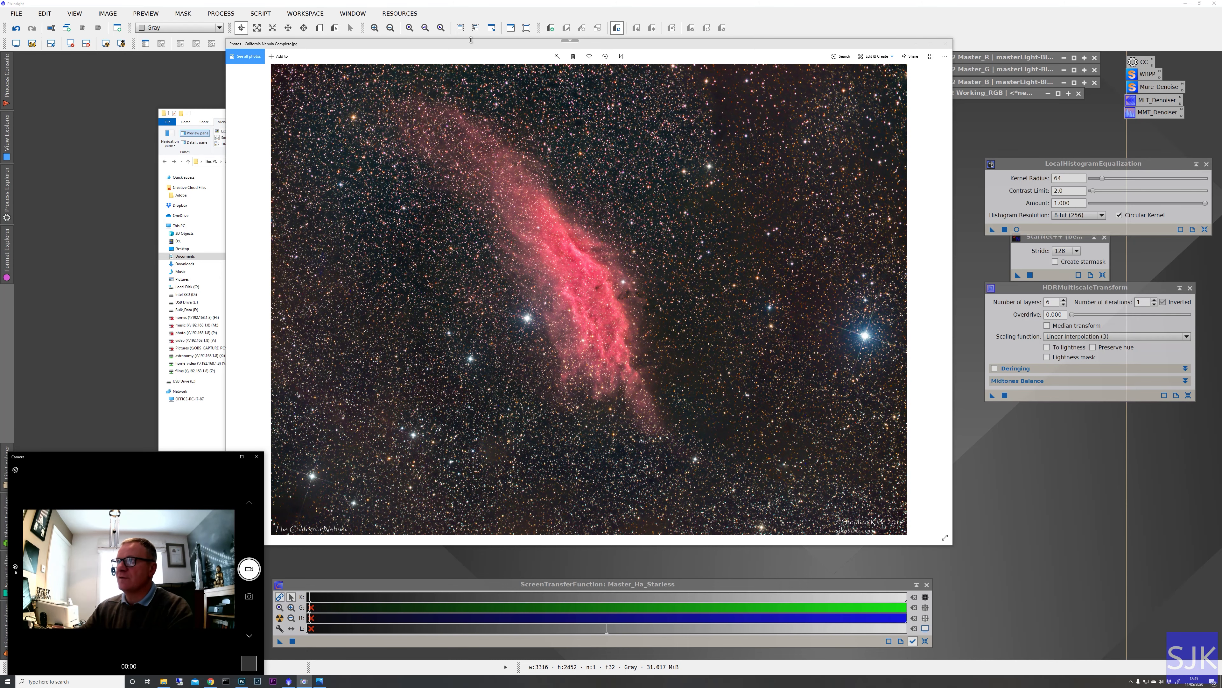
Close the finished California Nebula photo in the viewer and minimise the california nebula folder window.
left_click_drag(476, 45, 483, 62)
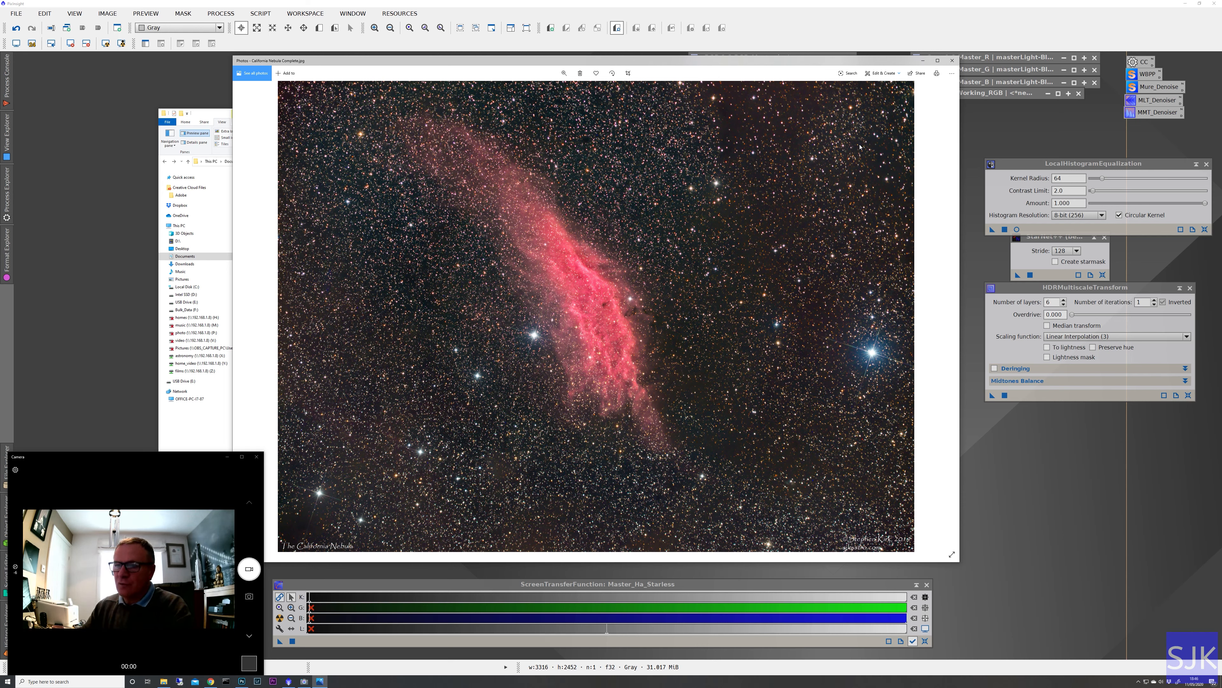
left_click(953, 61)
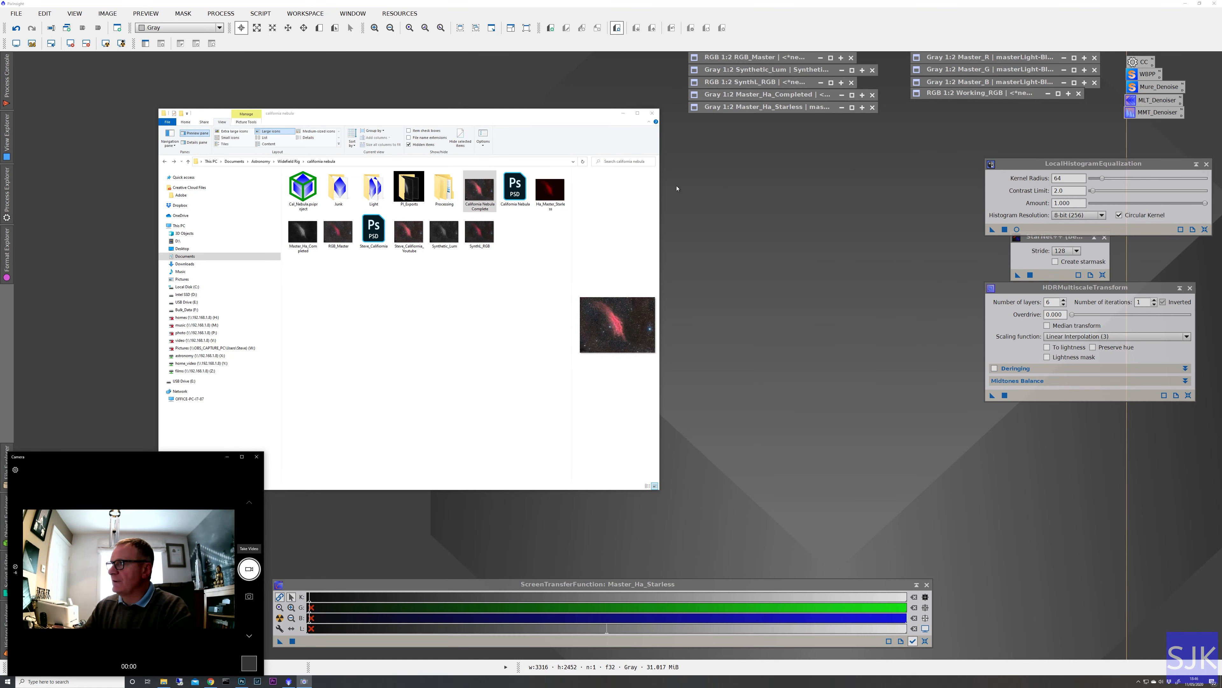
left_click(623, 115)
Restore the RGB_Master image, enlarge its window and zoom it to 1:1 for inspection.
double_click(753, 58)
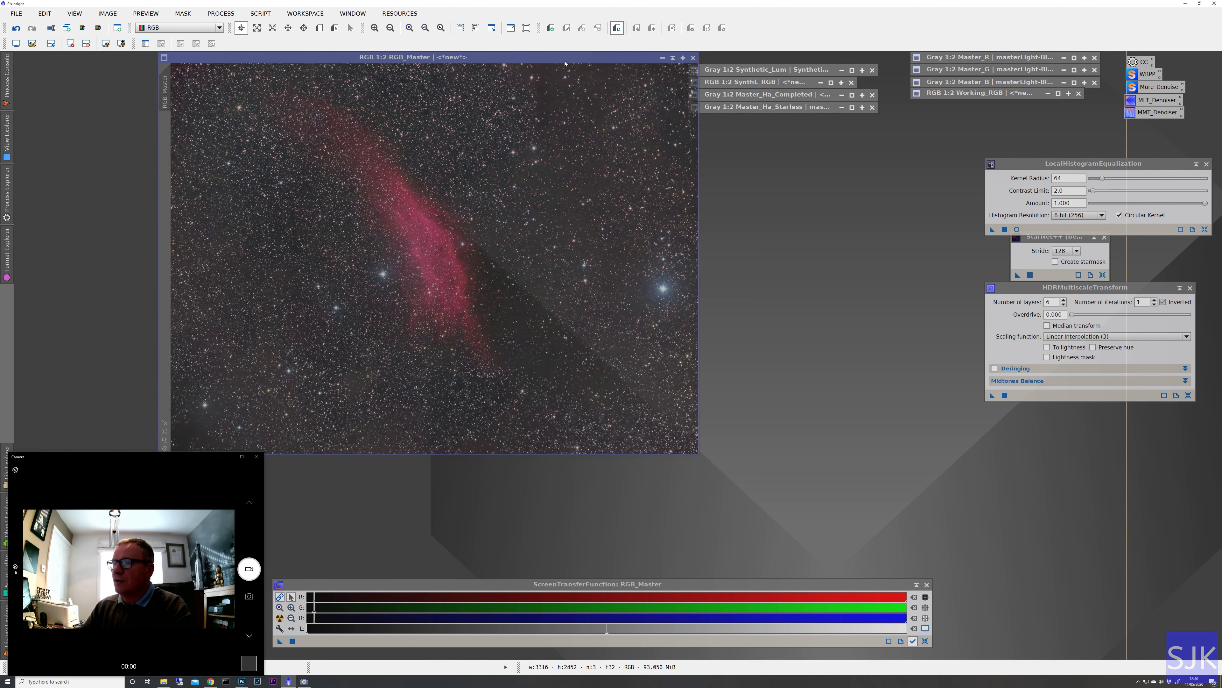
left_click_drag(699, 455, 898, 542)
scroll(609, 395, "down", 1)
scroll(609, 395, "up", 2)
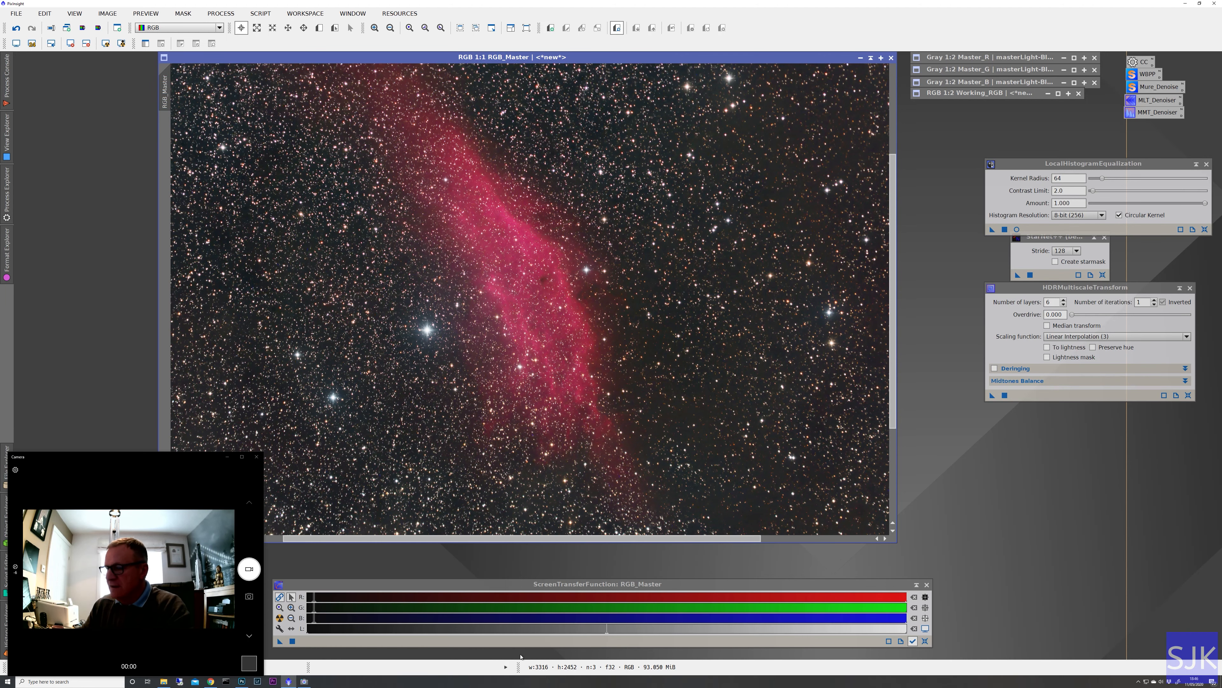
Open the Light folder of the nebula project and highlight the blue, green, red and Ha frames group by group.
left_click(163, 680)
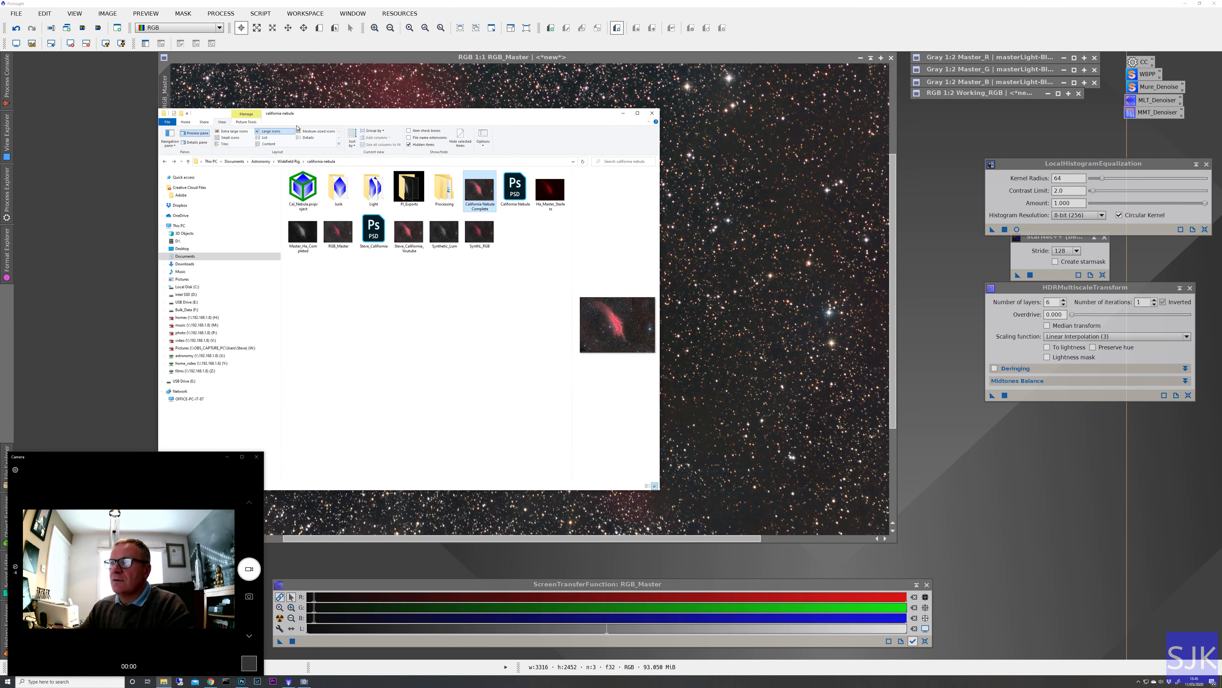
double_click(375, 190)
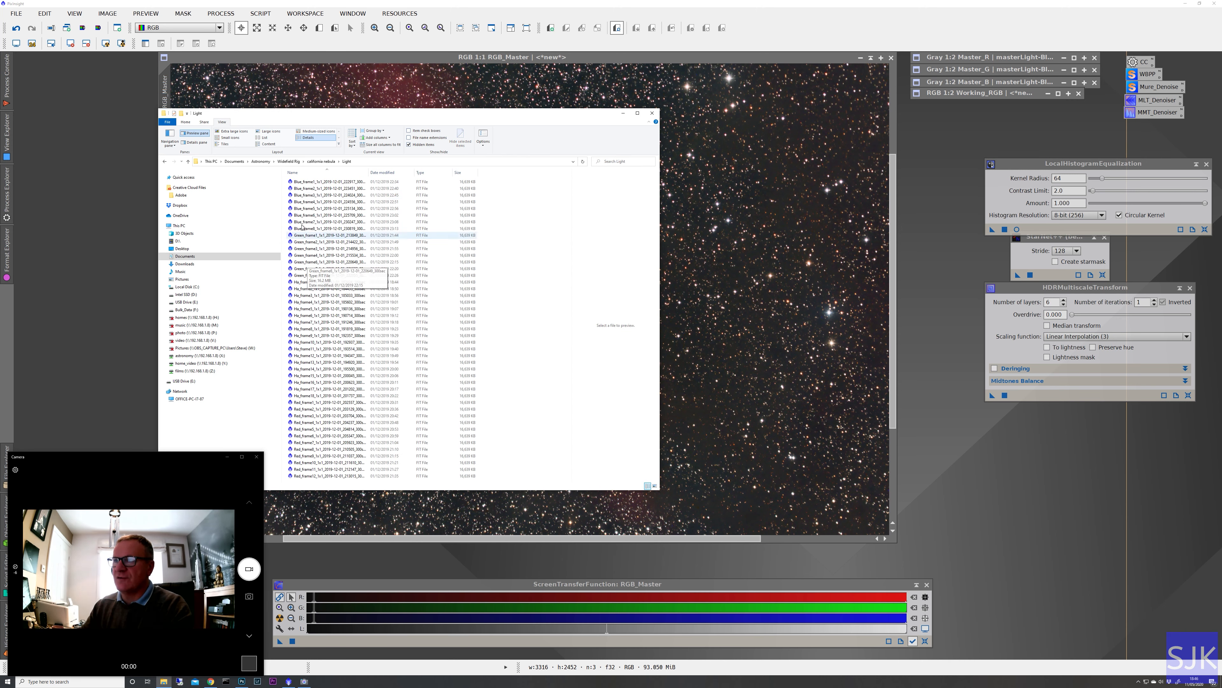
left_click(312, 182)
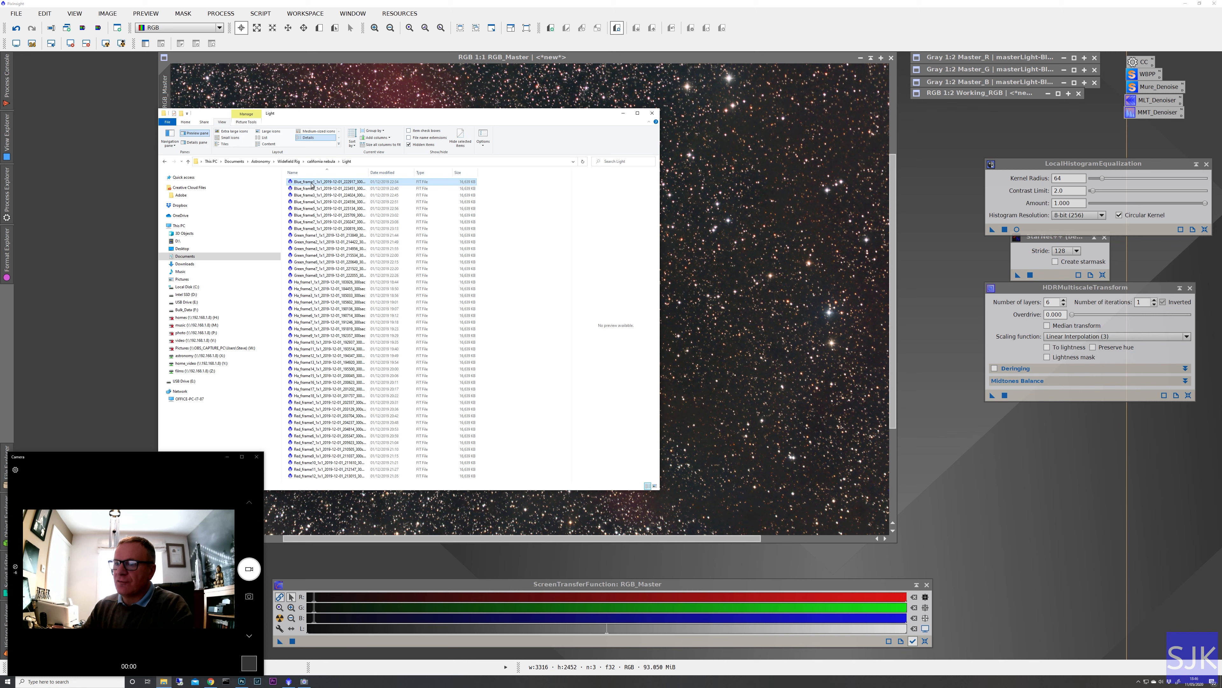
left_click(305, 228, "shift")
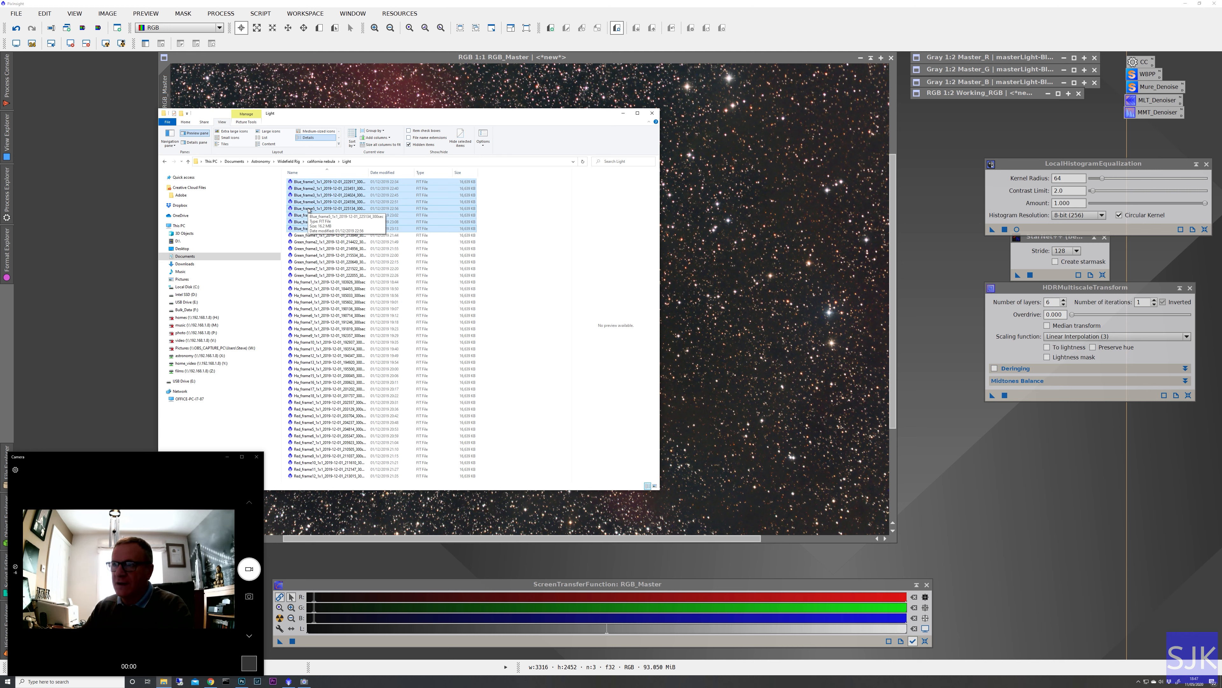
left_click(308, 235)
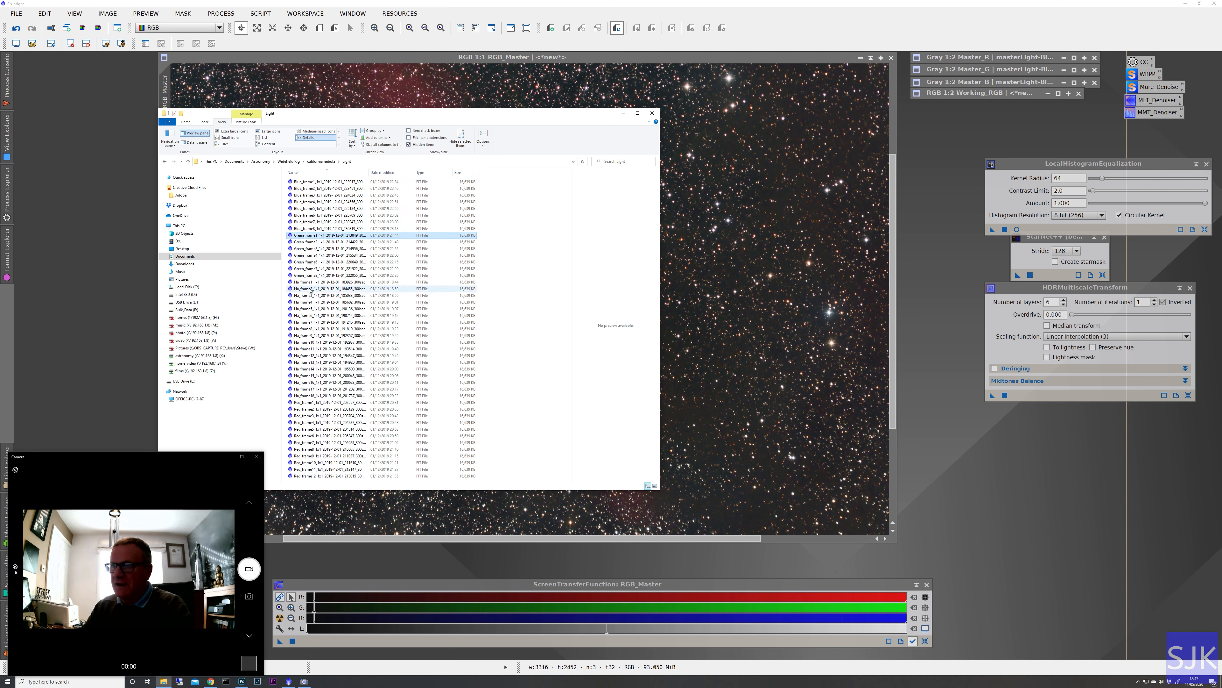
left_click(313, 275, "shift")
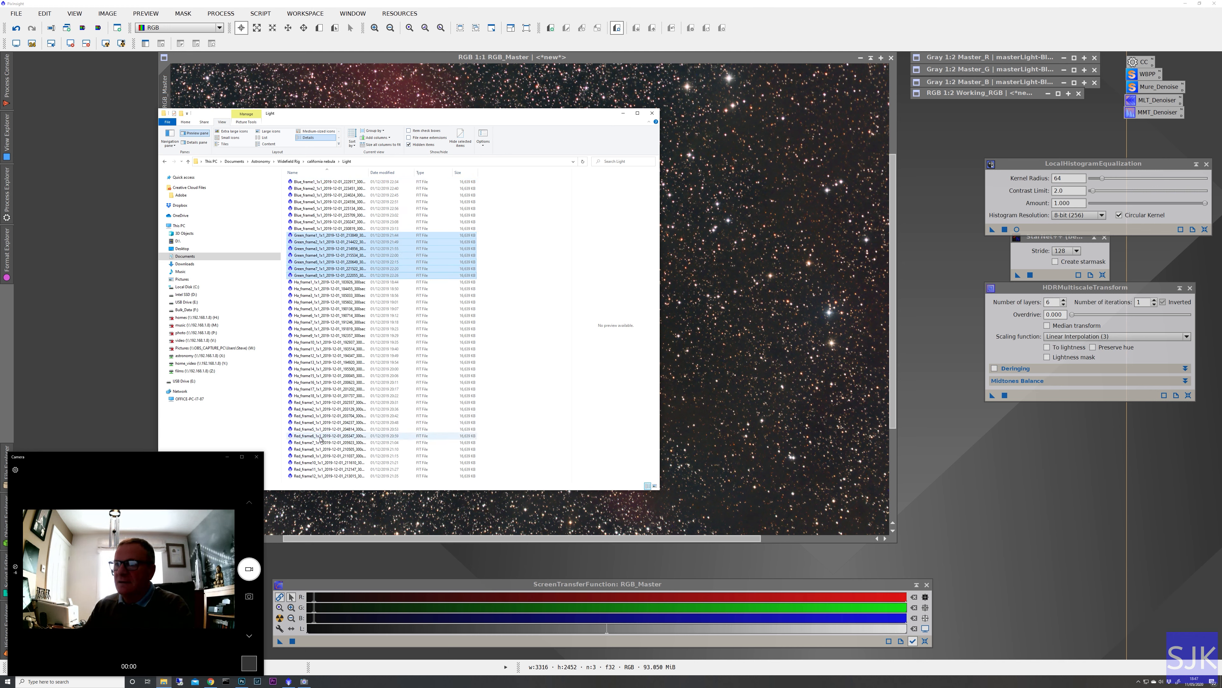
left_click(311, 402)
left_click(328, 476, "shift")
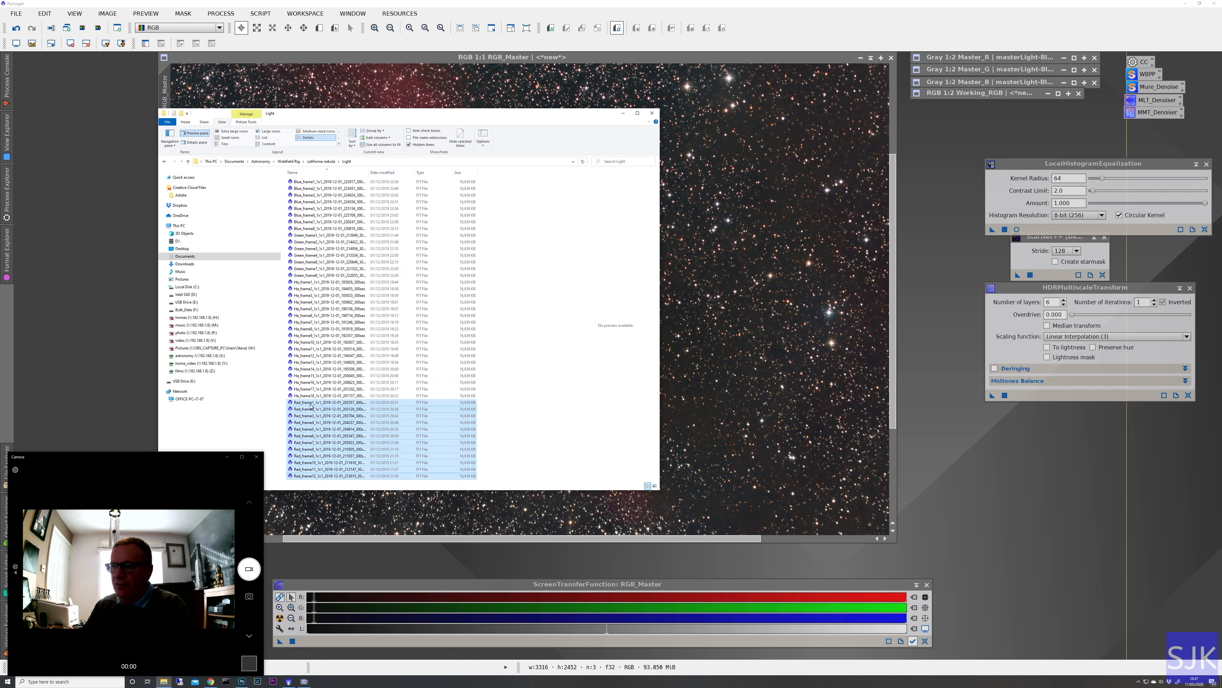
left_click(313, 282)
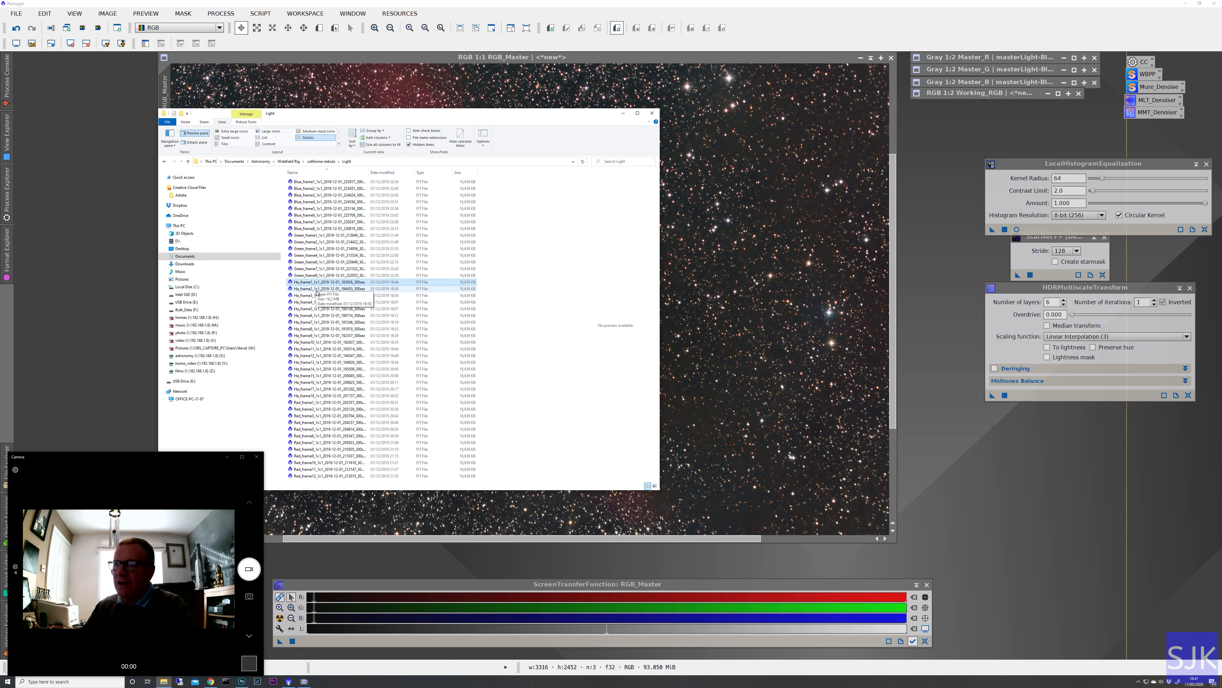
left_click(317, 389, "shift")
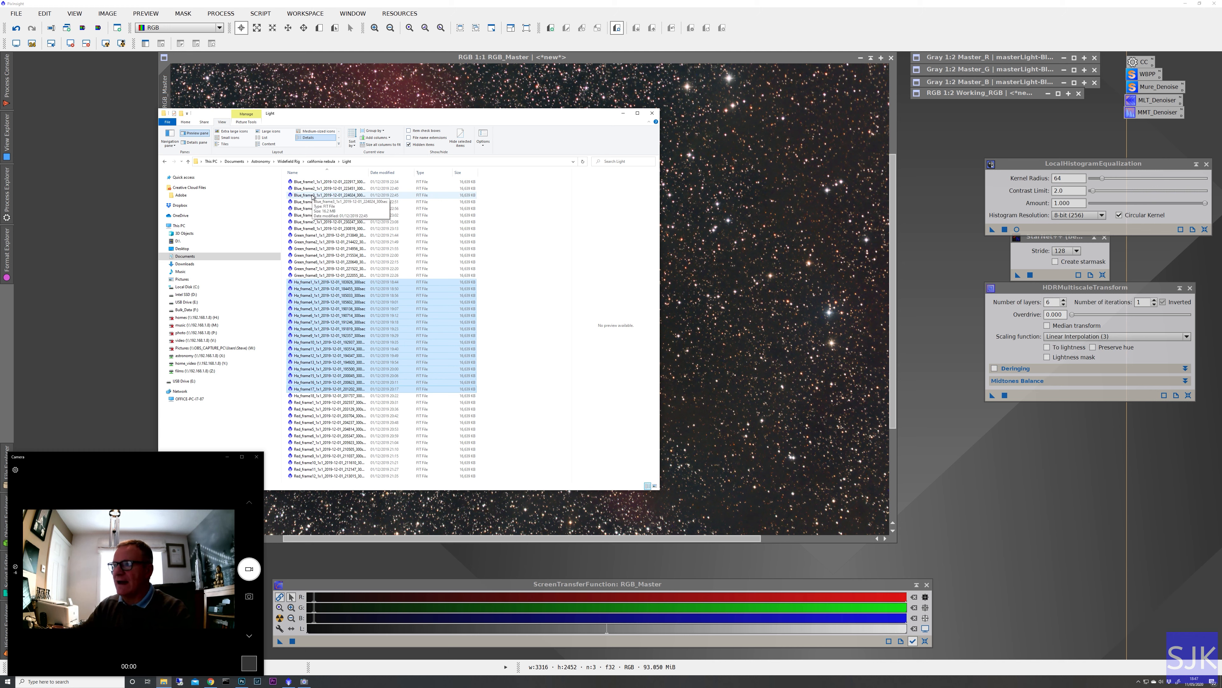
Minimise the folder window and shrink the RGB_Master window around the image at 1:2 zoom.
left_click(623, 117)
scroll(511, 271, "down", 1)
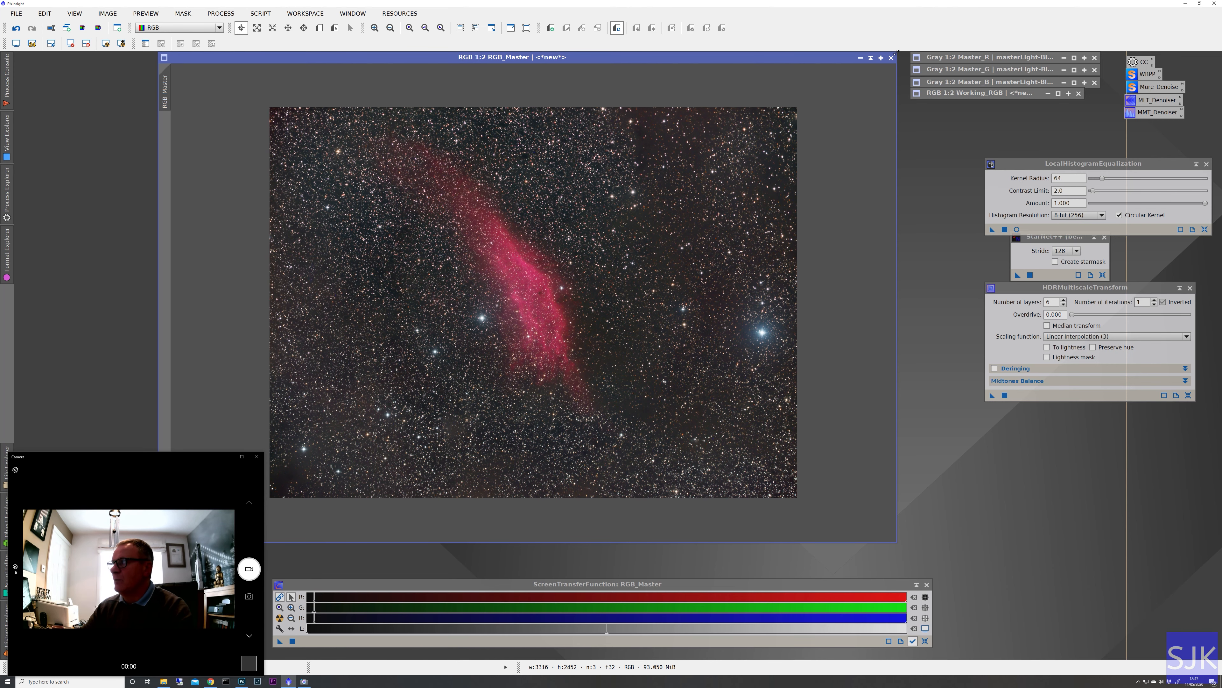
left_click_drag(897, 51, 720, 121)
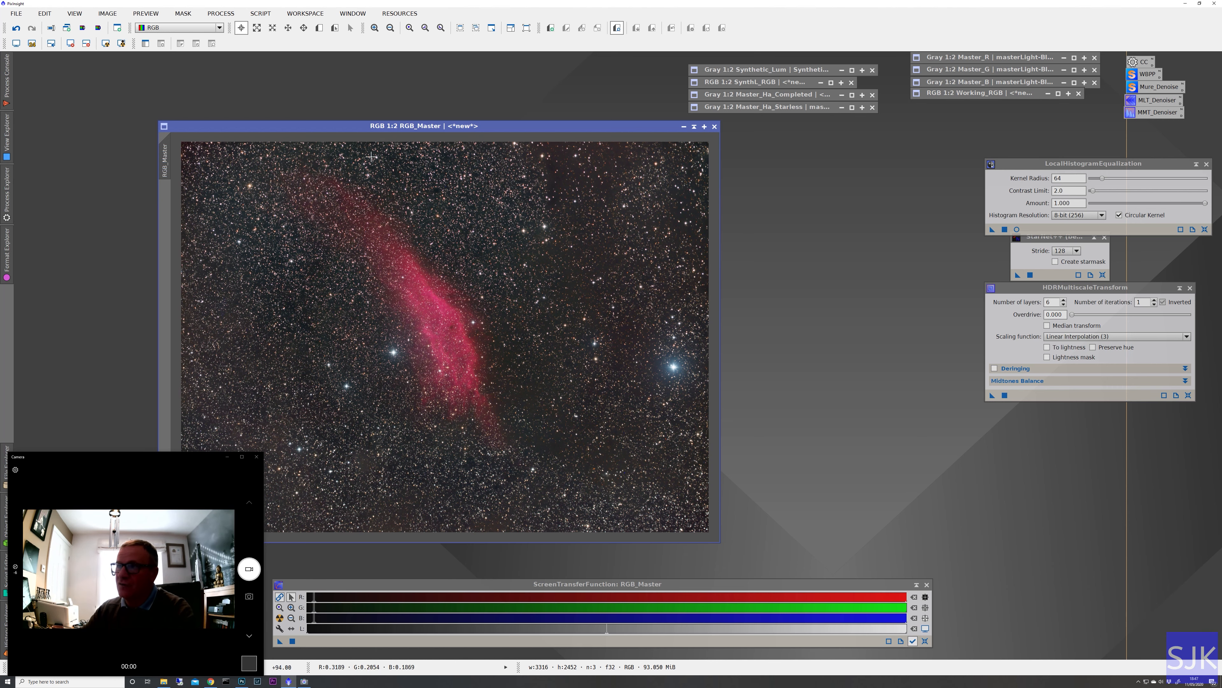
left_click_drag(377, 126, 343, 64)
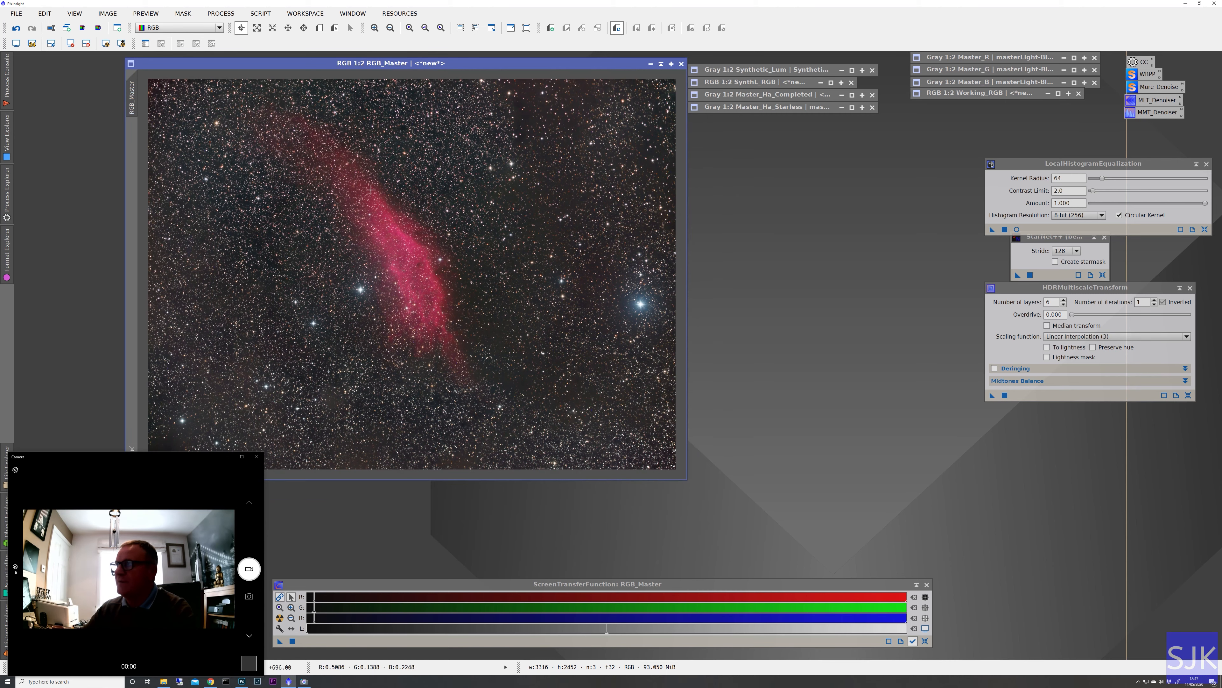
View the Synthetic_Lum and SynthL_RGB images, leaving SynthL_RGB open and minimising Synthetic_Lum.
double_click(767, 70)
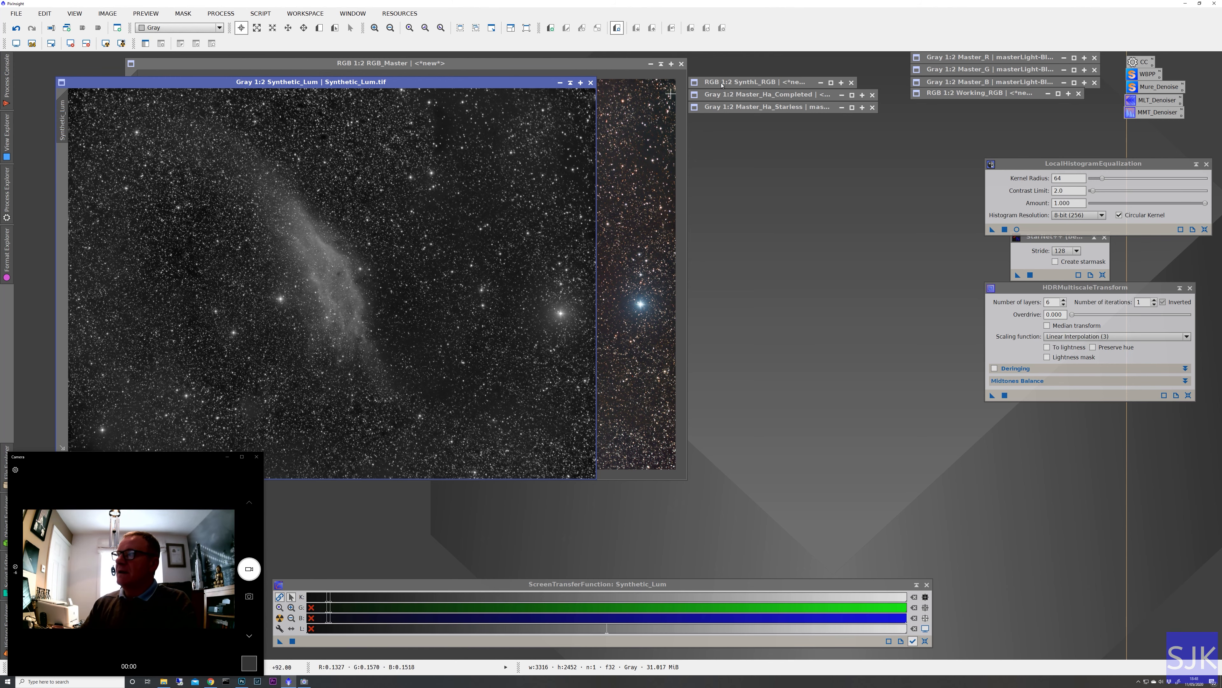
double_click(754, 82)
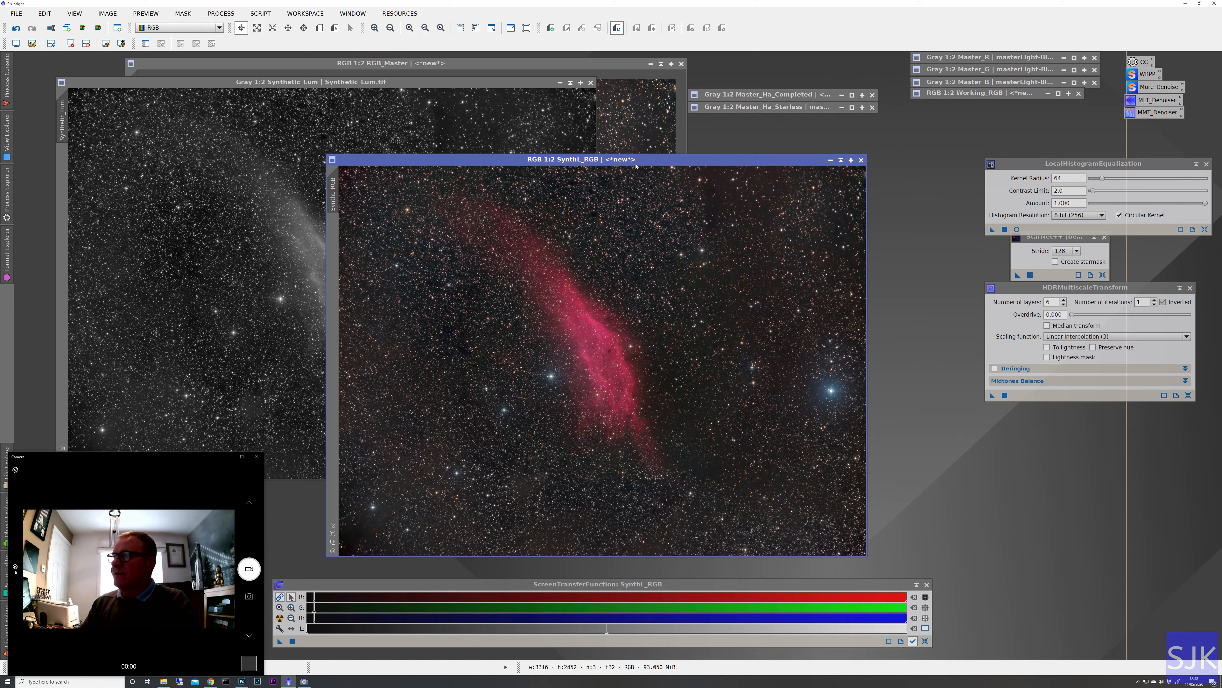
left_click_drag(628, 155, 580, 142)
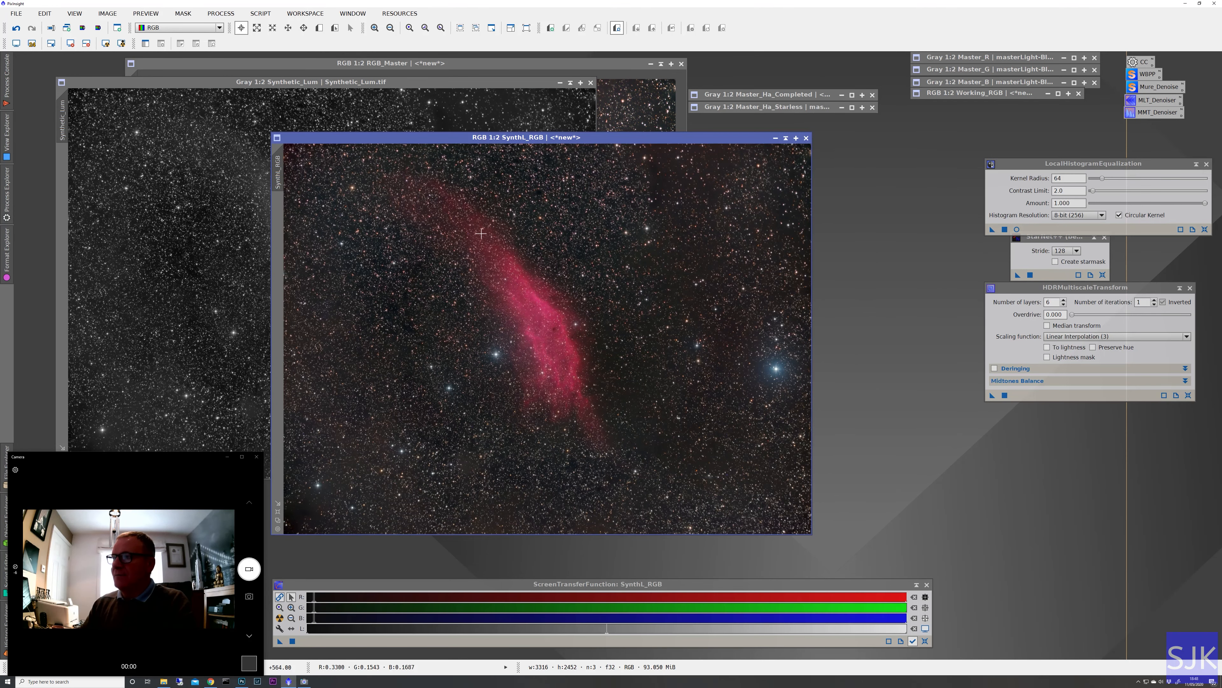
left_click(560, 82)
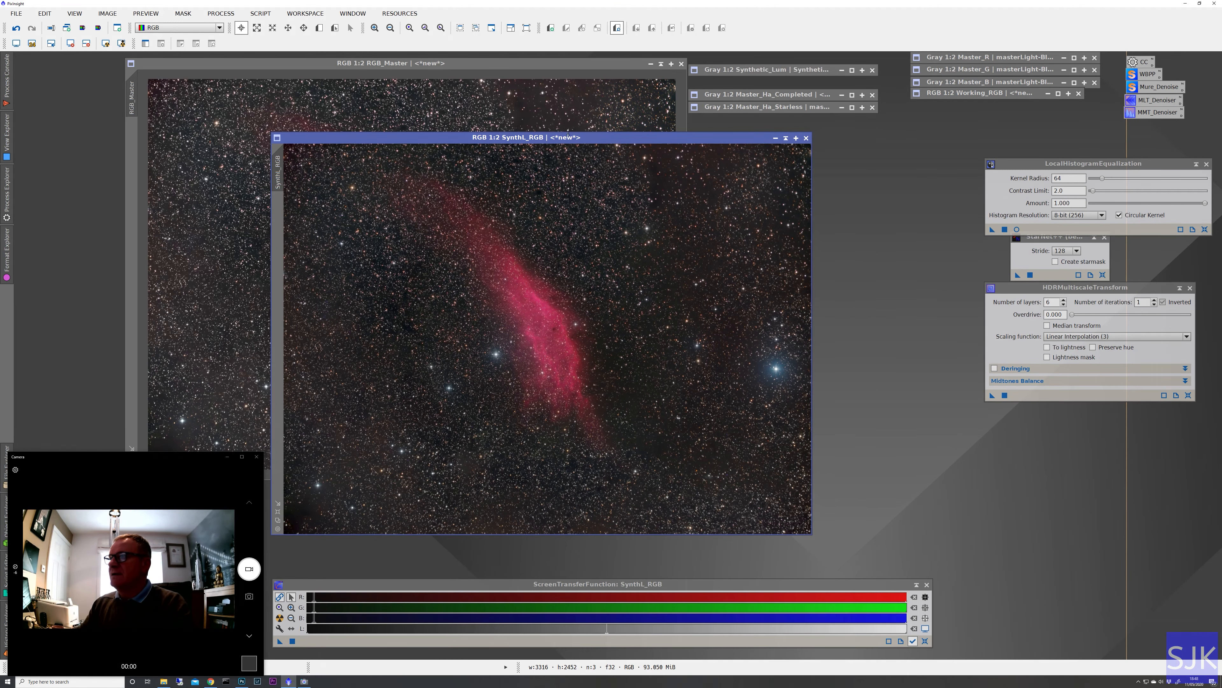
Compare SynthL_RGB side by side with RGB_Master, and minimise RGB_Master.
left_click_drag(613, 111, 756, 70)
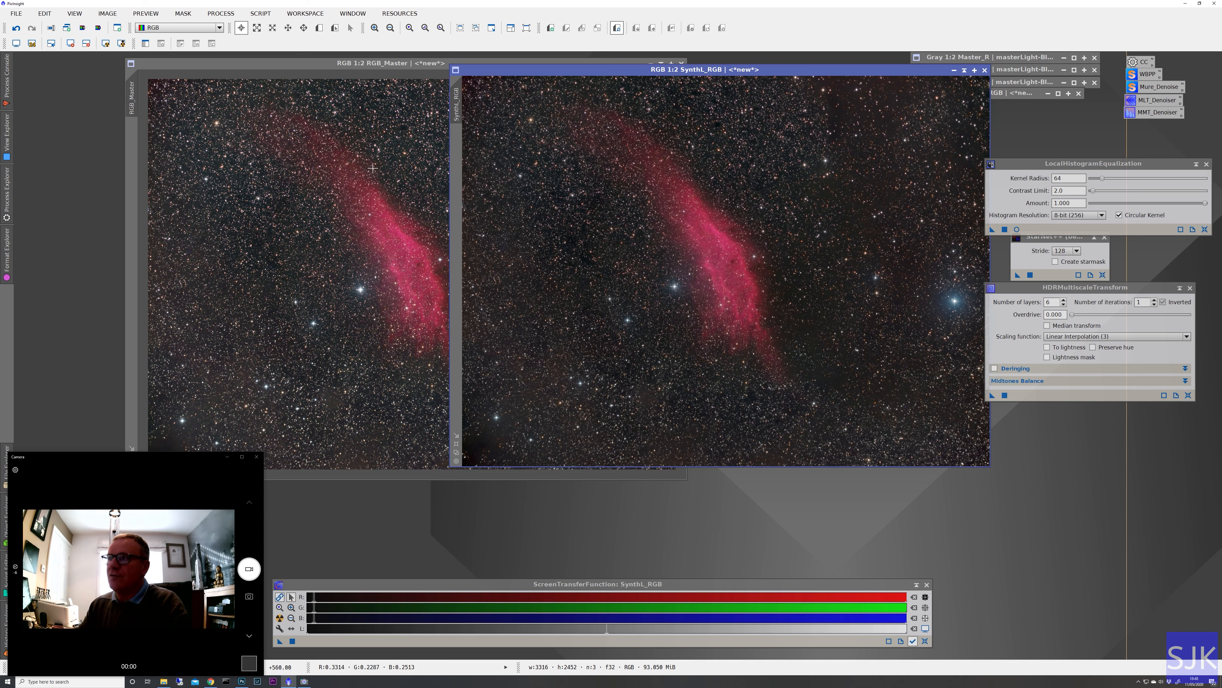
left_click_drag(625, 70, 438, 142)
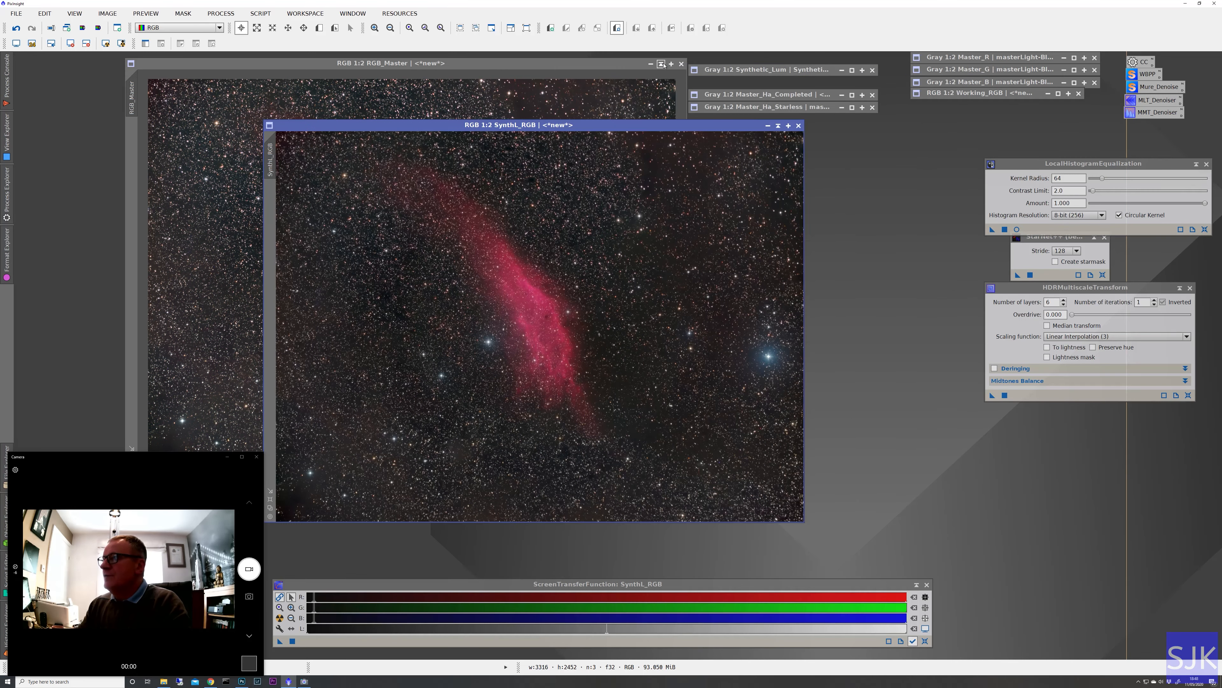
left_click(651, 63)
left_click_drag(601, 129, 471, 61)
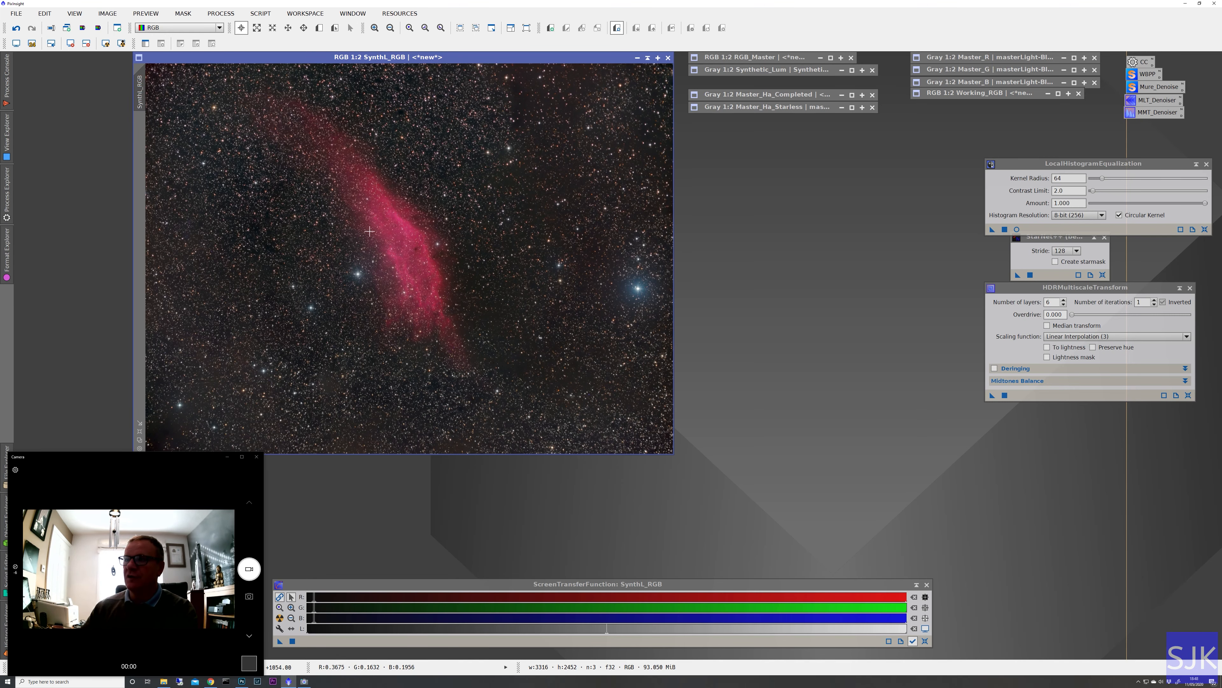
Restore Master_Ha_Completed, compare it with SynthL_RGB, and leave only the Ha image open.
double_click(781, 98)
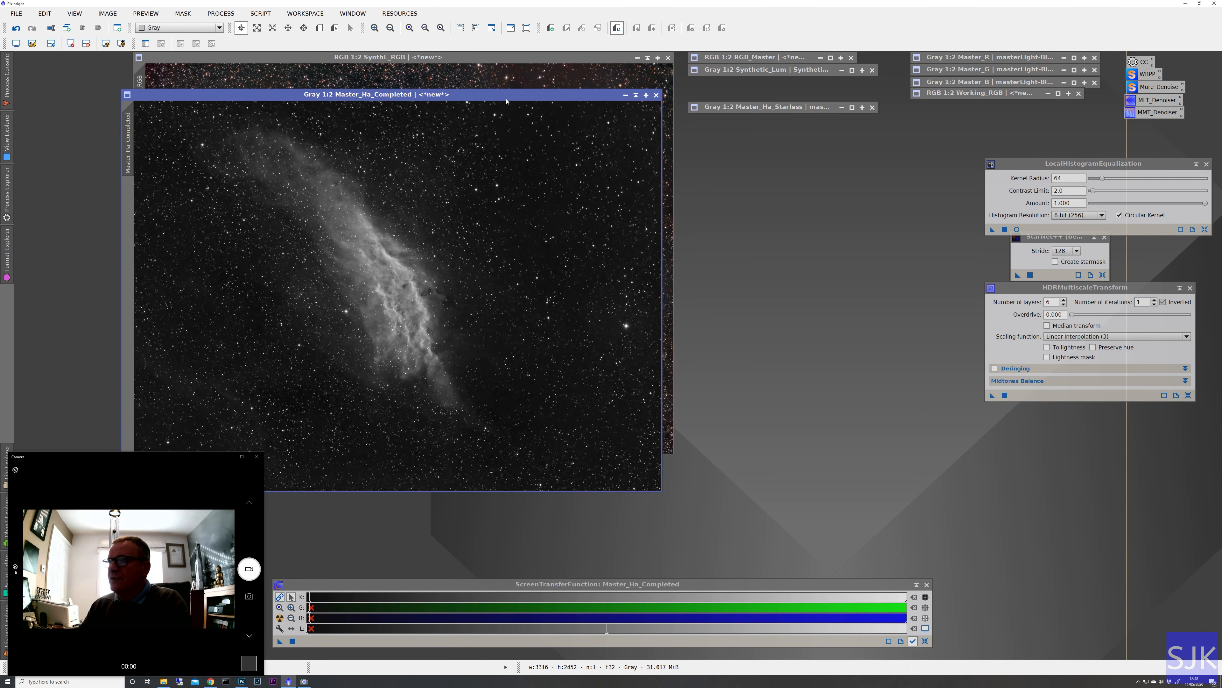
left_click_drag(515, 95, 560, 83)
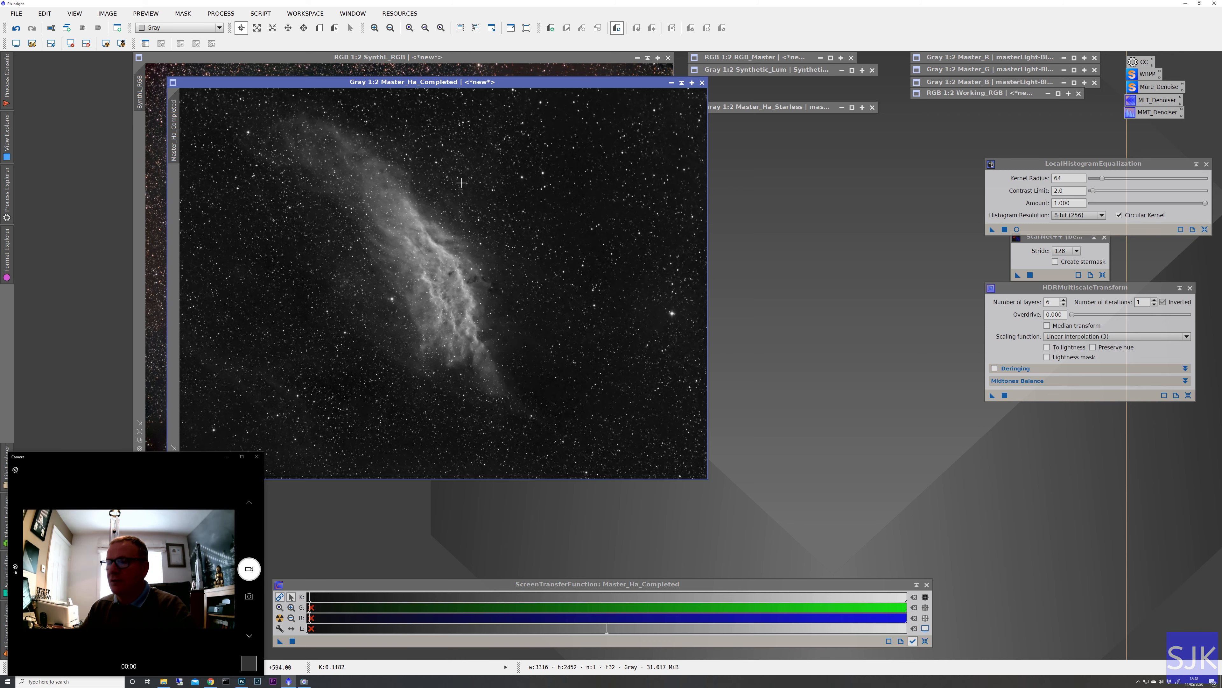
left_click_drag(476, 89, 663, 144)
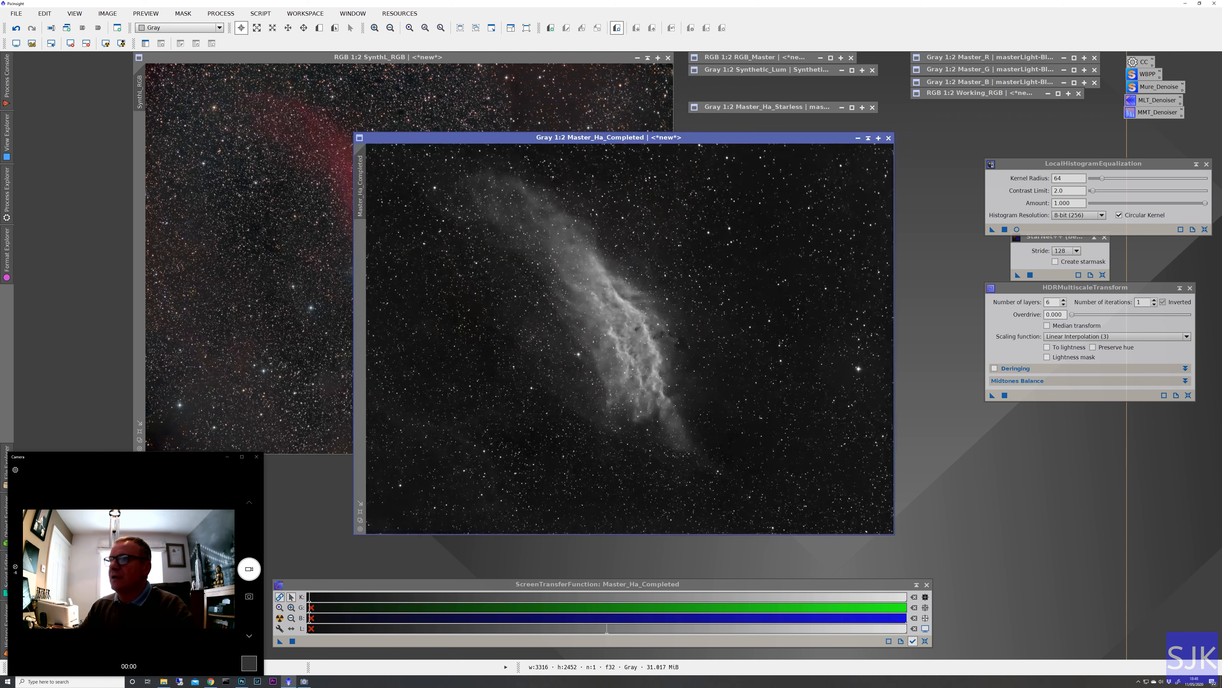
left_click(420, 137)
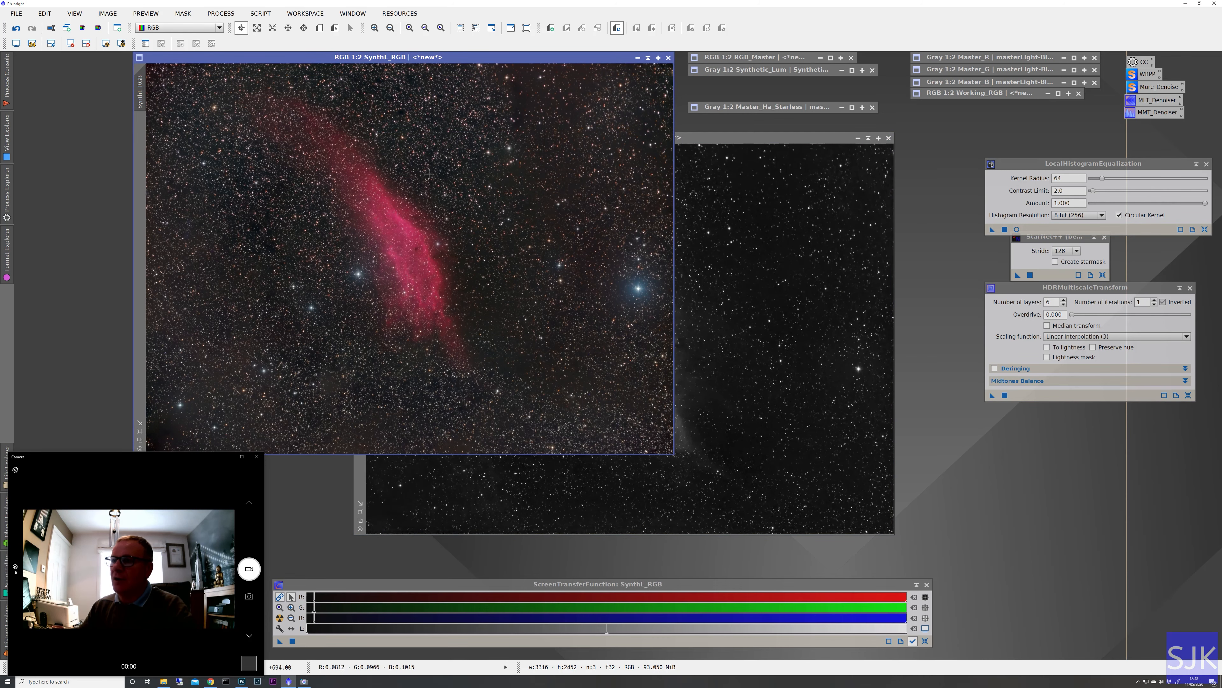
left_click(638, 57)
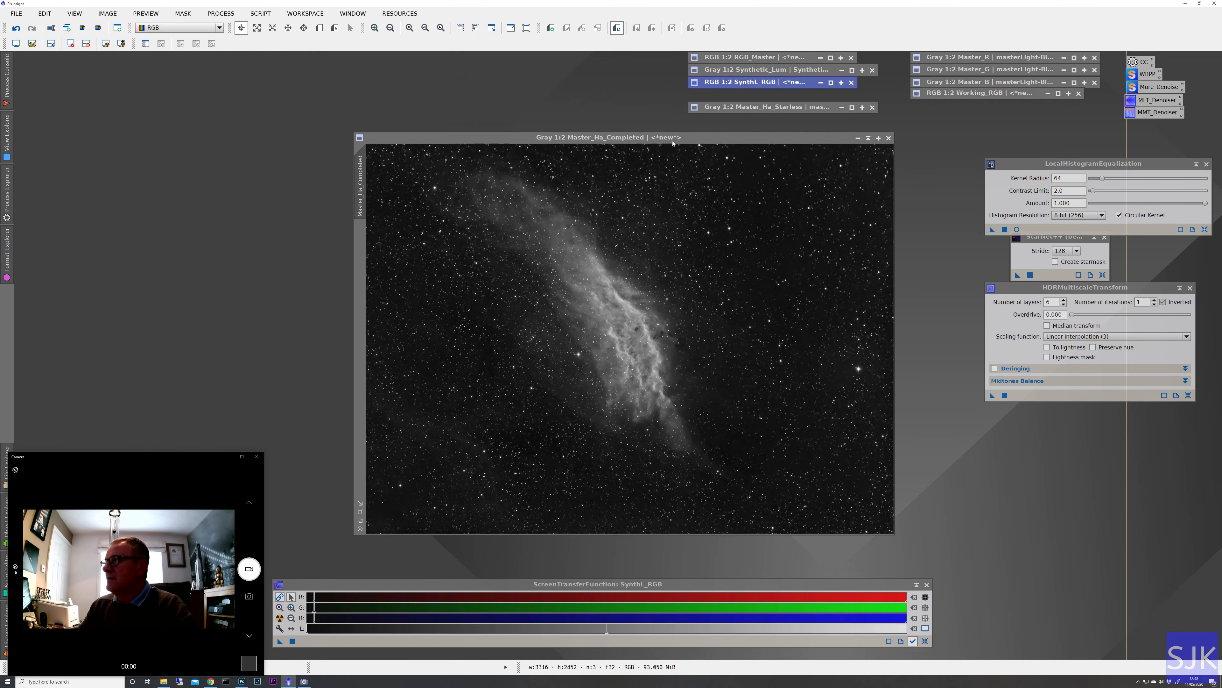
left_click_drag(642, 117, 450, 76)
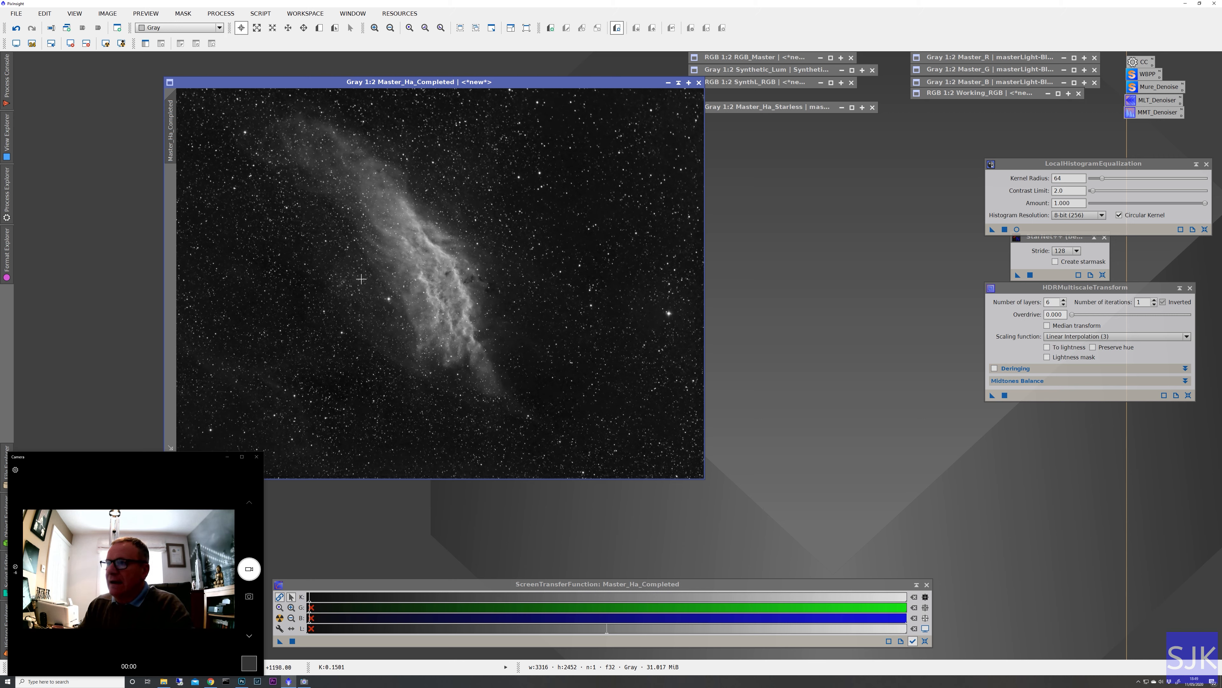
Restore the Master_Ha_Starless image and place it over Master_Ha_Completed for viewing.
double_click(769, 107)
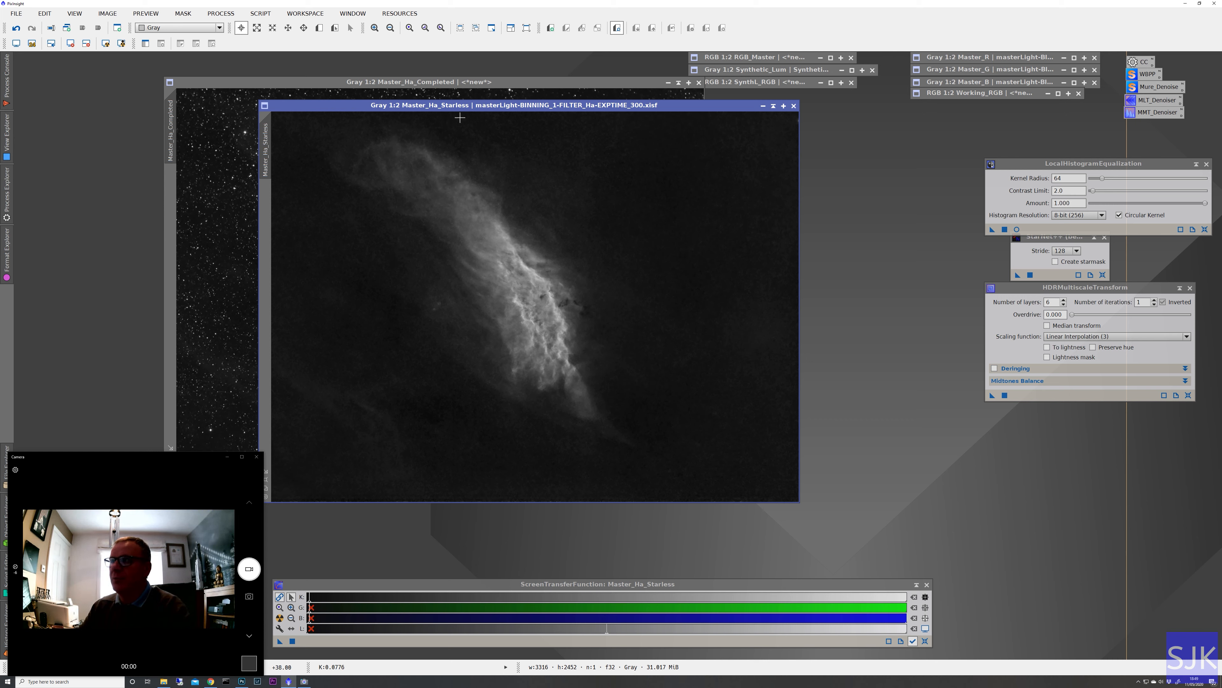
left_click_drag(460, 105, 442, 67)
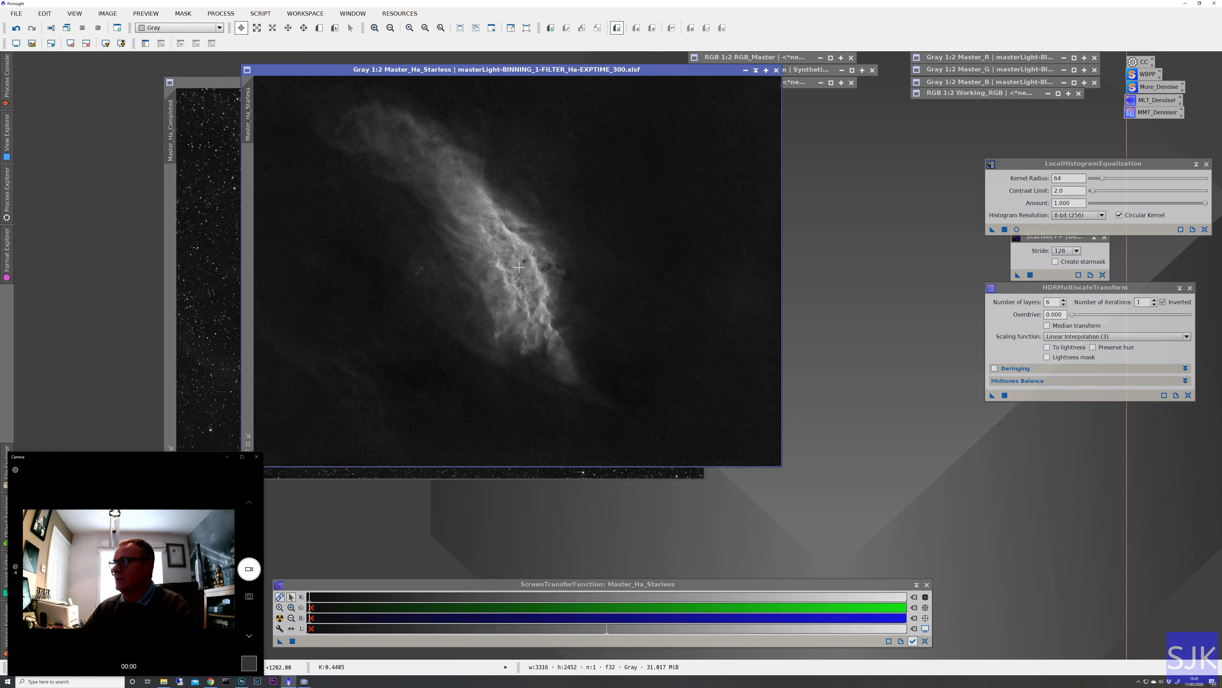
Switch to Photoshop, open the desktop photo of the couple and duplicate its Background layer.
left_click(1185, 4)
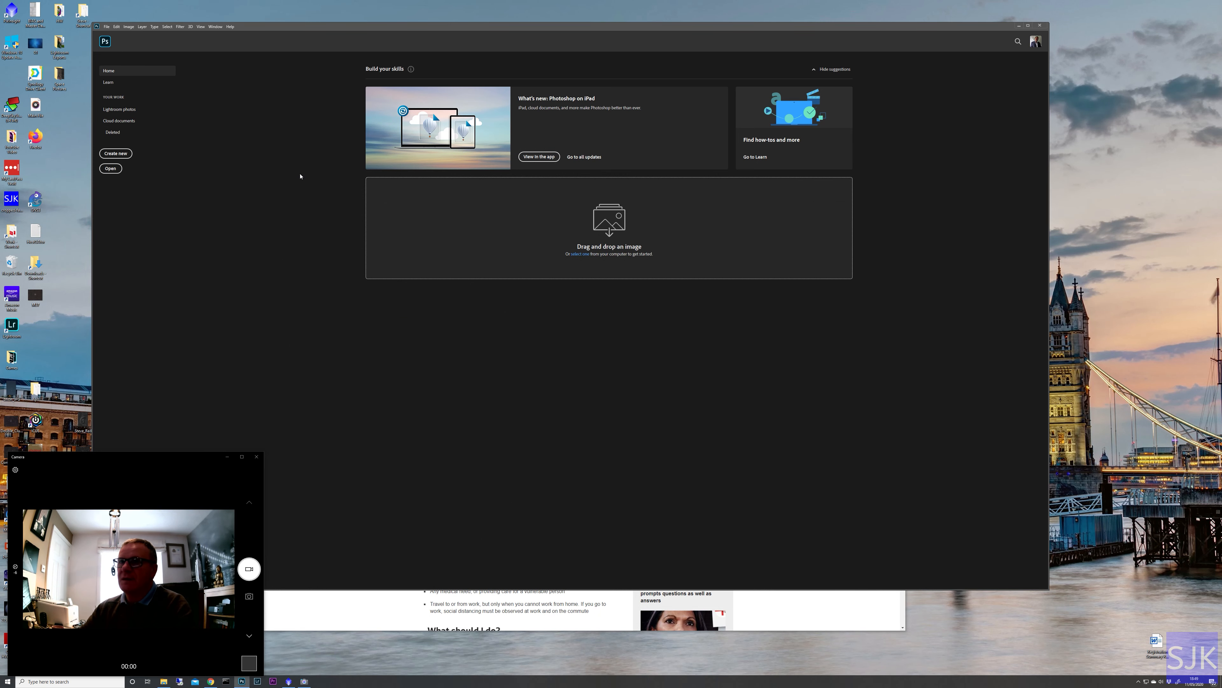
left_click_drag(374, 30, 418, 32)
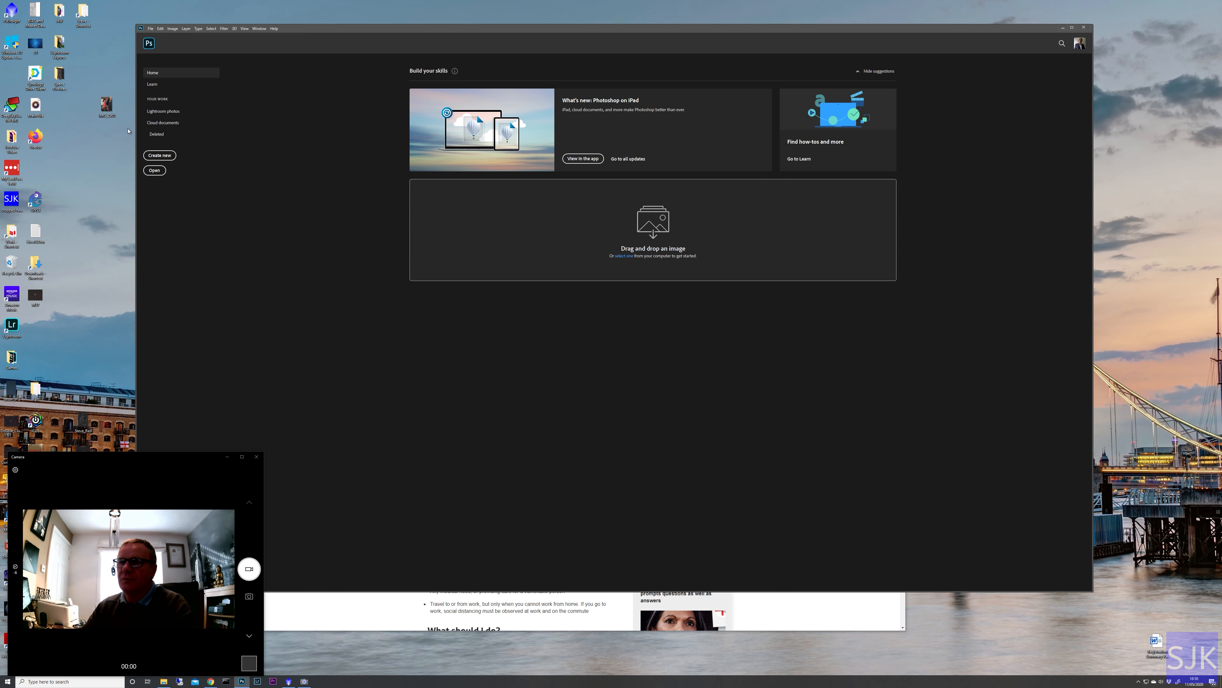
left_click_drag(107, 106, 423, 202)
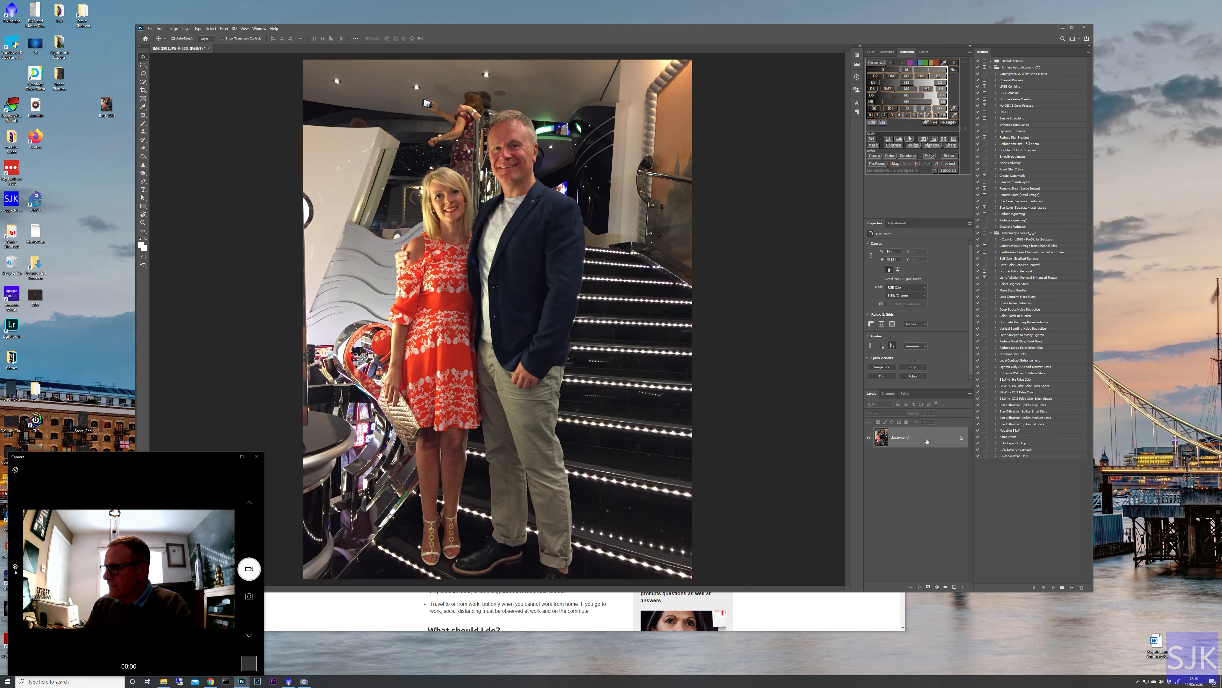
left_click_drag(926, 441, 954, 586)
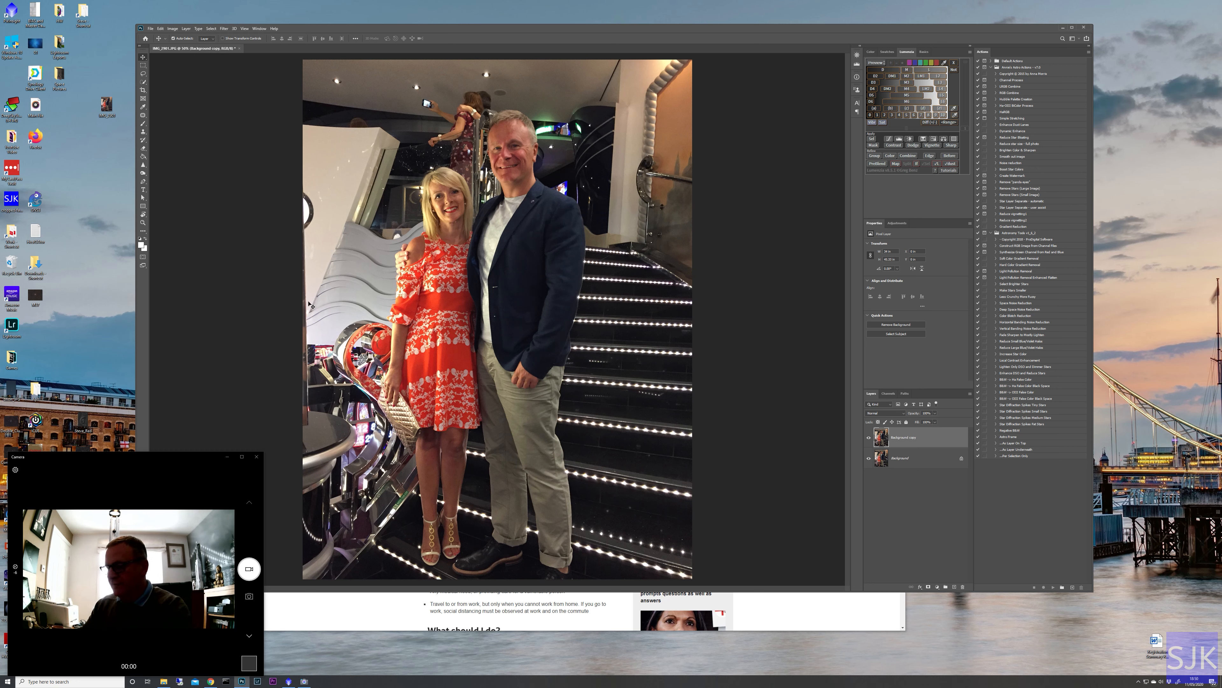
Brush scattered white strokes over the couple photo on the Background copy layer, and switch that layer off and on.
key("b")
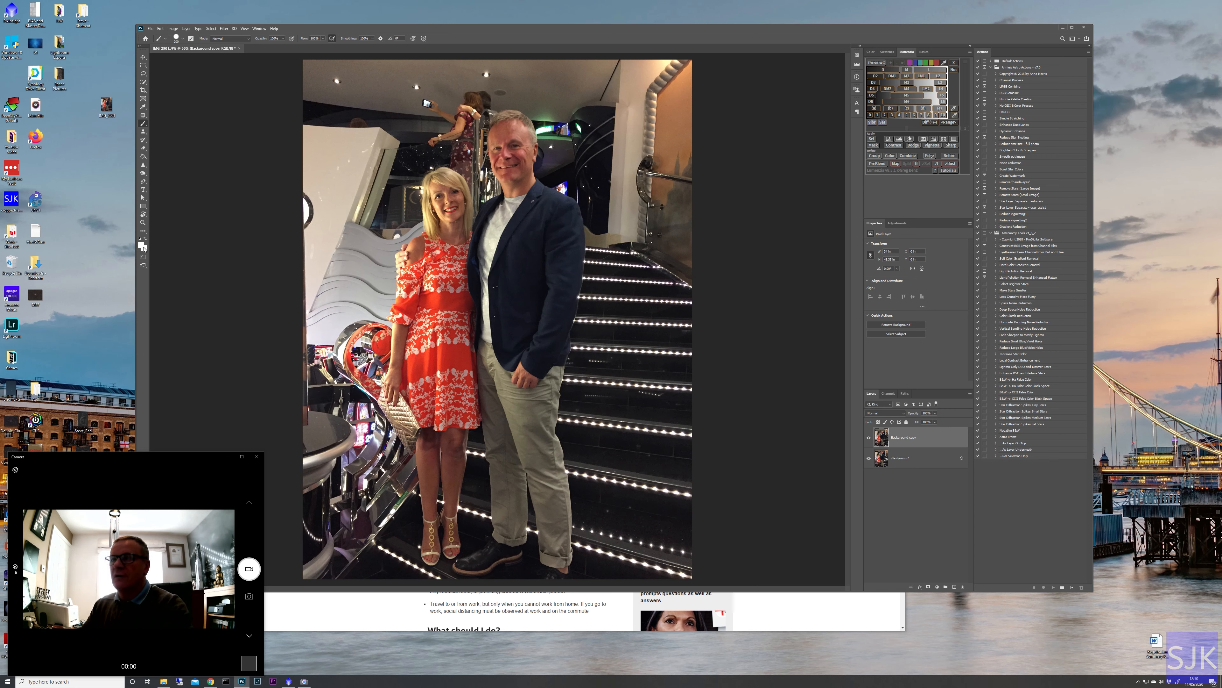
left_click_drag(405, 366, 496, 419)
left_click_drag(587, 291, 602, 248)
left_click_drag(608, 135, 546, 110)
mouse_move(392, 154)
left_mouse_down()
mouse_move(391, 173)
mouse_move(420, 193)
left_mouse_up()
left_click_drag(521, 139, 532, 182)
left_click_drag(540, 374, 548, 394)
left_click_drag(580, 544, 611, 539)
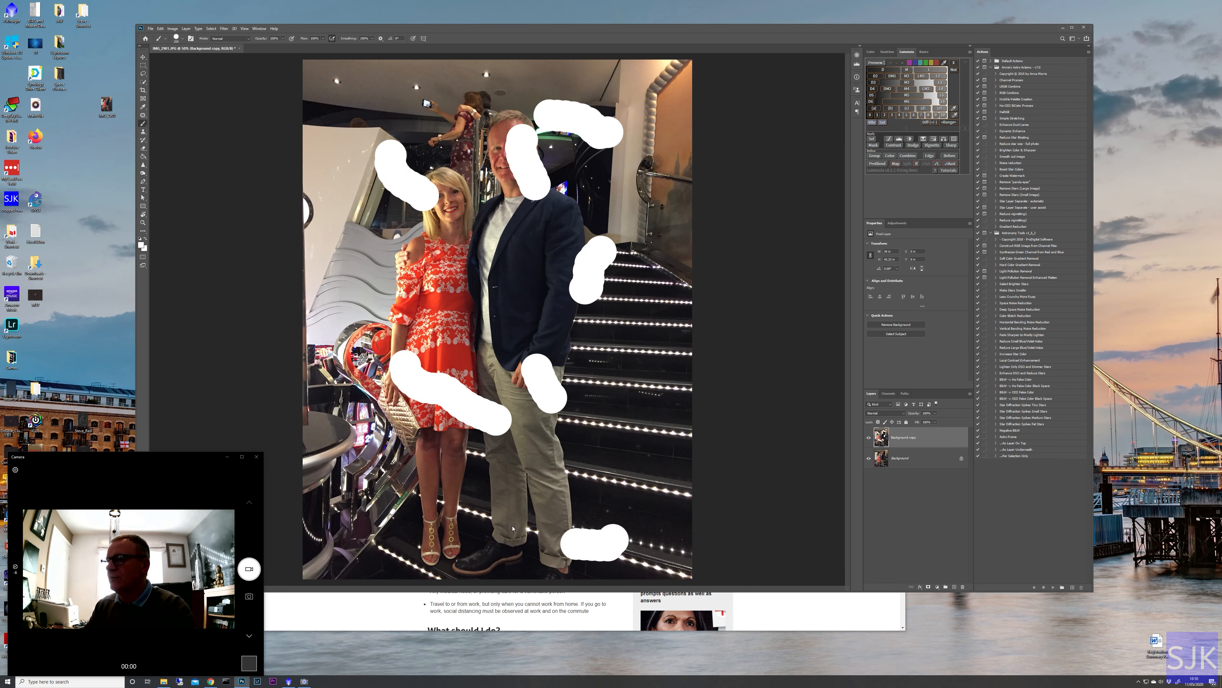
left_click_drag(435, 519, 445, 519)
left_click_drag(380, 475, 378, 464)
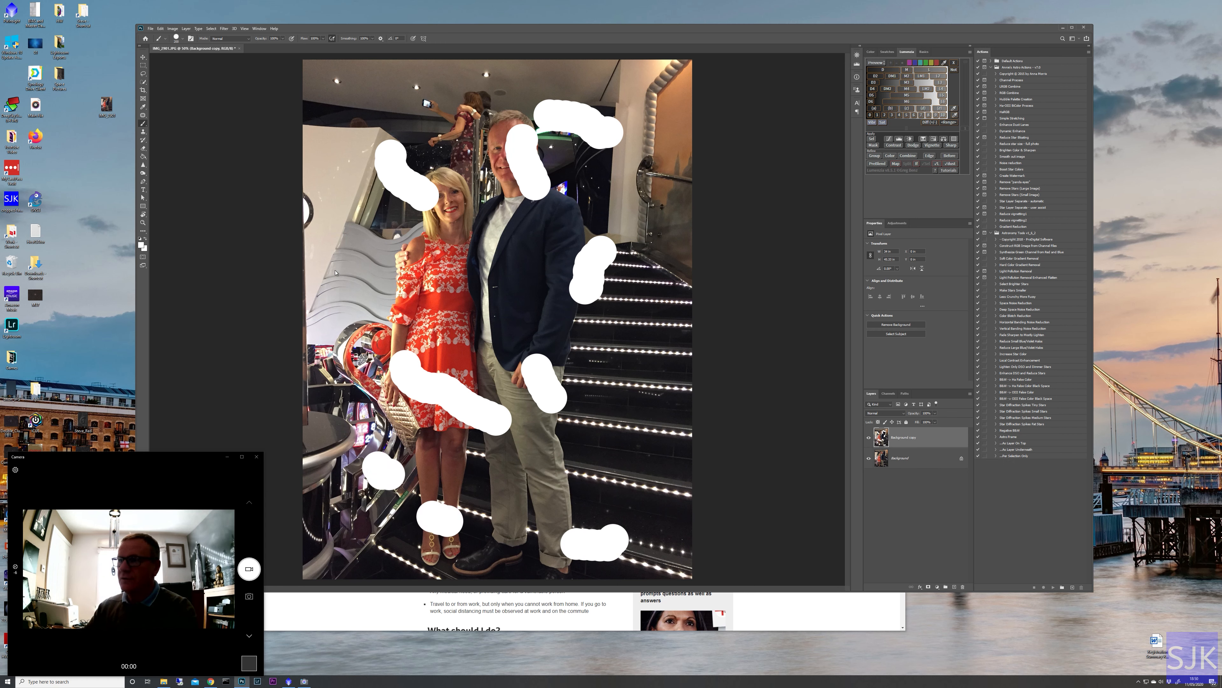
left_click_drag(350, 273, 340, 257)
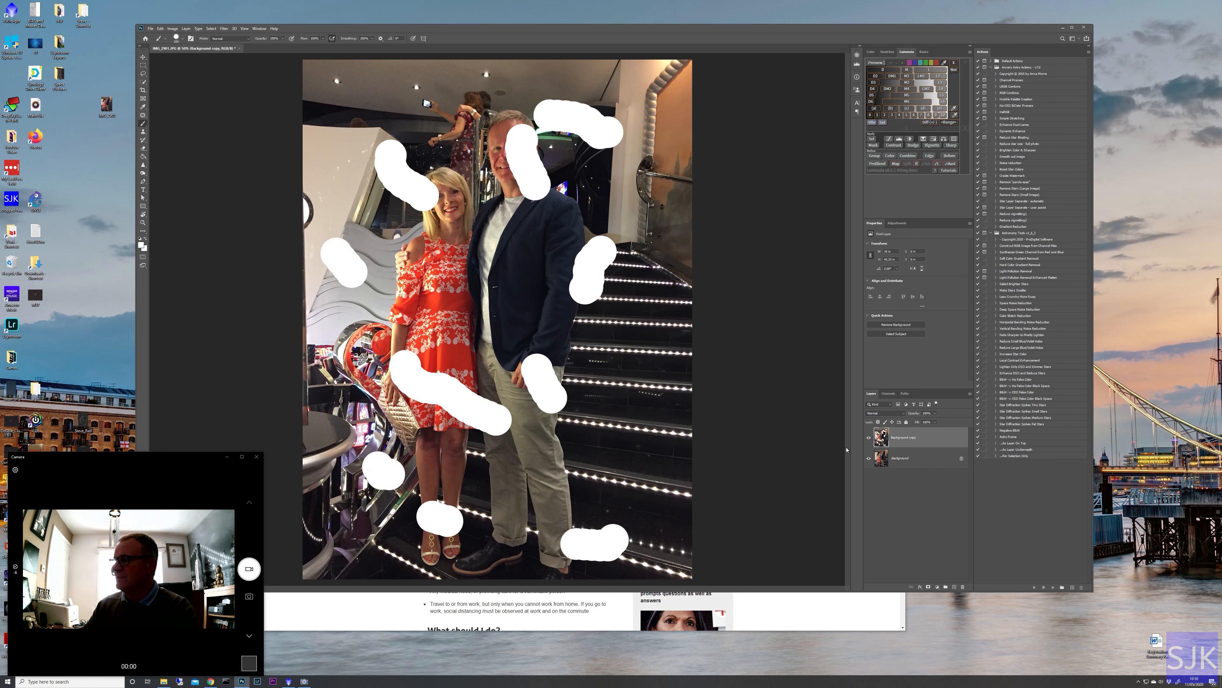
left_click(869, 437)
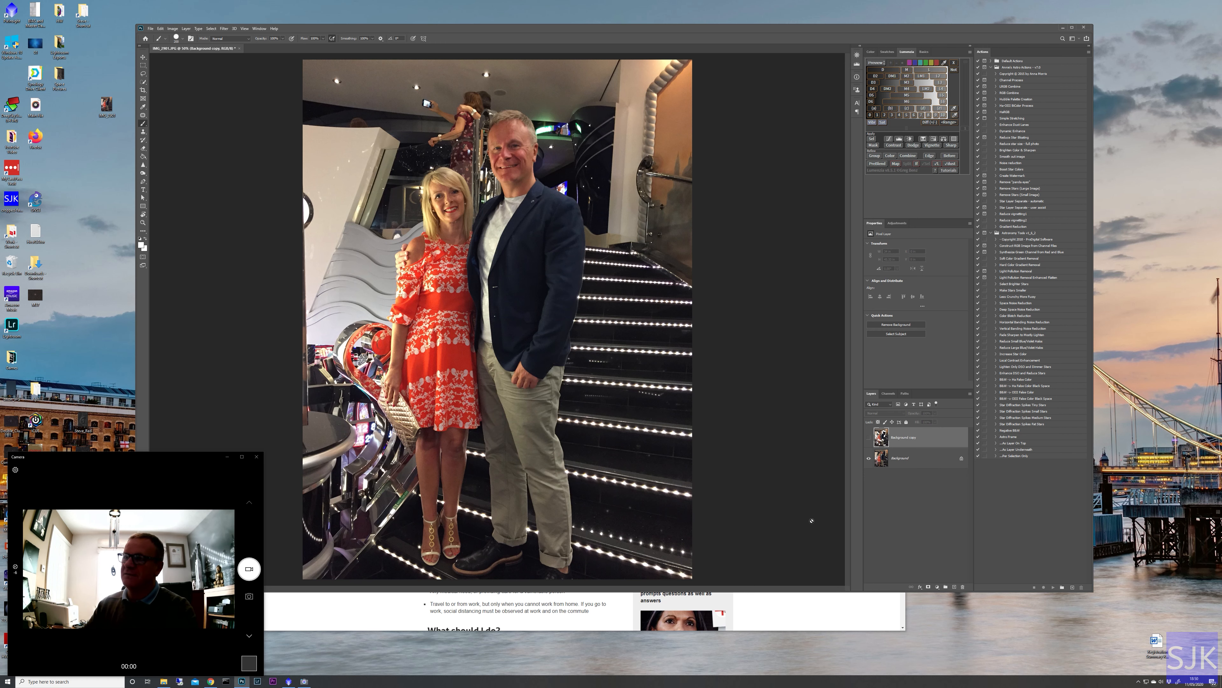
left_click(869, 438)
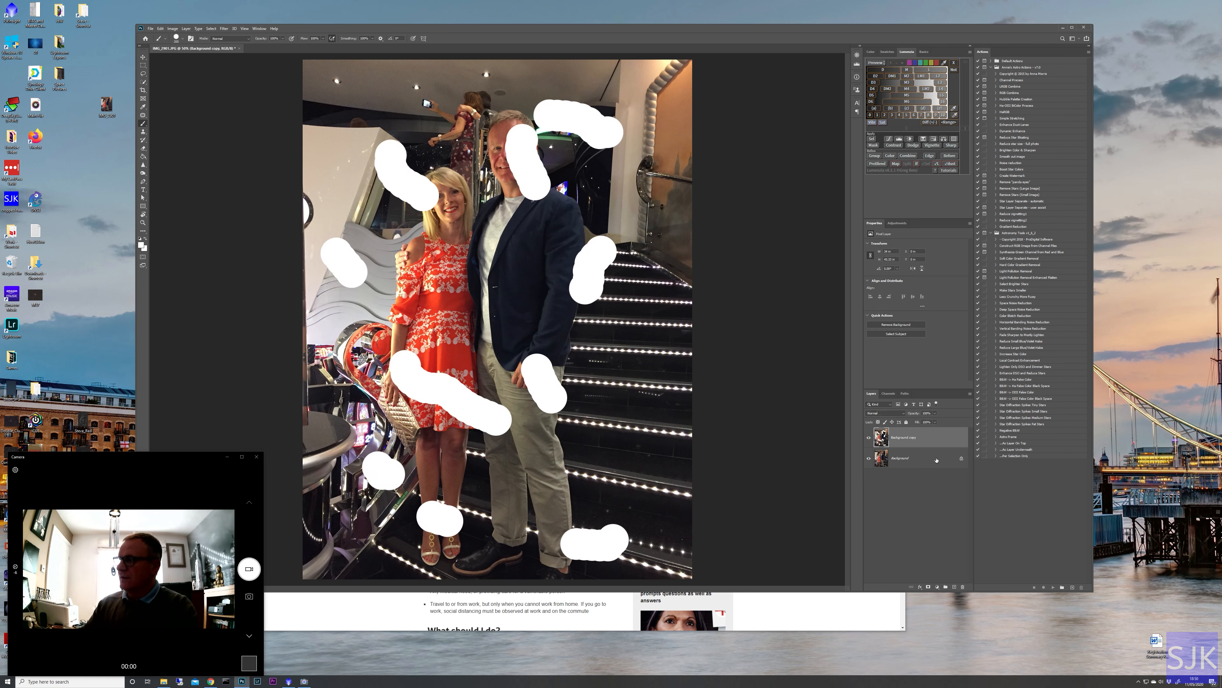
Duplicate the Background copy layer and choose green as the foreground colour.
left_click_drag(935, 439, 954, 586)
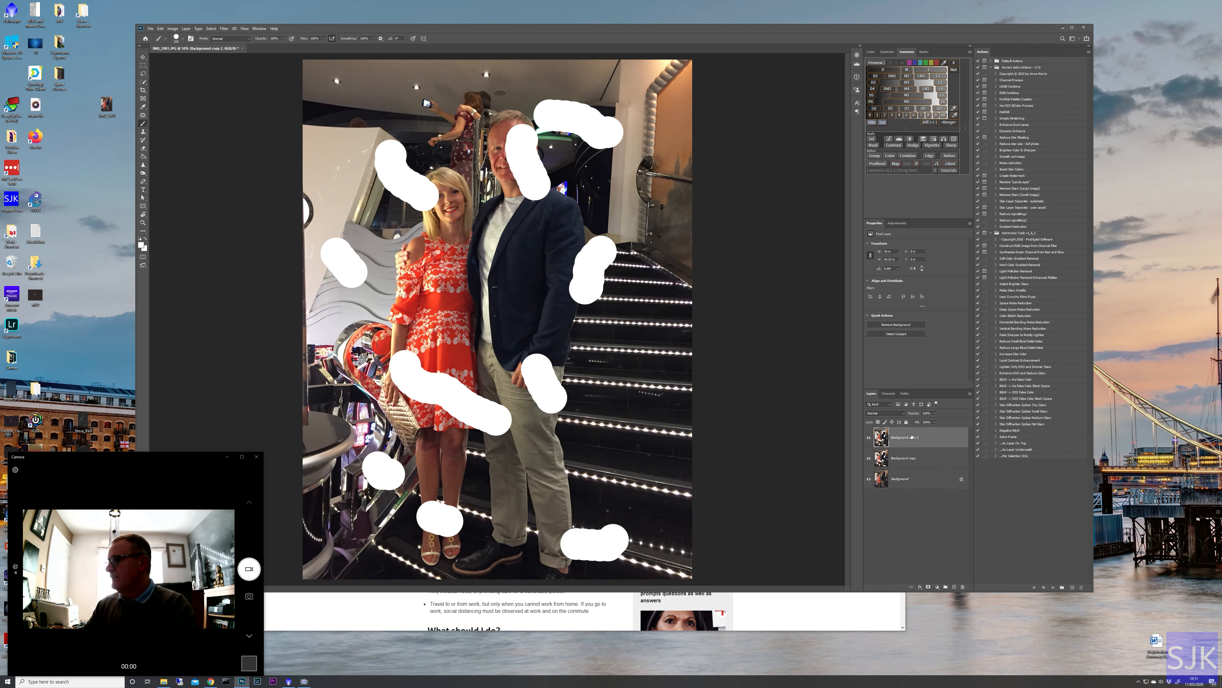
left_click(141, 245)
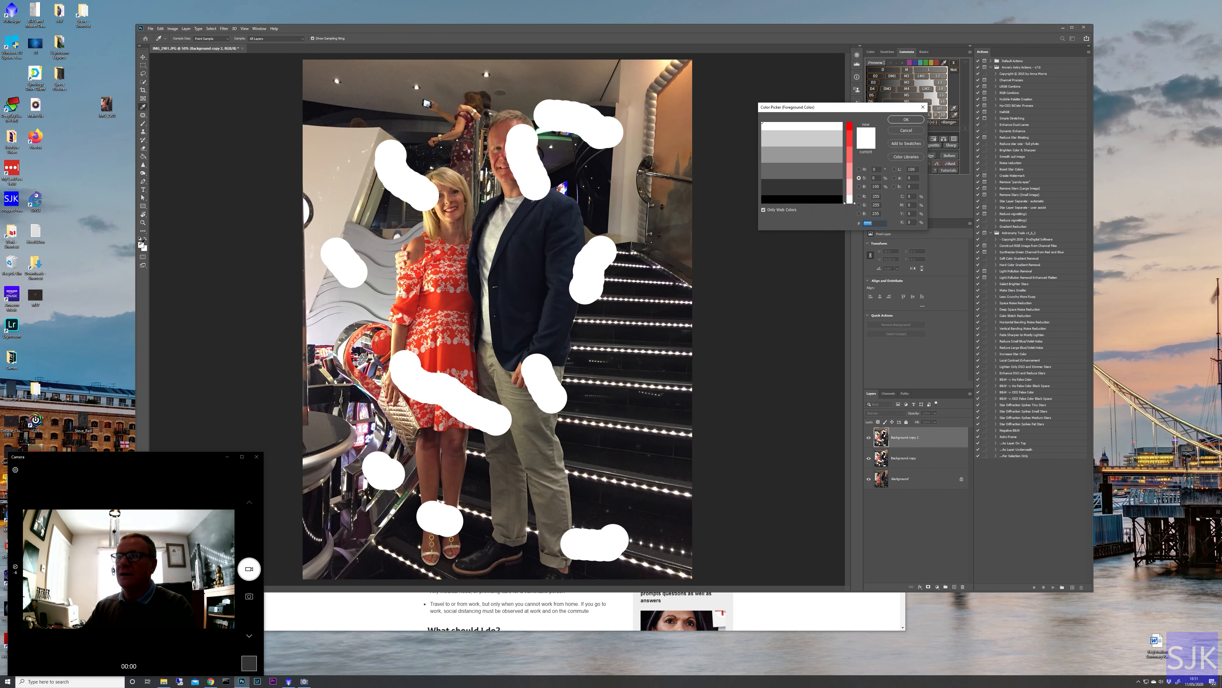
left_click(851, 143)
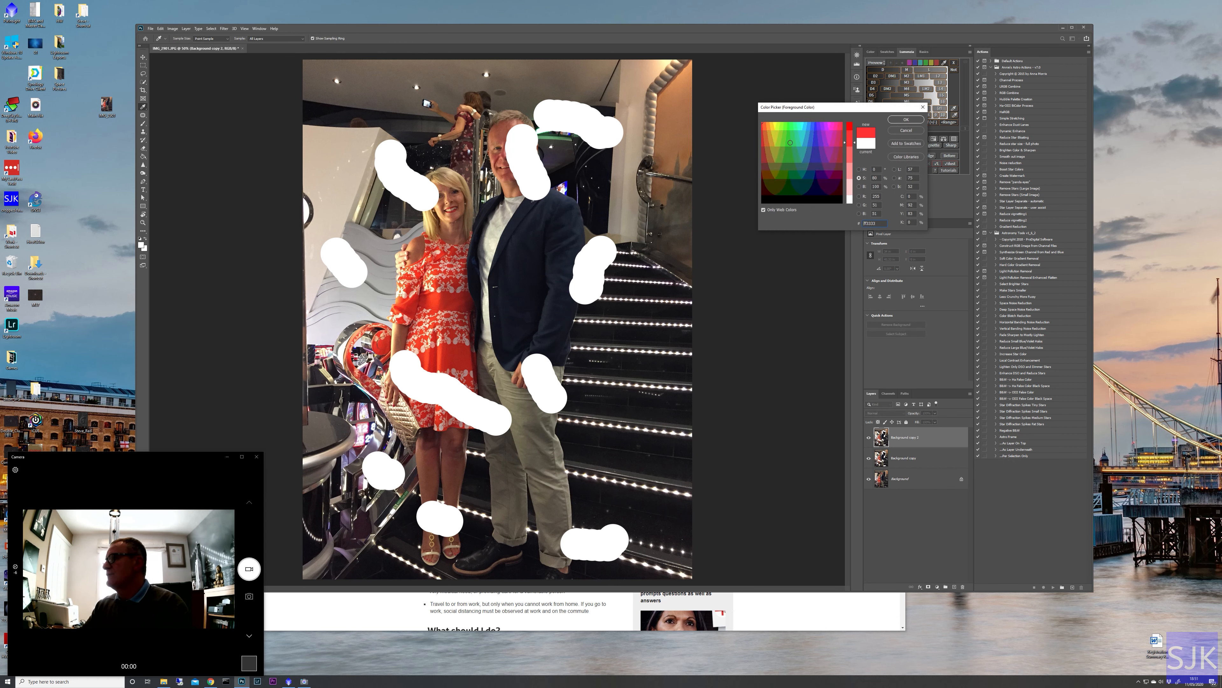
left_click(793, 142)
left_click(906, 120)
Brush five green strokes over the photo on the Background copy 2 layer.
left_click_drag(500, 289, 388, 263)
left_click_drag(369, 330, 377, 368)
left_click_drag(592, 435, 611, 433)
mouse_move(582, 337)
left_mouse_down()
mouse_move(603, 332)
mouse_move(610, 297)
left_mouse_up()
mouse_move(476, 133)
left_mouse_down()
mouse_move(353, 110)
mouse_move(392, 123)
left_mouse_up()
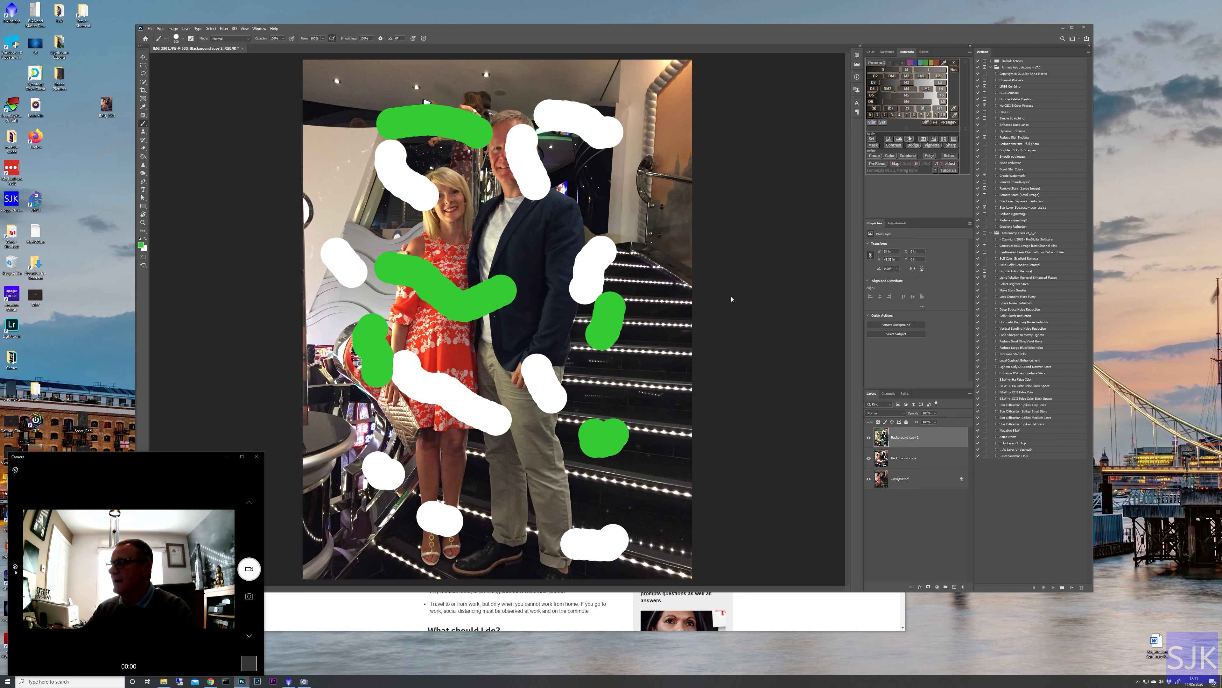
Hide both painted copy layers to view the original photo, and show them again.
left_click(868, 444)
left_click(870, 452)
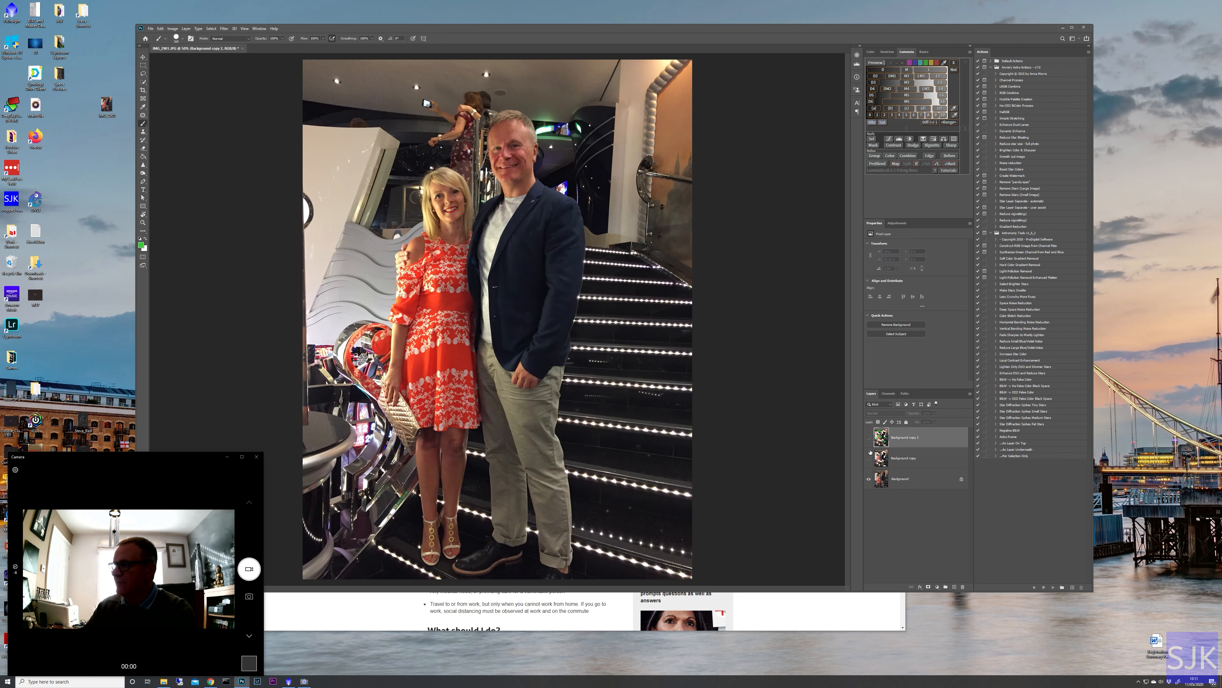
left_click_drag(869, 438, 869, 459)
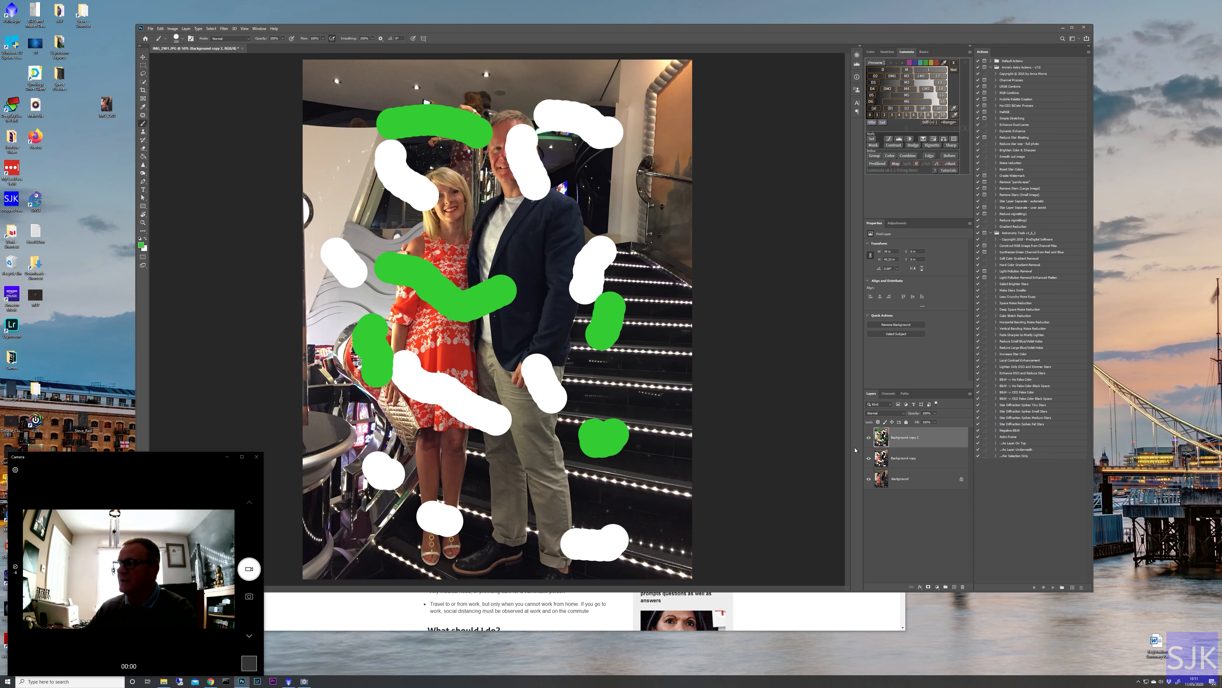
Lower the opacity of Background copy 2 until its strokes turn translucent, and toggle the visibility of Background copy.
left_click(935, 413)
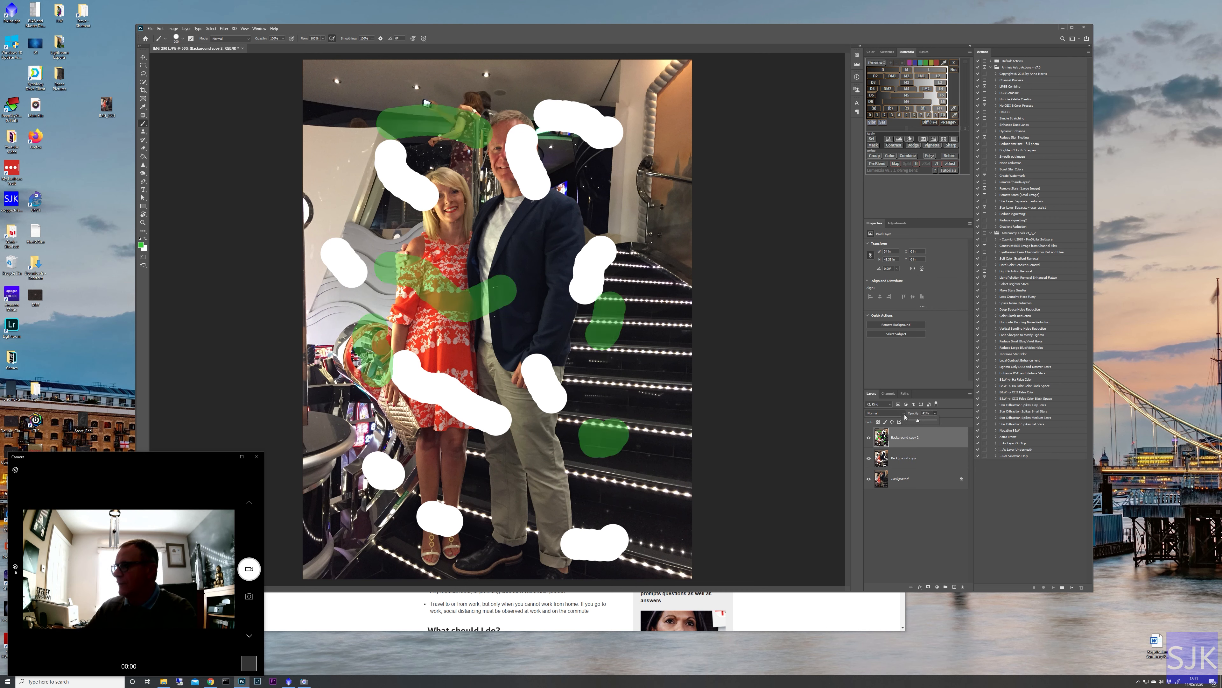
left_click(918, 462)
left_click(869, 458)
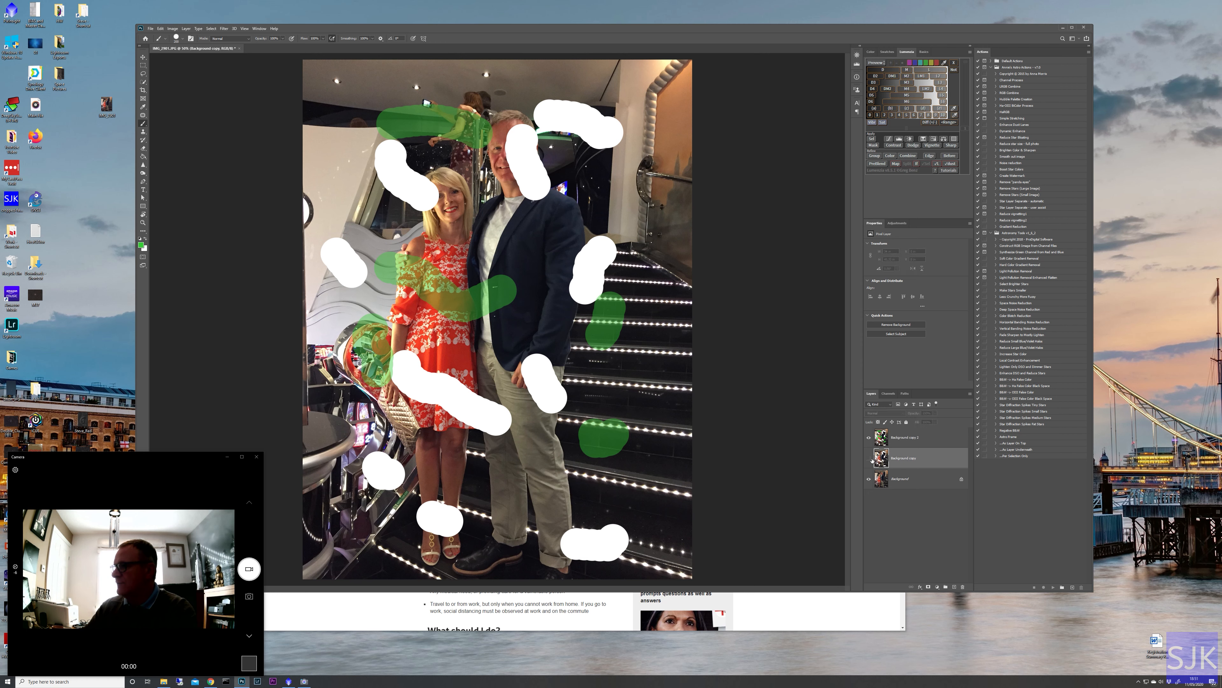
left_click(869, 459)
left_click(868, 458)
left_click(868, 458)
Select the Background copy and Background copy 2 layers together and delete both.
left_click(920, 440)
left_click(924, 455)
left_click(935, 440, "shift")
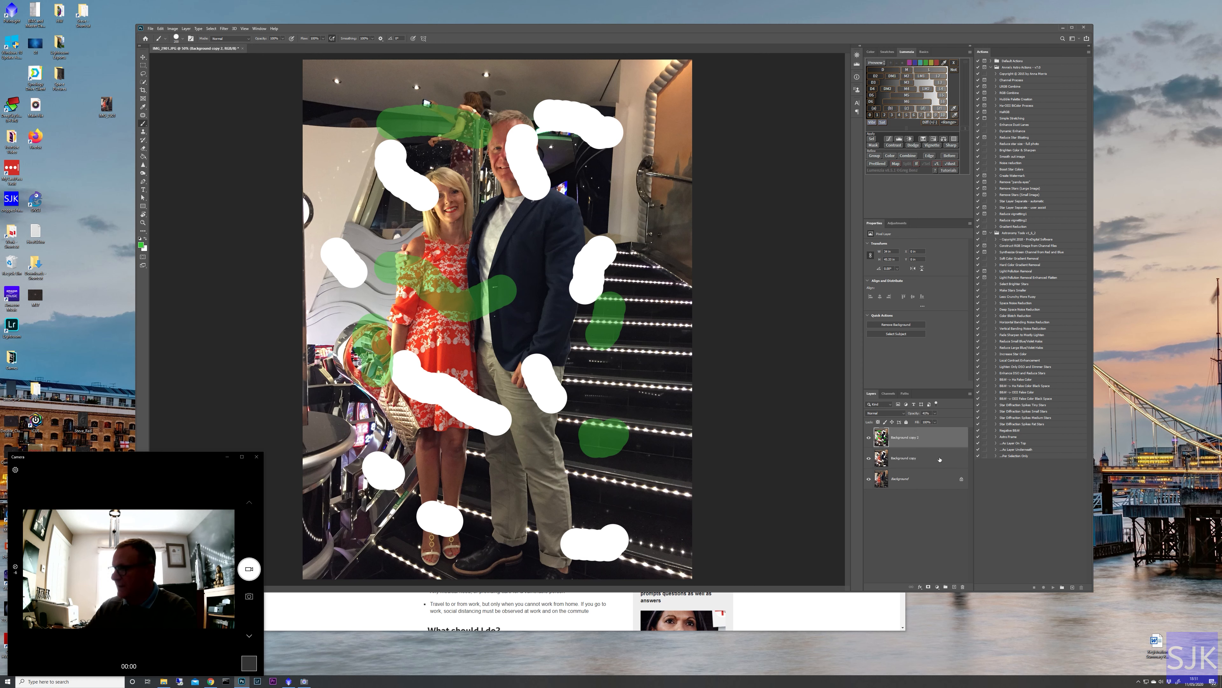
left_click_drag(935, 440, 966, 587)
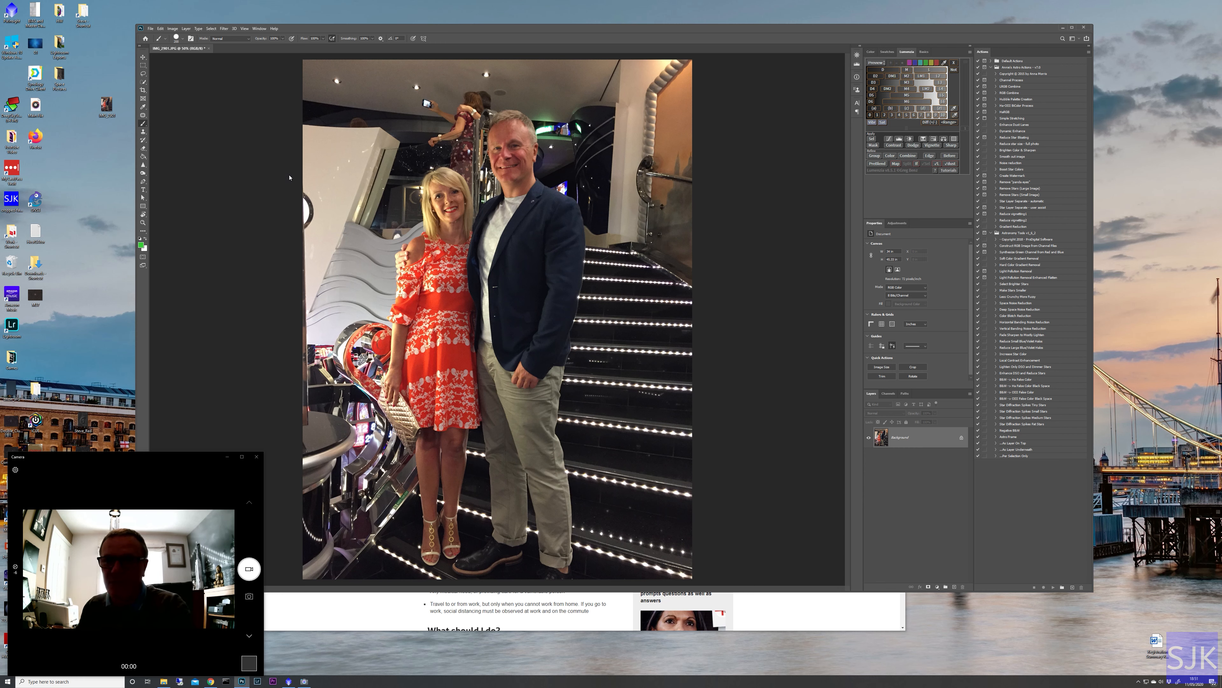
Close the sample photo of the couple without saving its changes.
left_click(161, 28)
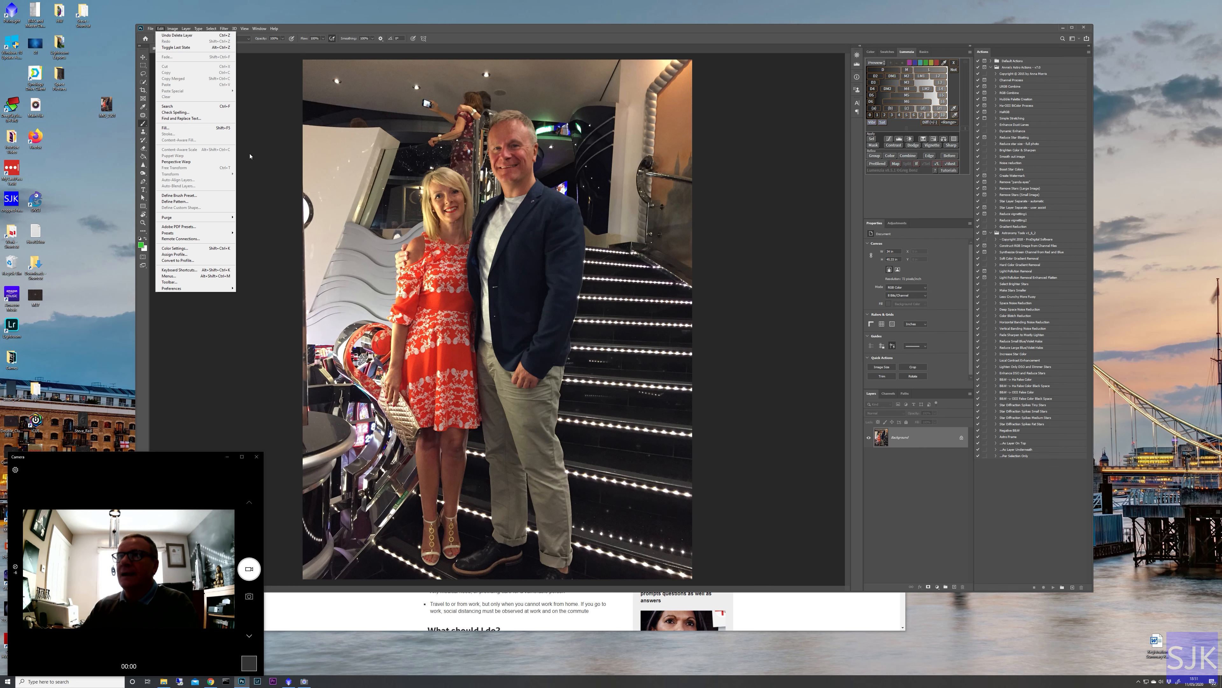
left_click(272, 100)
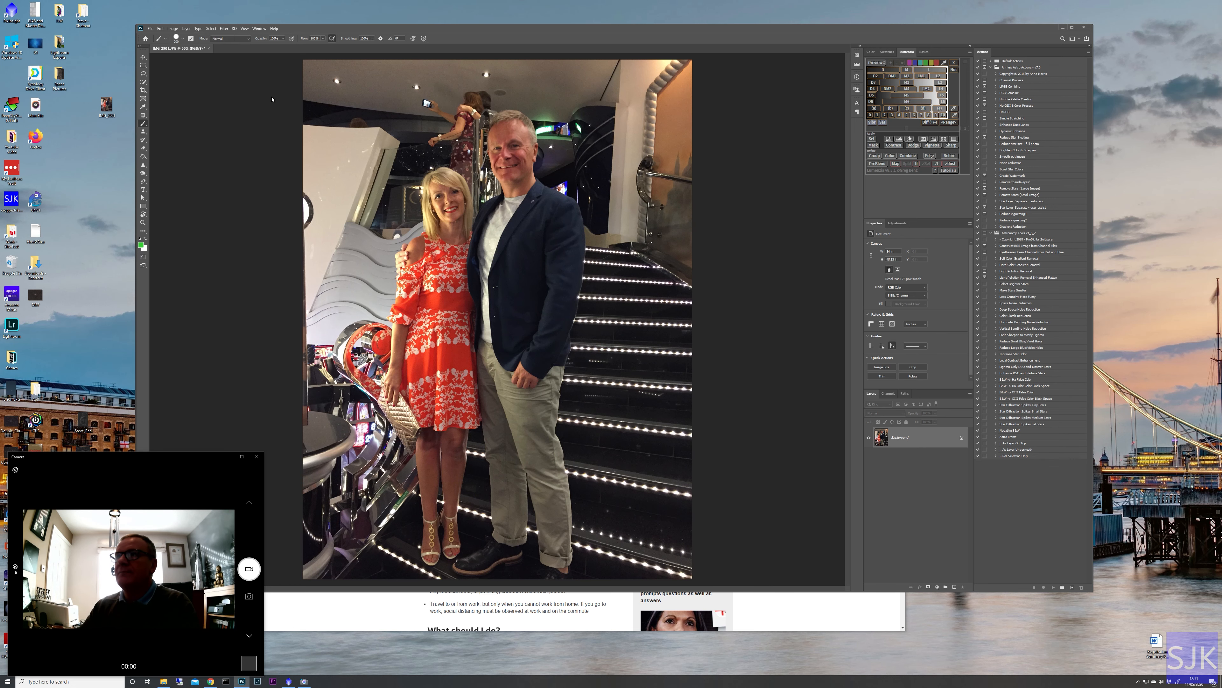
left_click(150, 29)
left_click(169, 75)
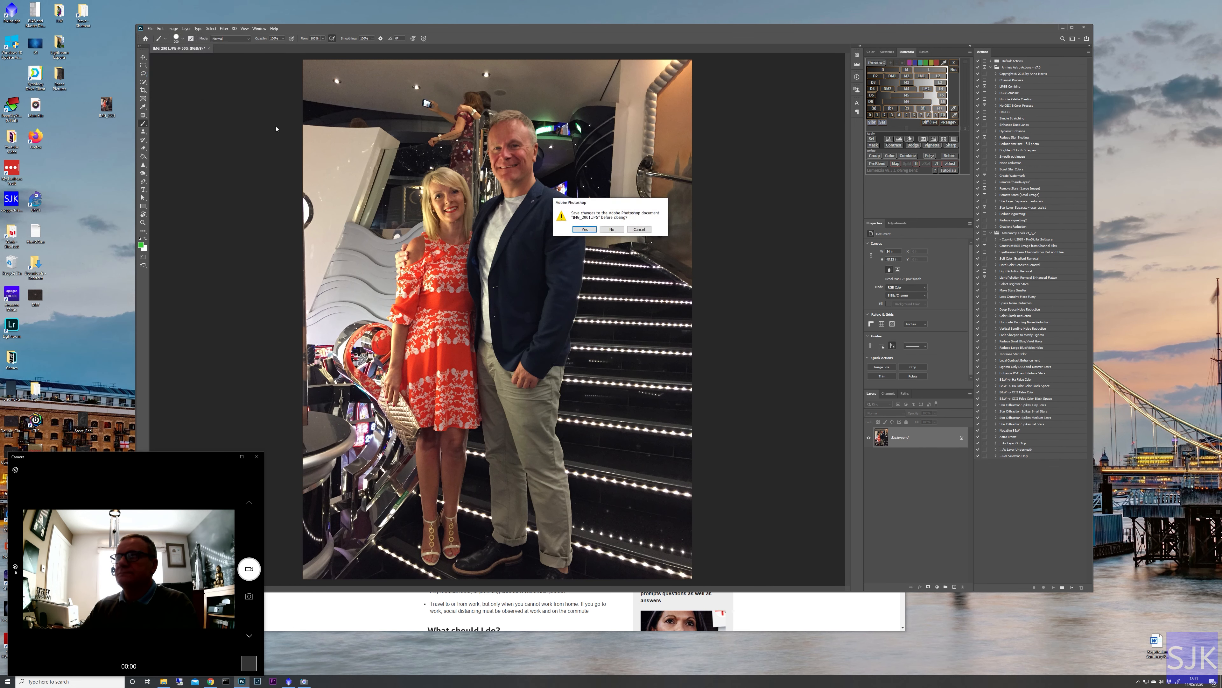
left_click(612, 232)
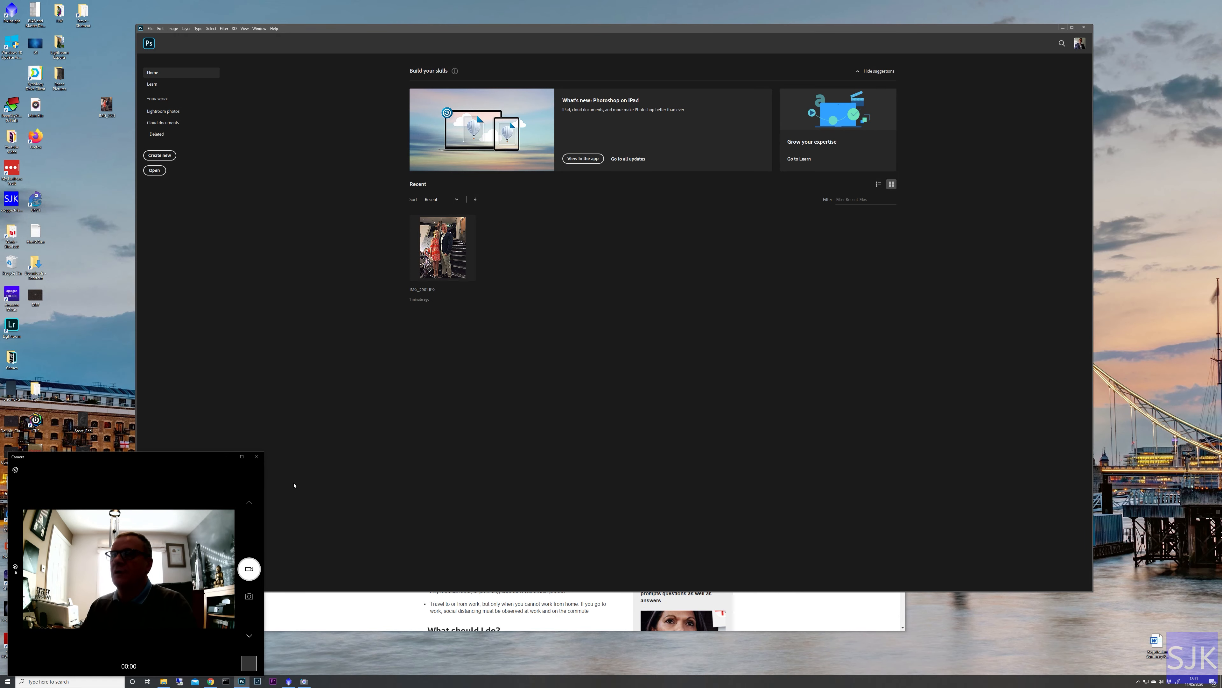
Switch to File Explorer, browse to PI_Exports in the california nebula folder and open SynthL_RGB in Photoshop.
left_click(163, 681)
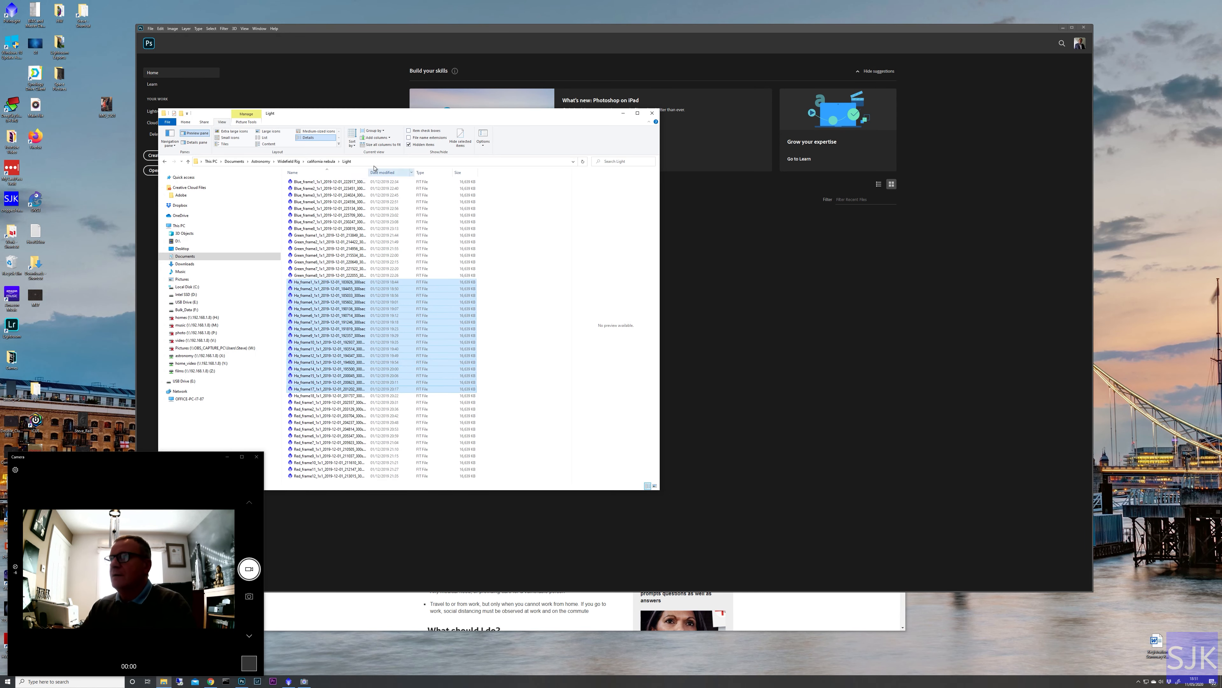
left_click(321, 162)
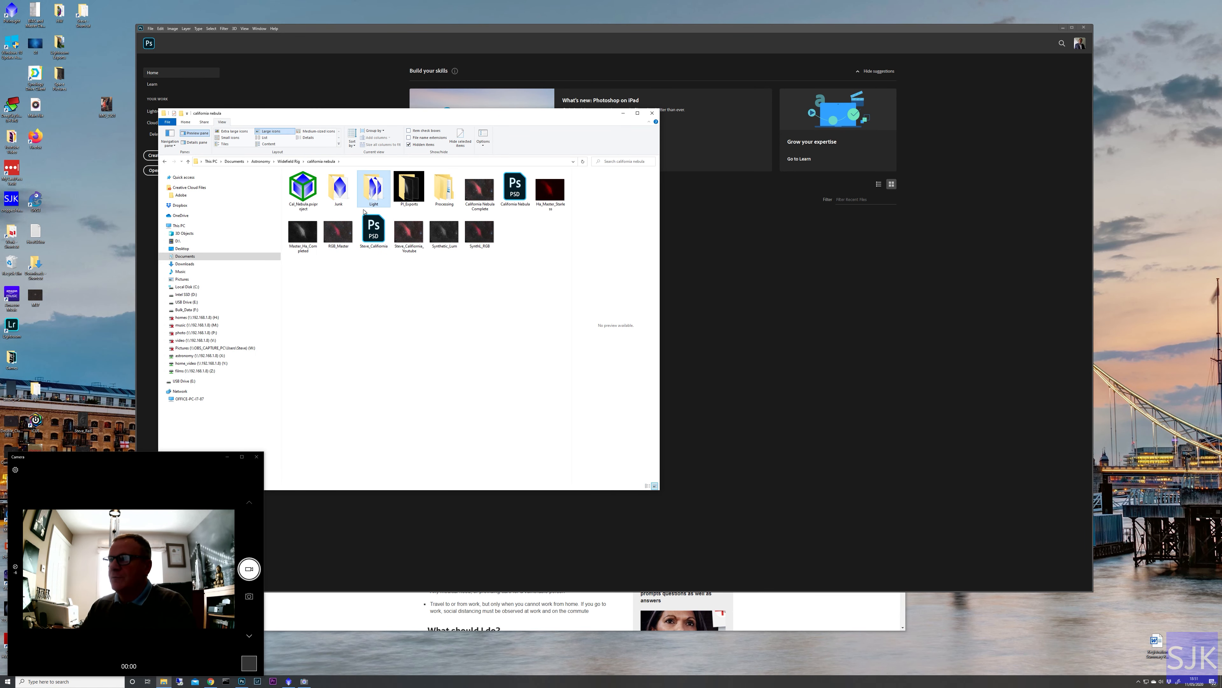
double_click(409, 189)
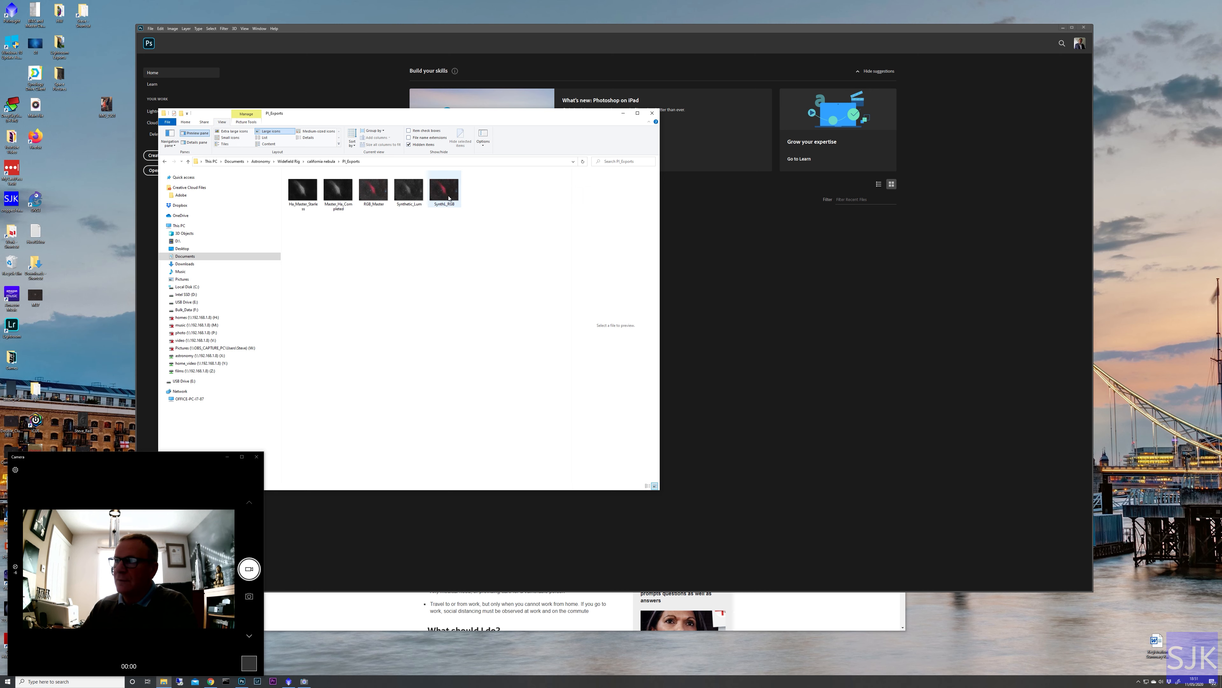
left_click_drag(449, 198, 708, 174)
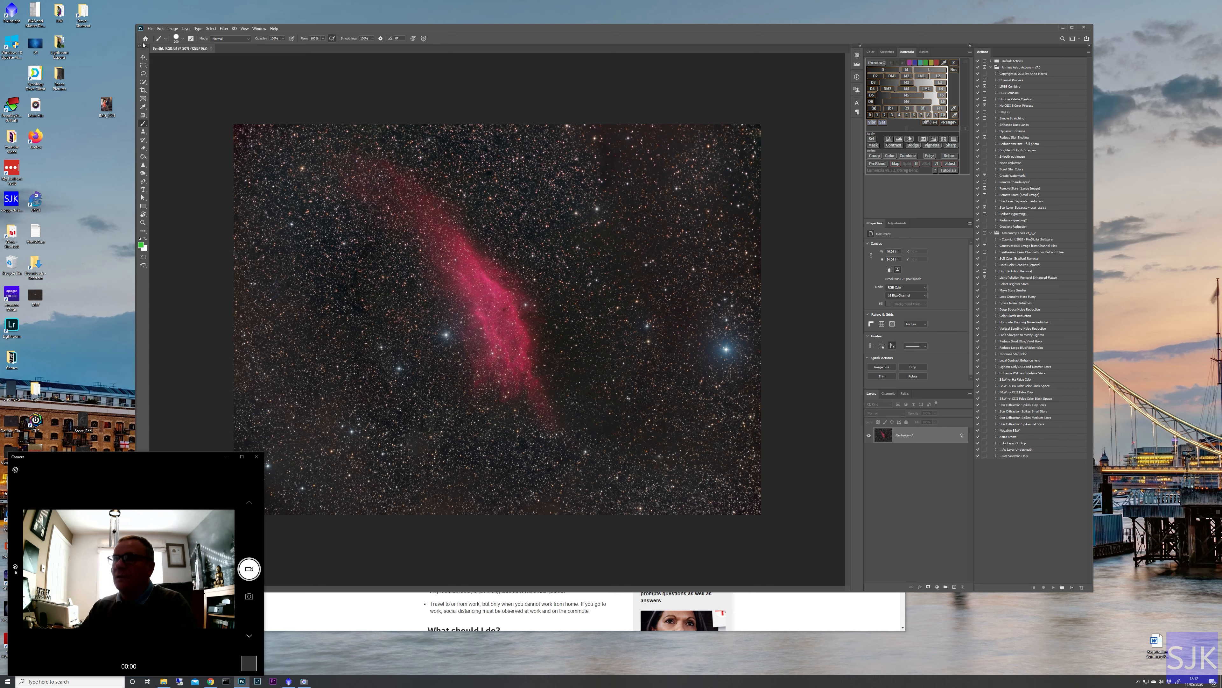
Open Master_Ha_Completed from the california nebula folder as a second document.
left_click(150, 28)
left_click(163, 41)
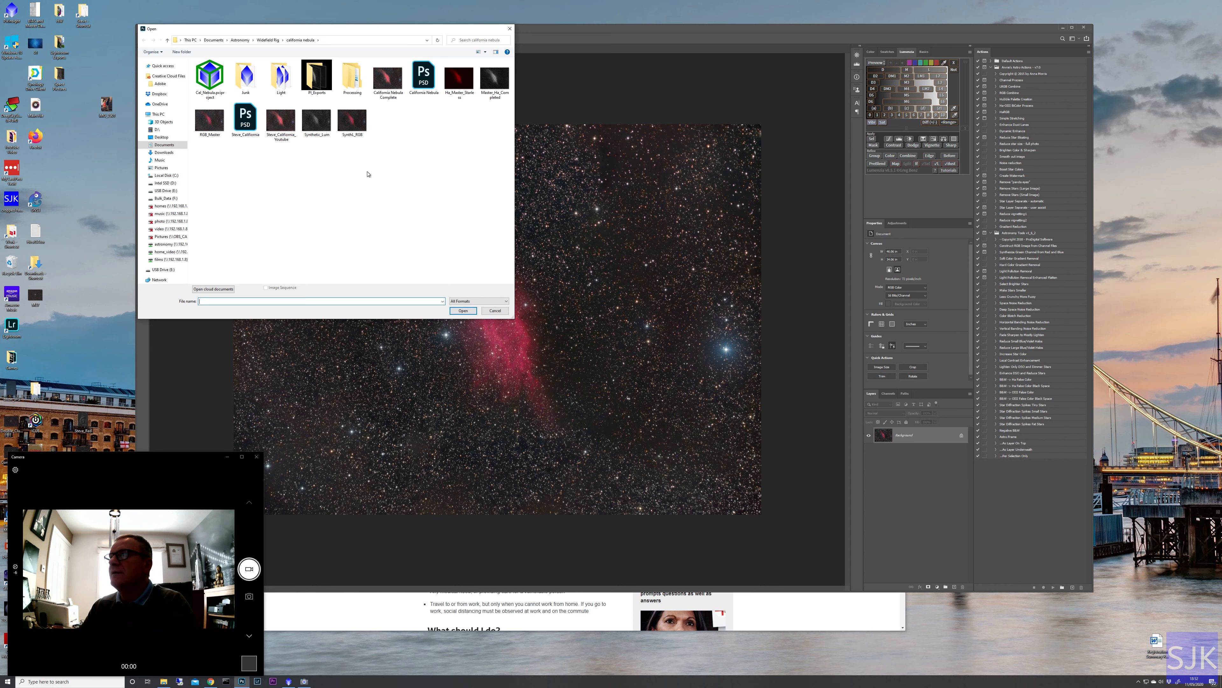
left_click(495, 80)
left_click(468, 311)
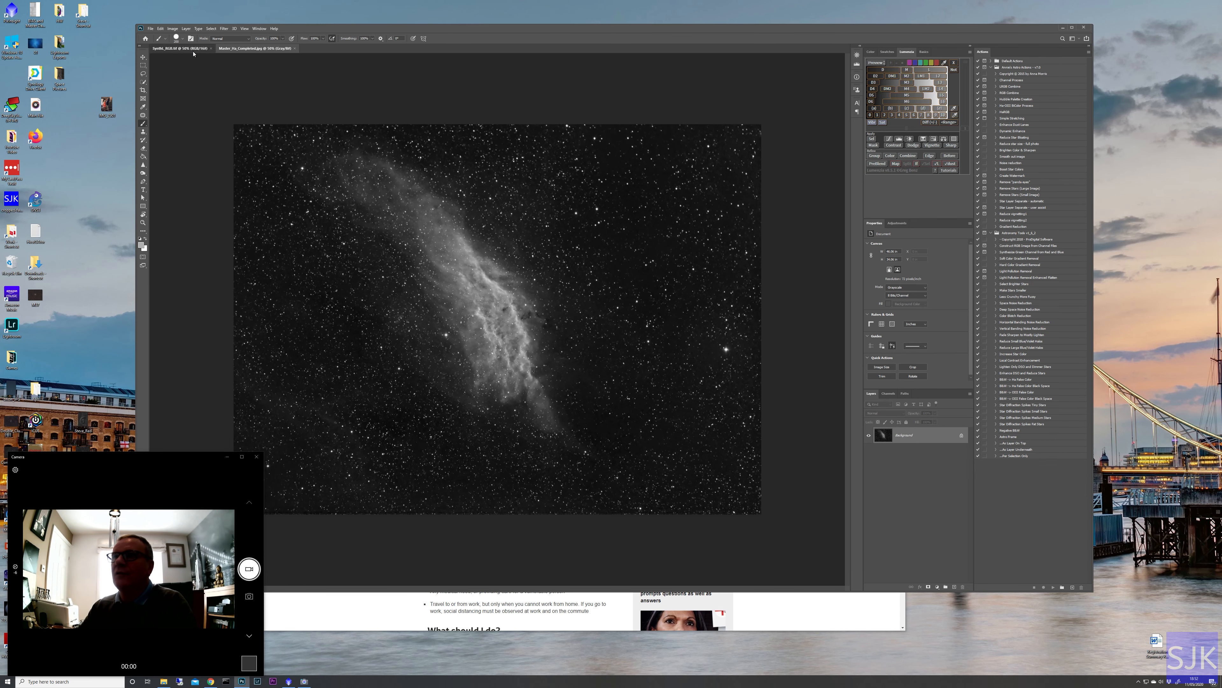
Compare the SynthL_RGB and Master_Ha_Completed documents by switching between them.
left_click(180, 48)
left_click(234, 49)
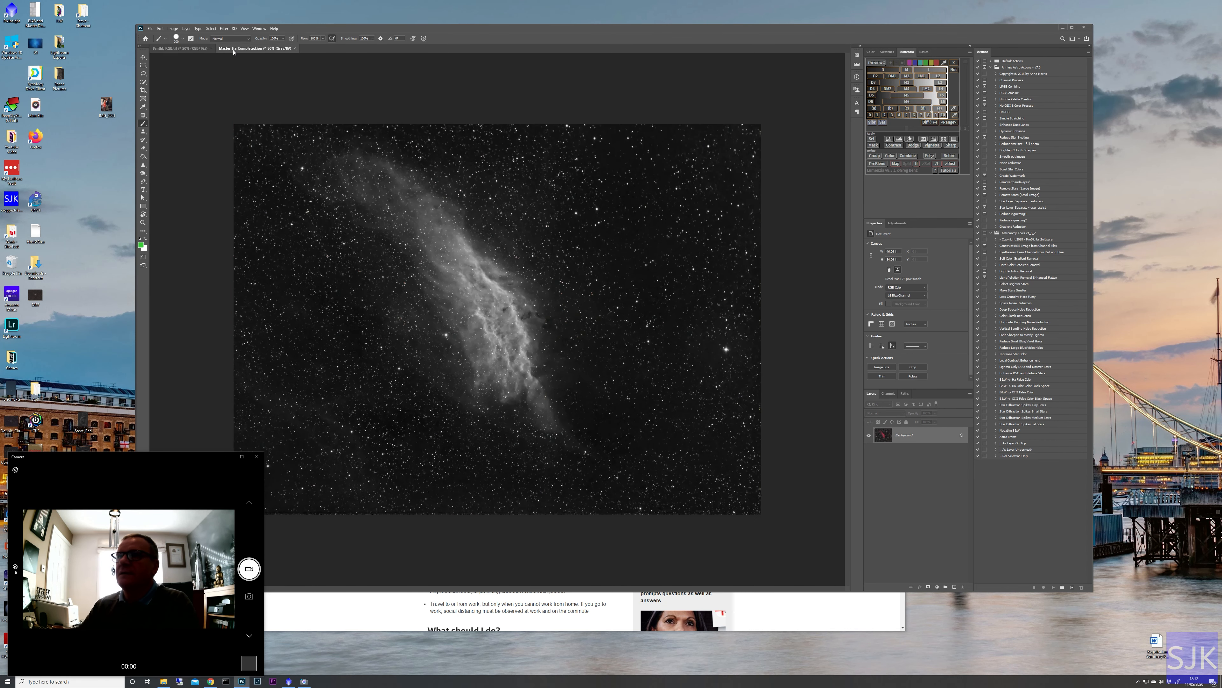
left_click(208, 49)
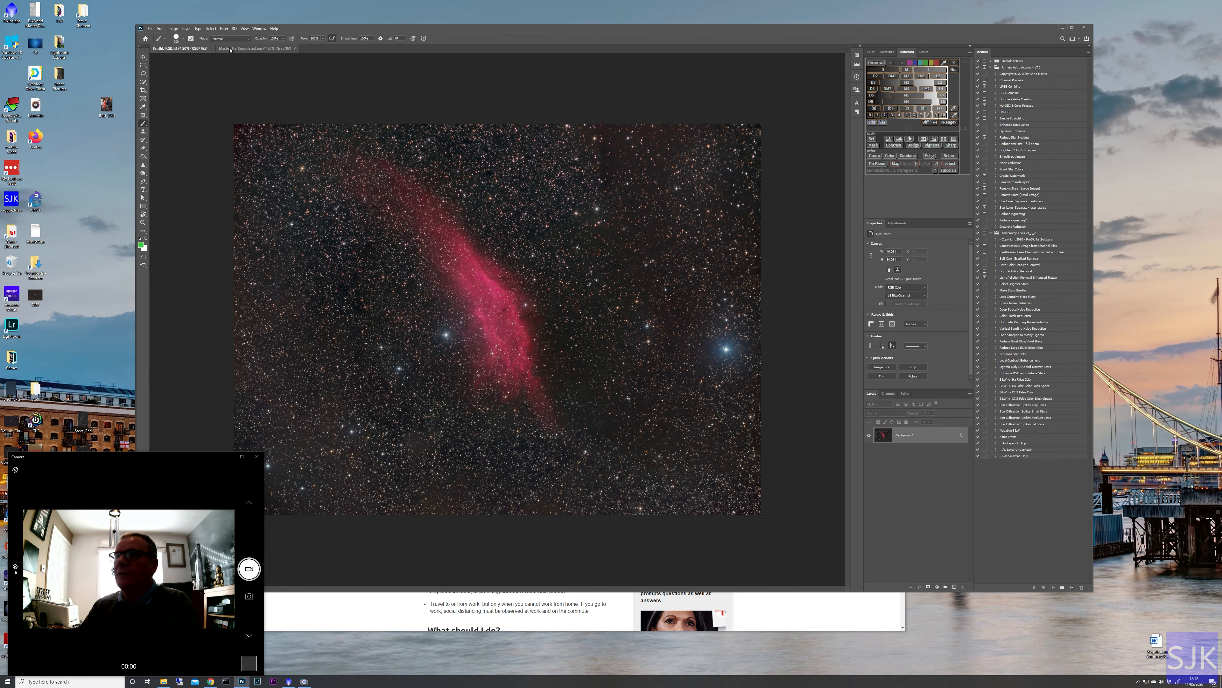
left_click(230, 49)
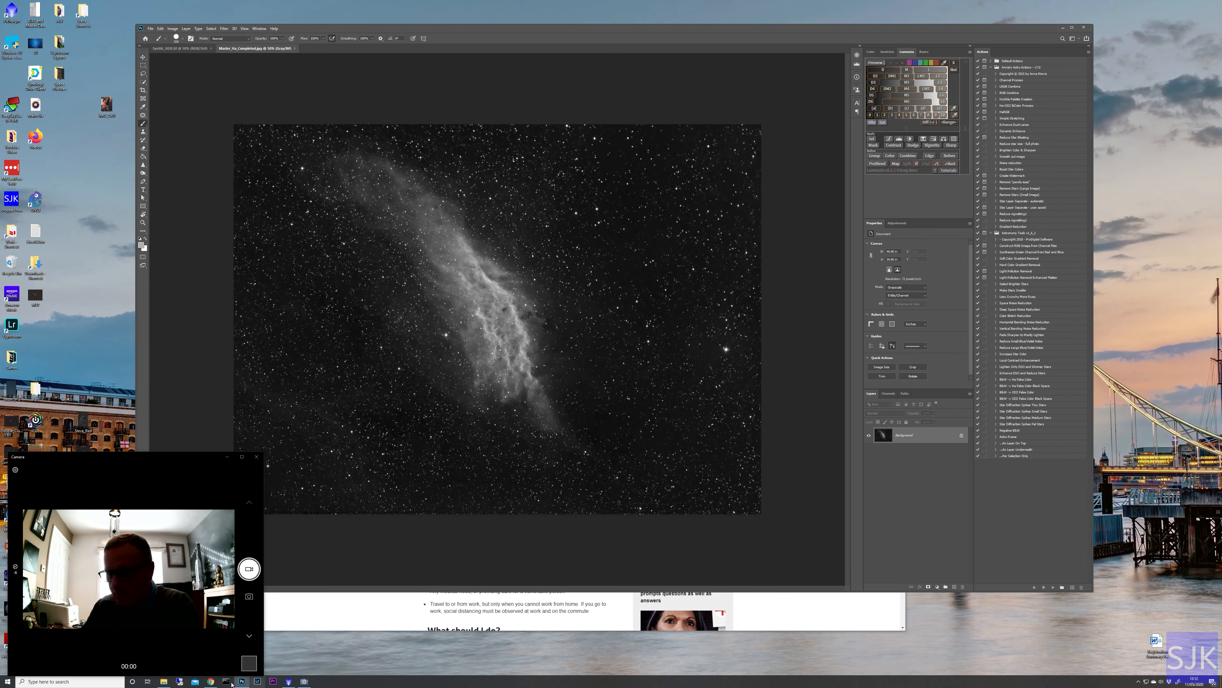
Check the exported images in the PI_Exports folder, and close the Master_Ha_Completed document.
left_click(164, 681)
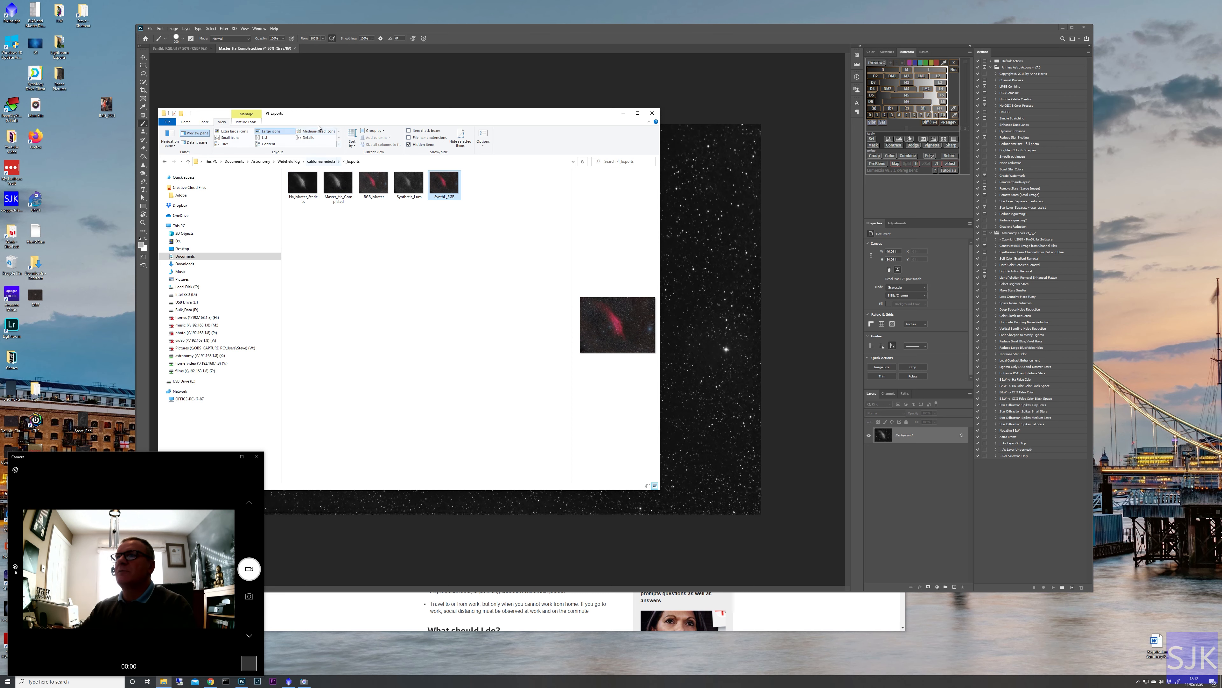
left_click(295, 49)
left_click(295, 49)
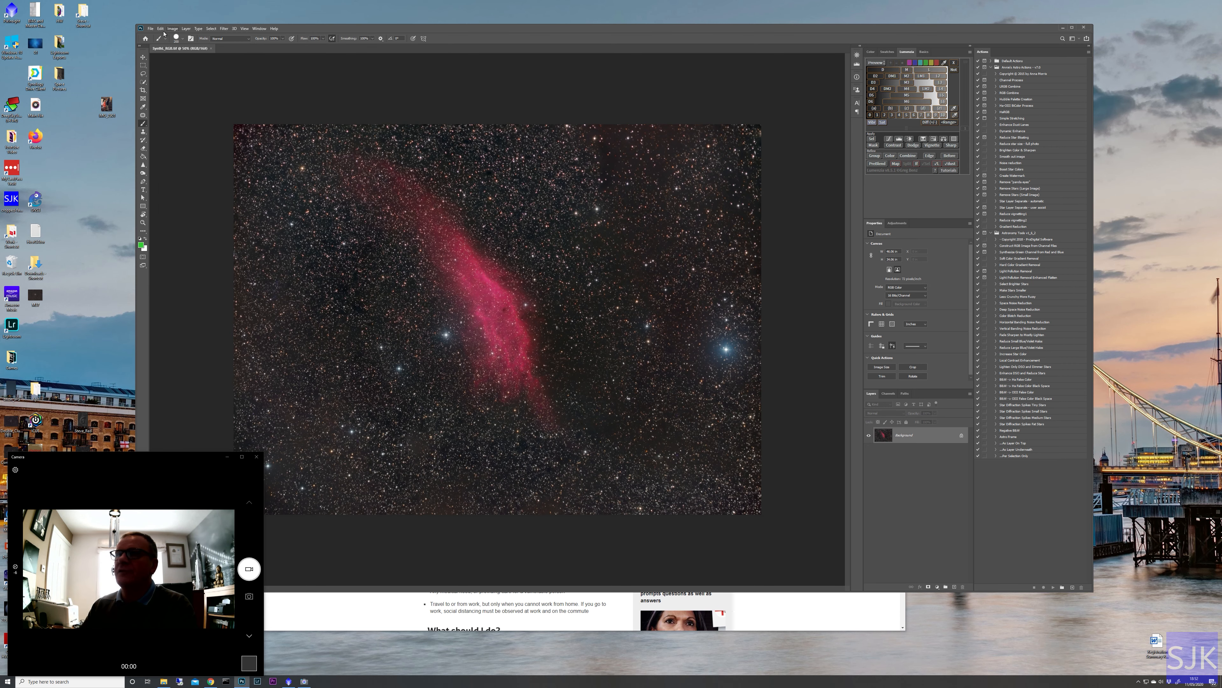
Open Ha_Master_Starless from the PI_Exports folder alongside the SynthL_RGB document.
left_click(150, 28)
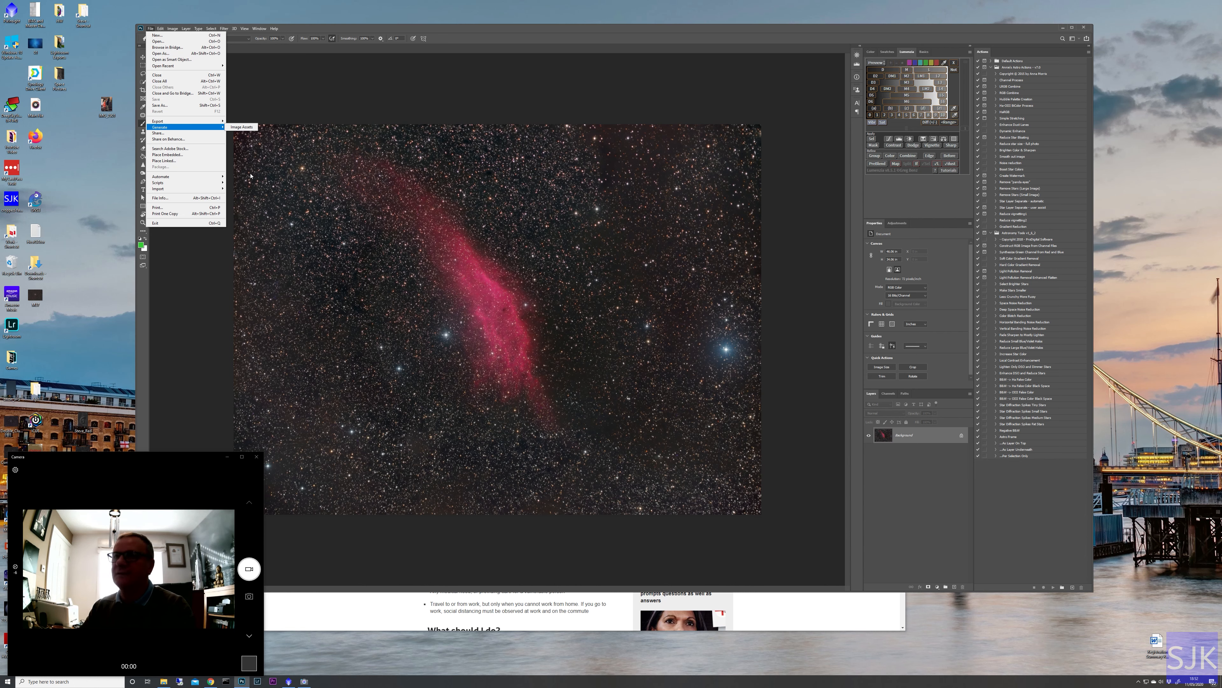
left_click(158, 41)
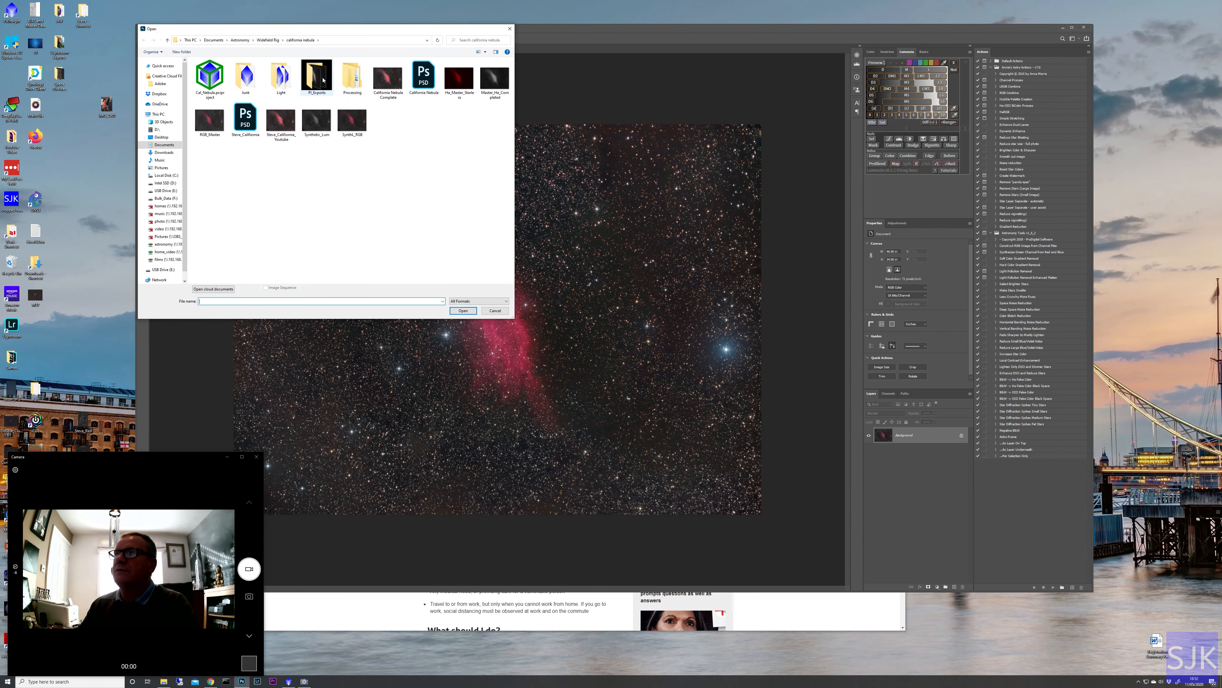
double_click(323, 80)
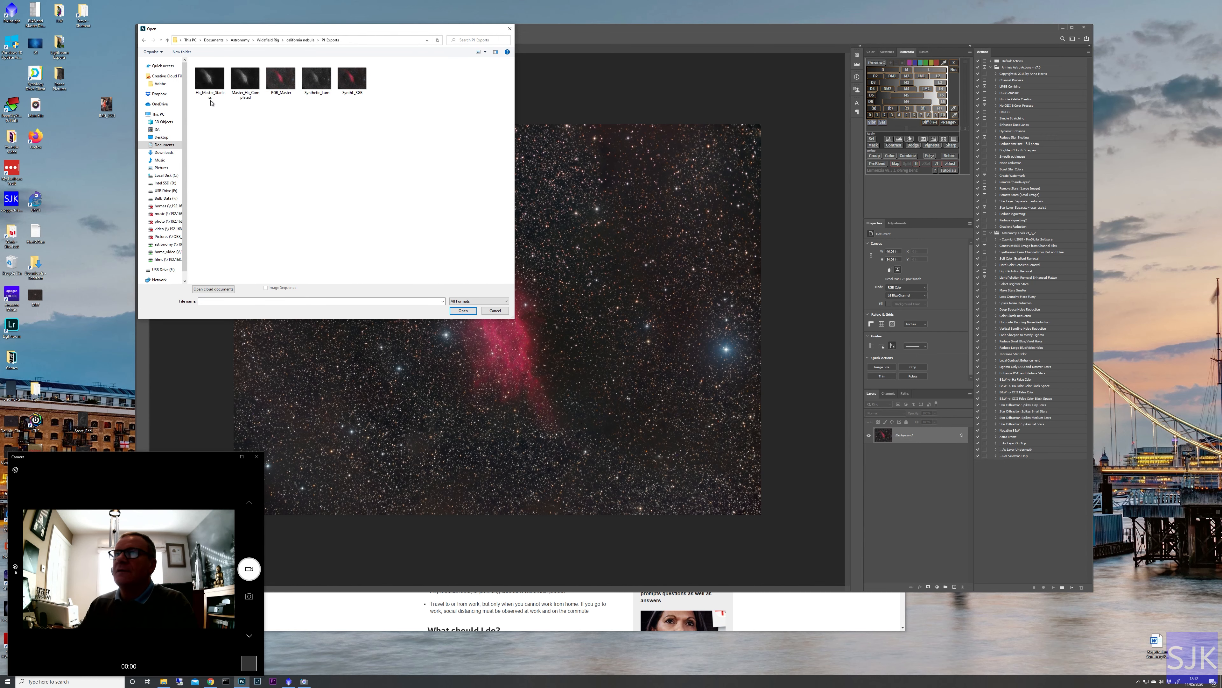
left_click(209, 78)
left_click(462, 310)
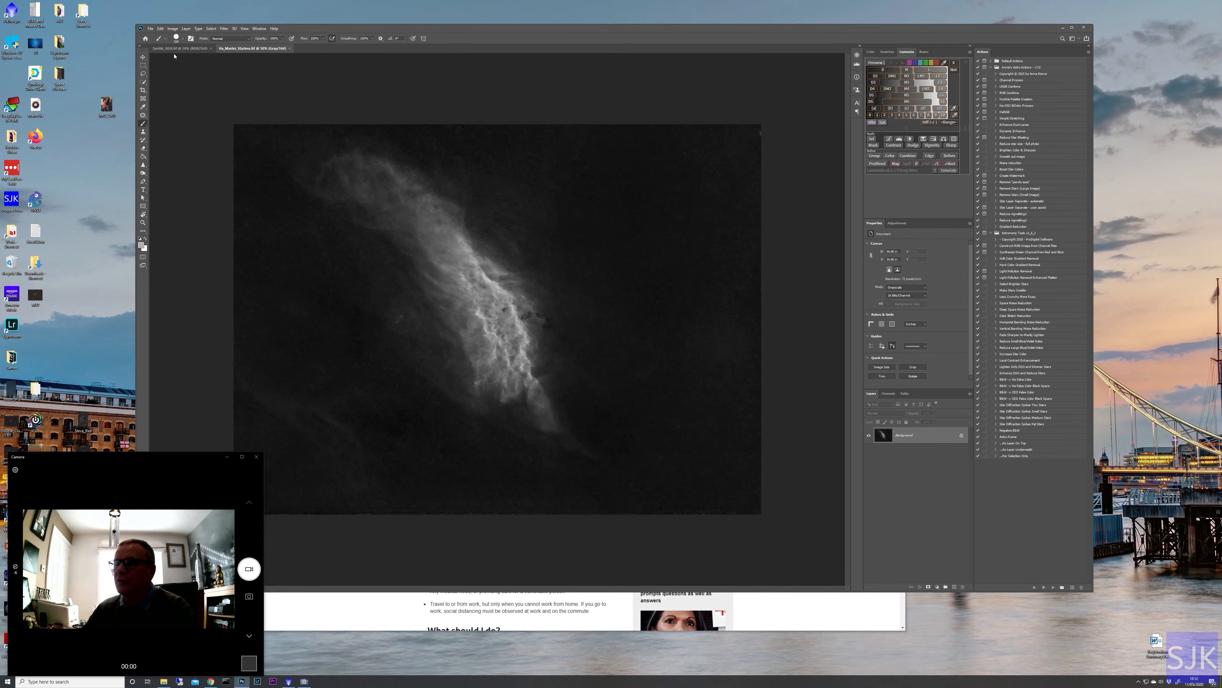
Compare the SynthL_RGB and Ha_Master_Starless documents by switching back and forth between them.
key("v")
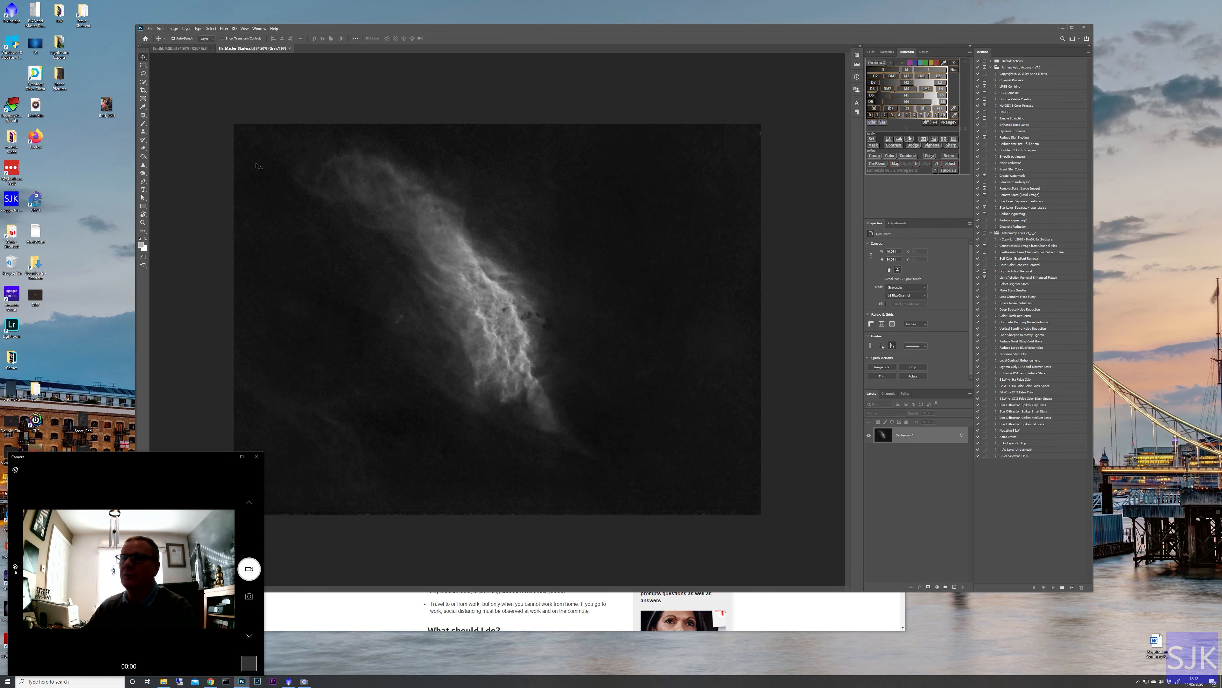
left_click(196, 49)
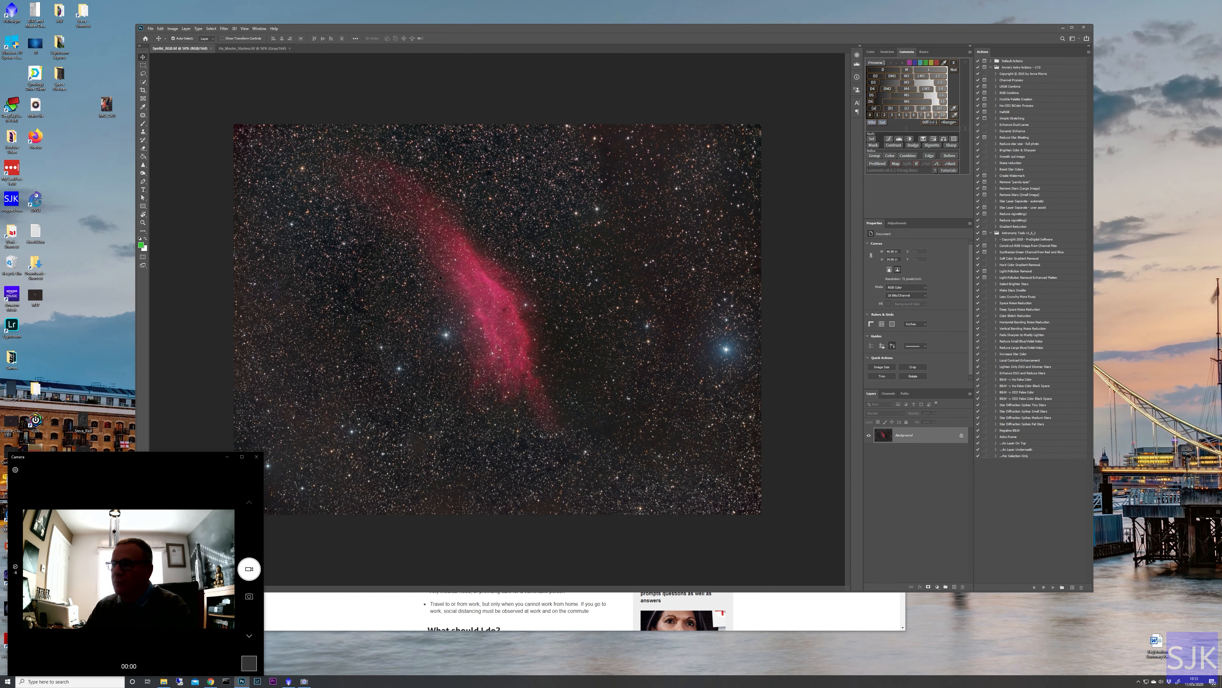
left_click(264, 49)
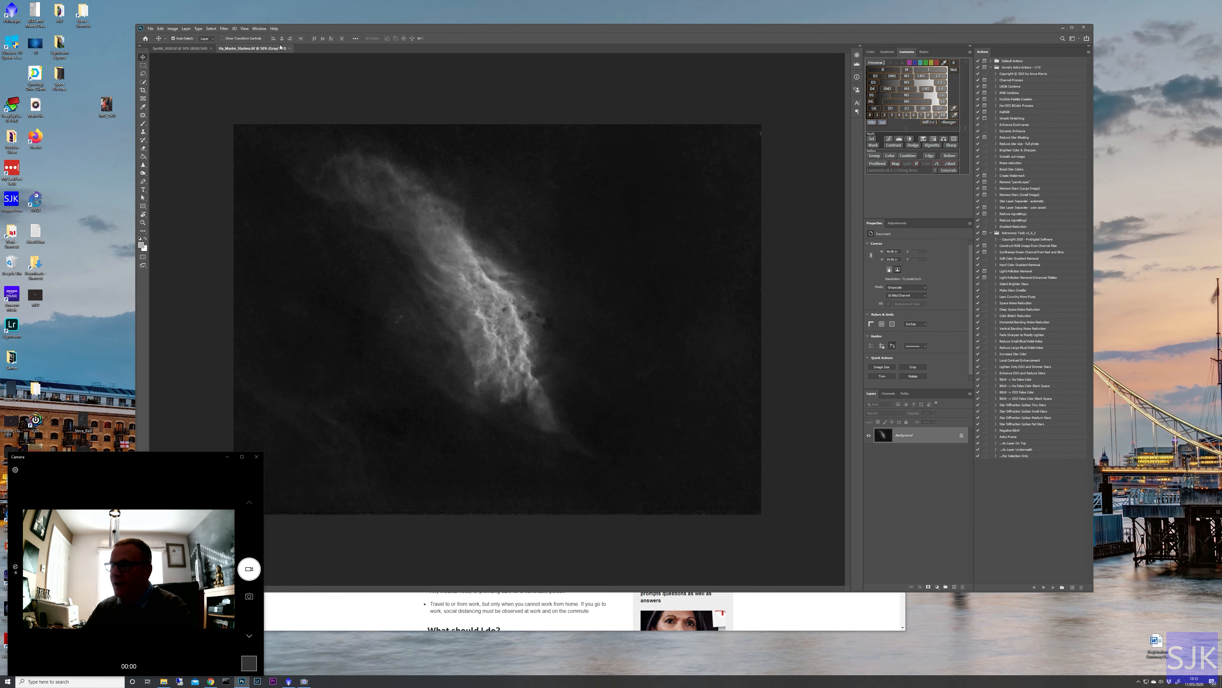
left_click(195, 50)
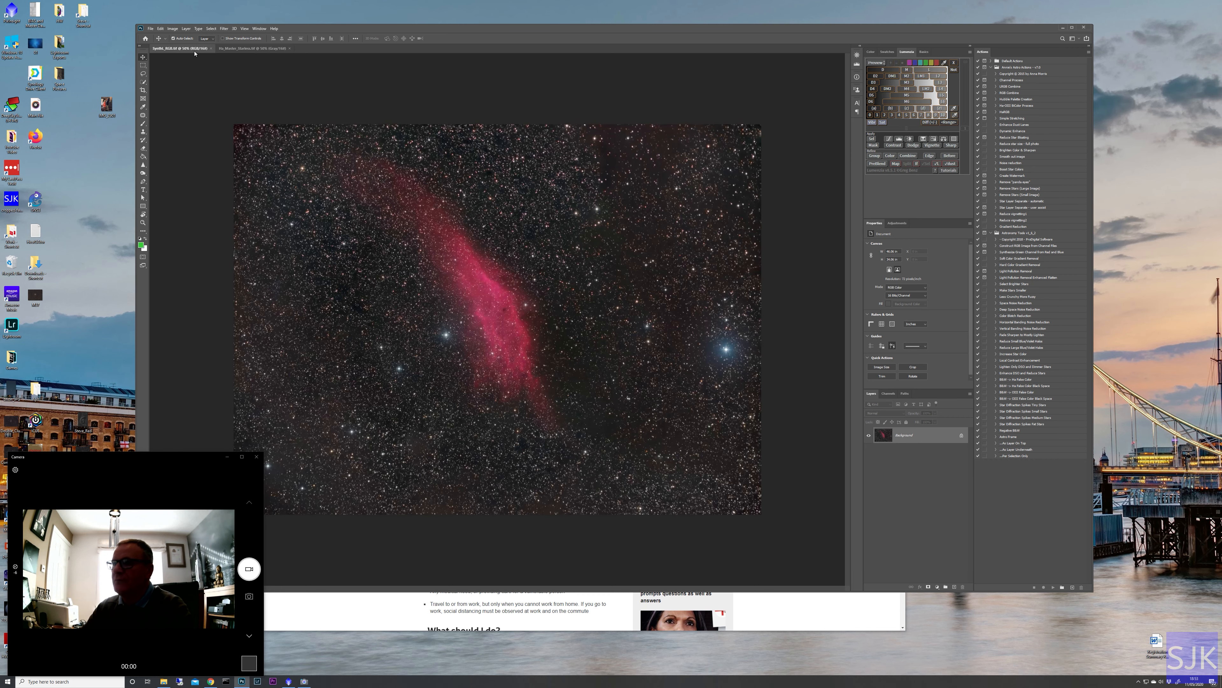
left_click(252, 48)
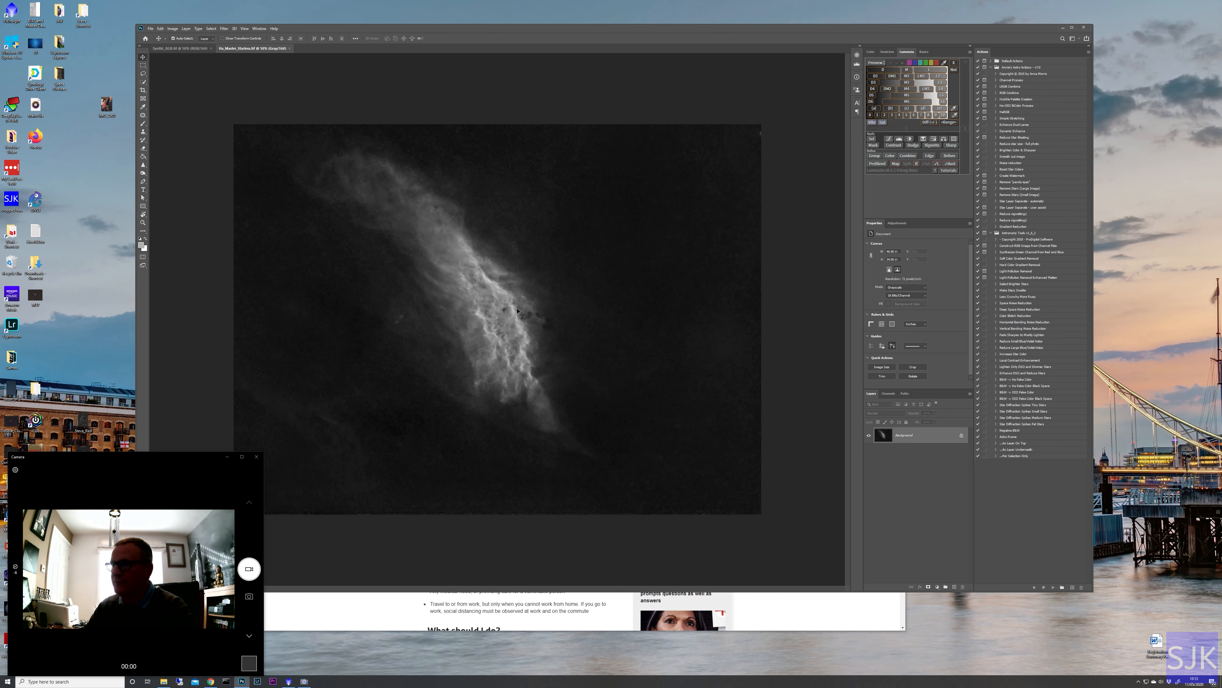
left_click(180, 48)
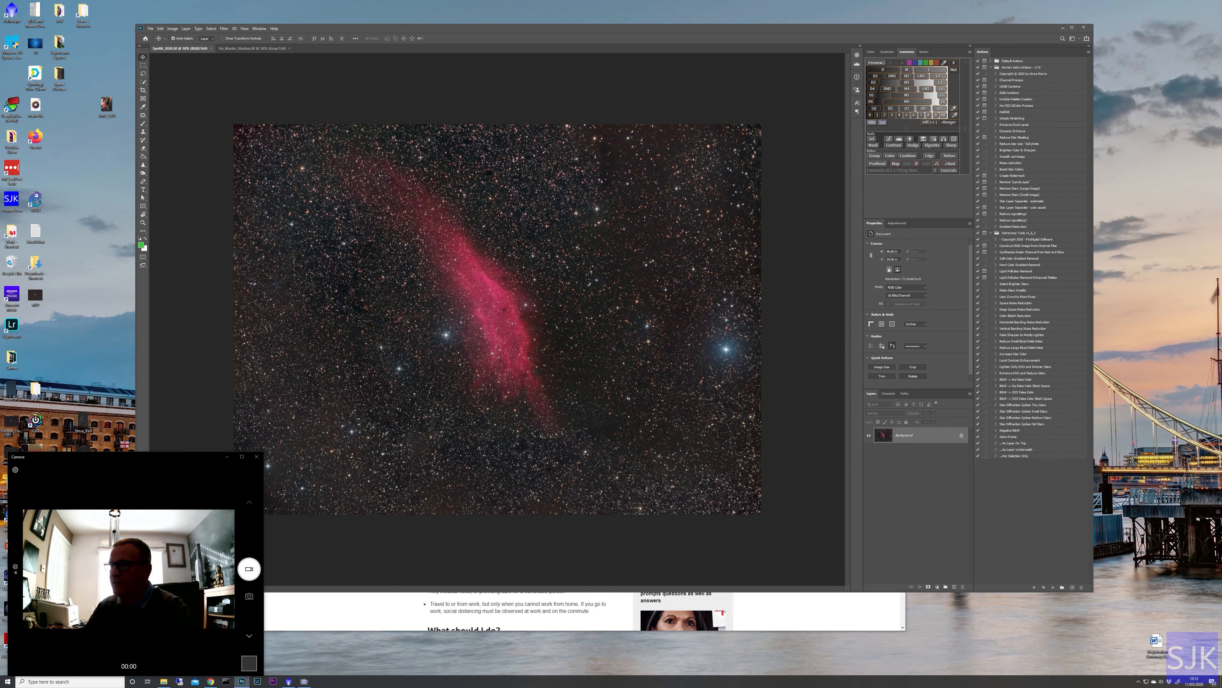
left_click(252, 48)
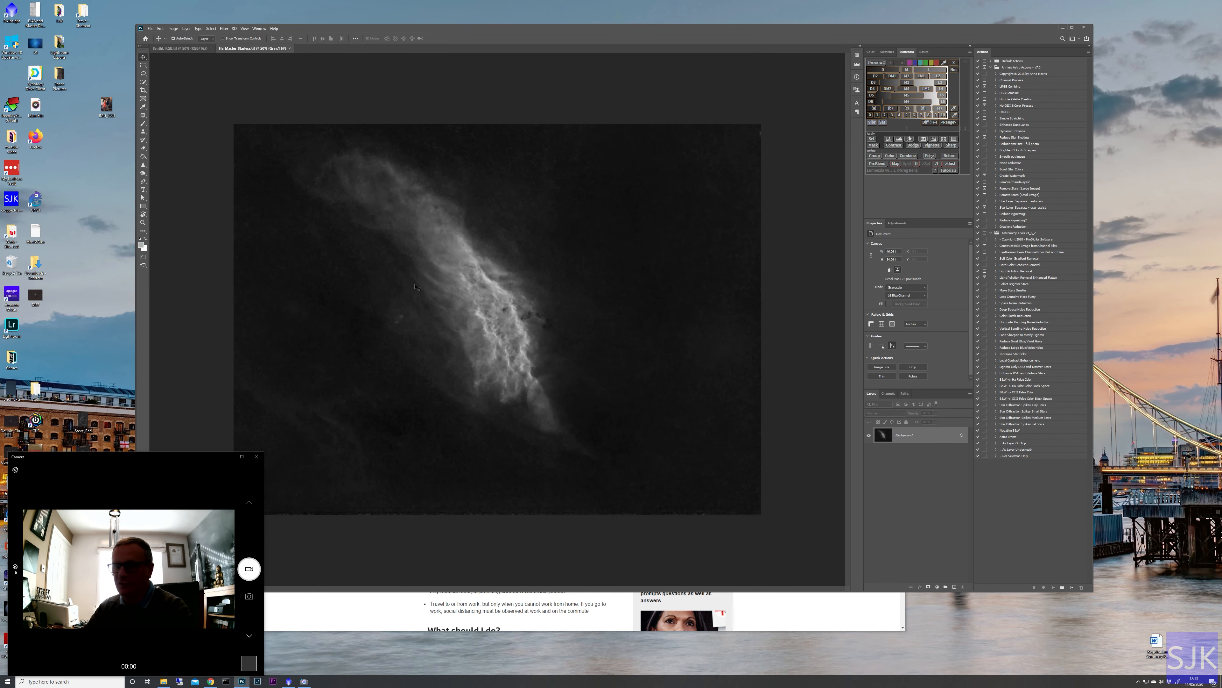
Split the SynthL_RGB image's channels into separate red, green and blue grayscale documents.
left_click(180, 48)
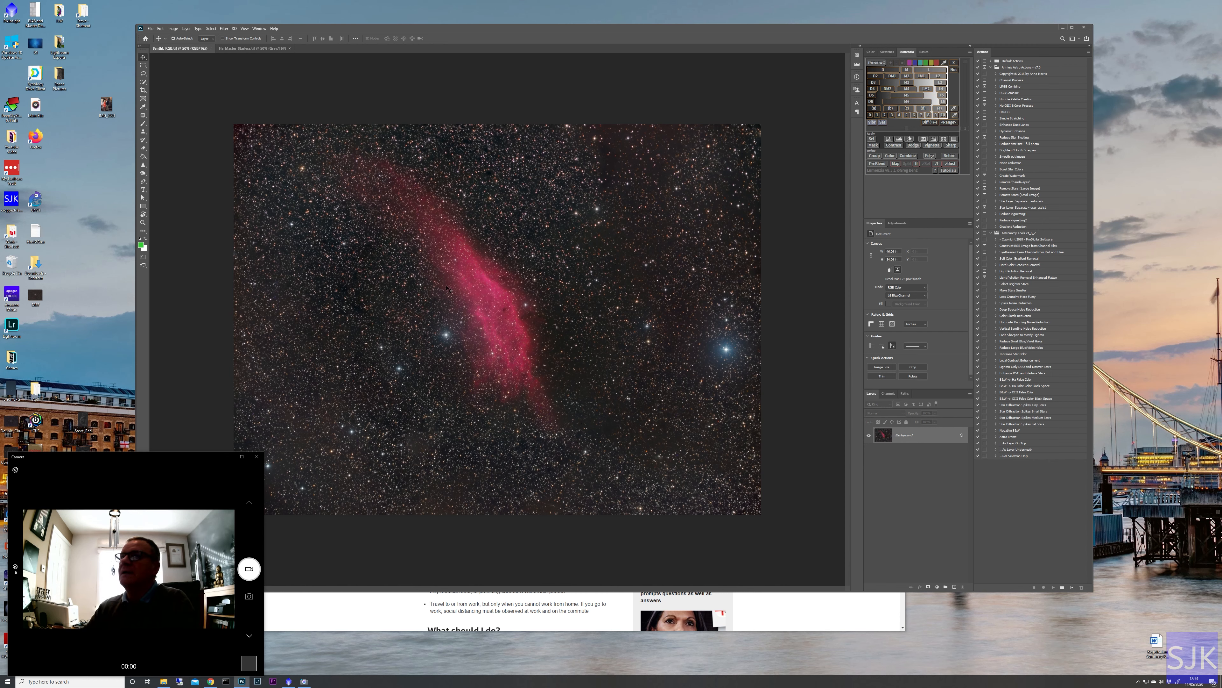
left_click(888, 394)
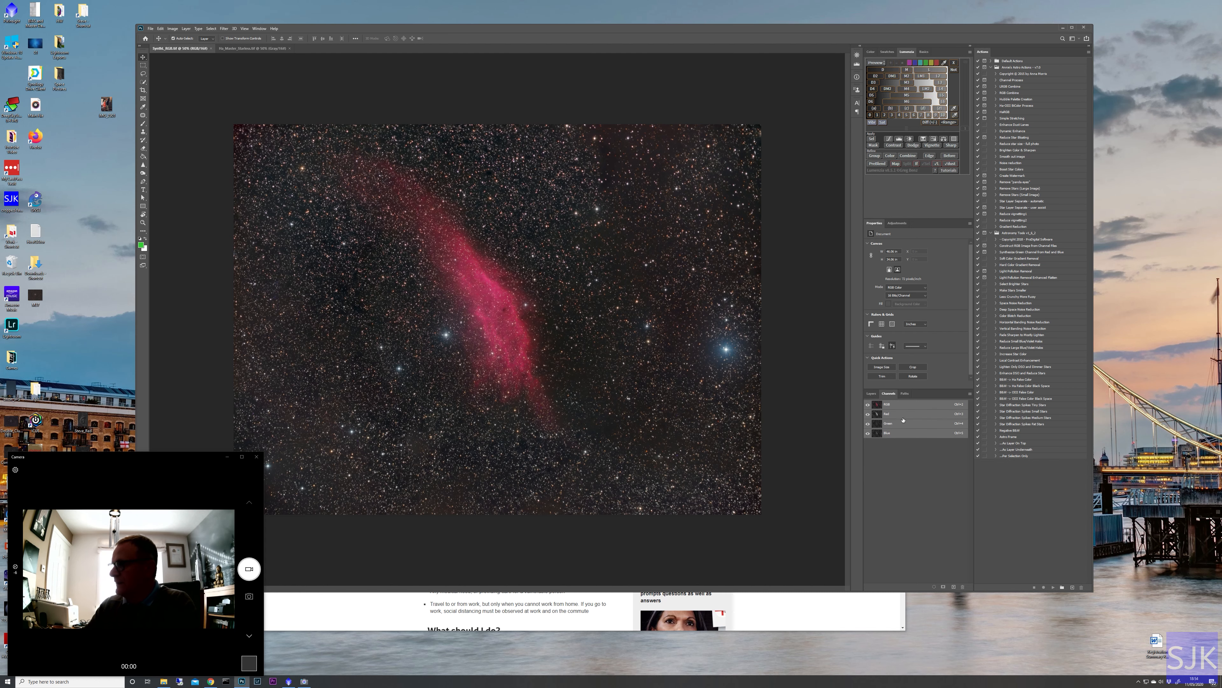
left_click(970, 394)
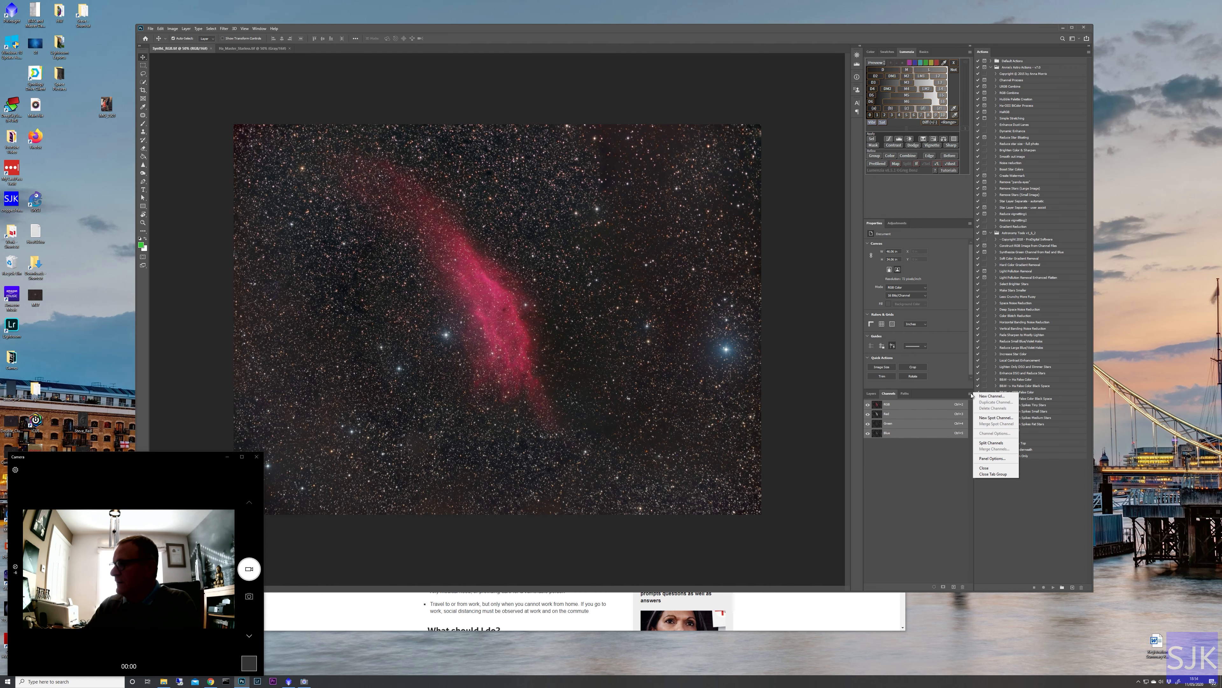
left_click(993, 443)
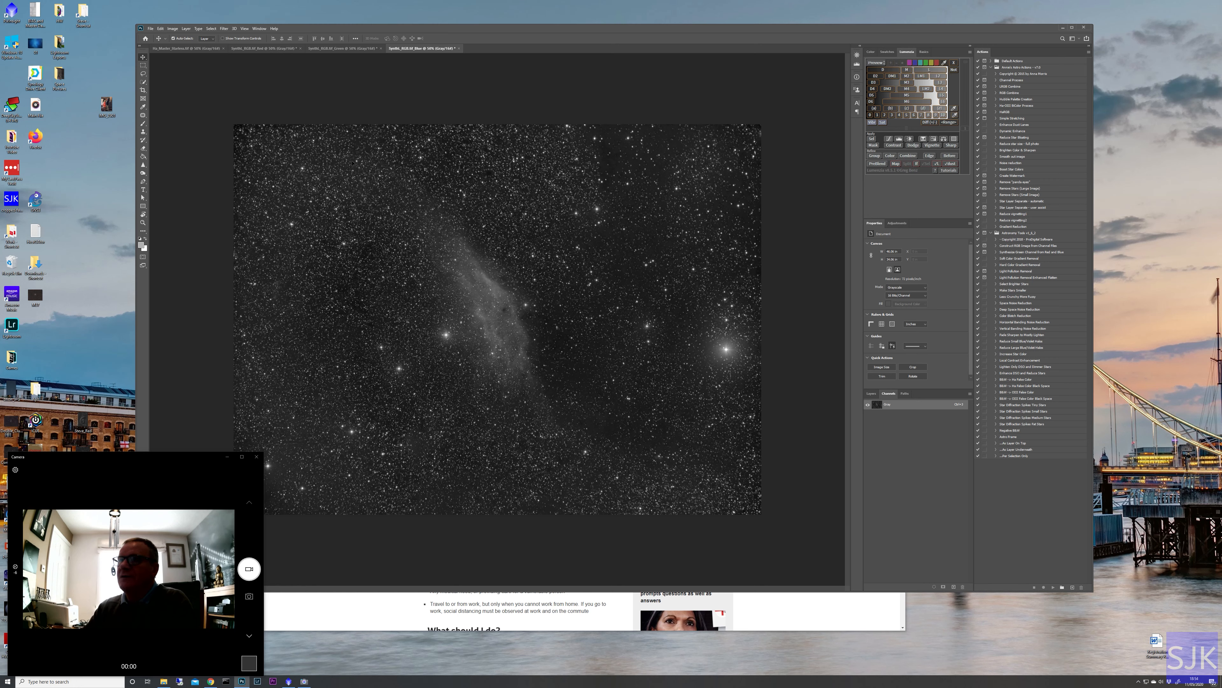
Examine the nebula detail in each of the split red, green and blue channel documents.
left_click(268, 49)
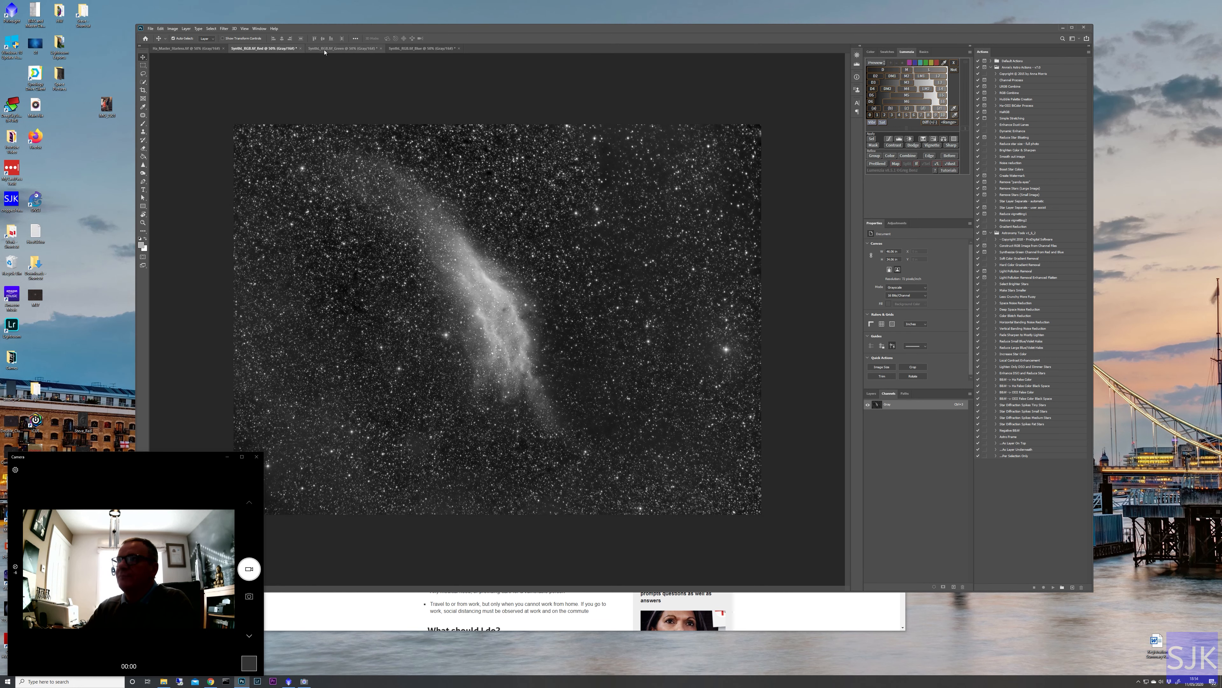
left_click(343, 49)
left_click(417, 49)
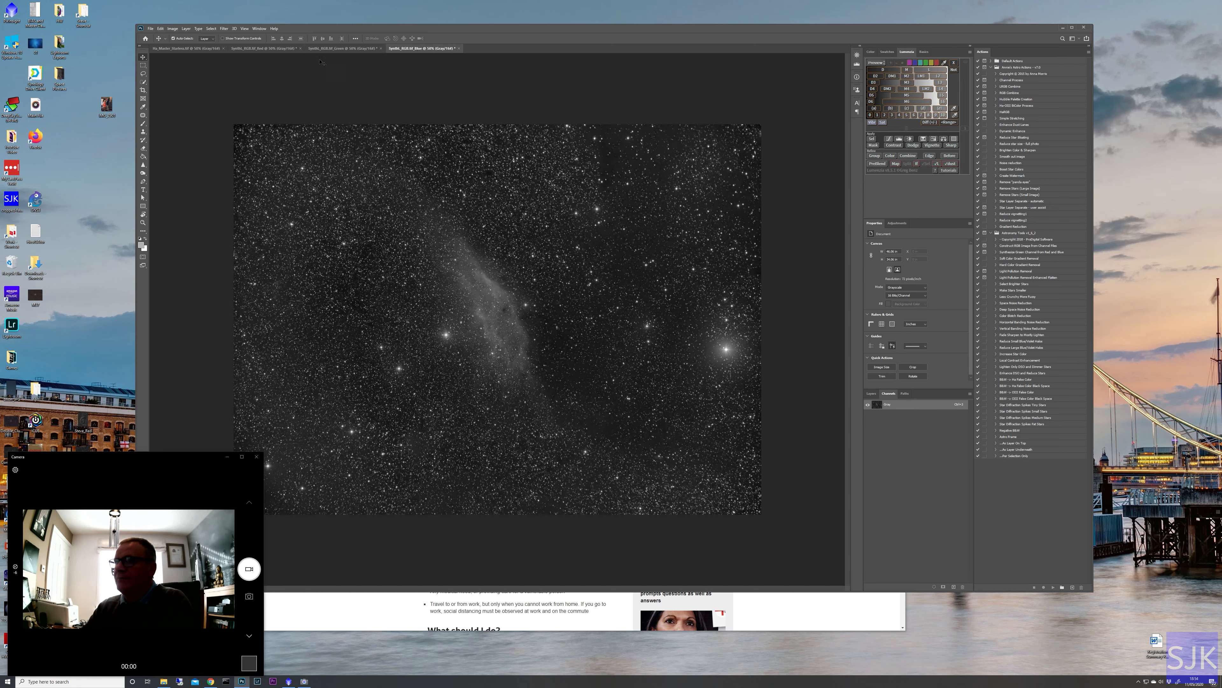
left_click(278, 52)
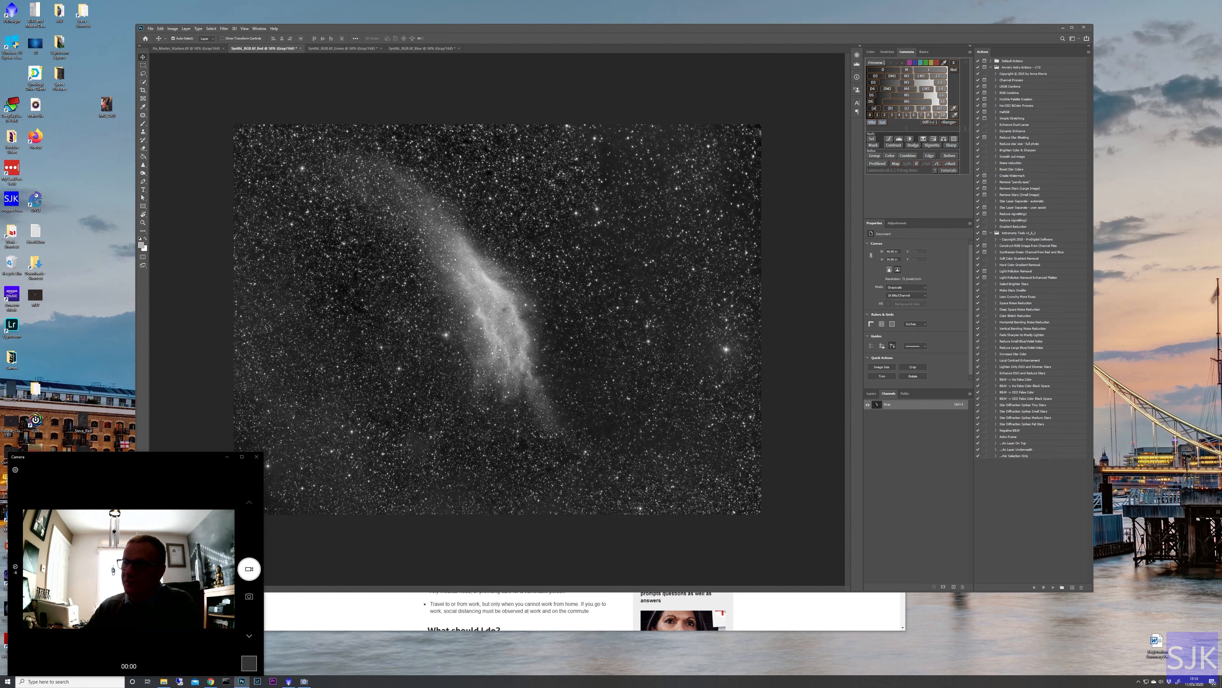
left_click(348, 48)
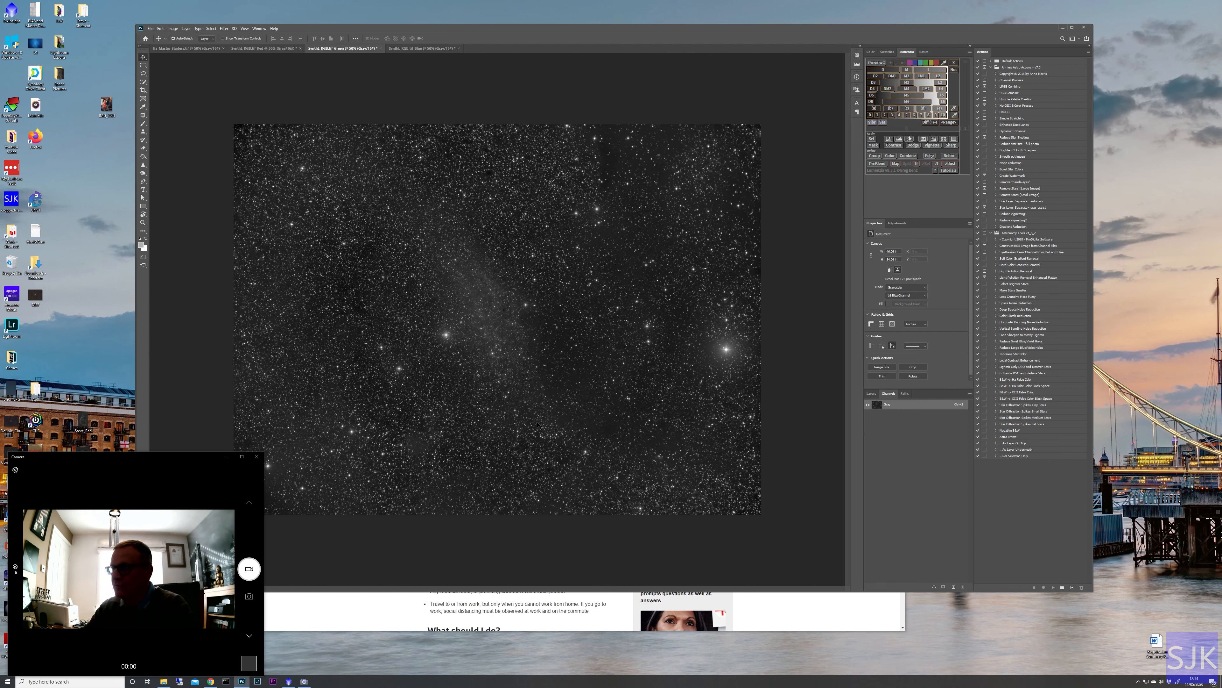
left_click(416, 48)
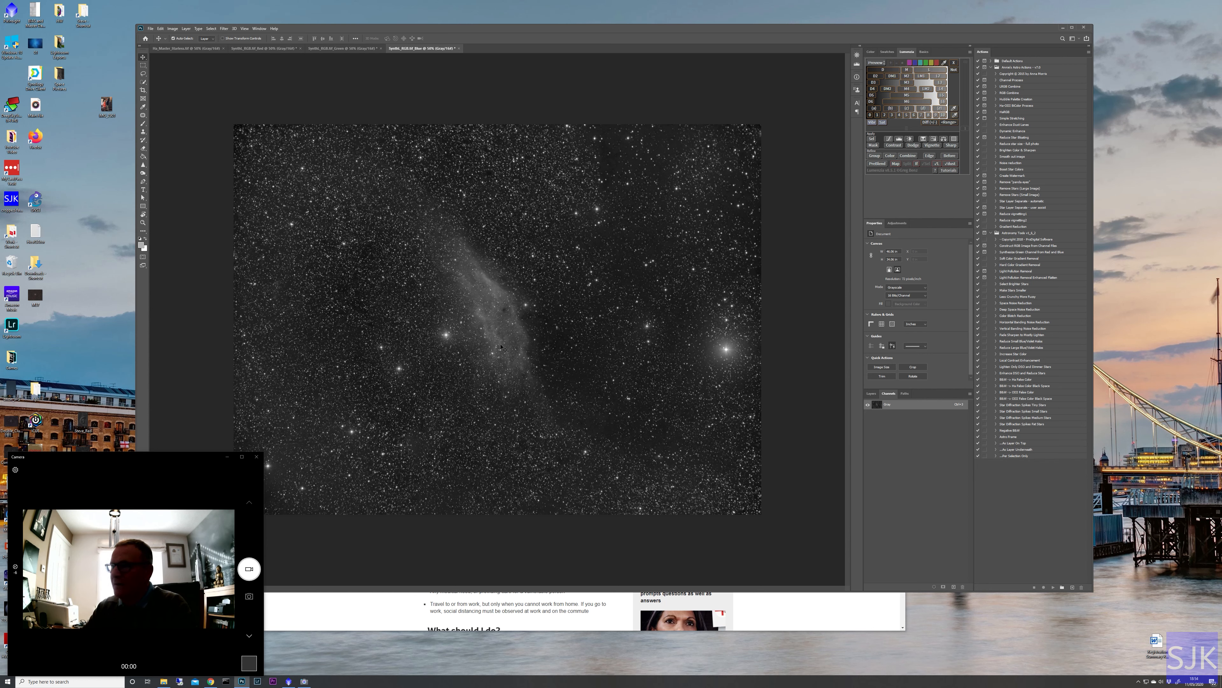
left_click(269, 49)
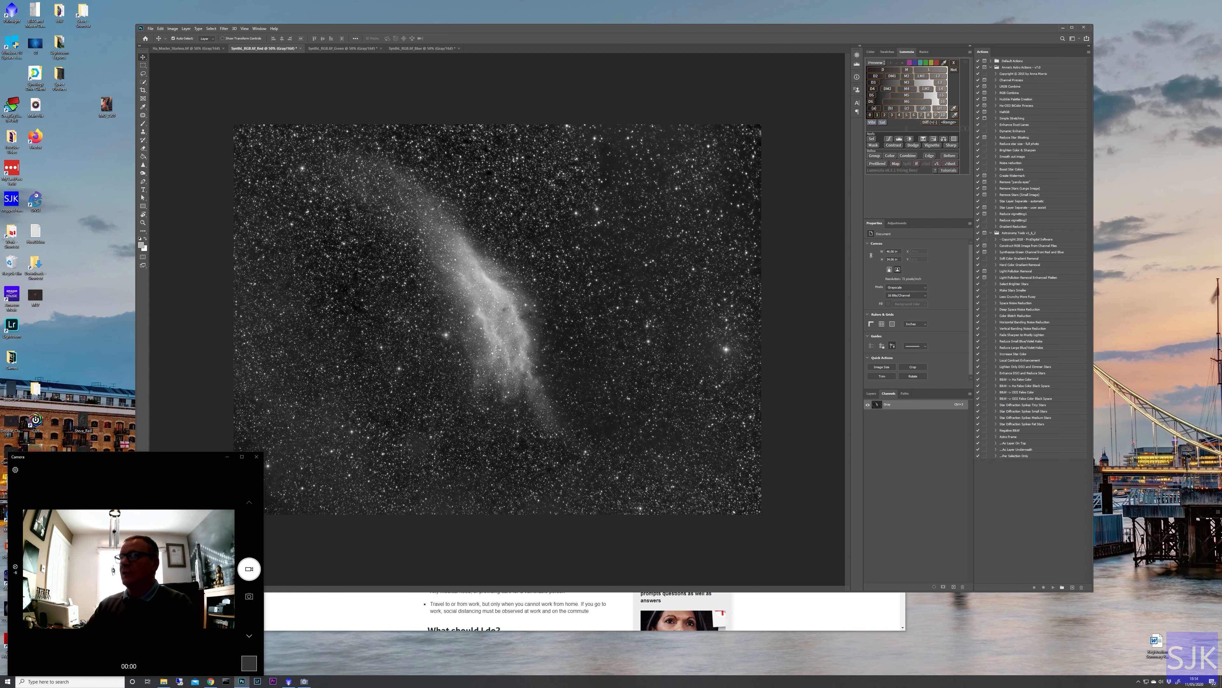
Compare the starless Ha image with the split red channel document.
left_click(194, 49)
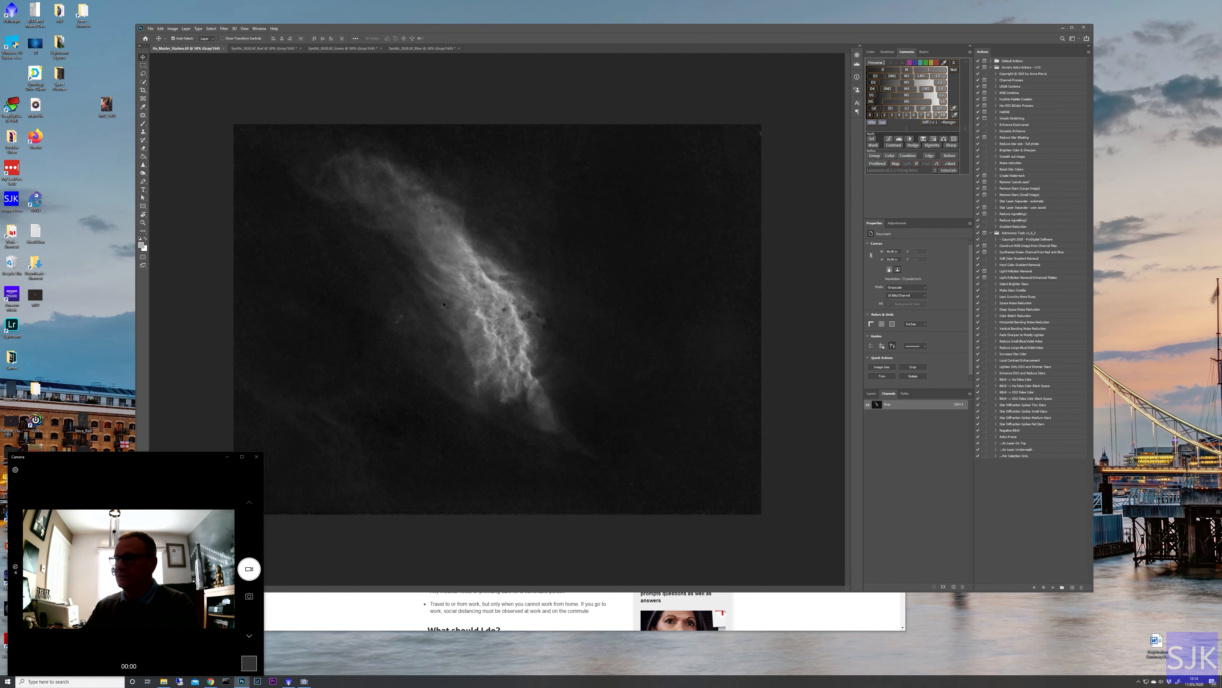
left_click(284, 49)
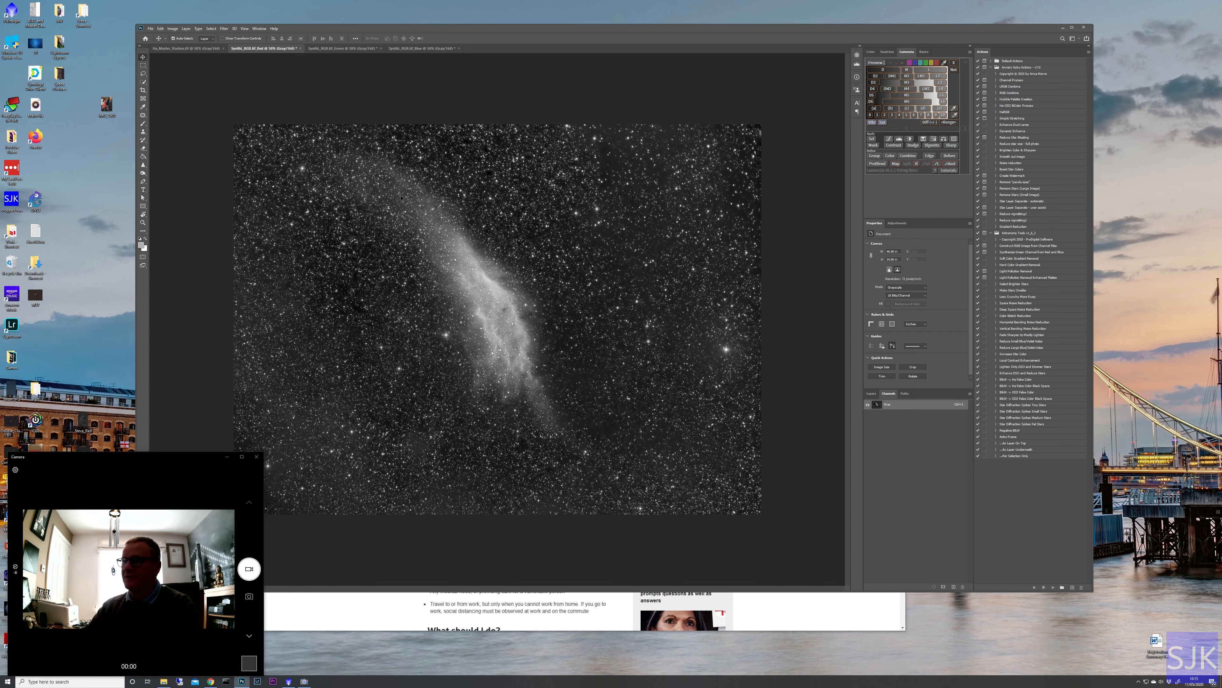
left_click(203, 50)
left_click(263, 48)
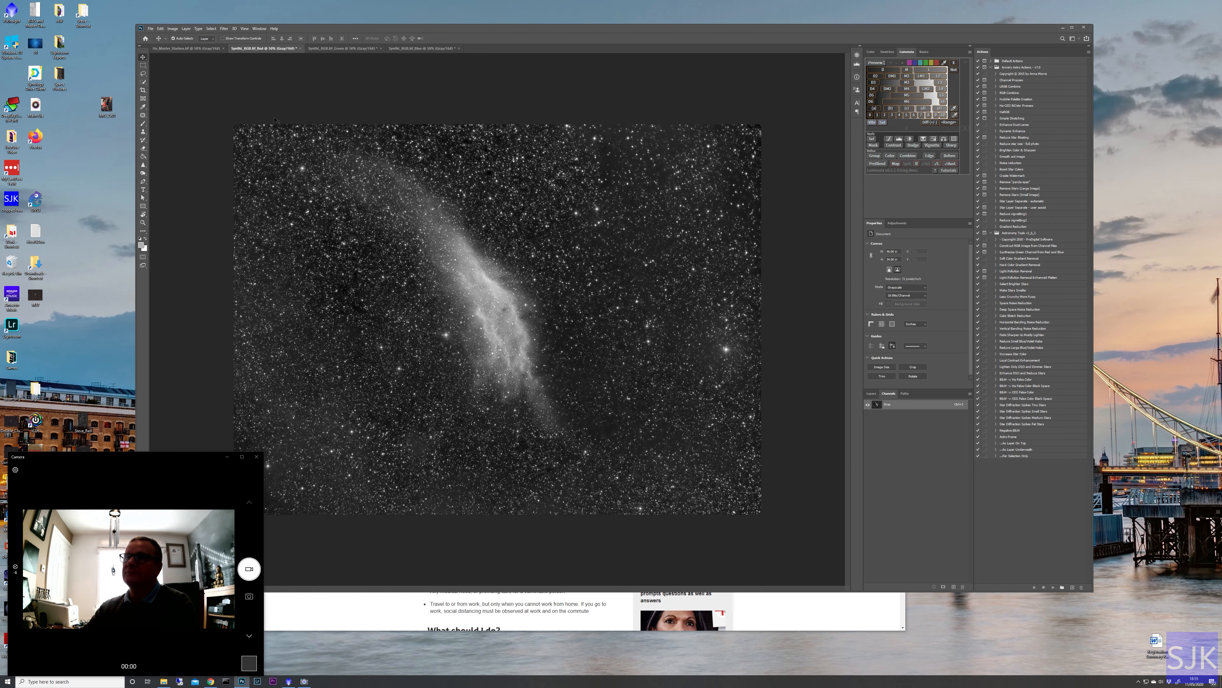
left_click(205, 50)
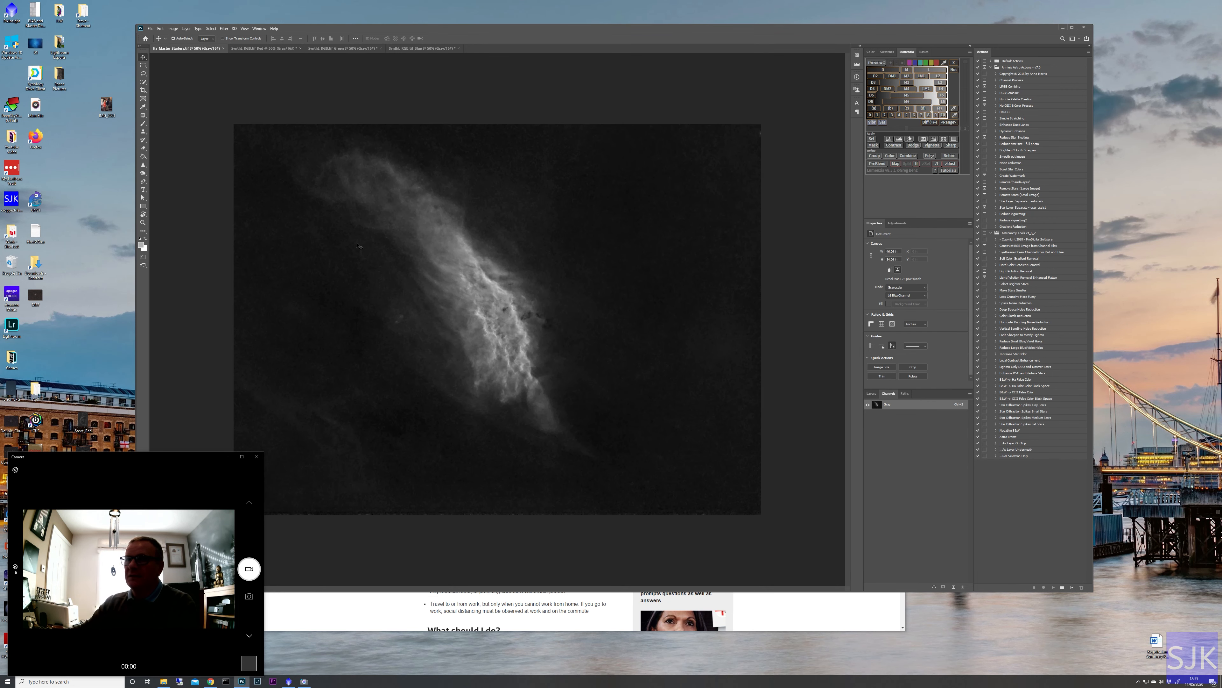
Copy the entire starless Ha image and paste it as a new layer over the red channel document.
key("ctrl+a")
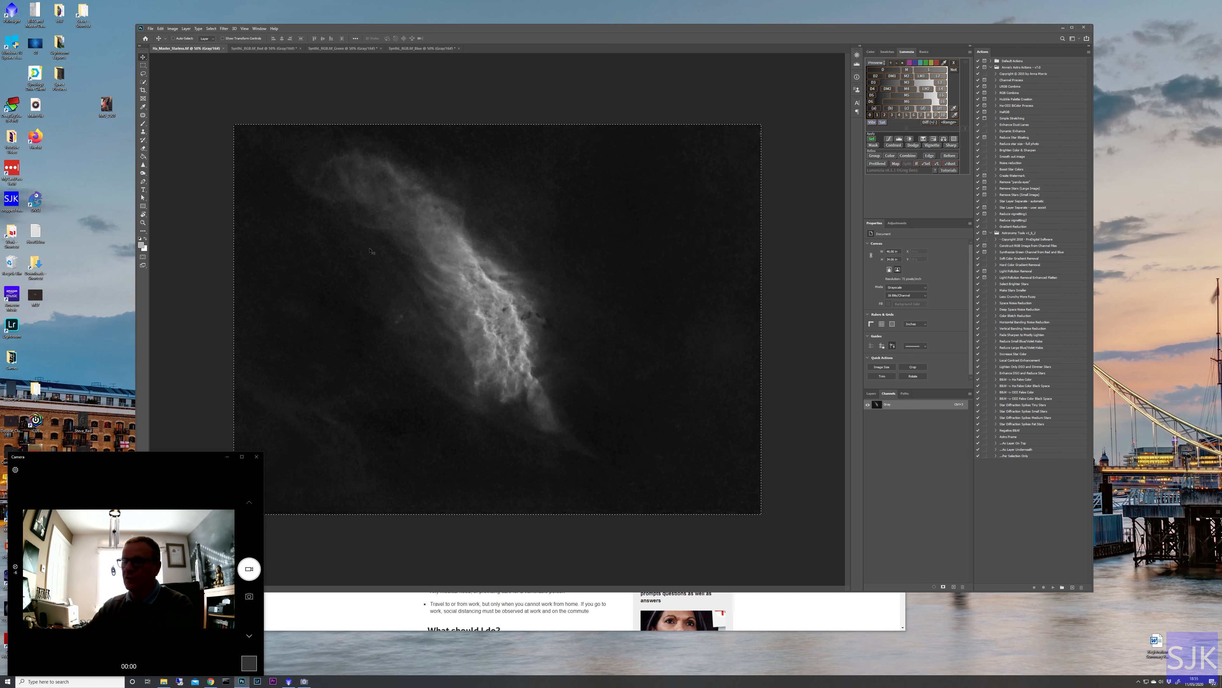
left_click(269, 49)
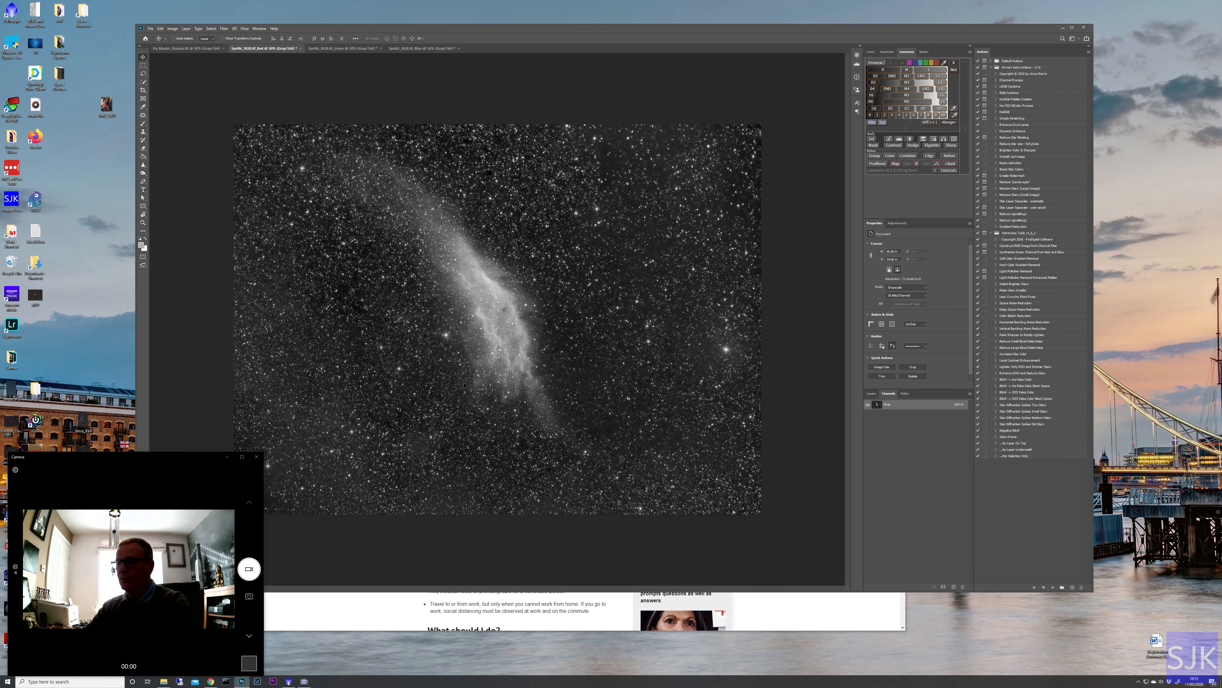
key("ctrl+v")
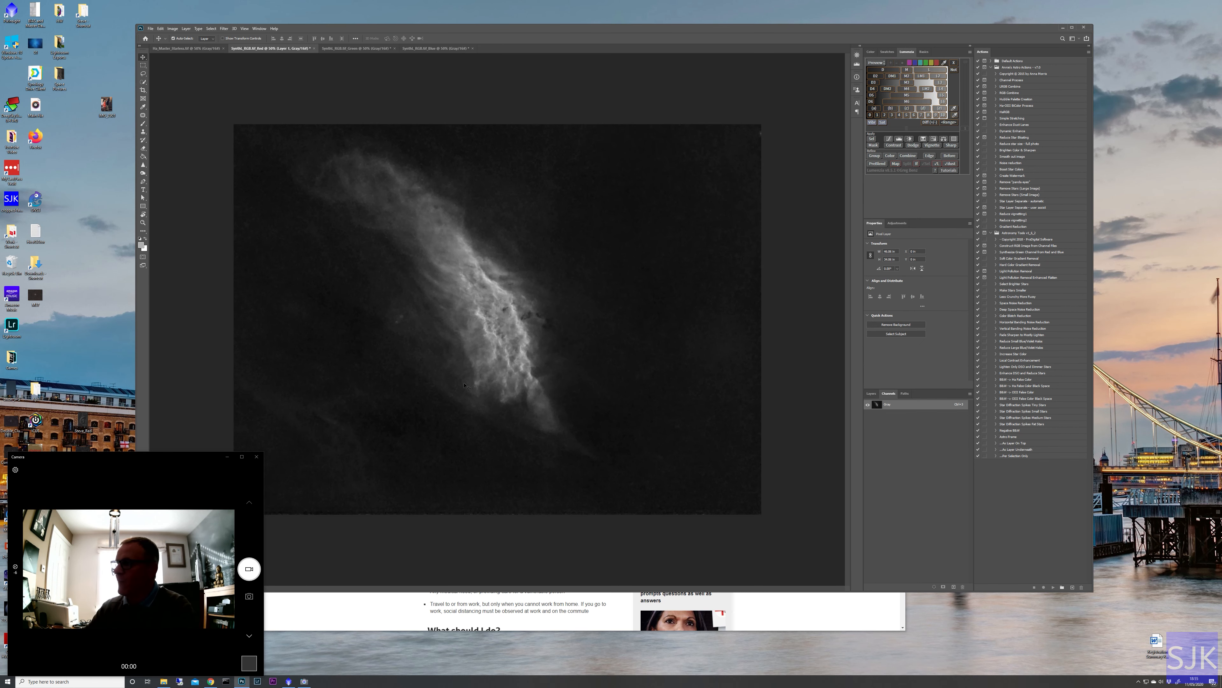
Toggle the pasted Ha layer's visibility repeatedly to compare it with the red channel background.
left_click(871, 393)
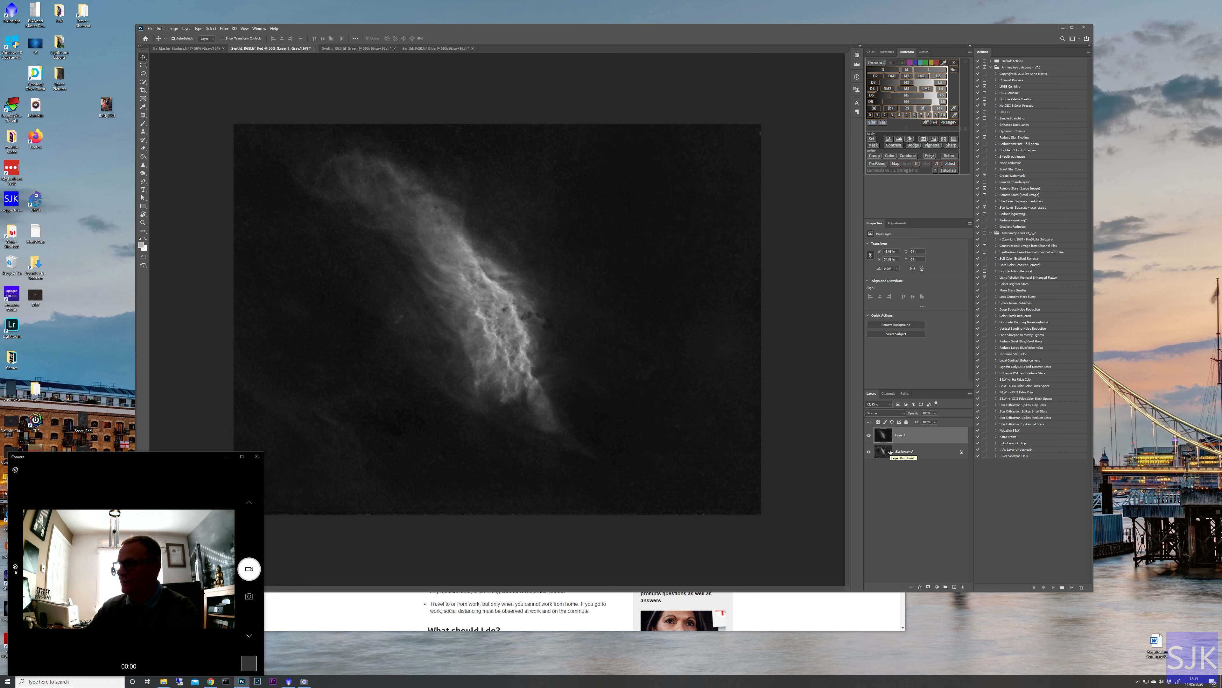
left_click(869, 435)
left_click(868, 435)
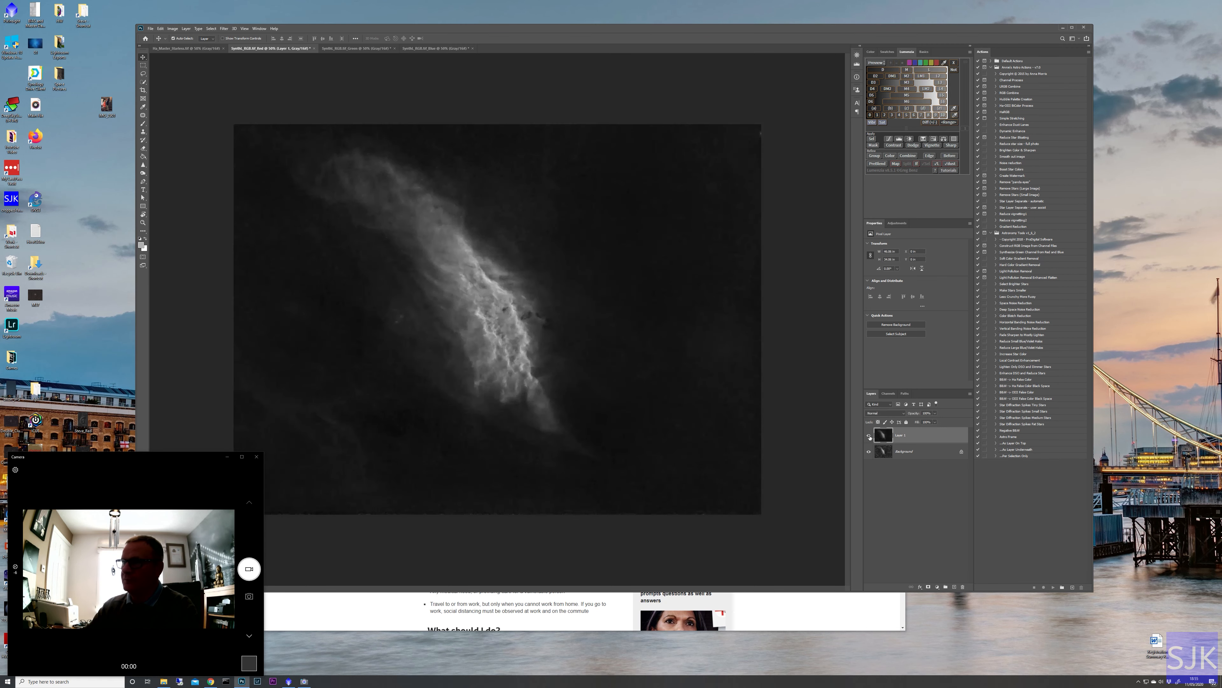
left_click(869, 435)
left_click(869, 435)
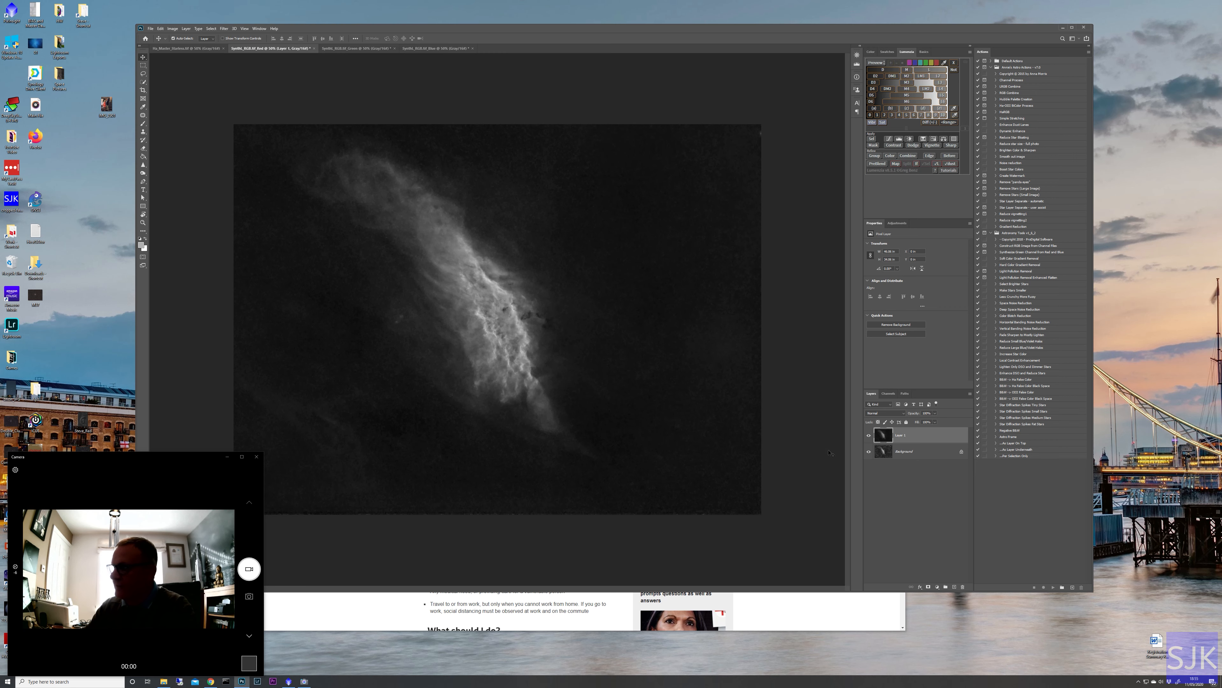
left_click(869, 435)
left_click(869, 435)
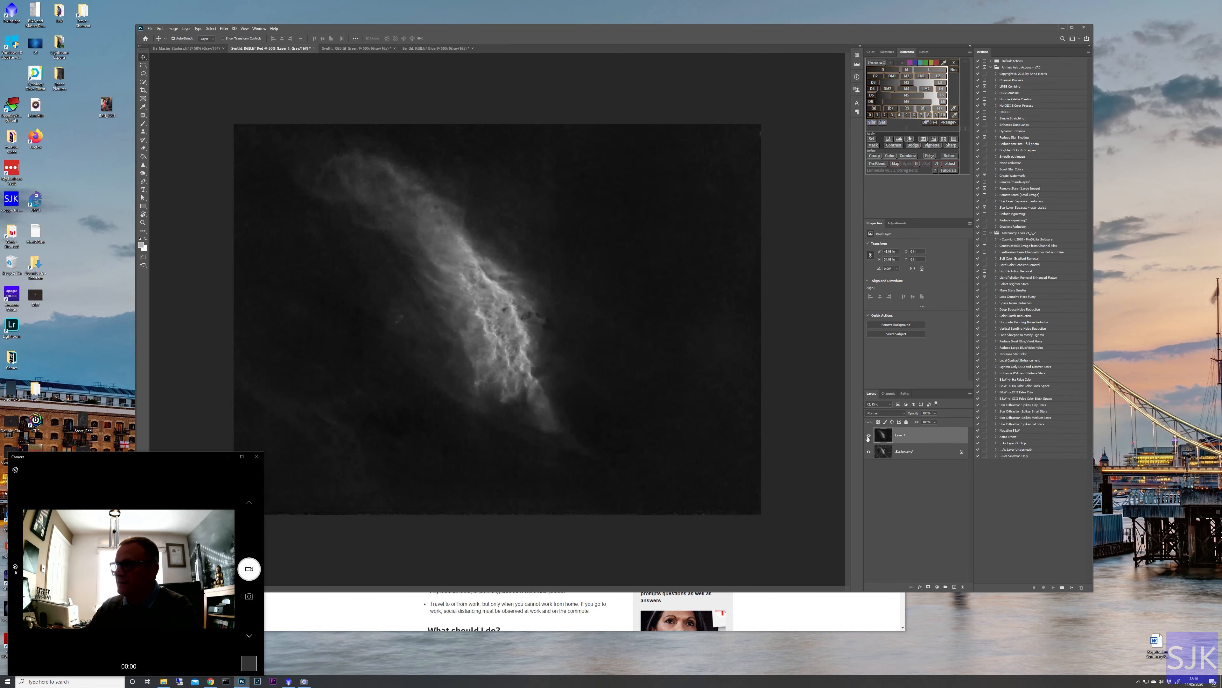
left_click(869, 435)
left_click(869, 435)
left_click(869, 435)
left_click(868, 436)
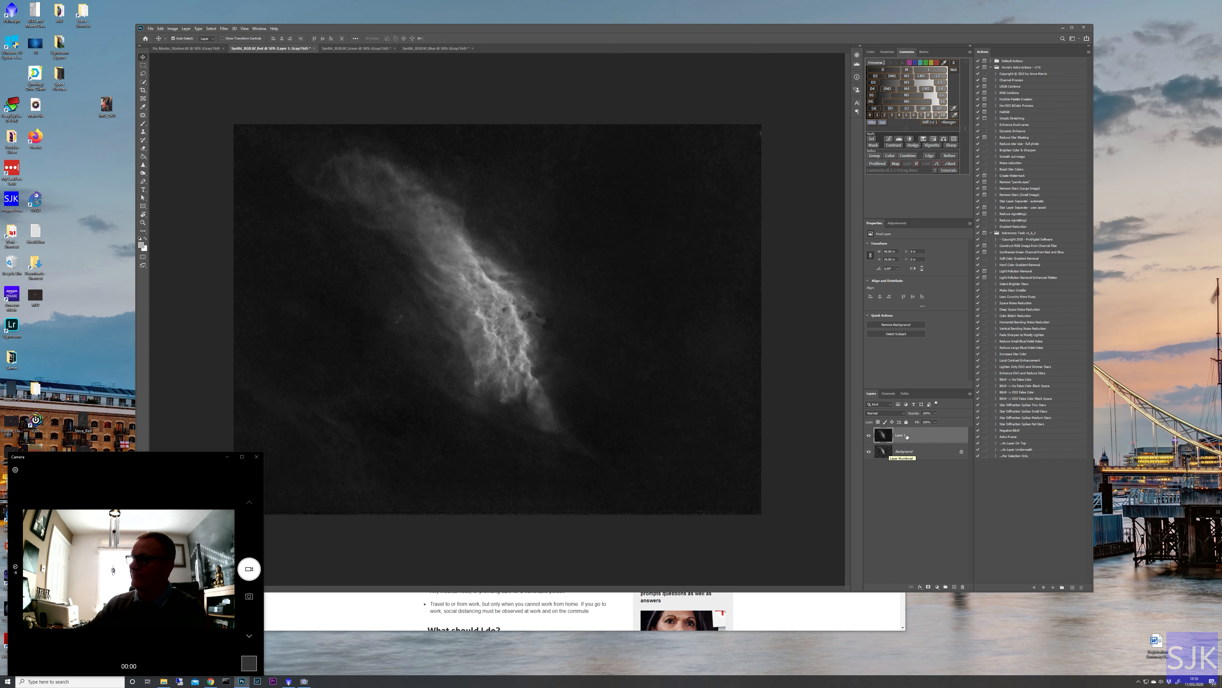
Lower the Ha layer's opacity to blend it with the red channel, and toggle its visibility to compare the result.
left_click(935, 414)
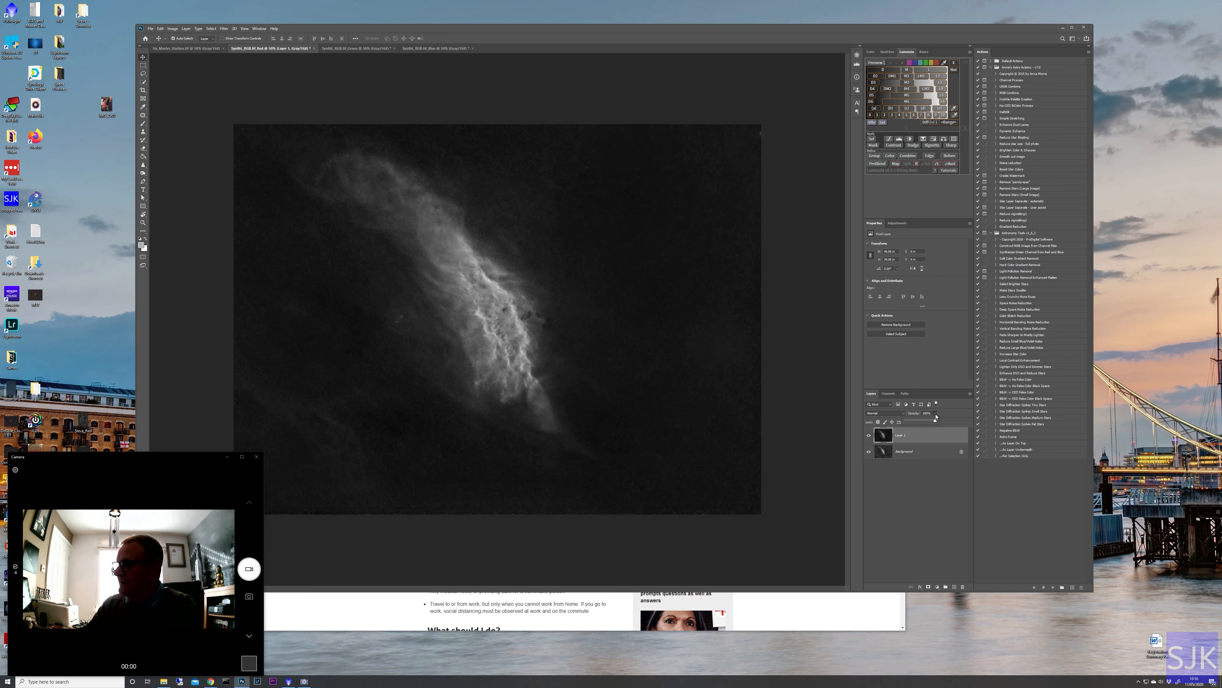
left_click_drag(935, 422, 918, 424)
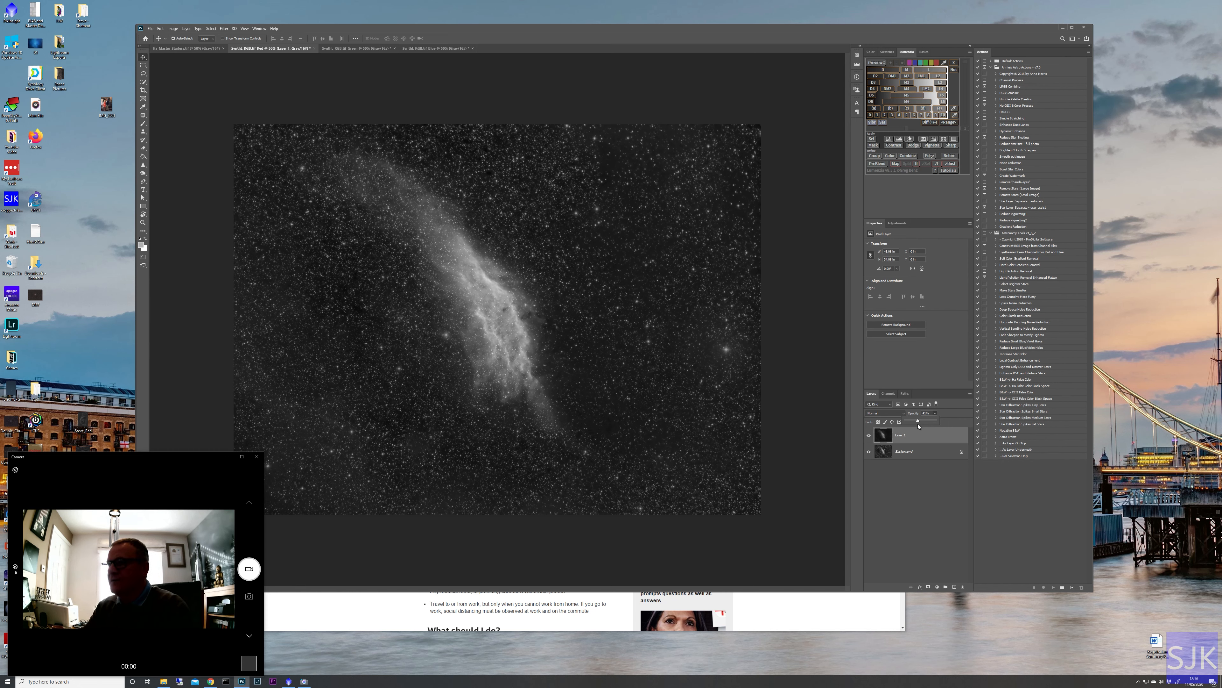
left_click(869, 436)
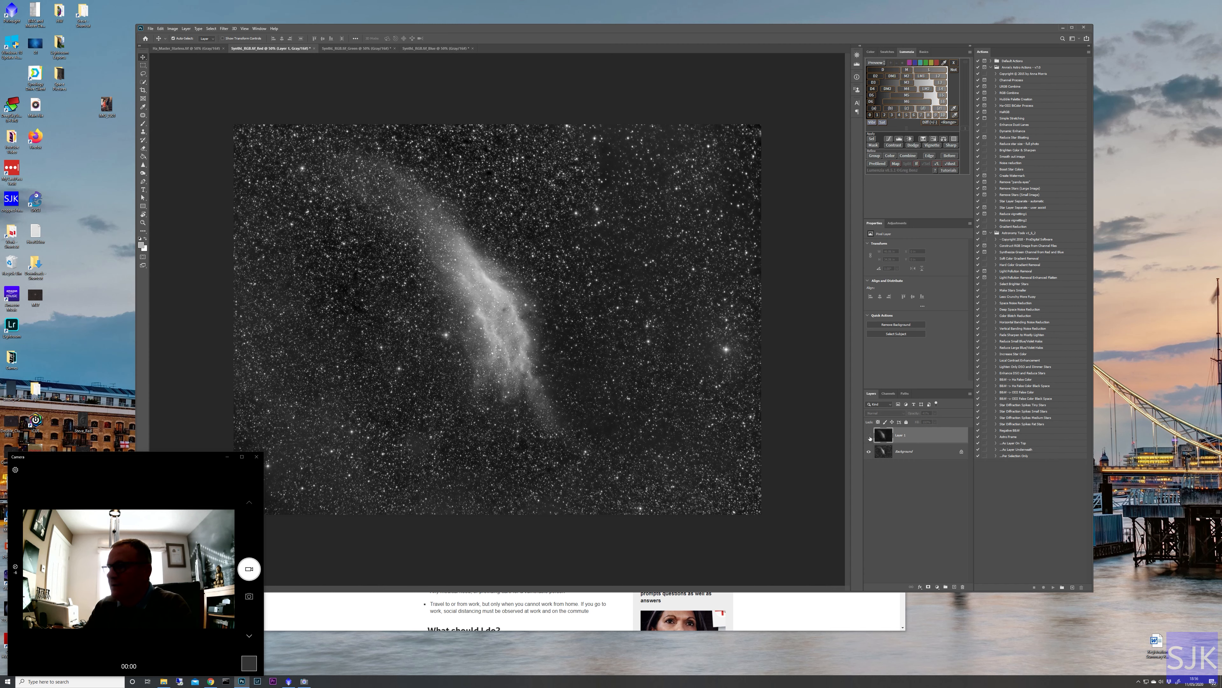
left_click(869, 435)
left_click(868, 436)
left_click(869, 436)
left_click(869, 436)
left_click(869, 436)
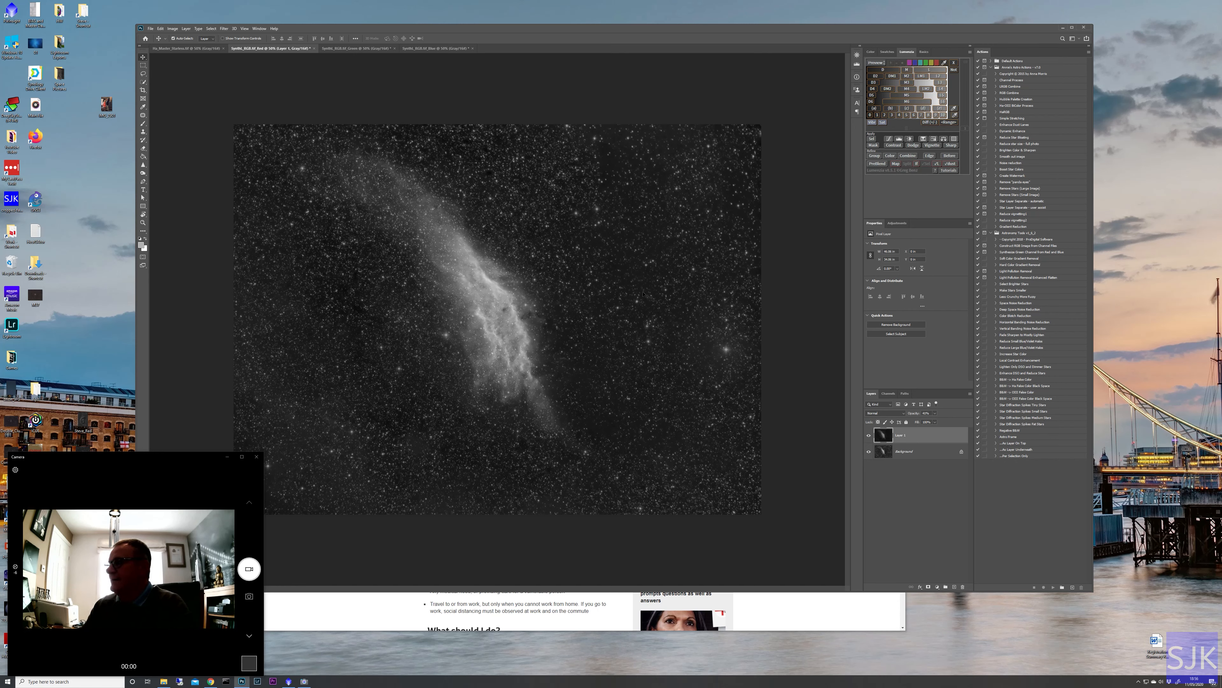
Check the blend modes available for the Ha layer and keep Normal.
left_click(904, 416)
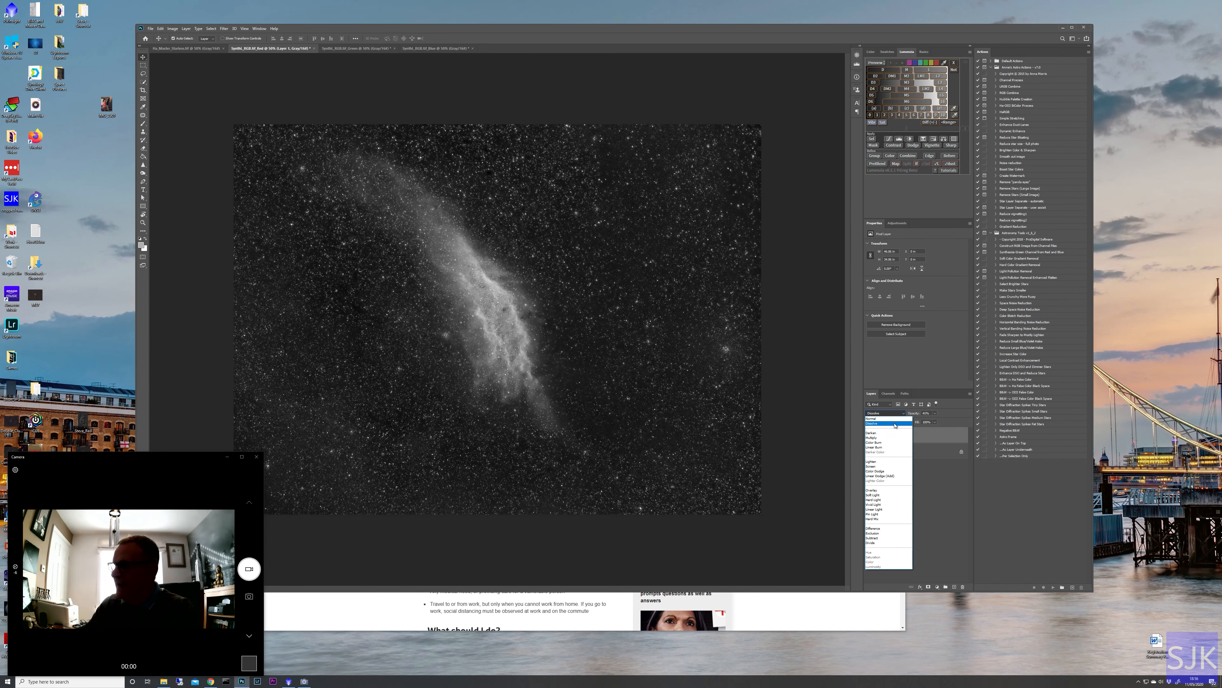
left_click(893, 418)
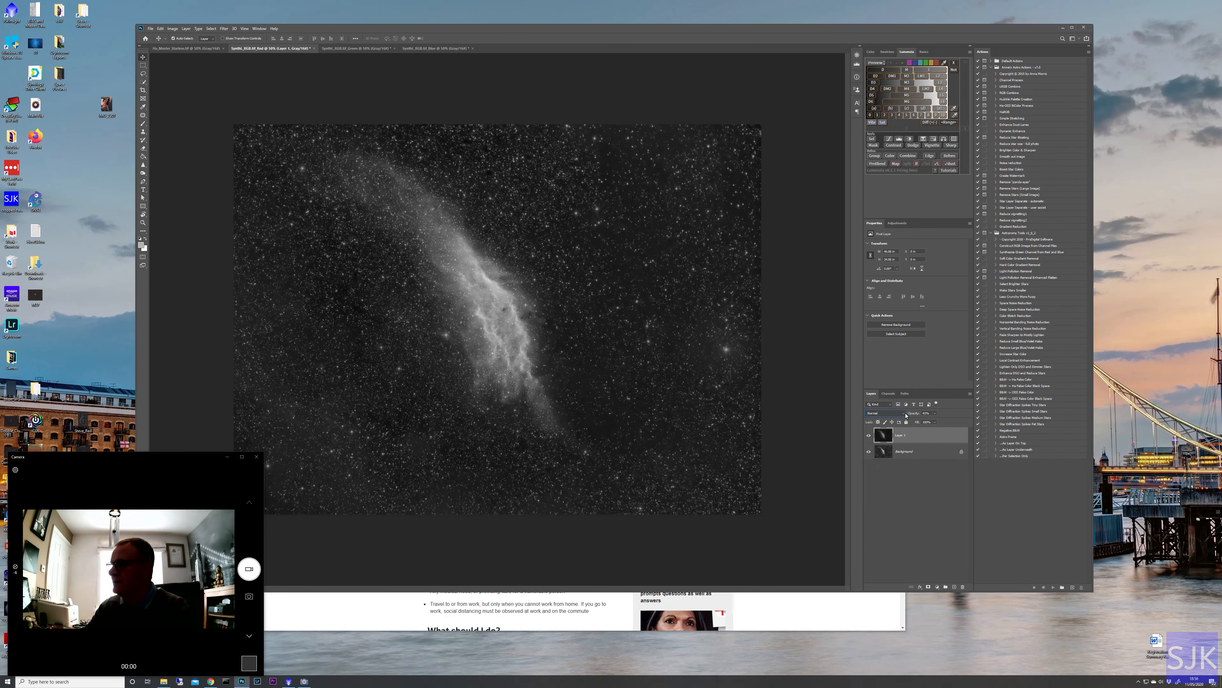
Set the Ha layer's blend mode to Lighten and toggle its visibility to compare the blend with the red channel.
left_click(891, 413)
left_click(877, 461)
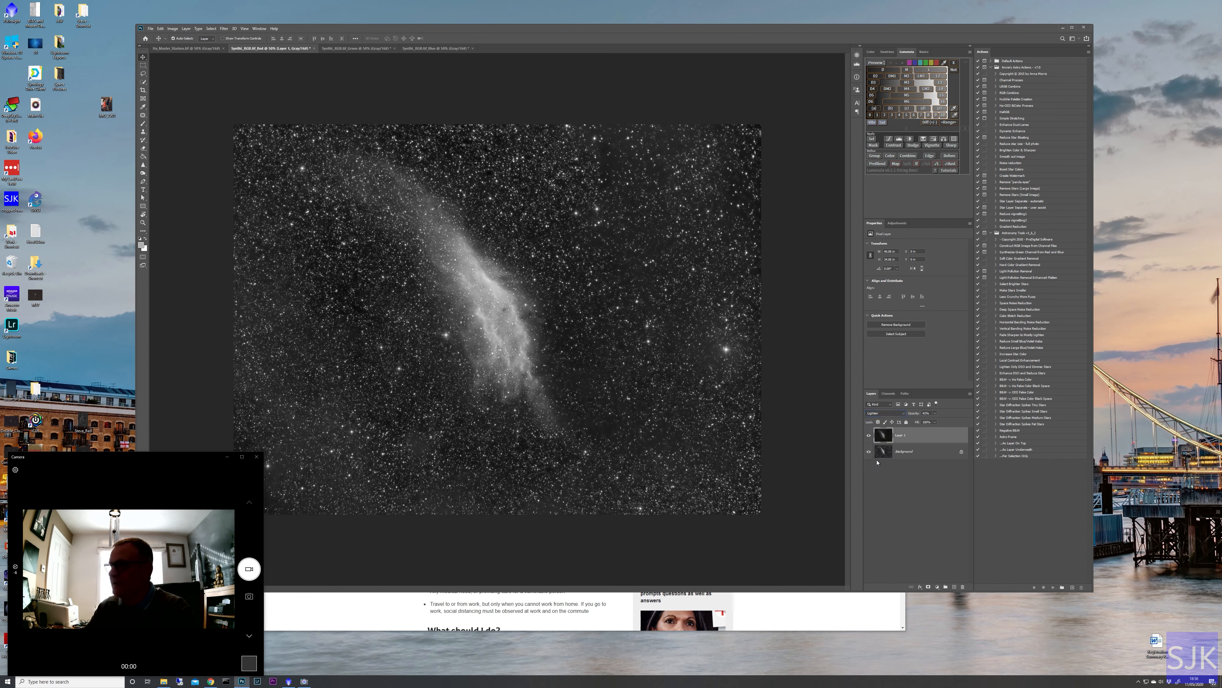
left_click(869, 435)
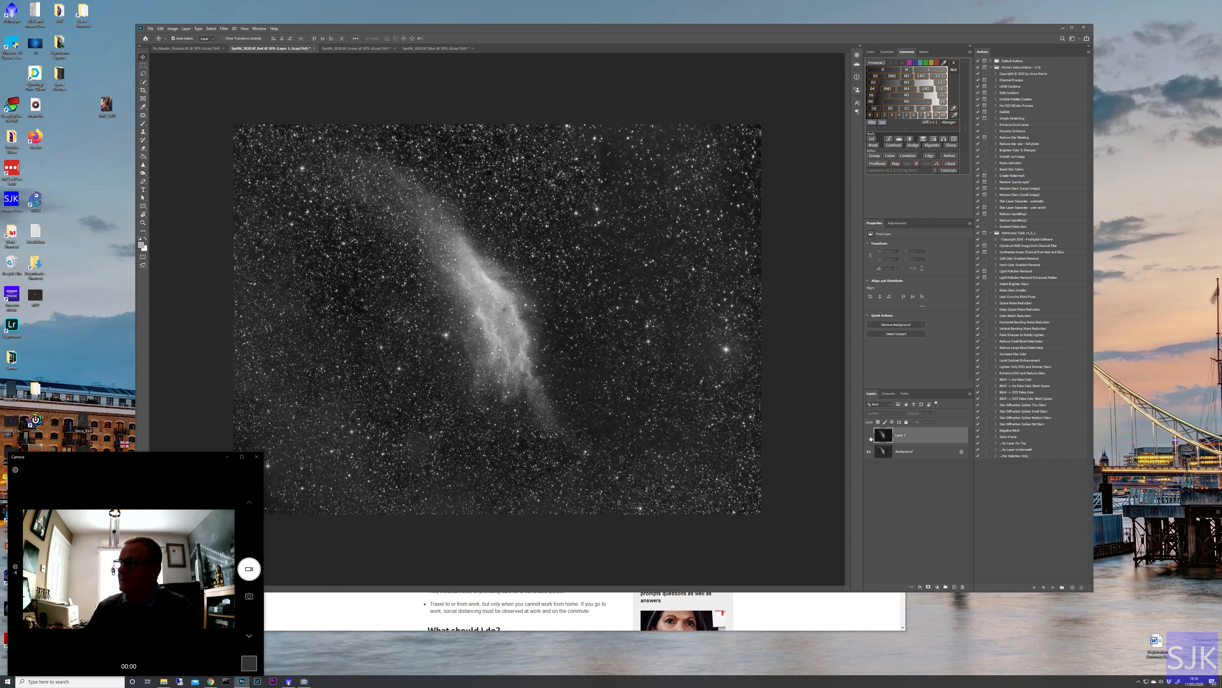
left_click(870, 436)
left_click(870, 436)
left_click(871, 437)
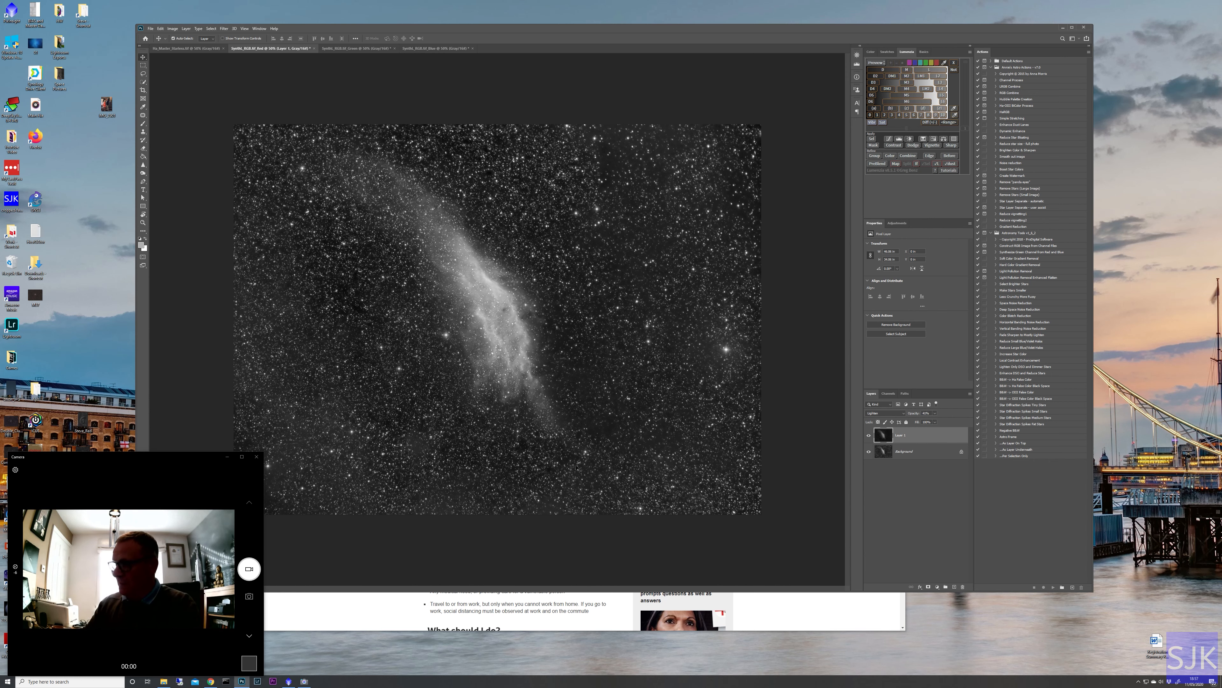
left_click(869, 436)
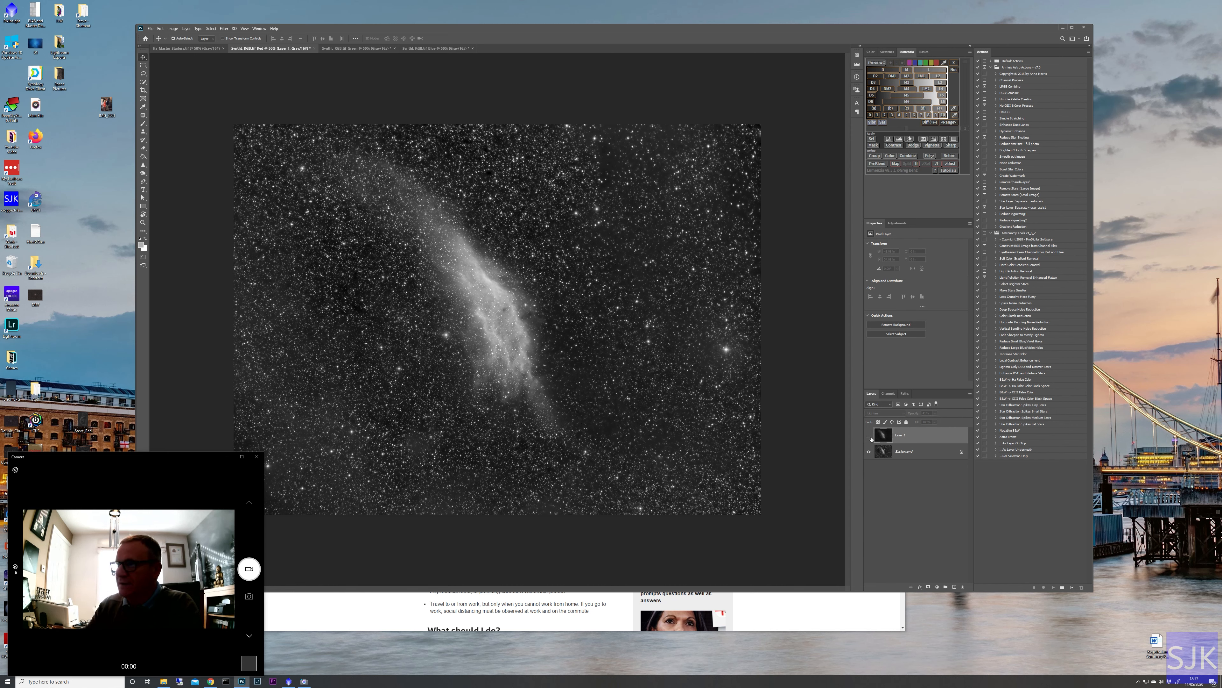
left_click(869, 436)
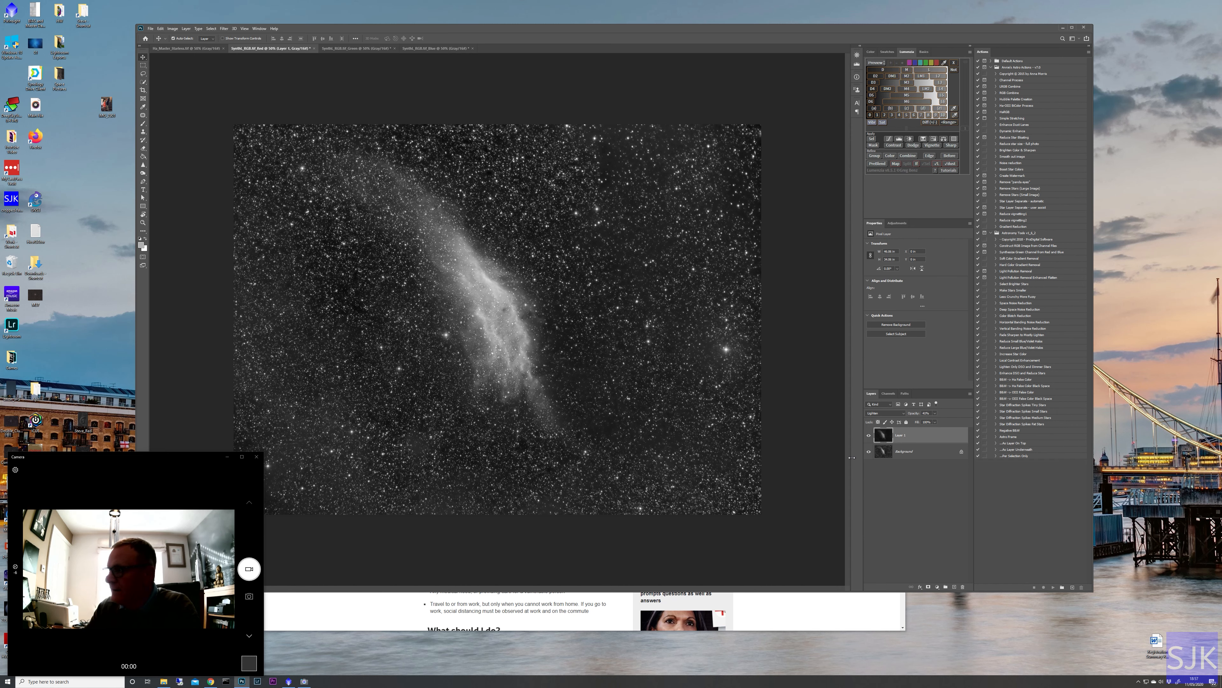
left_click(869, 437)
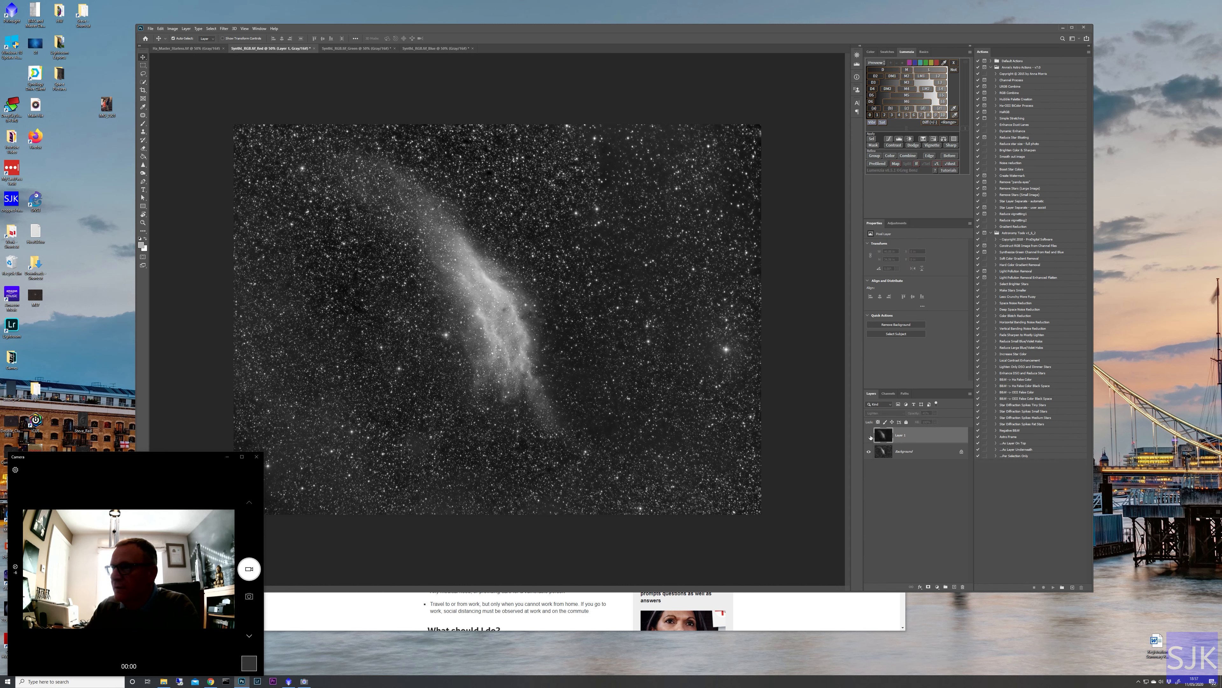
left_click(869, 436)
left_click(869, 436)
left_click(869, 436)
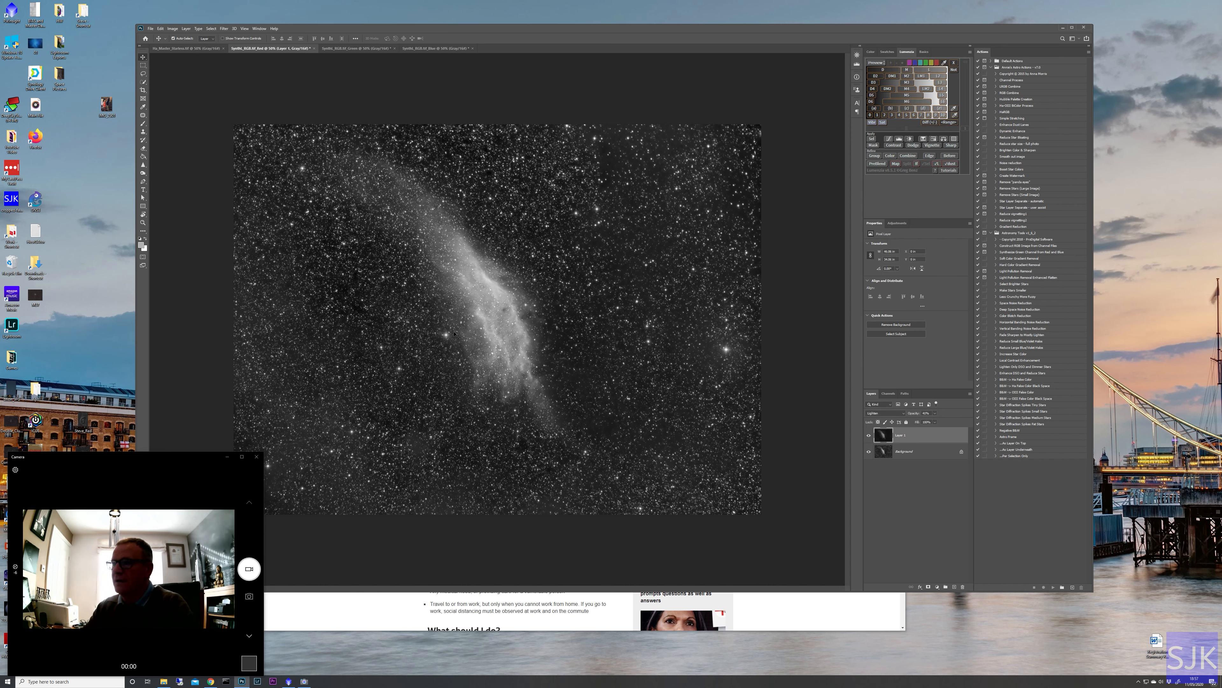
Fine-tune the Ha layer's opacity over the red channel, trying lower values and raising it again.
left_click(935, 417)
left_click_drag(933, 422, 904, 421)
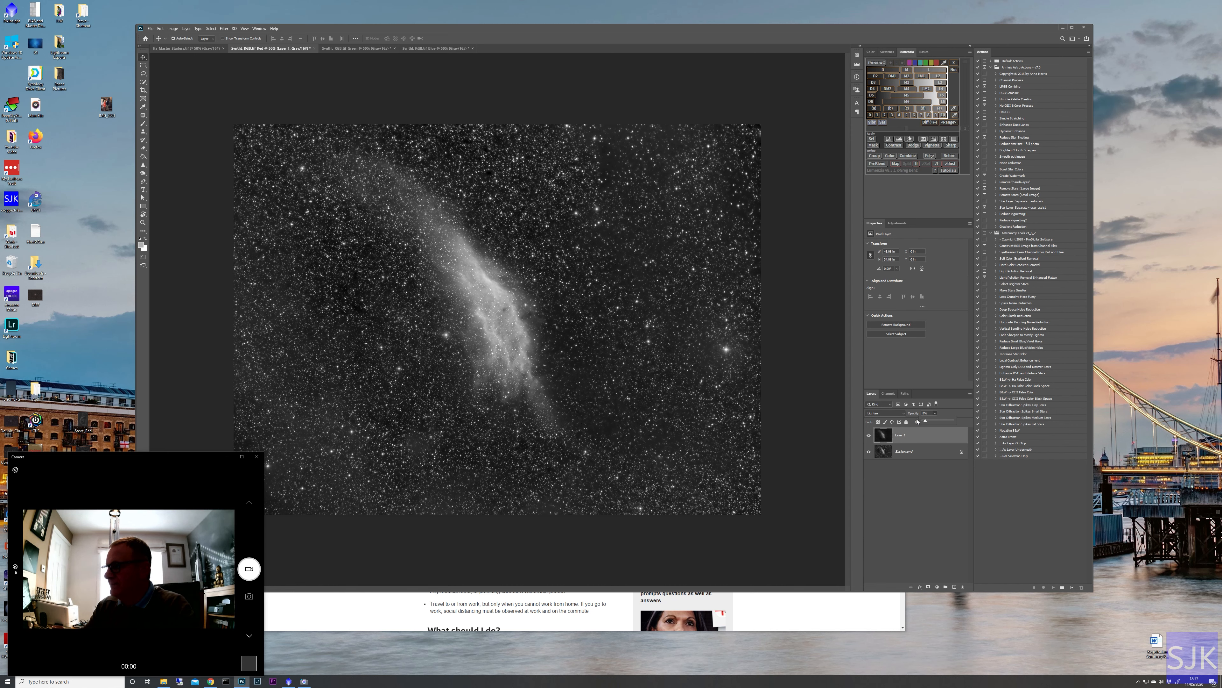
left_click_drag(926, 424, 930, 423)
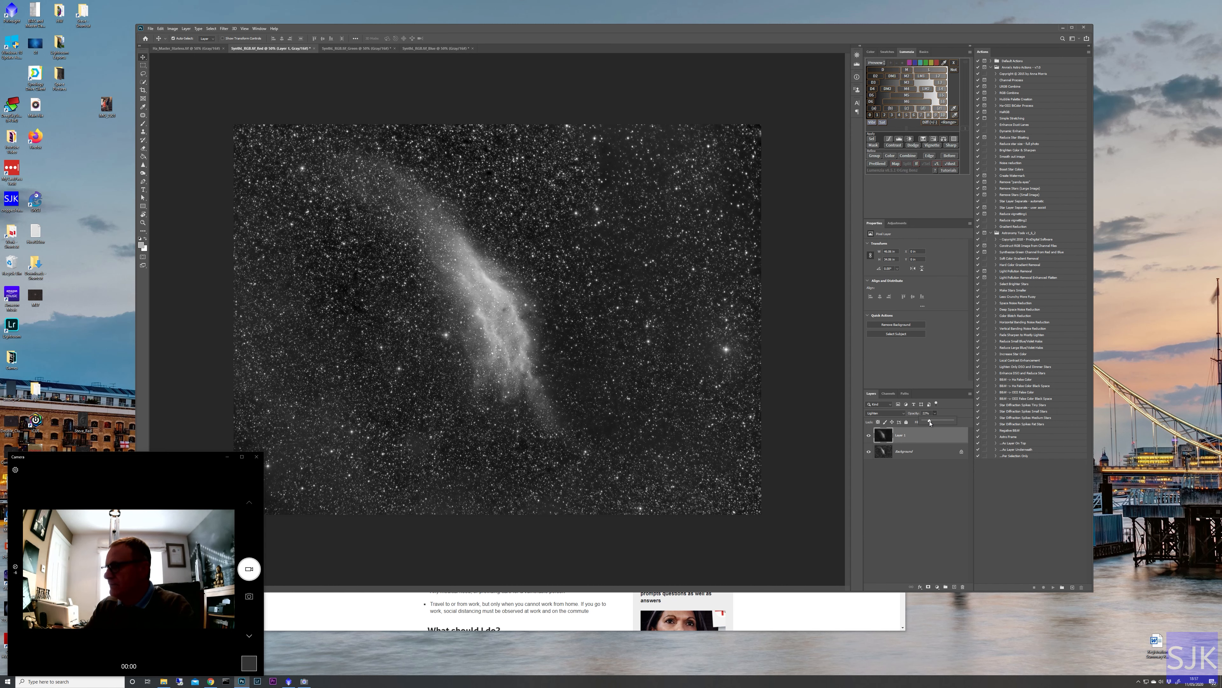
left_click(869, 435)
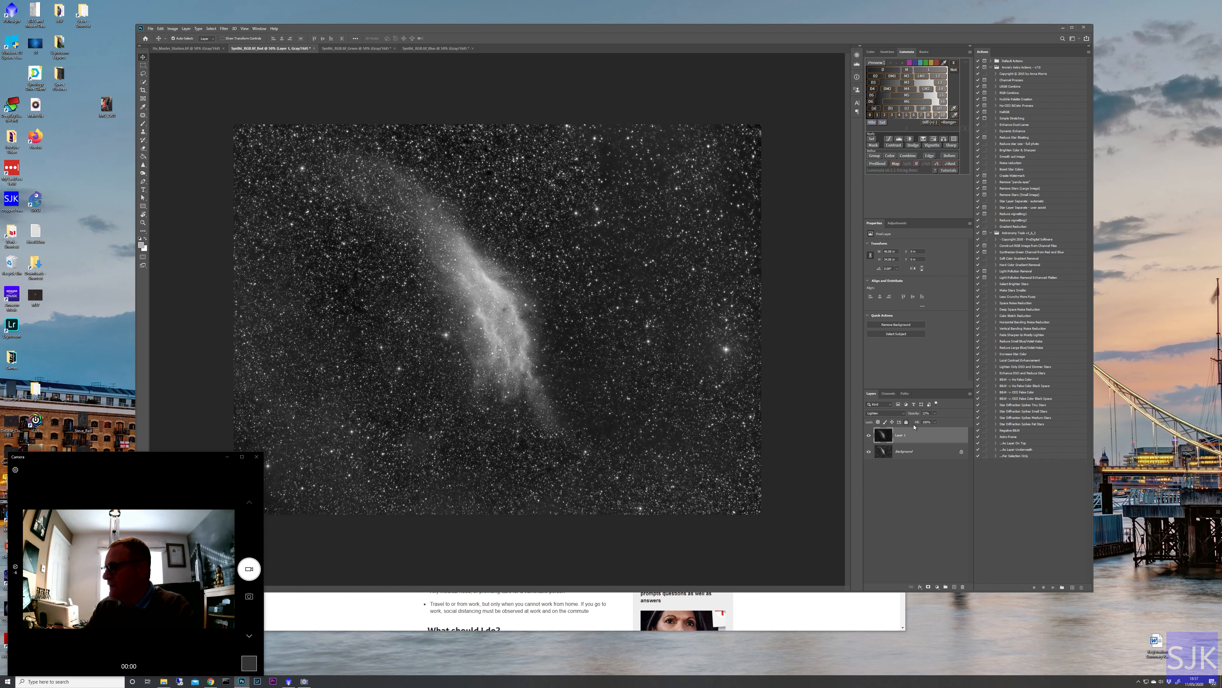
left_click(934, 414)
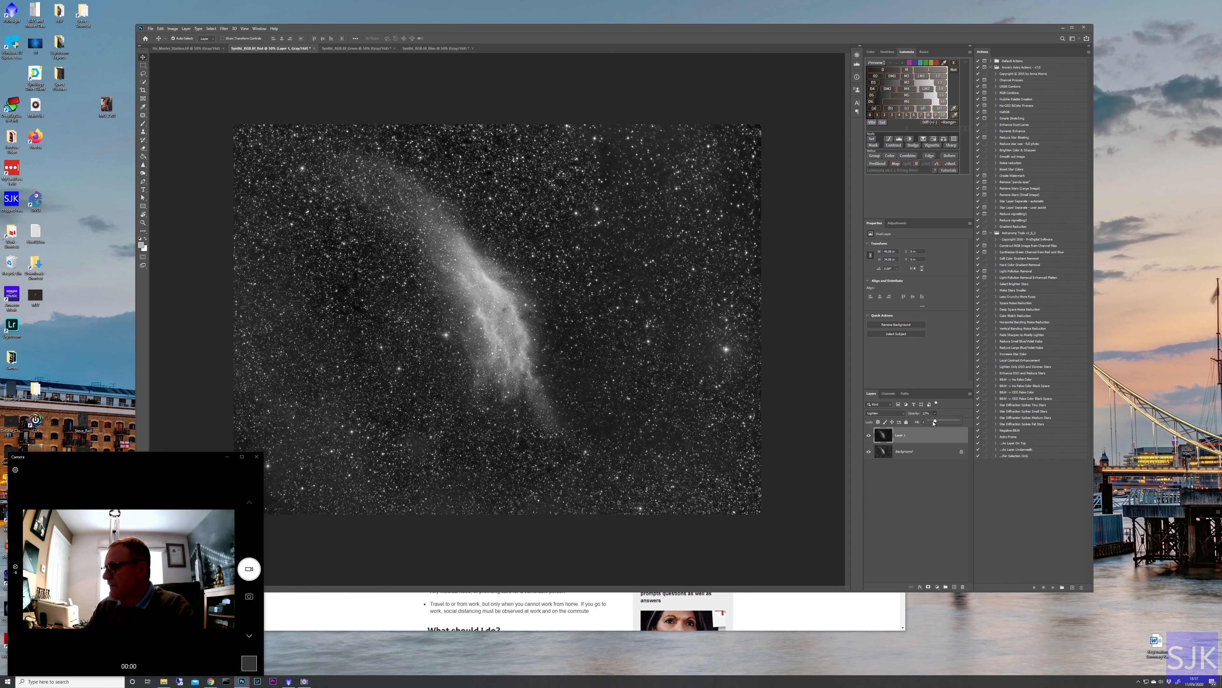
left_click_drag(934, 423, 942, 422)
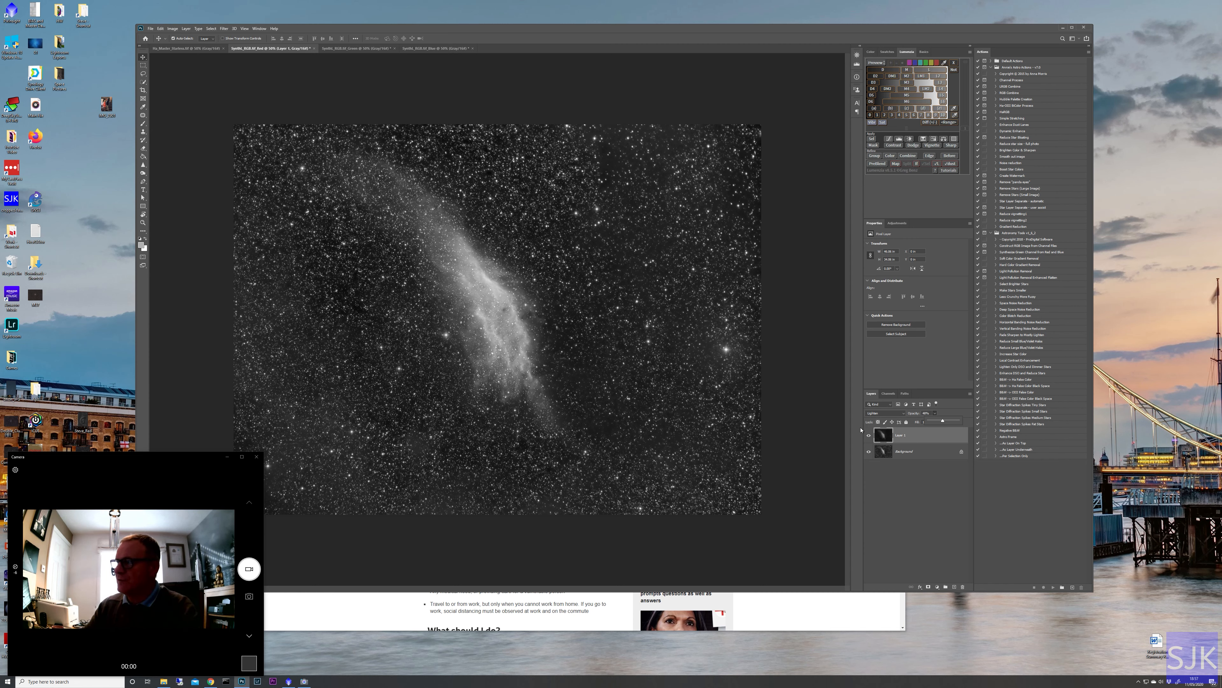
Try the Overlay blend mode on the Ha layer and toggle its visibility to compare it with the red channel.
left_click(889, 412)
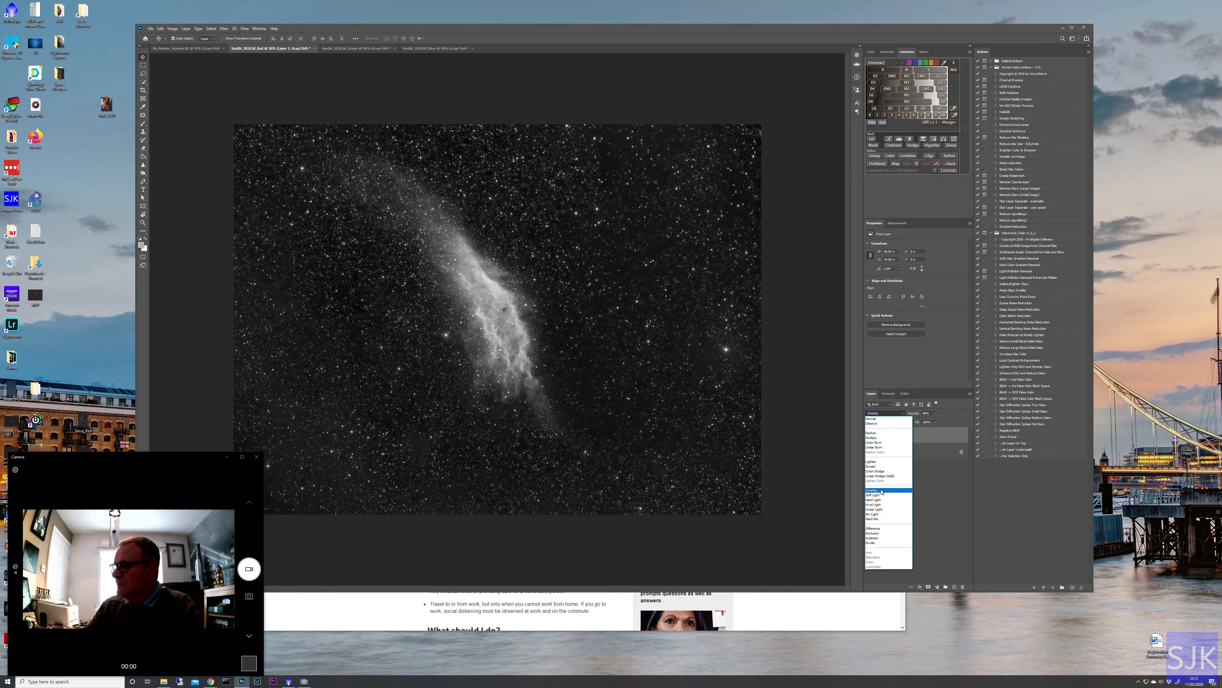
left_click(875, 489)
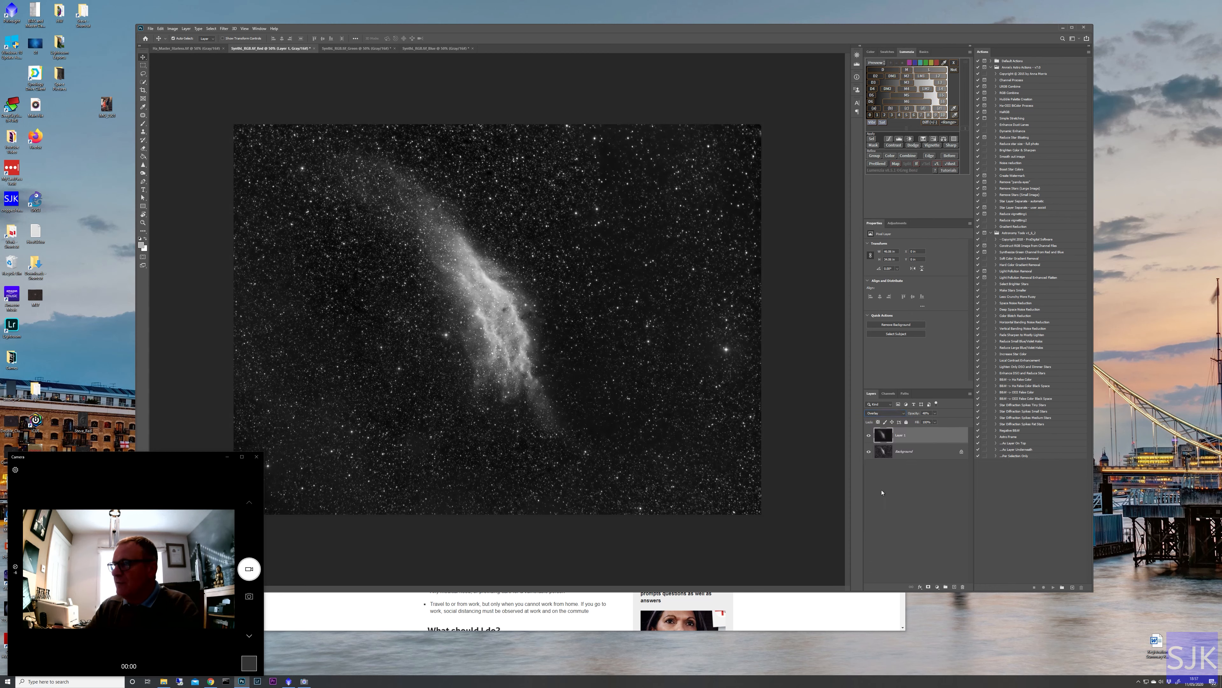
left_click(870, 436)
left_click(870, 435)
left_click(870, 436)
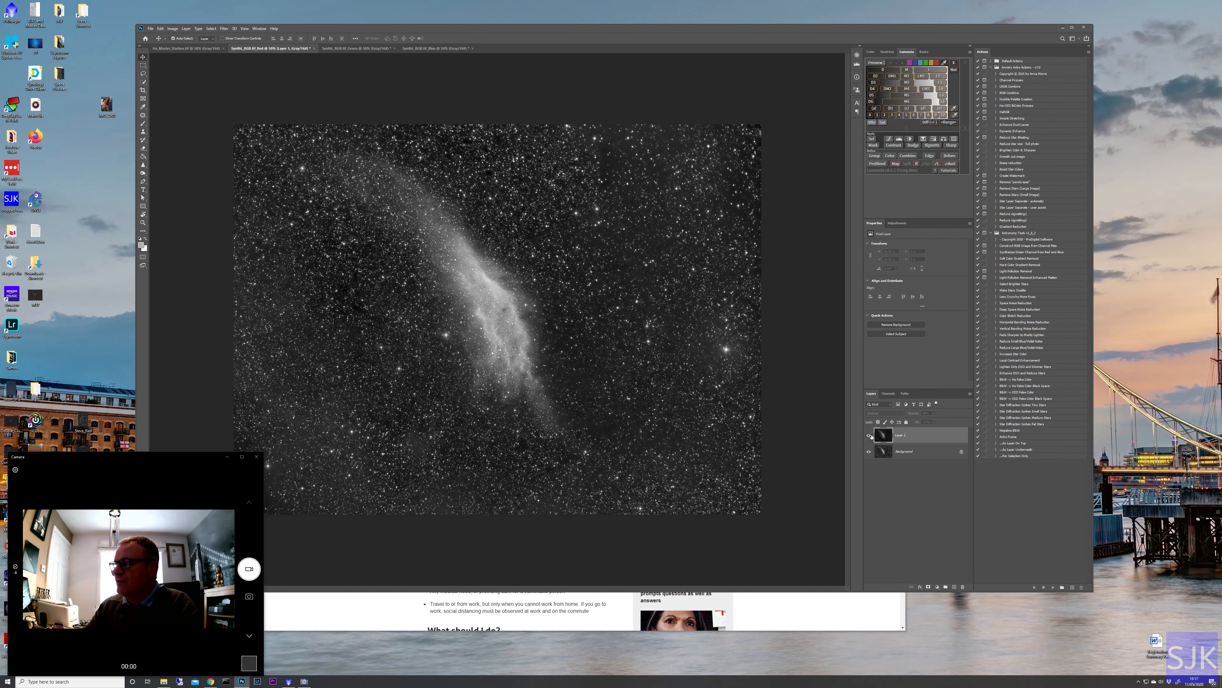
left_click(869, 436)
Return the Ha layer to the Lighten blend mode and merge it down into the red channel background.
left_click(902, 414)
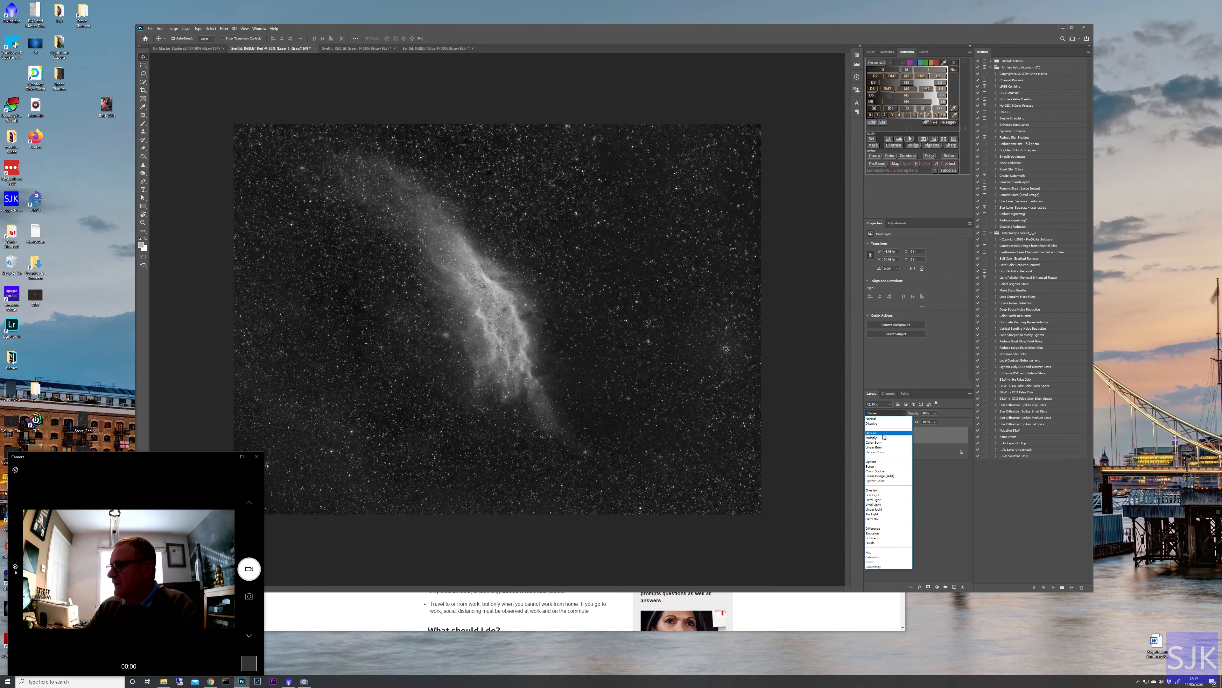
left_click(878, 461)
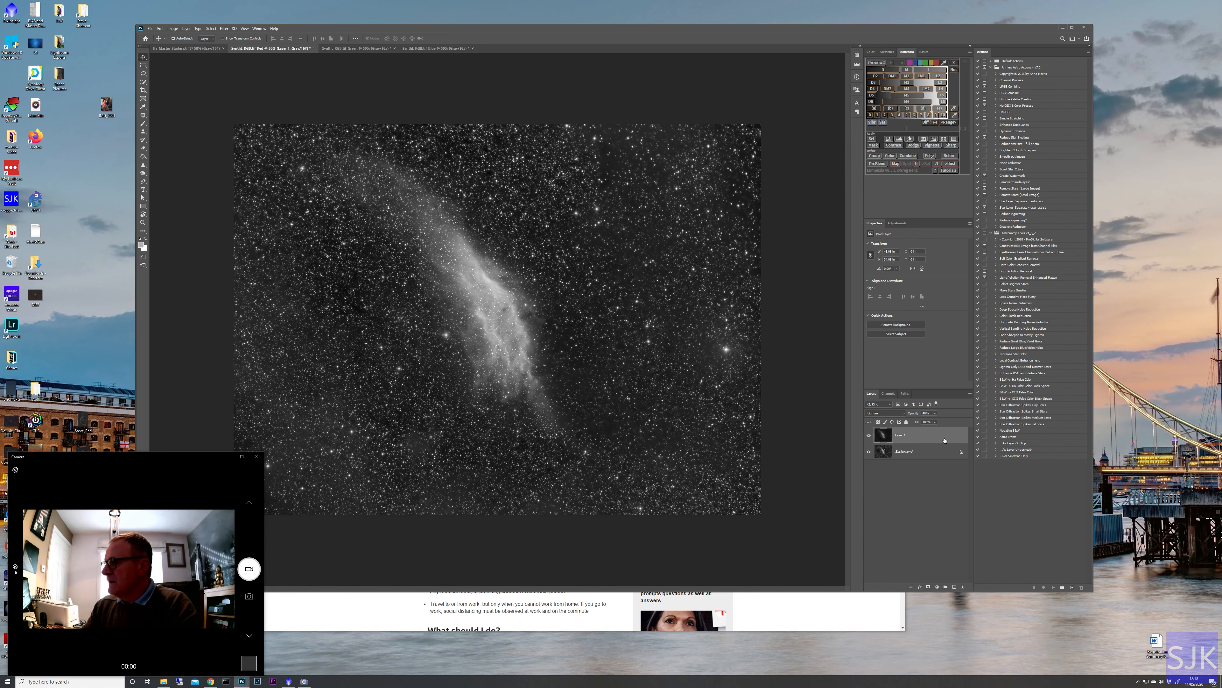
right_click(931, 441)
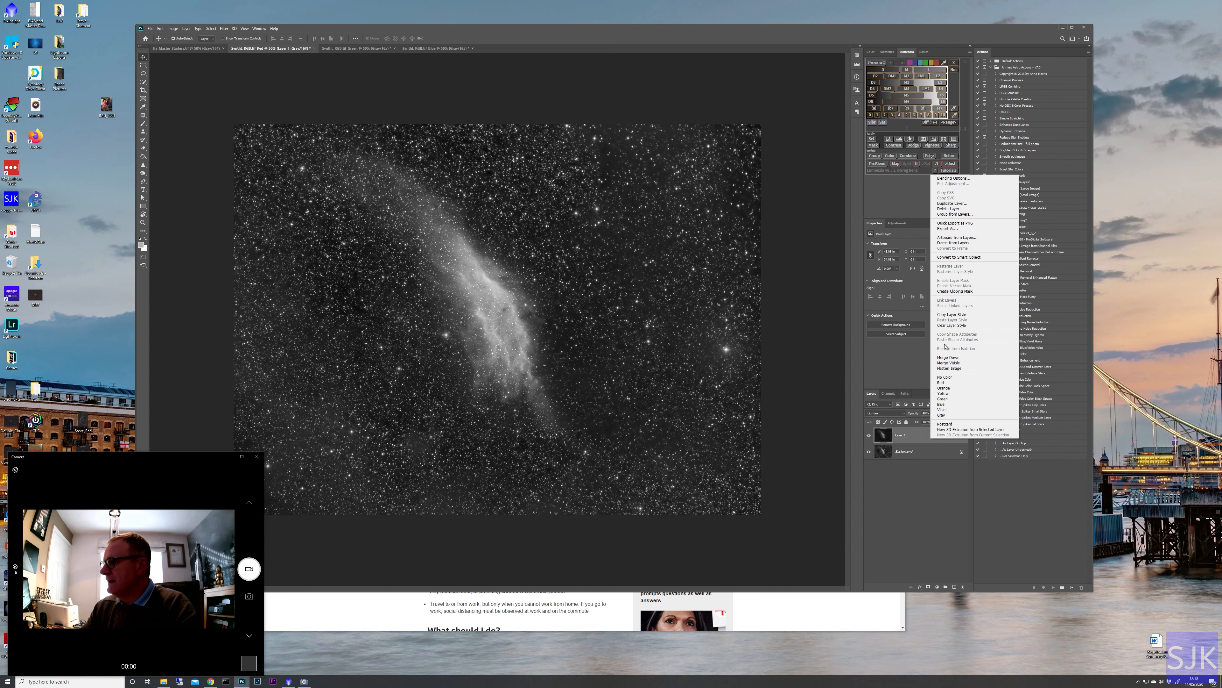
left_click(948, 357)
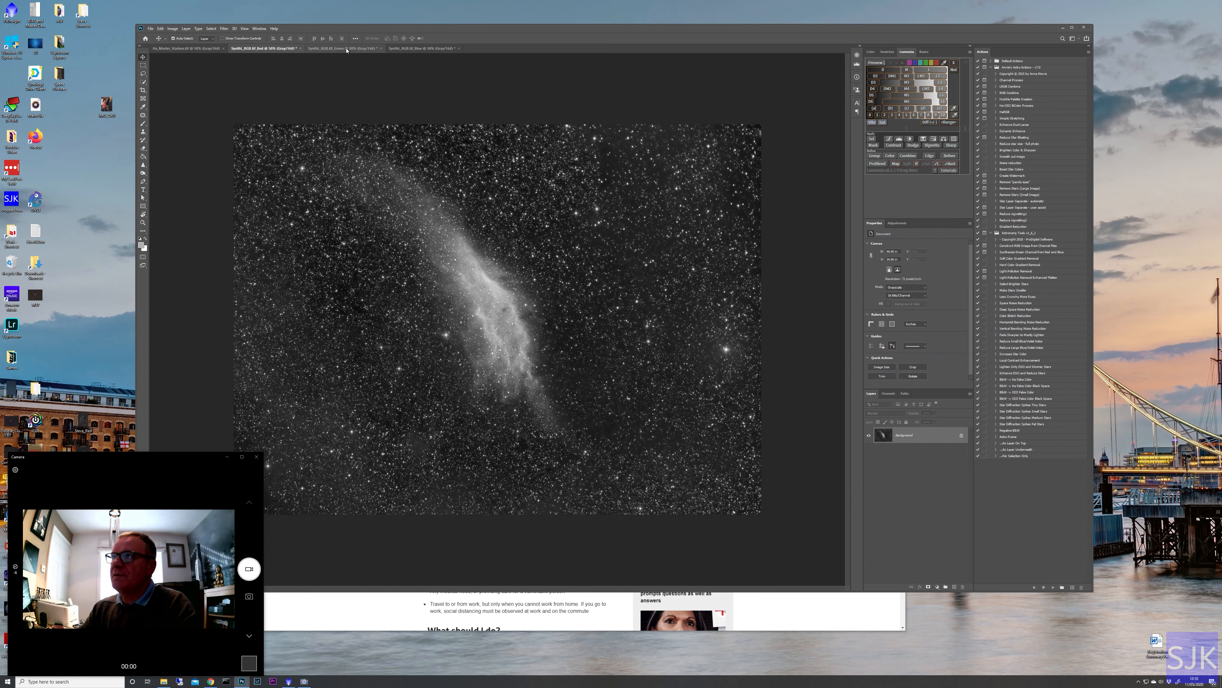
Paste the starless Ha image as a new layer over the blue channel document and toggle its visibility to compare the two.
left_click(412, 50)
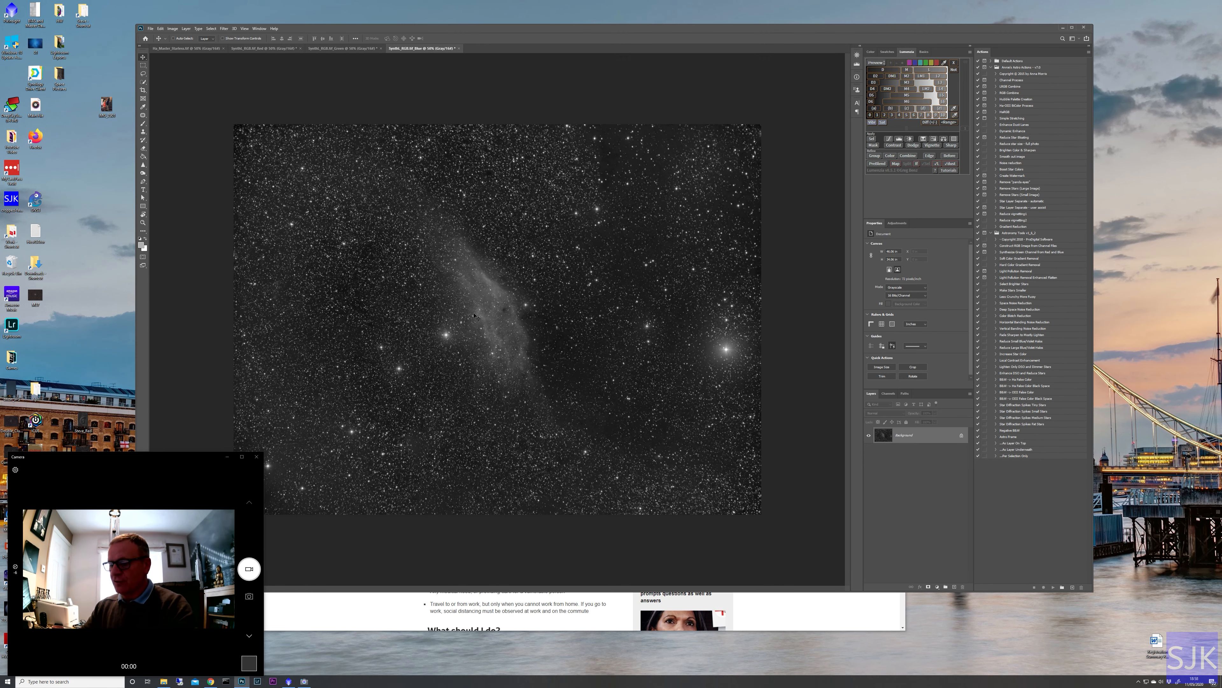
key("ctrl+v")
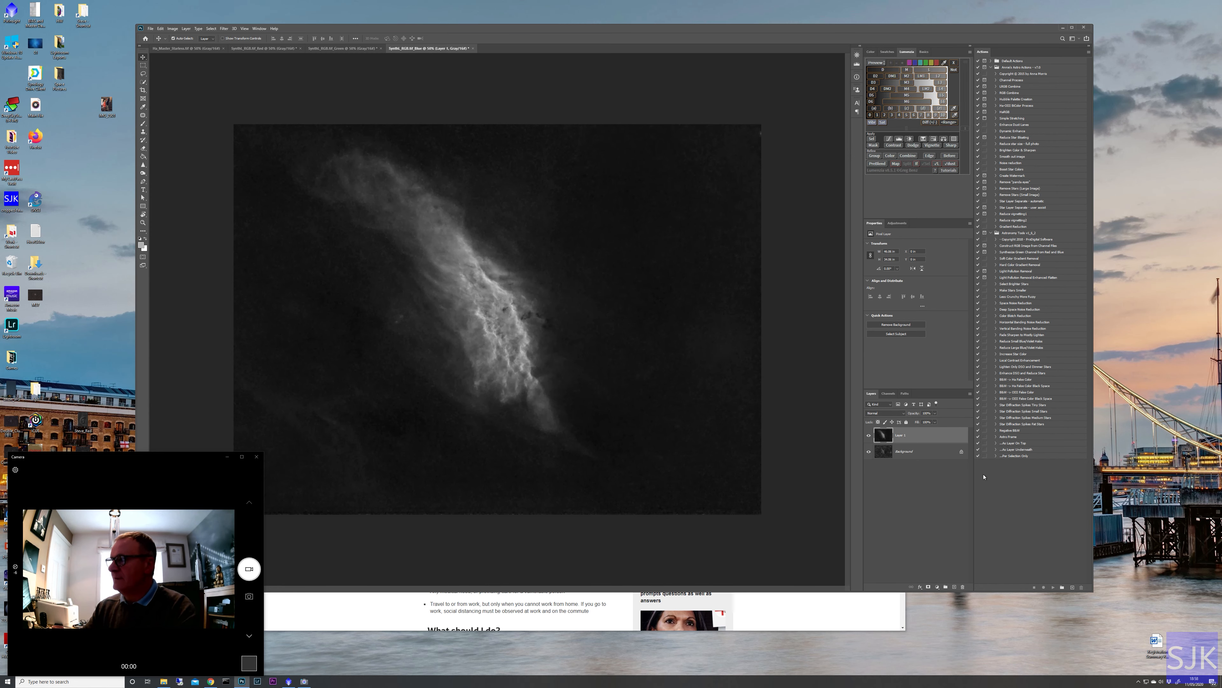
left_click(869, 435)
left_click(869, 436)
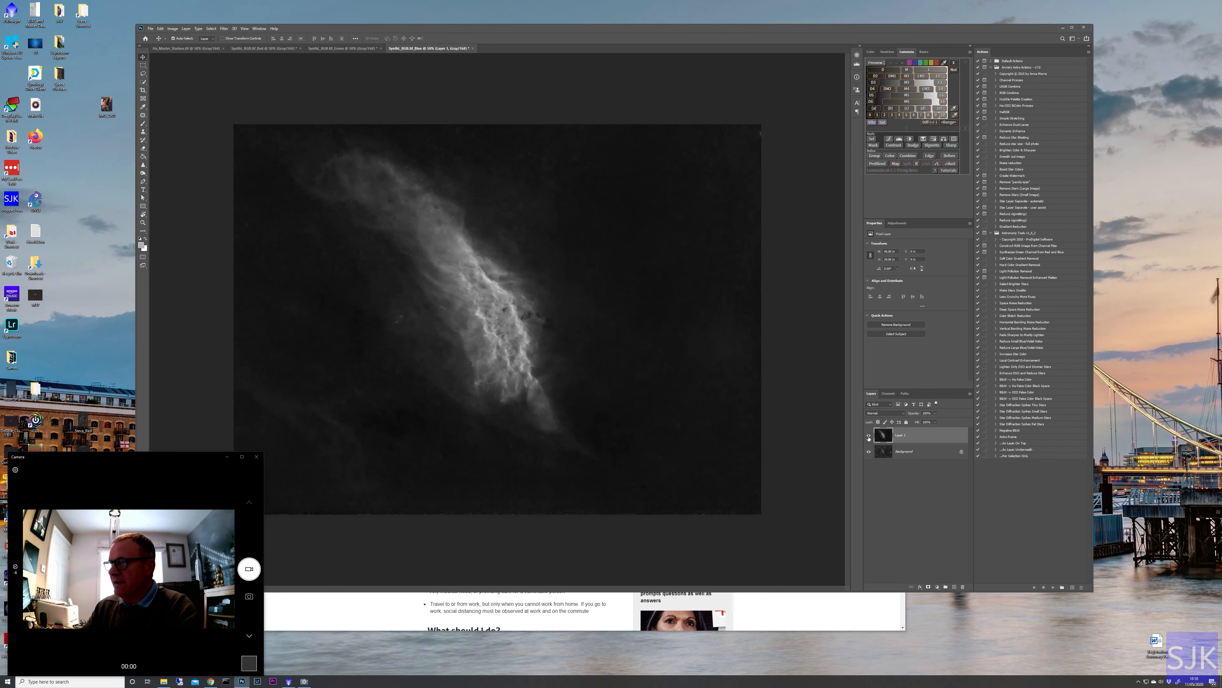
left_click(868, 437)
left_click(869, 437)
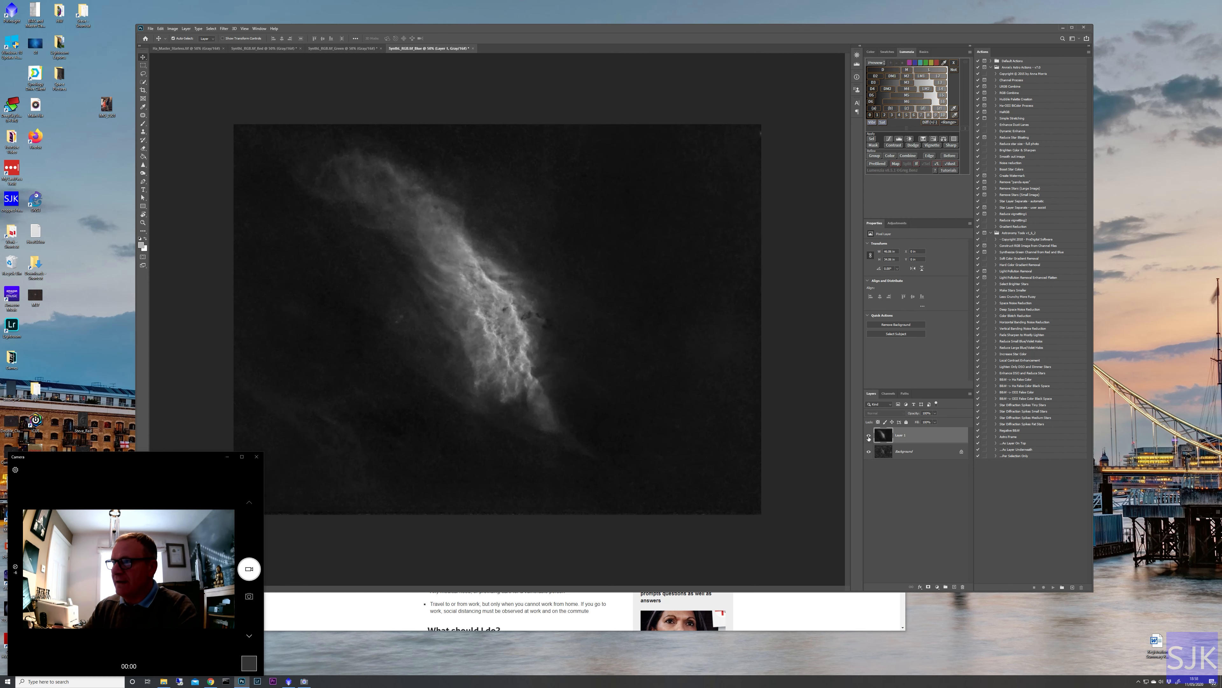
left_click(869, 436)
left_click(869, 436)
Lower the opacity of the Ha layer over the blue channel and set its blend mode to Lighten.
left_click(935, 422)
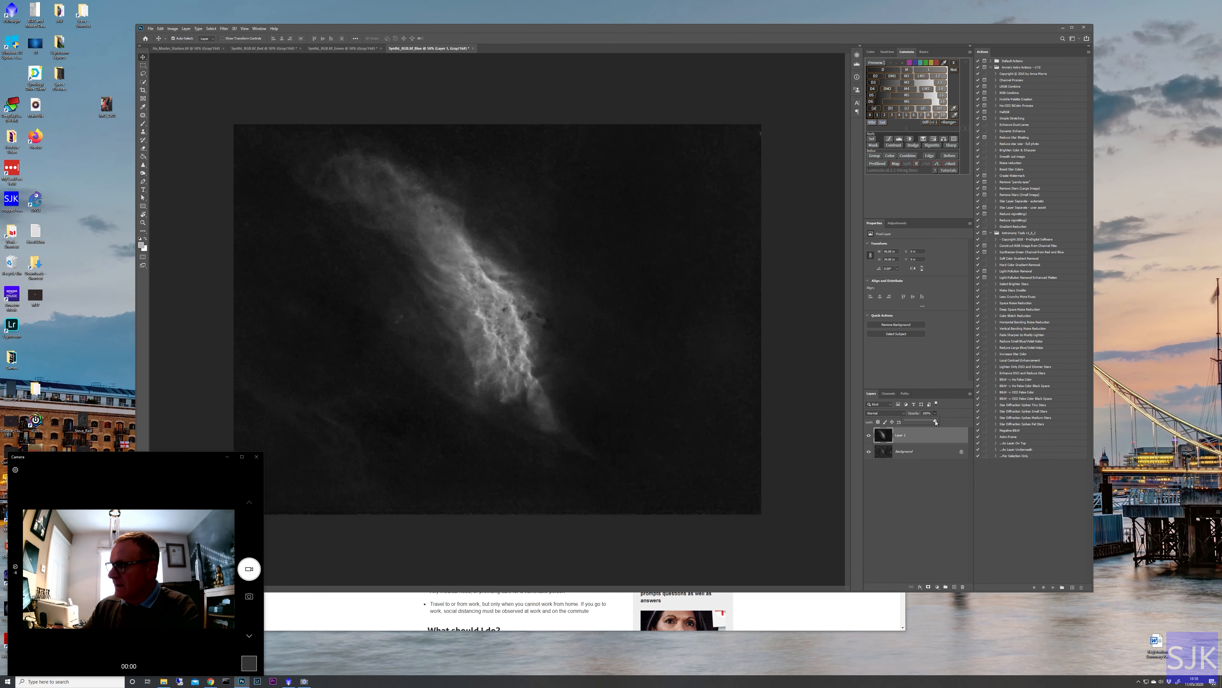
left_click_drag(936, 422, 921, 424)
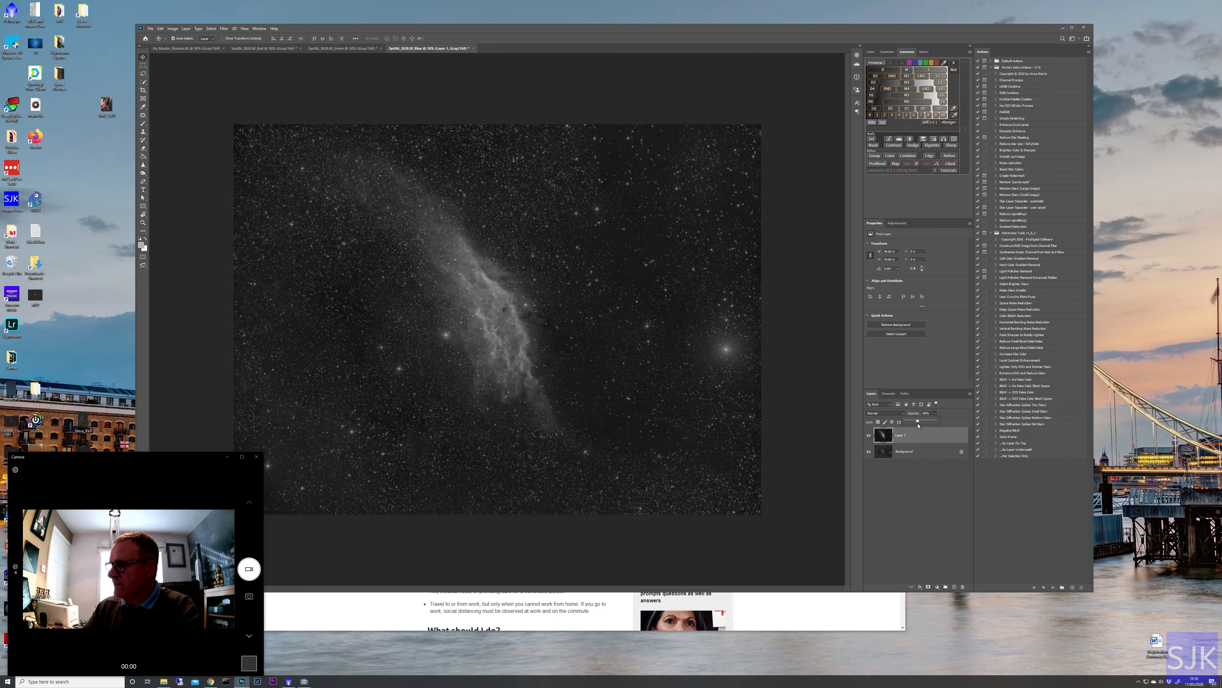
left_click(904, 413)
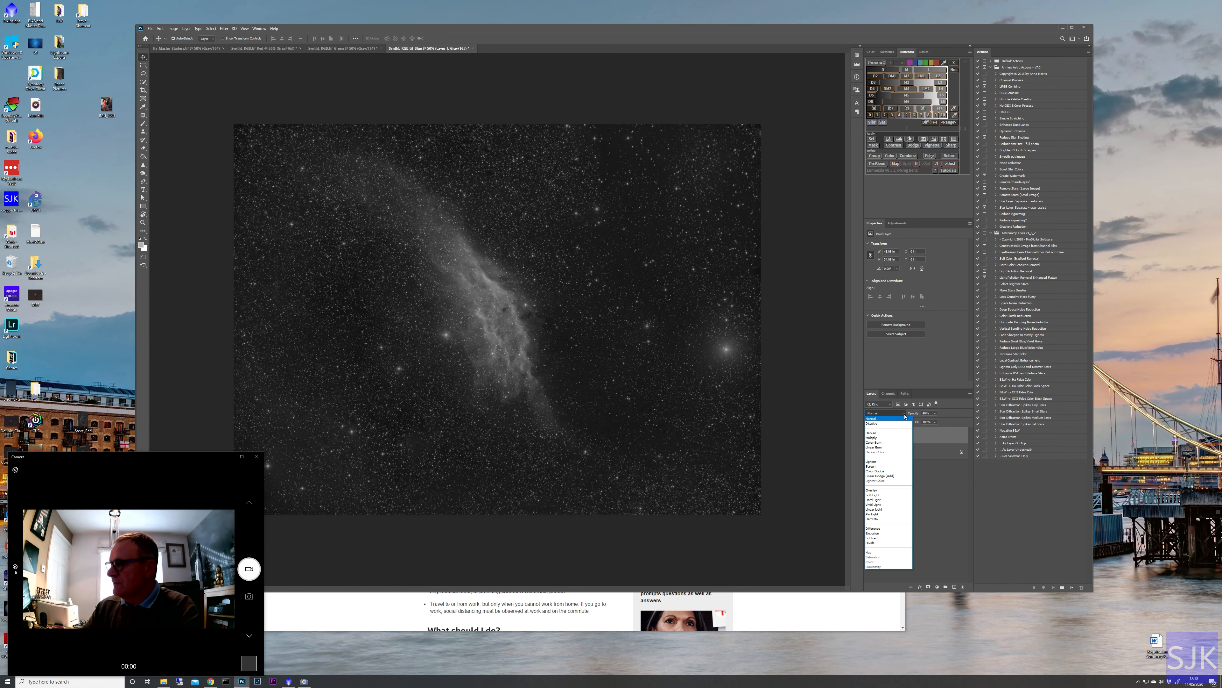
left_click(874, 461)
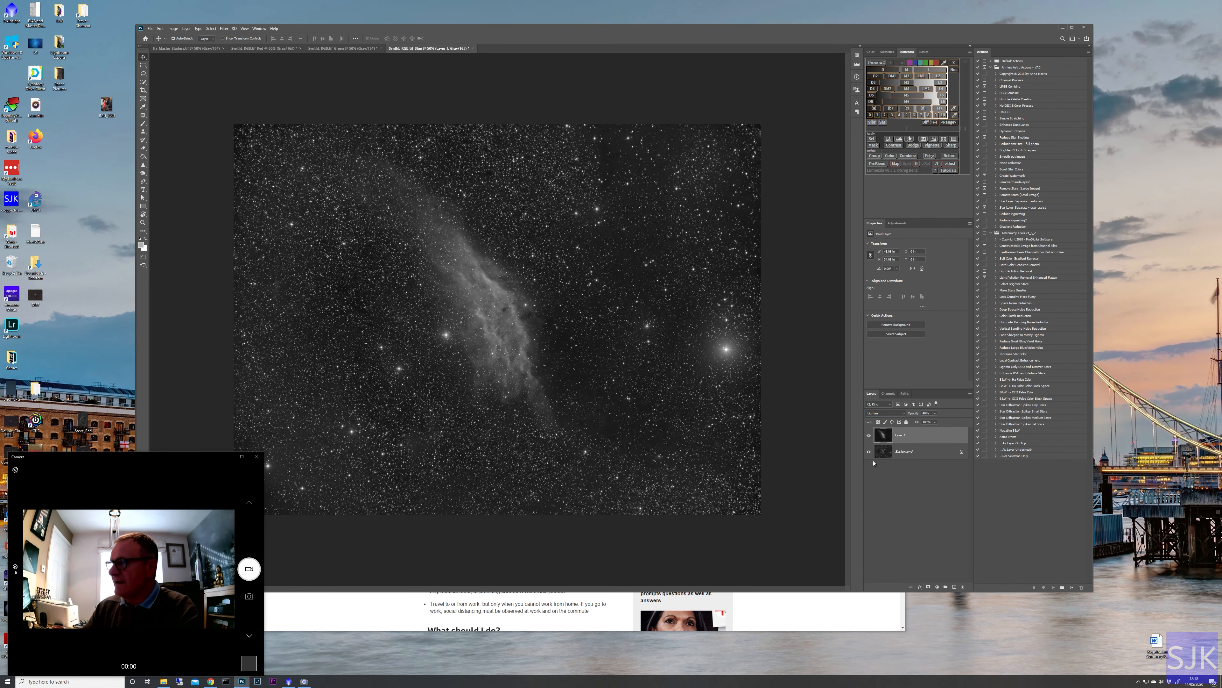
Toggle the Ha layer's visibility against the blue channel and reduce its opacity further.
left_click(869, 435)
left_click(869, 435)
left_click(869, 435)
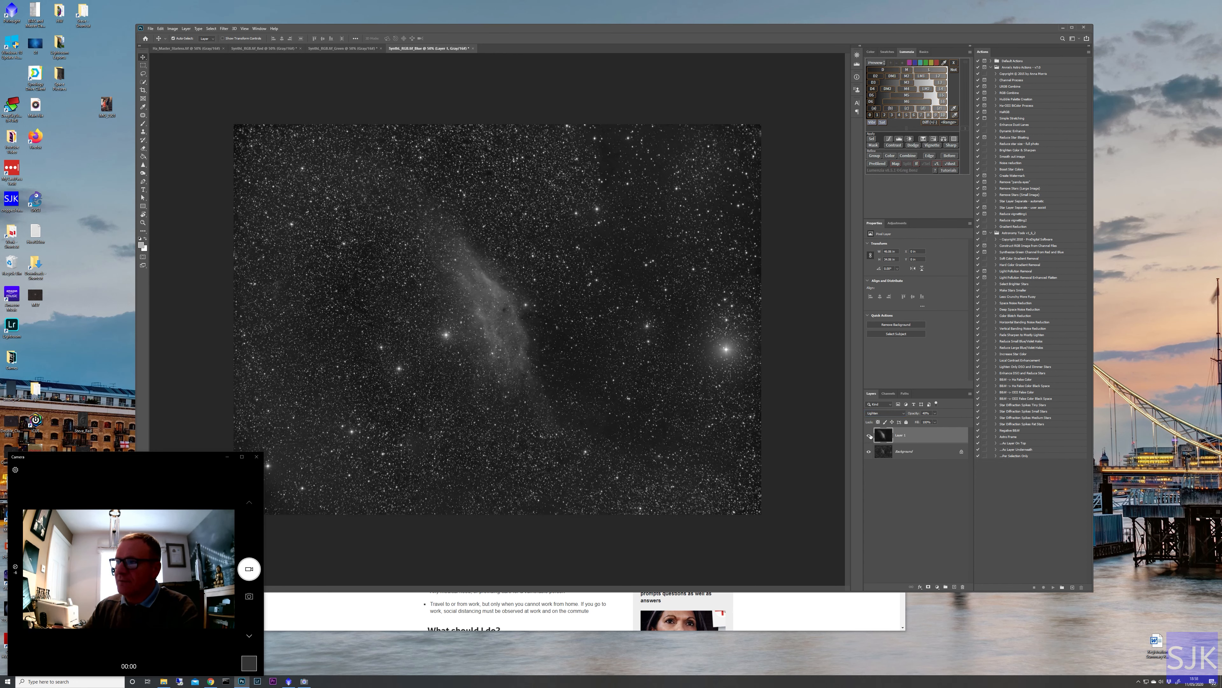
left_click(869, 435)
left_click(935, 413)
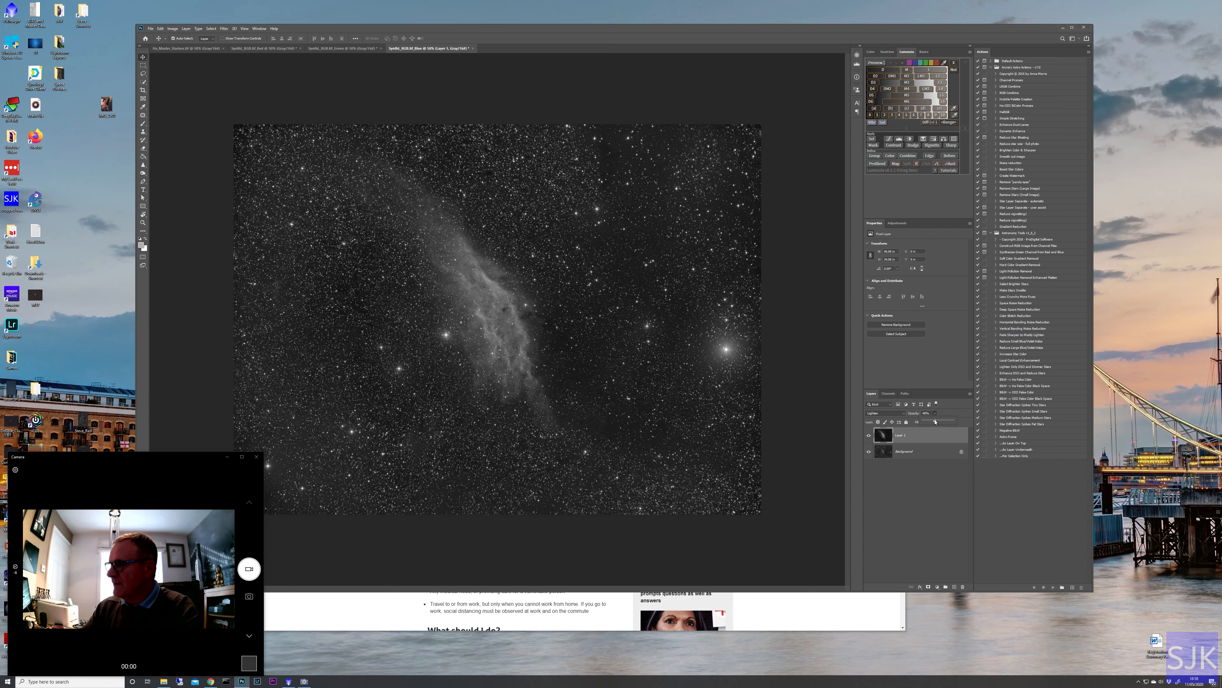
left_click_drag(934, 422, 932, 423)
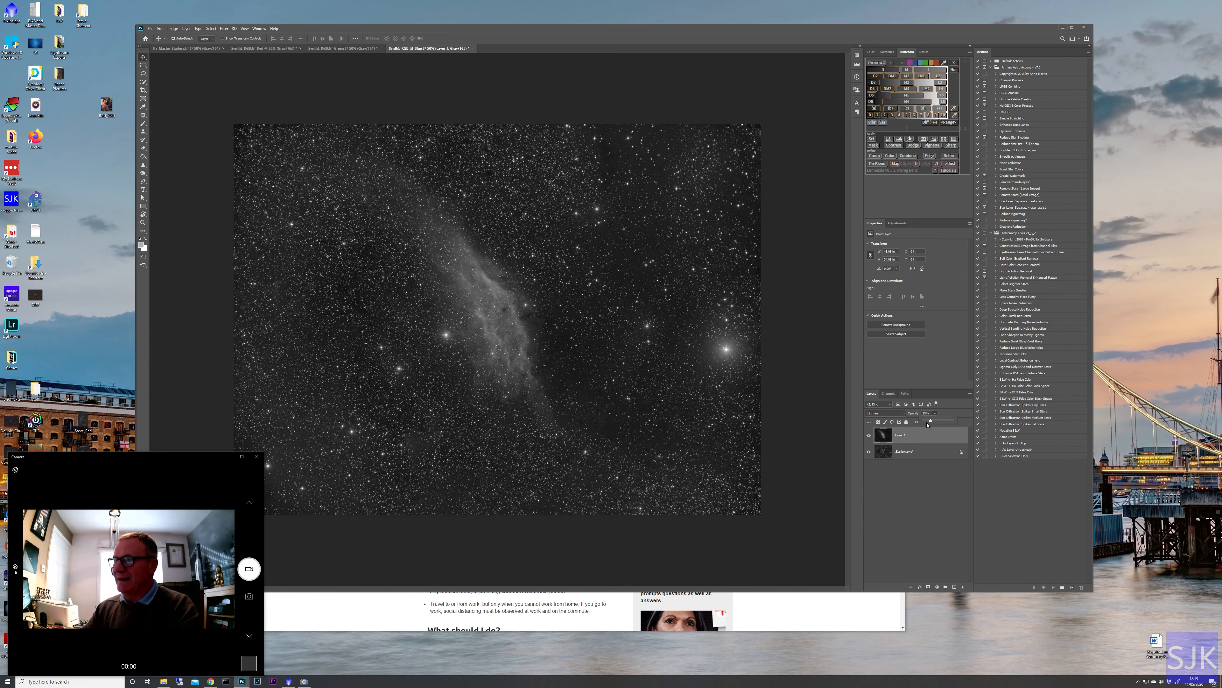
Paste the starless Ha image as a new layer over the green channel document and lower its opacity.
left_click(369, 48)
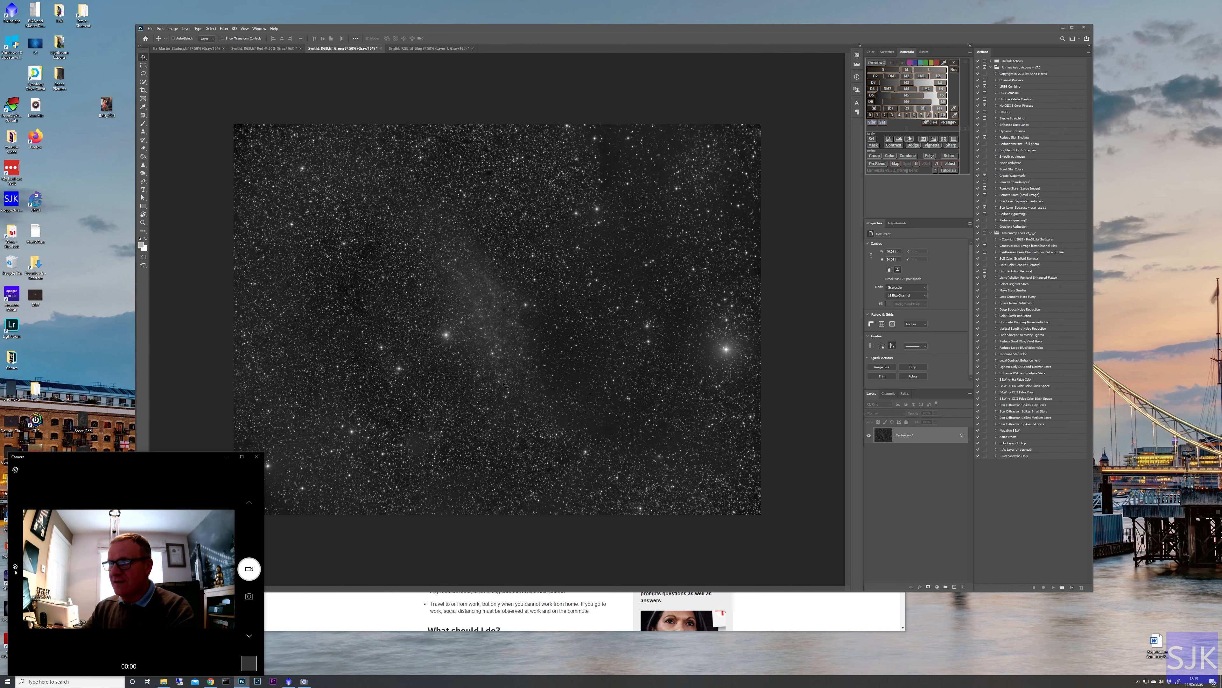
key("ctrl+v")
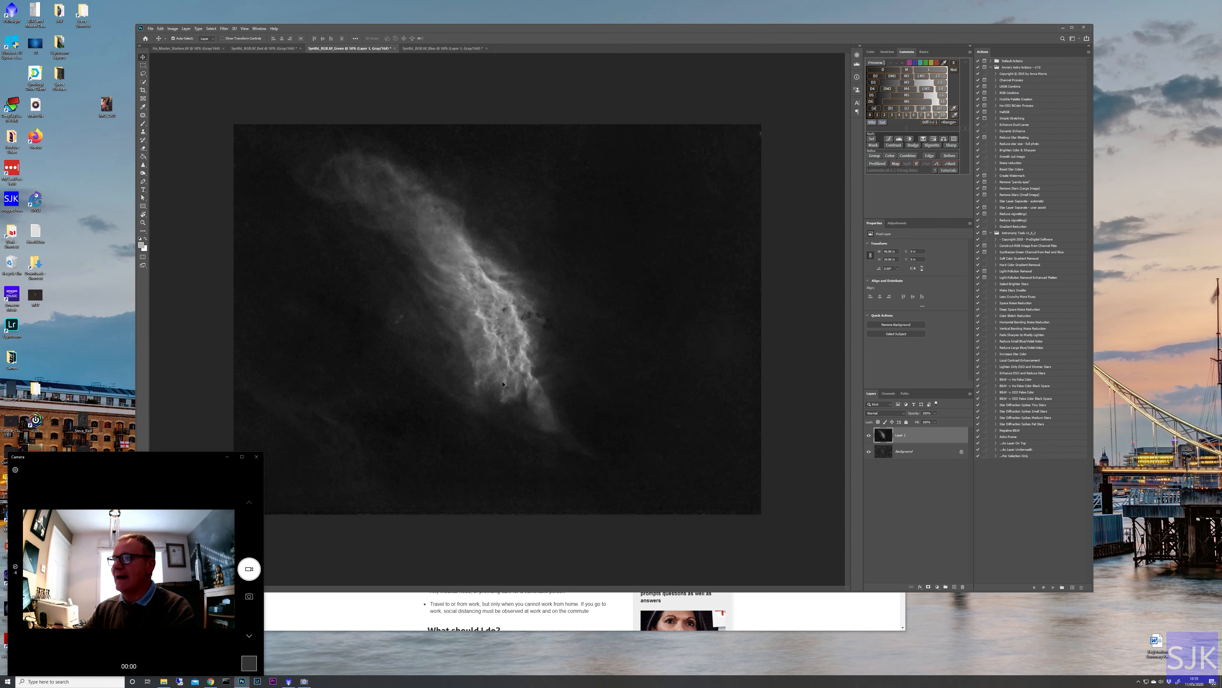
left_click(936, 414)
left_click_drag(936, 422, 911, 425)
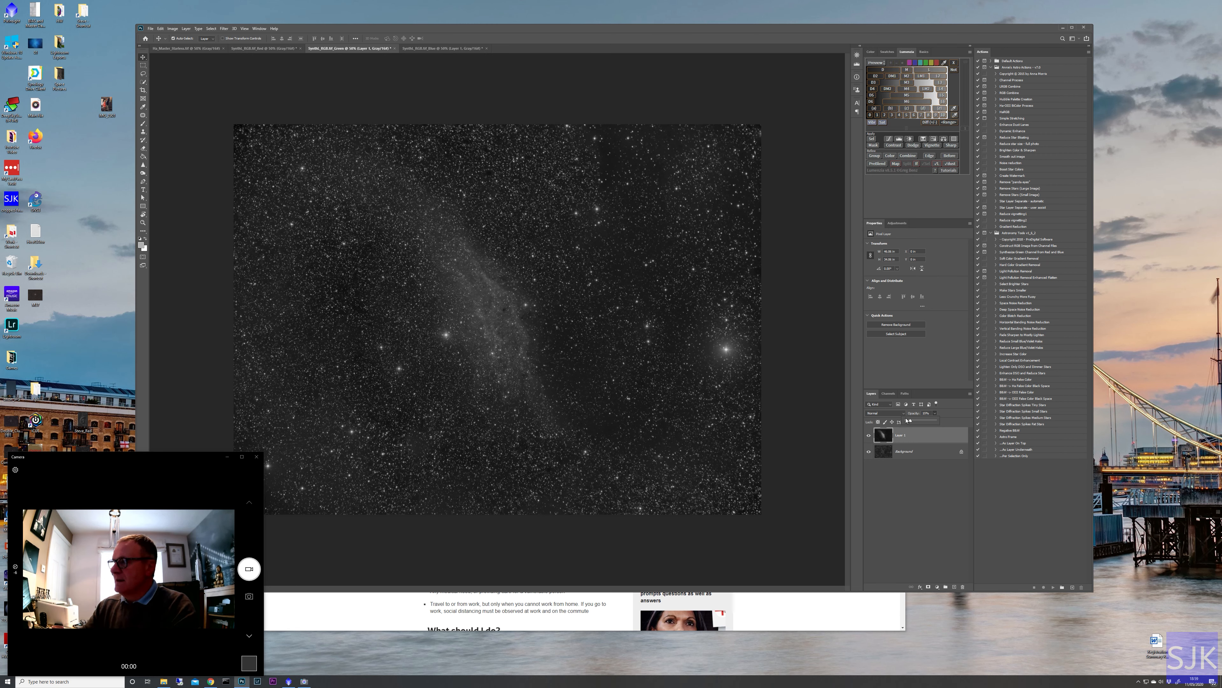
Set the Ha layer over the green channel to Lighten and toggle its visibility to compare the blend.
left_click(900, 413)
left_click(878, 463)
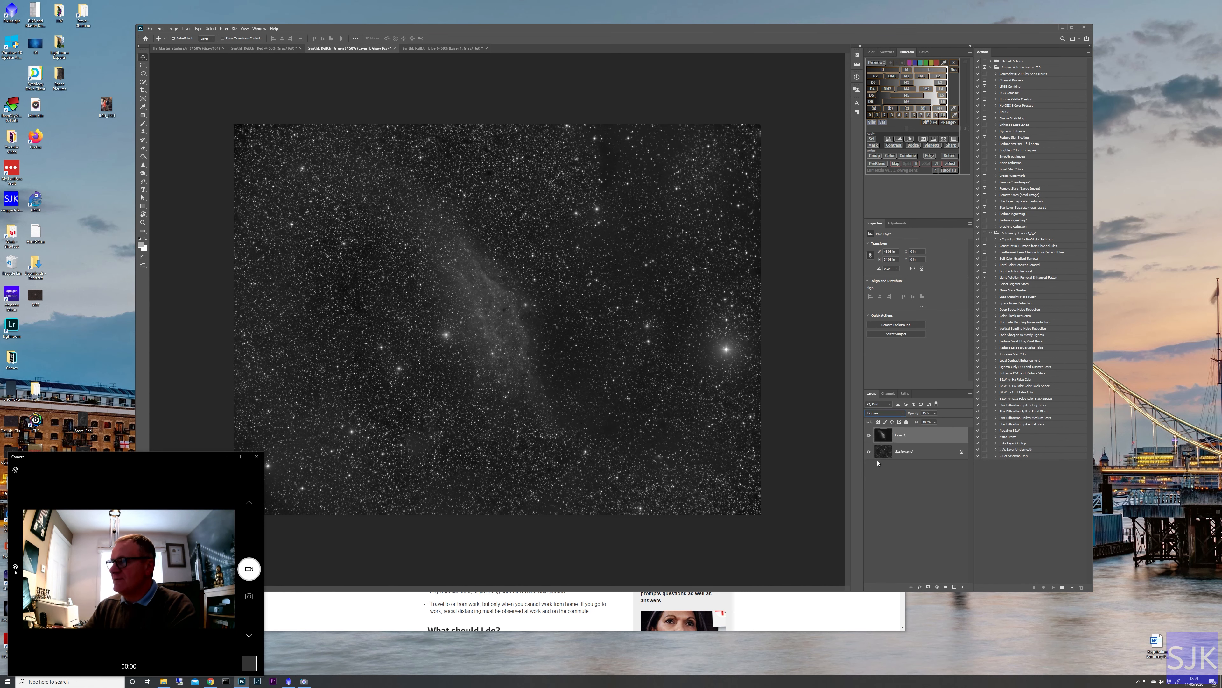
left_click(869, 436)
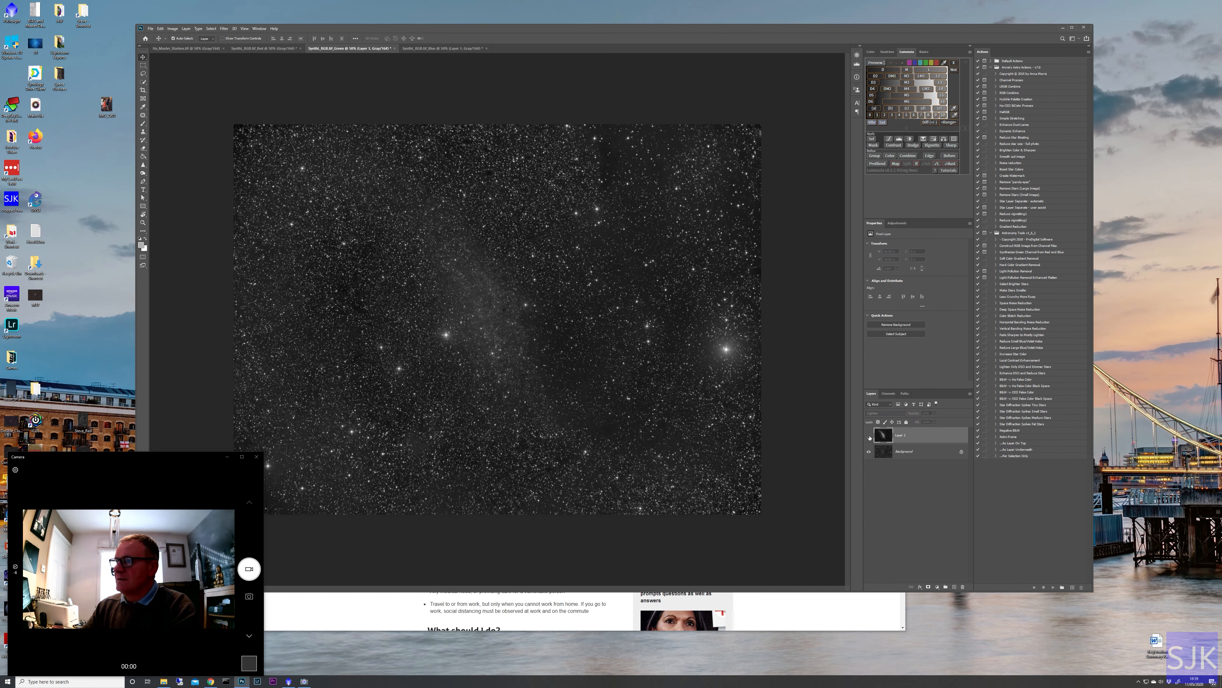
left_click(869, 436)
left_click(869, 436)
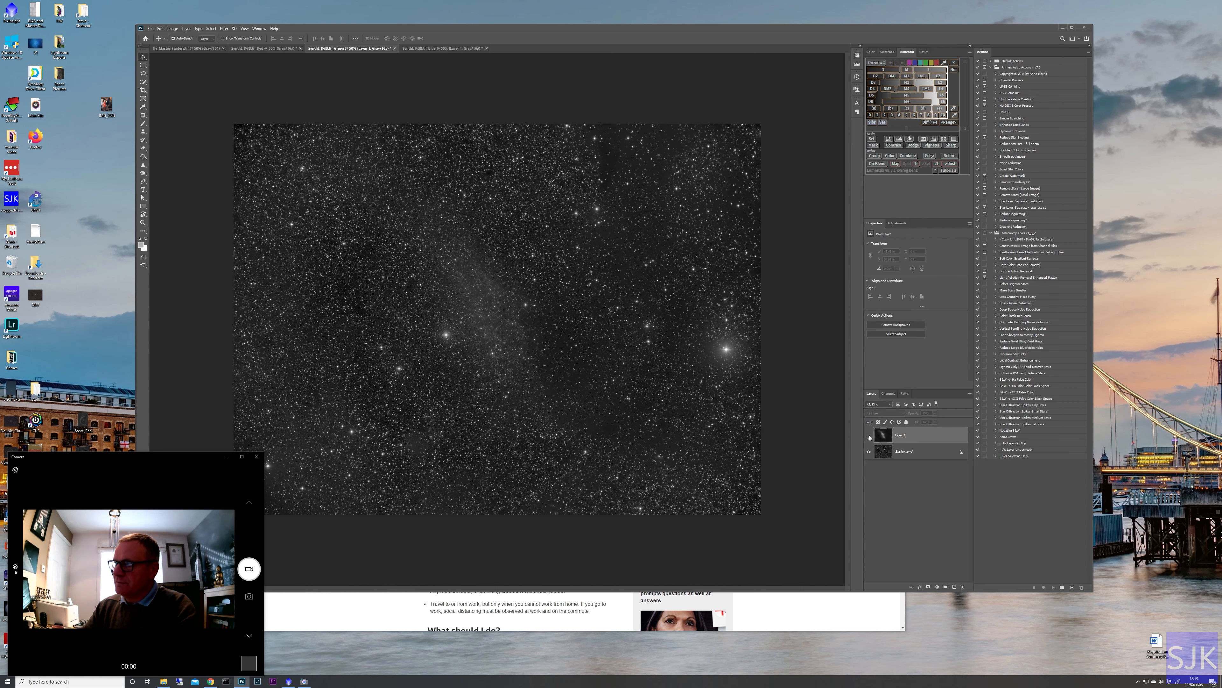
left_click(869, 436)
left_click(869, 436)
left_click(869, 435)
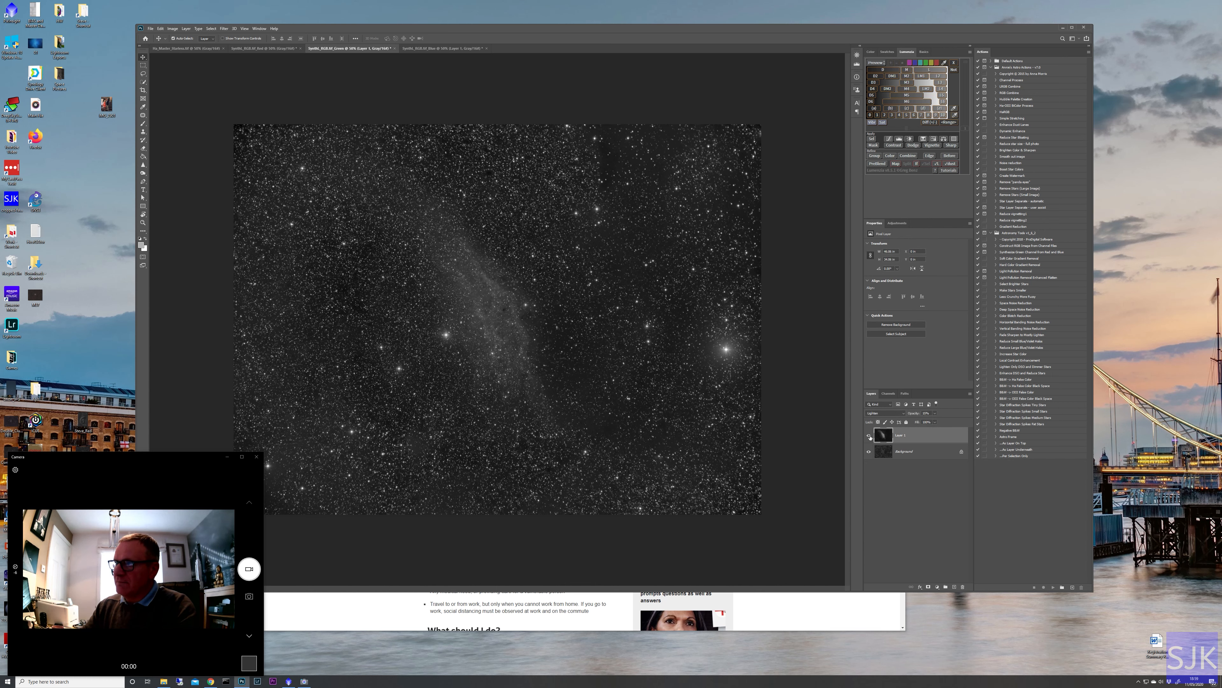
left_click(869, 436)
left_click(869, 436)
left_click(869, 436)
left_click(869, 436)
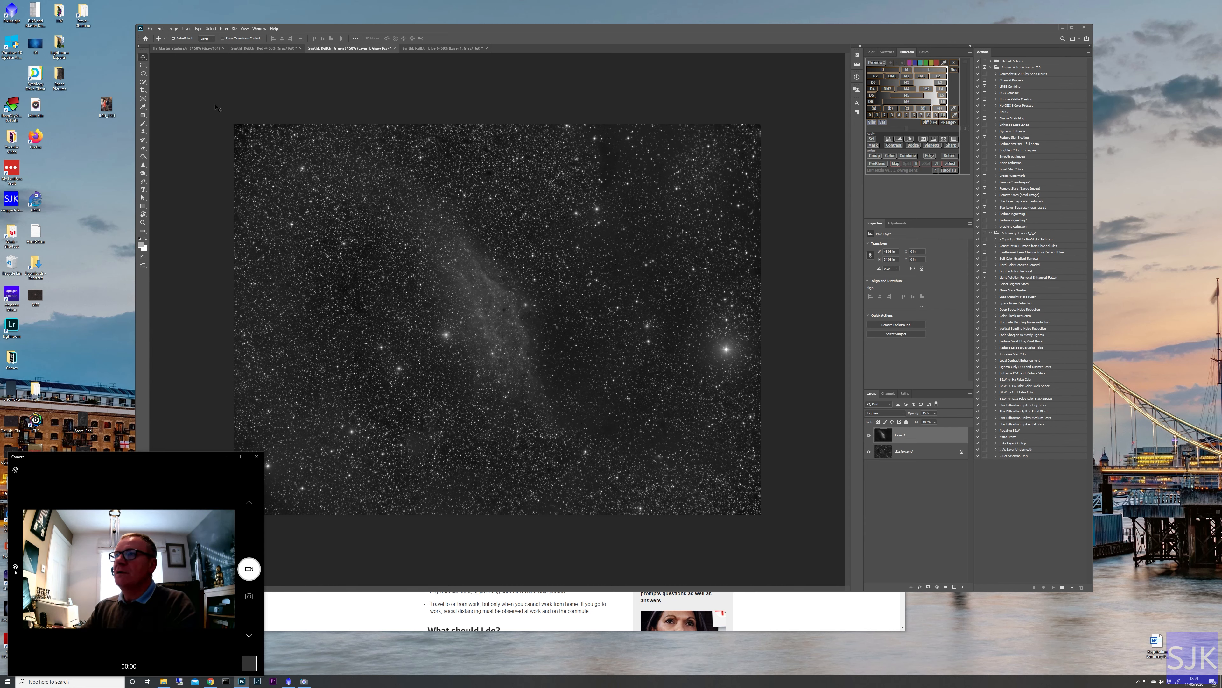
Merge the Ha layer down into the green channel document's background and switch to the blue channel document.
left_click(255, 49)
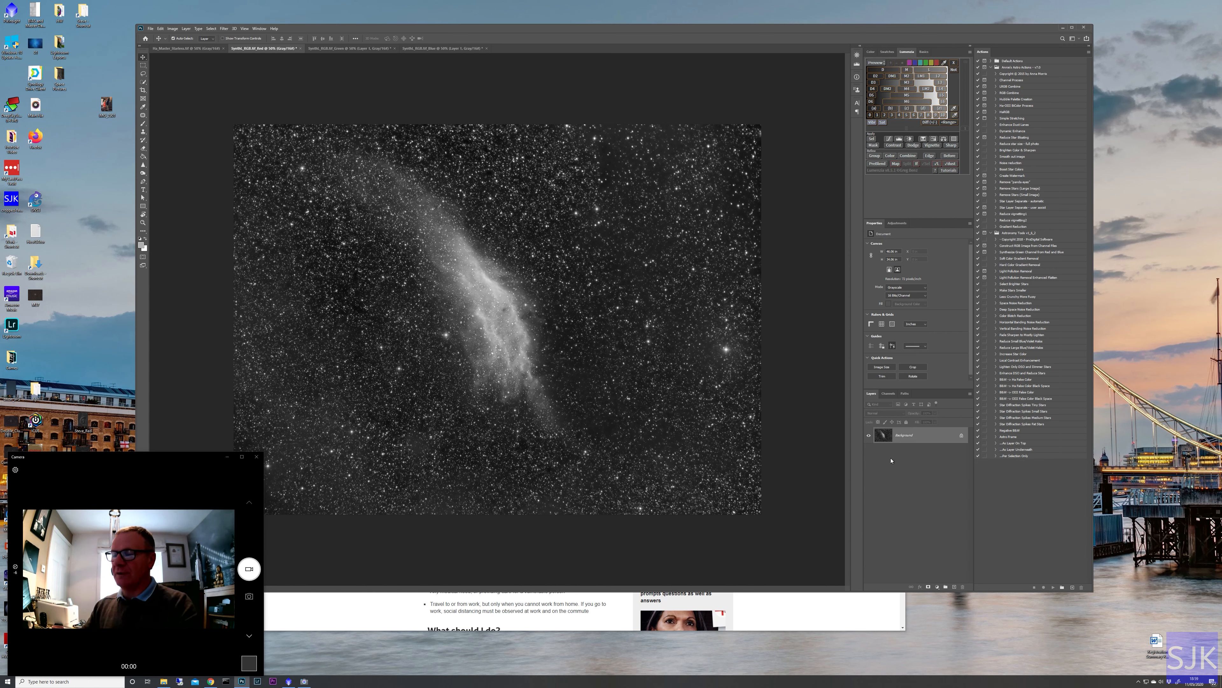
left_click(349, 49)
right_click(927, 441)
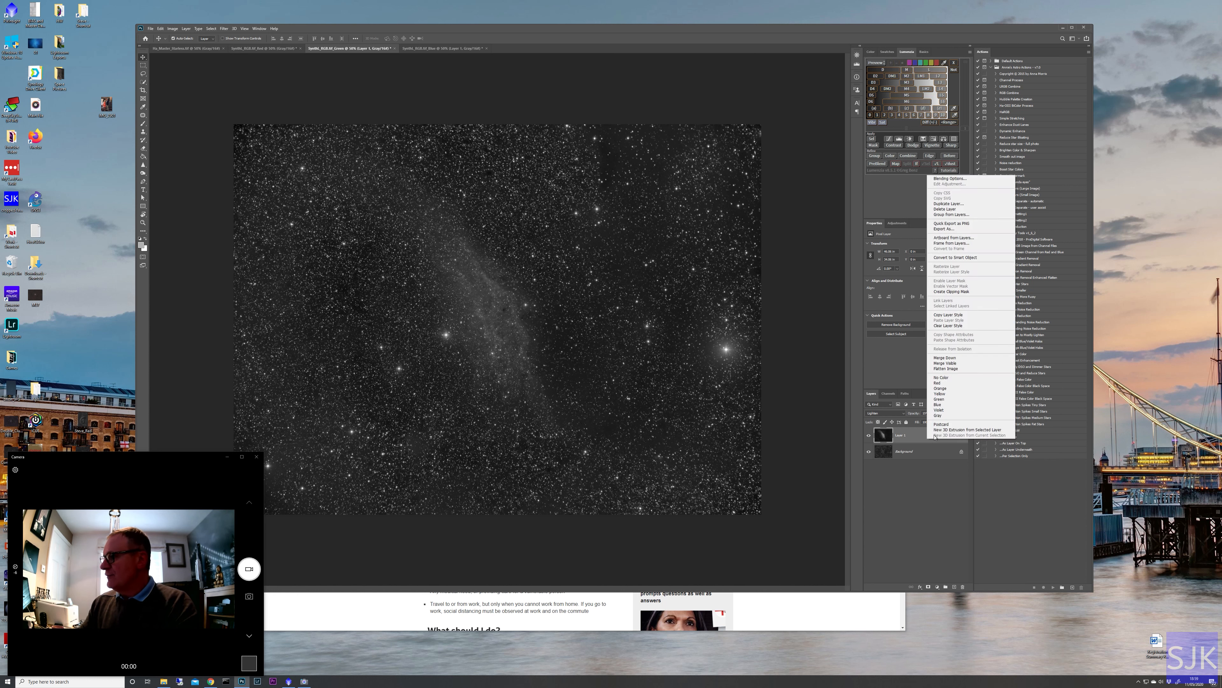
left_click(946, 357)
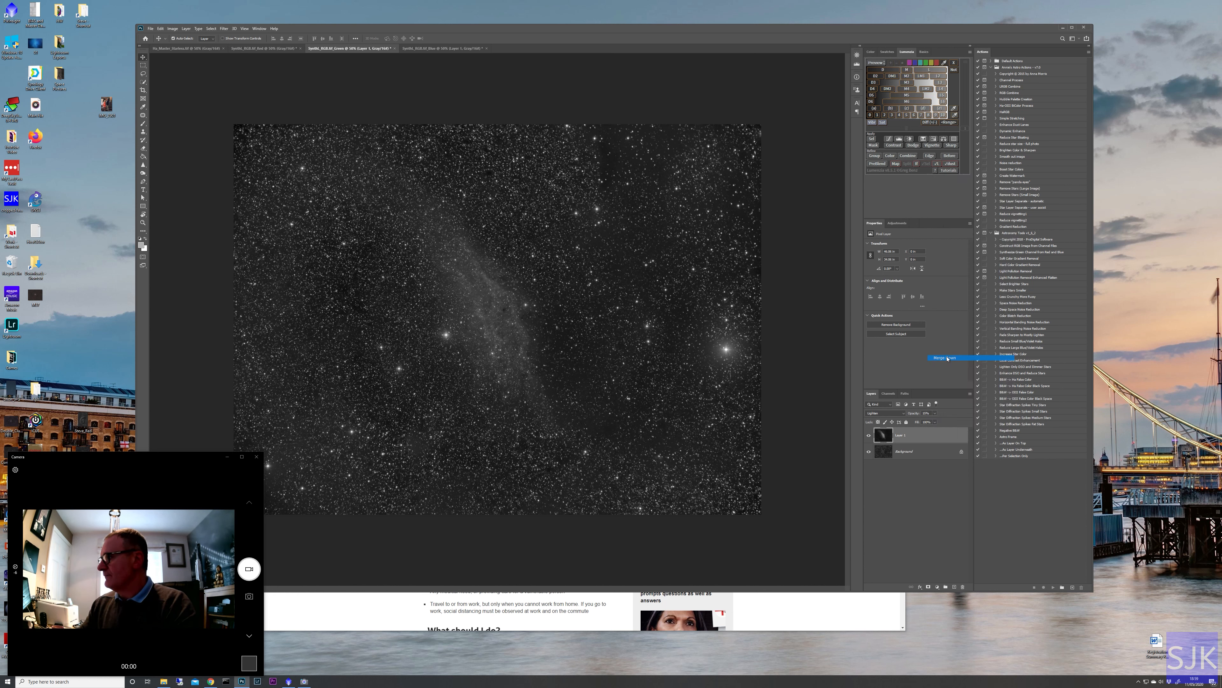
left_click(426, 49)
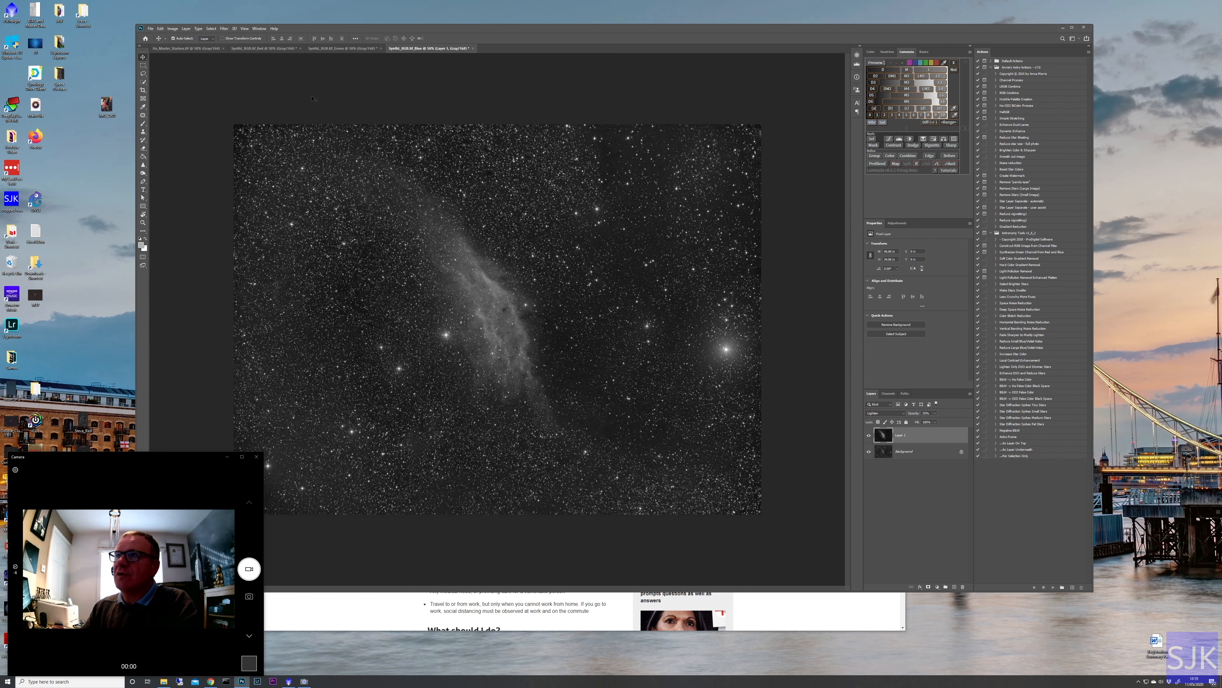
left_click(263, 48)
left_click(342, 48)
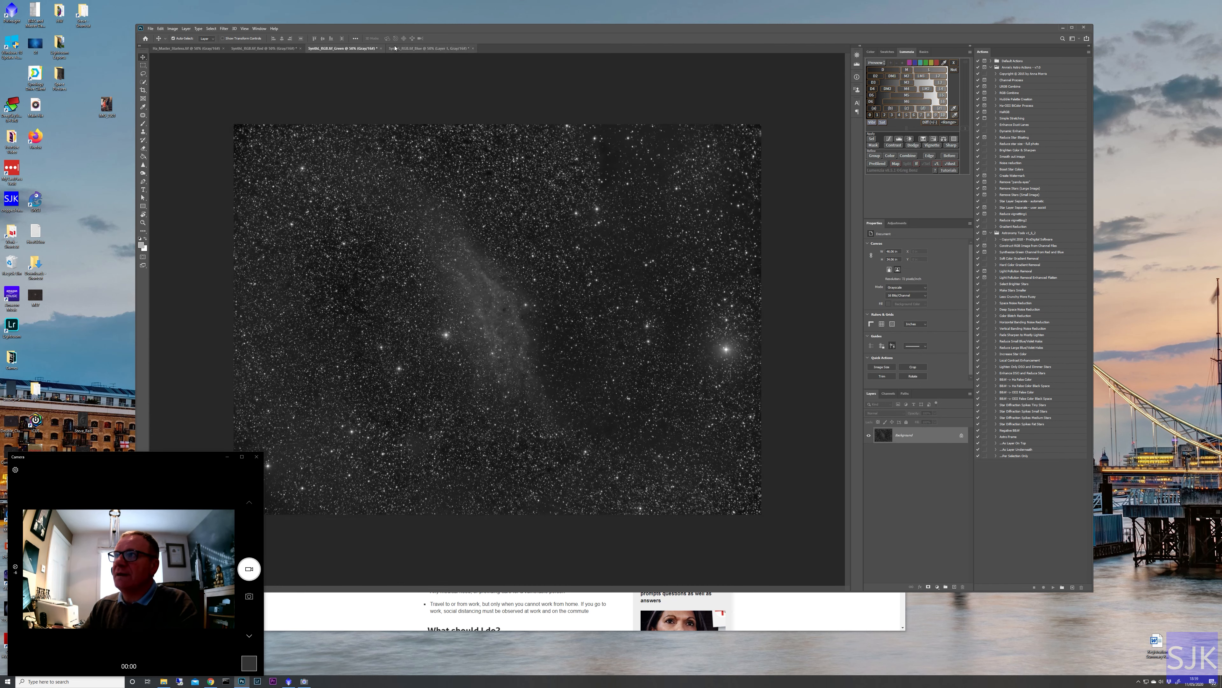
left_click(395, 48)
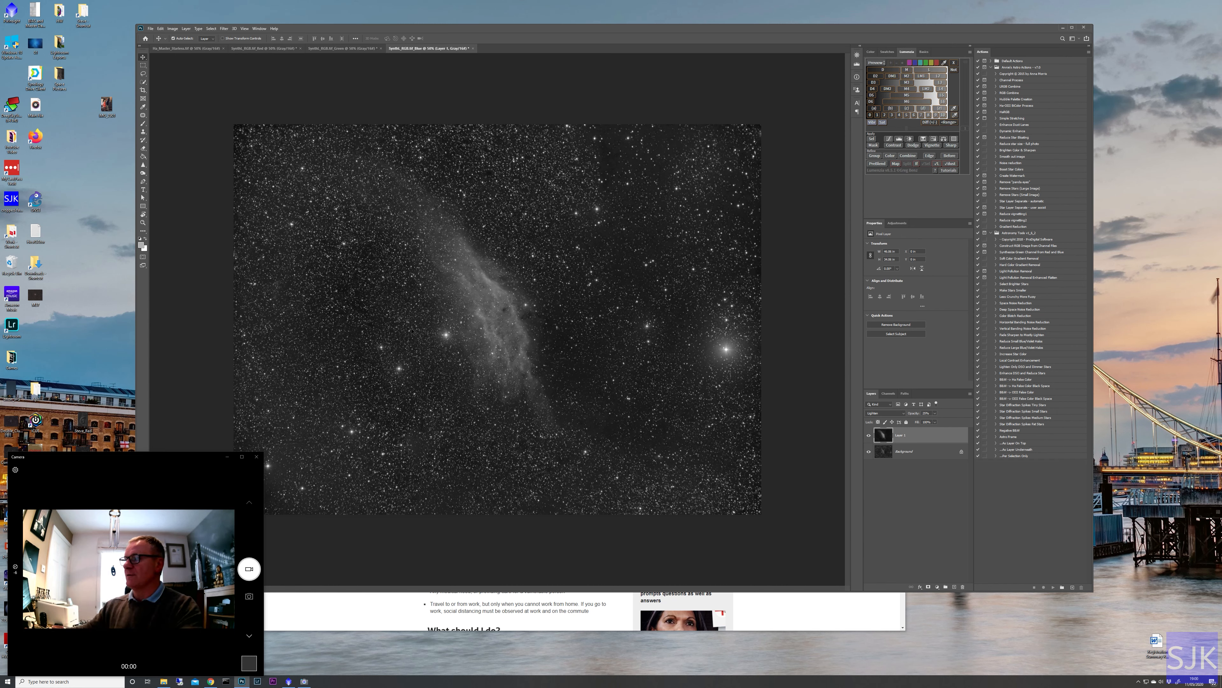
left_click(889, 393)
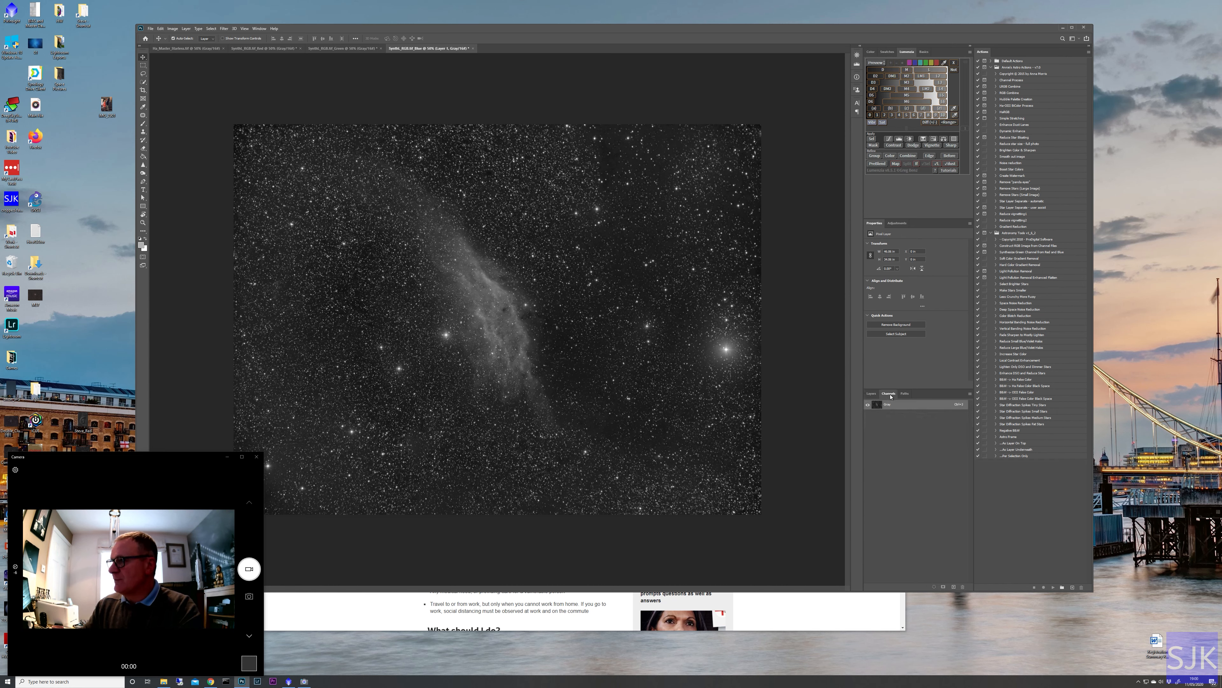
left_click(970, 394)
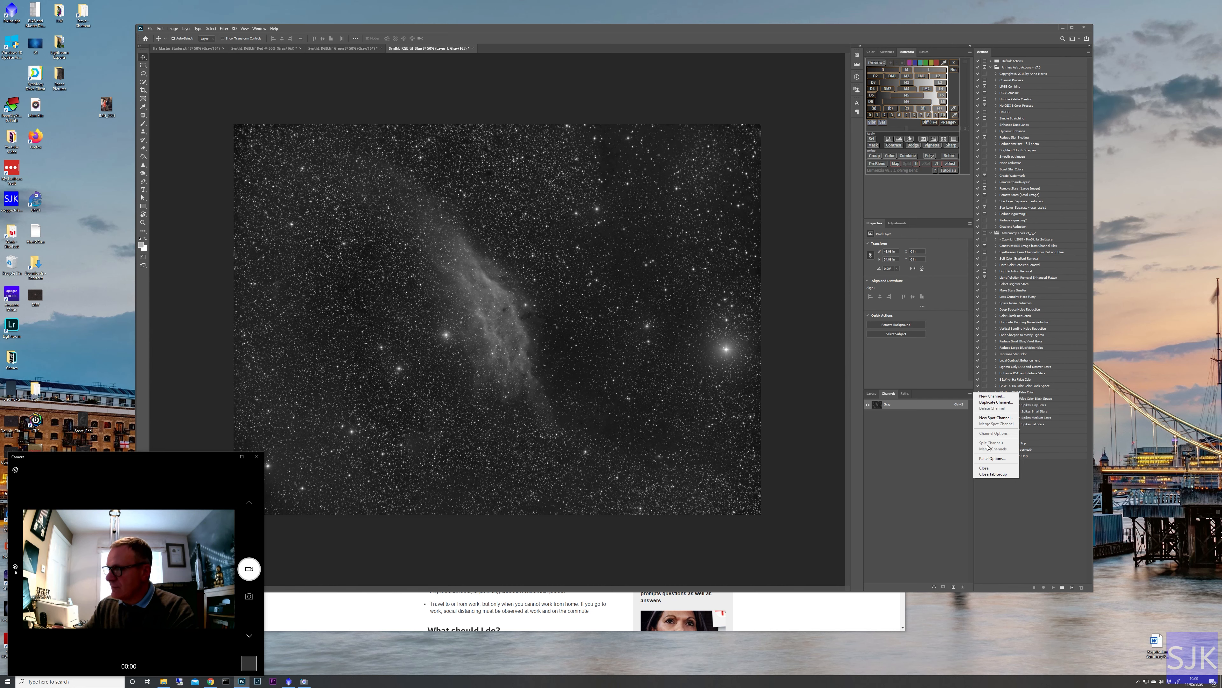
left_click(927, 446)
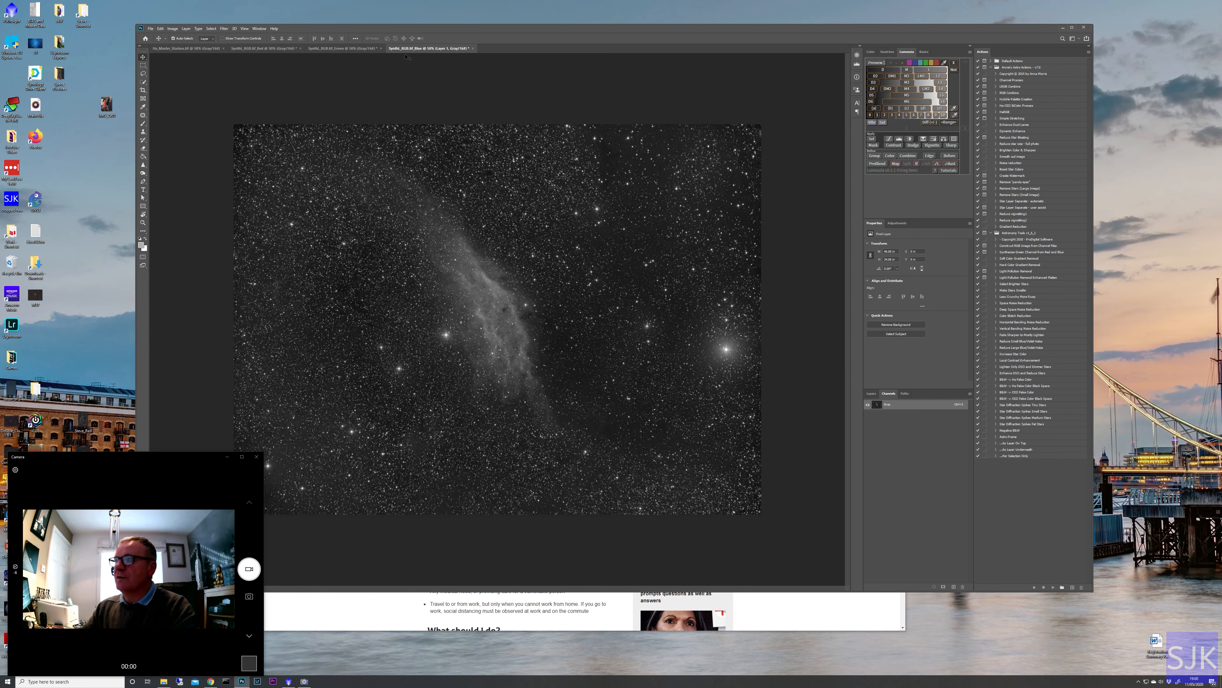
Merge the Ha layer down into the background of the blue channel document.
left_click(871, 393)
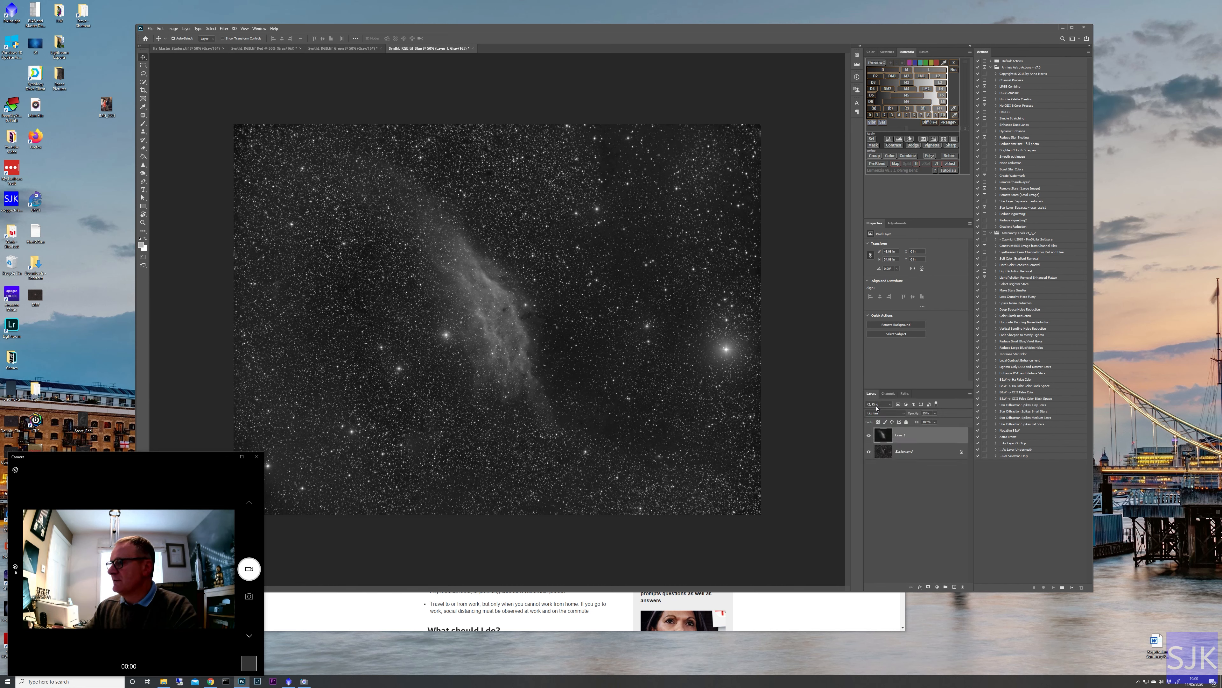
right_click(914, 440)
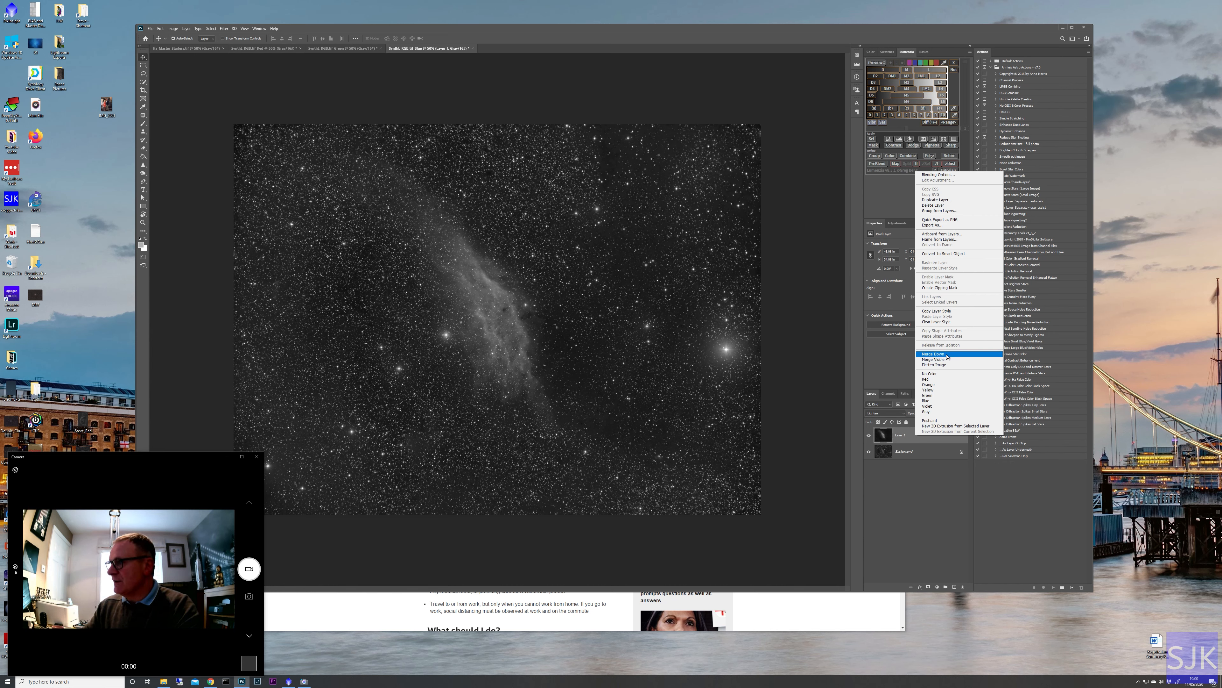
left_click(944, 354)
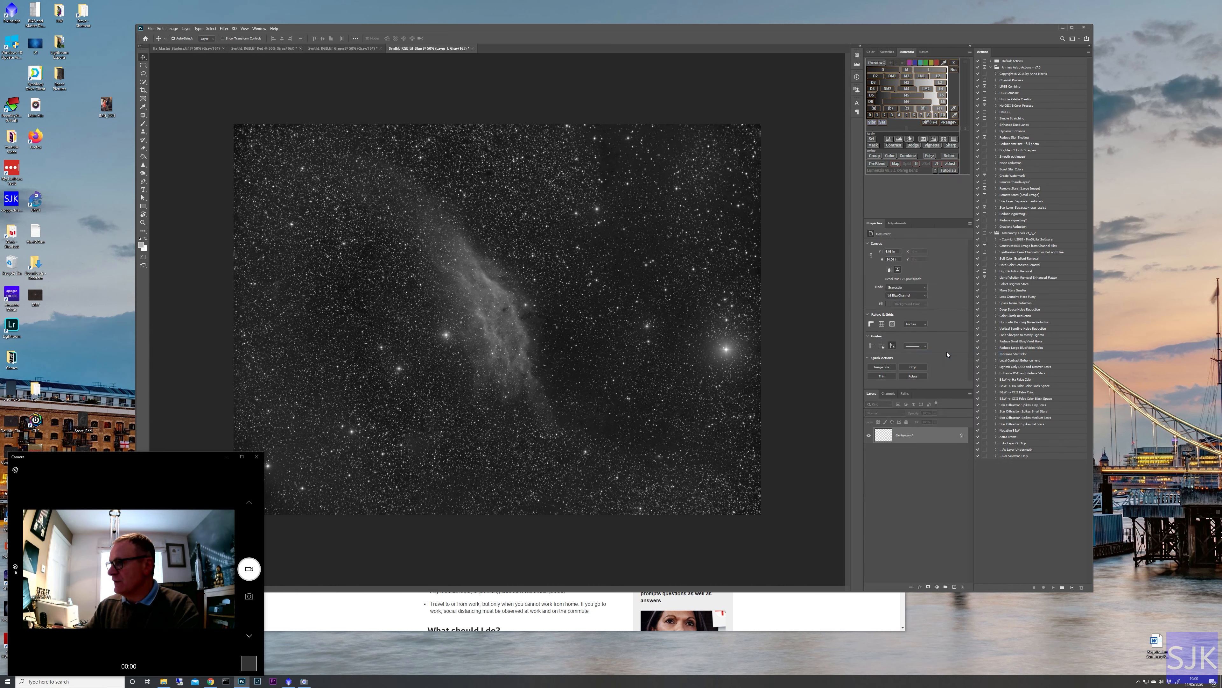
Check the flattened channel documents and start Merge Channels with the mode set to RGB Color.
left_click(271, 49)
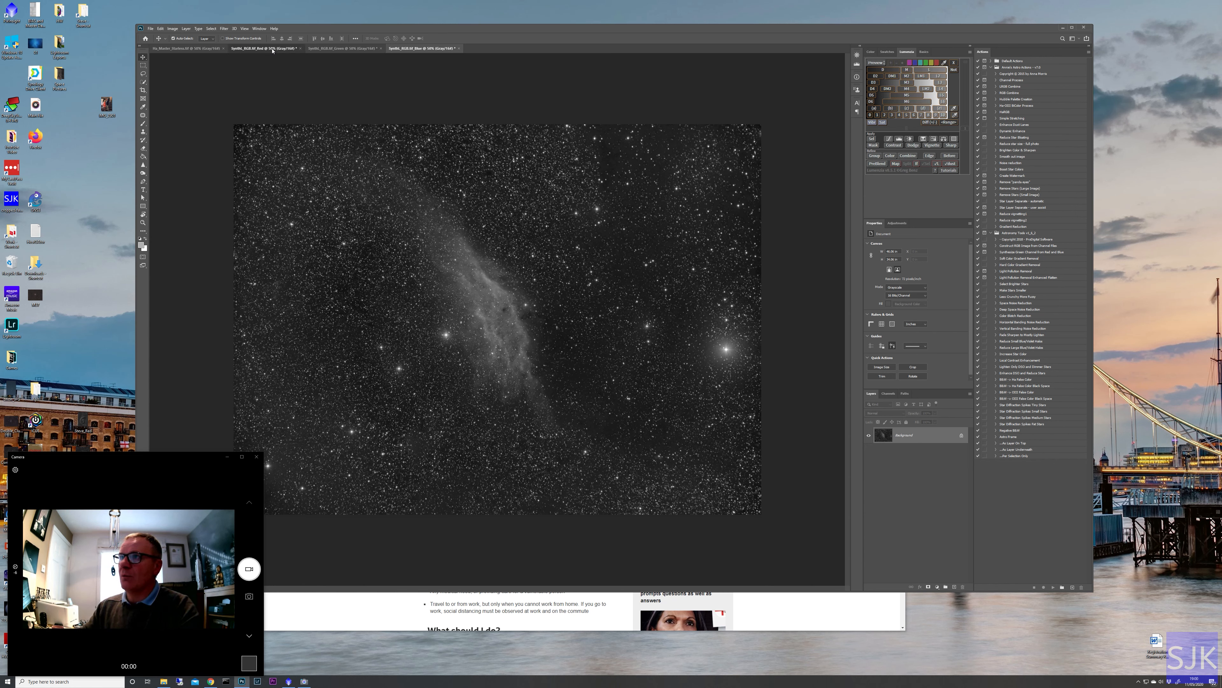
left_click(320, 49)
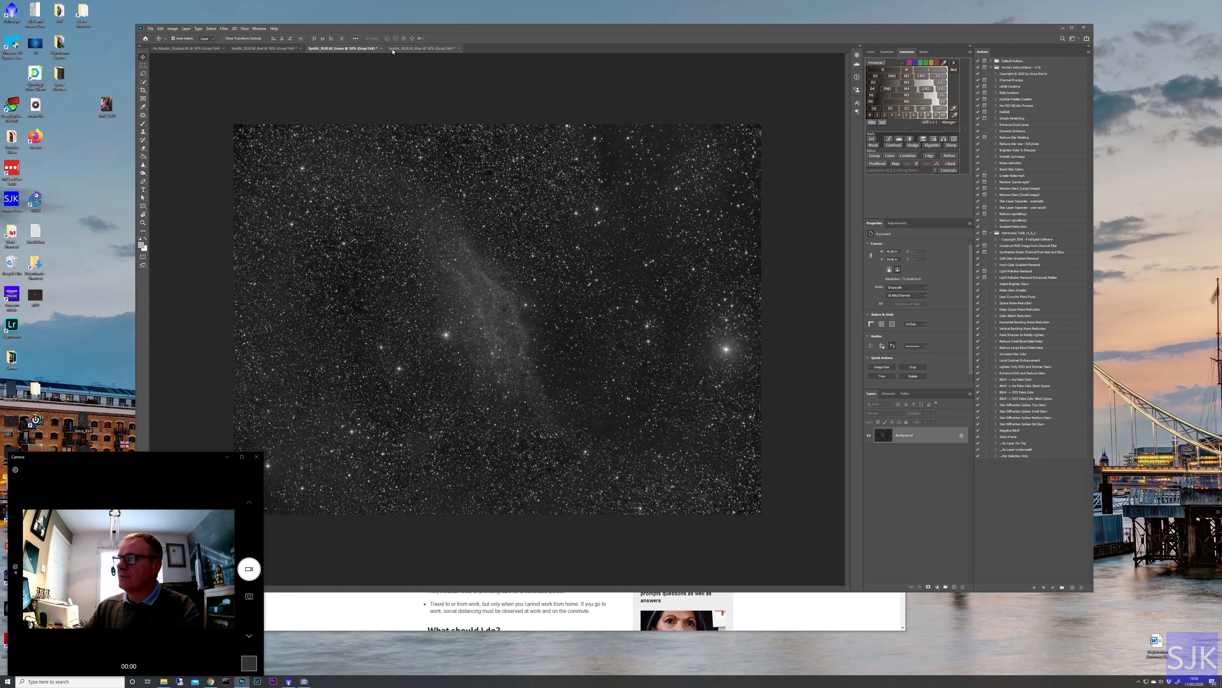
left_click(413, 49)
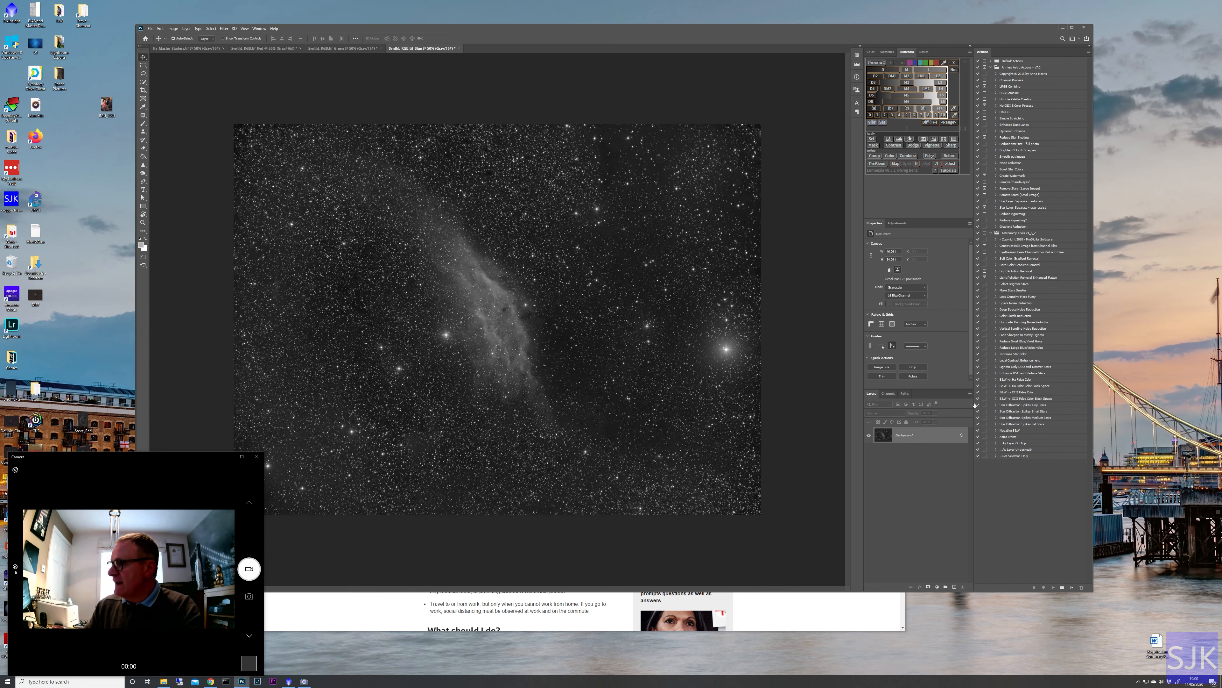
left_click(889, 393)
left_click(971, 394)
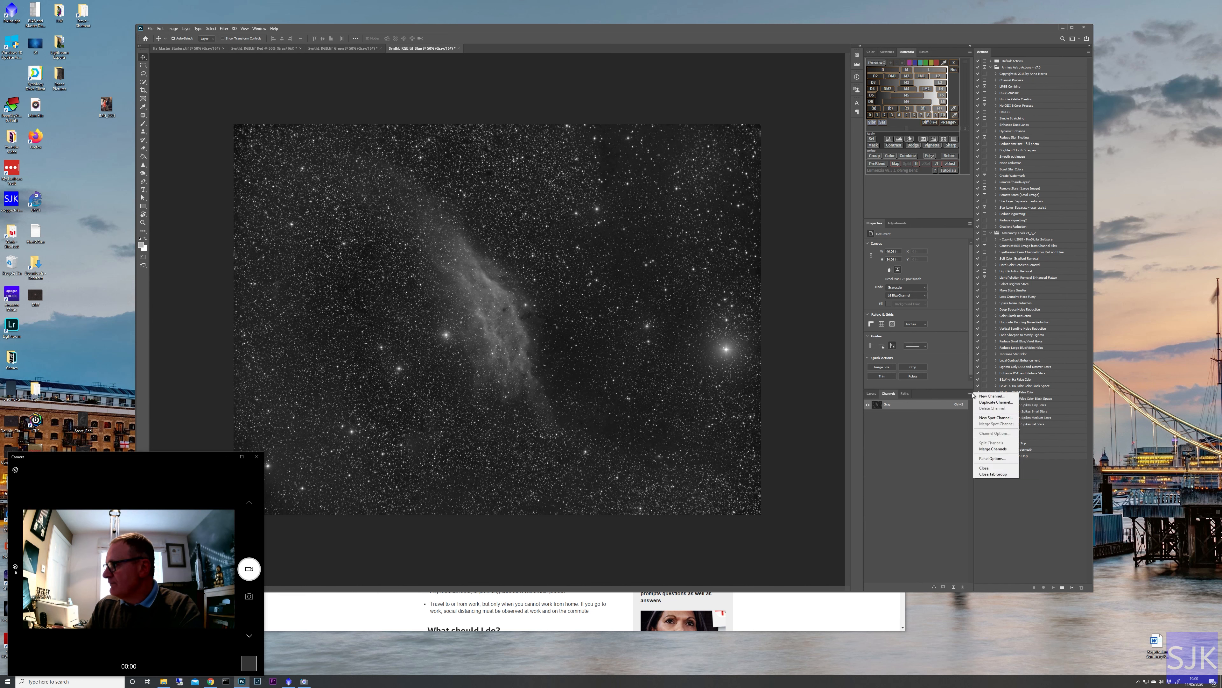
left_click(989, 450)
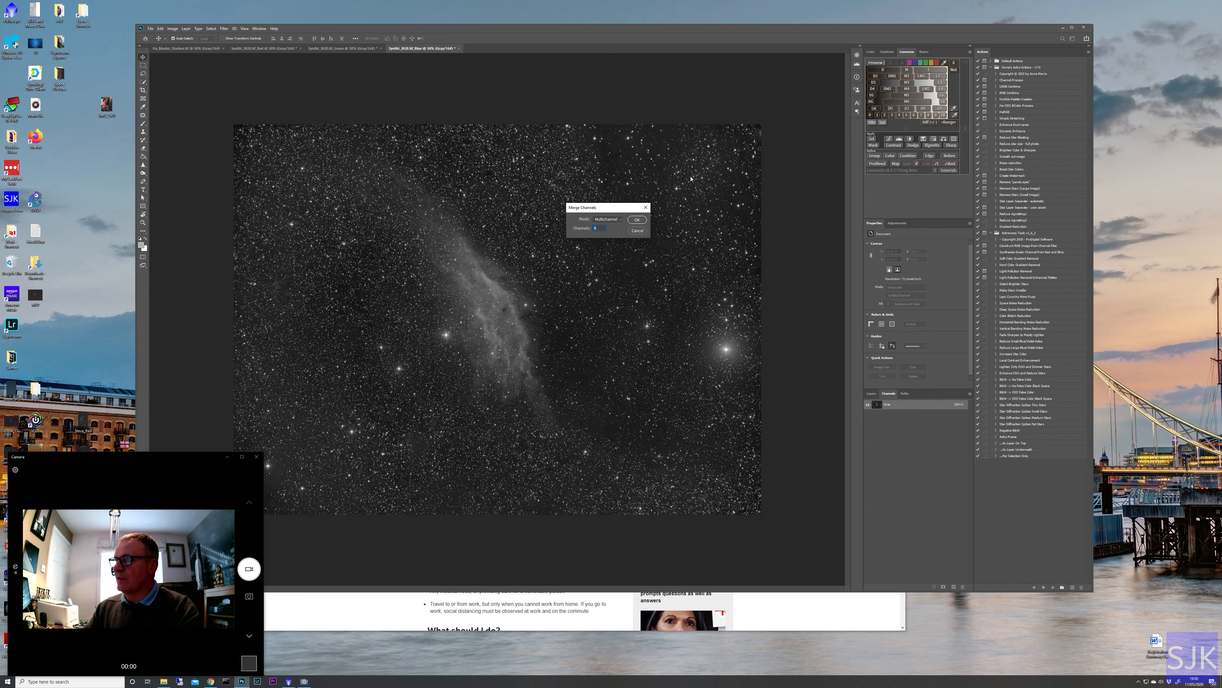
left_click(620, 219)
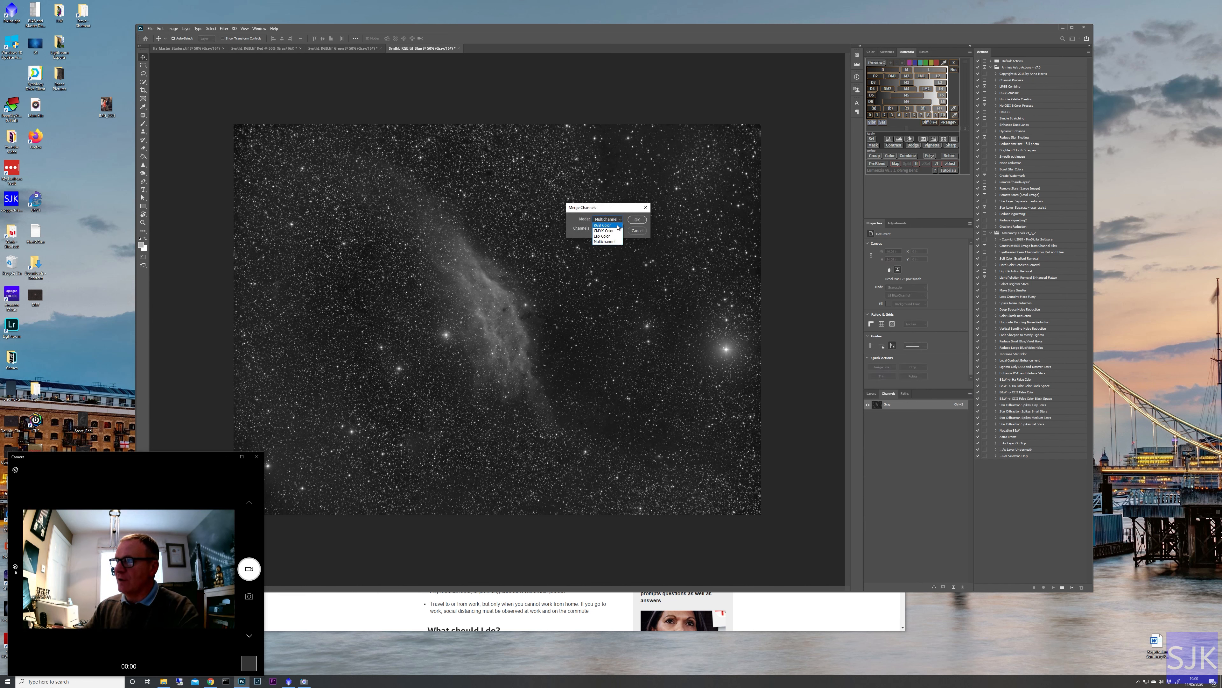
left_click(618, 225)
left_click(637, 220)
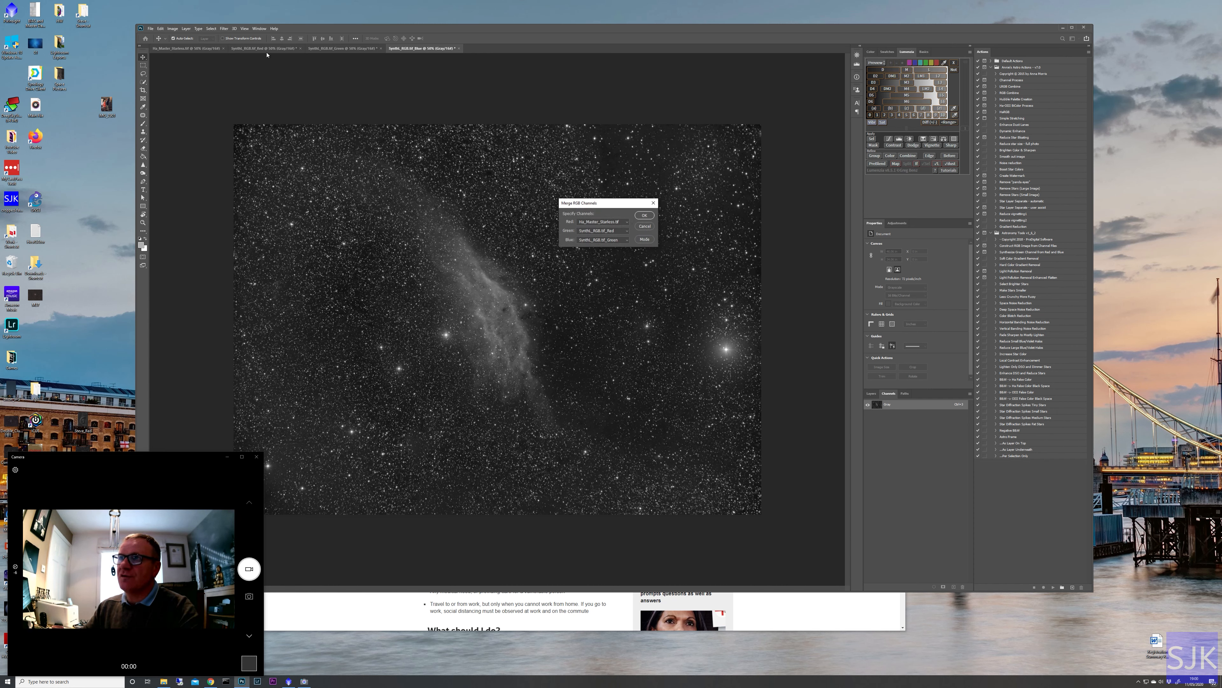
Assign the SynthL_RGB red, green and blue documents to their matching channels and merge them into one RGB image.
left_click(631, 221)
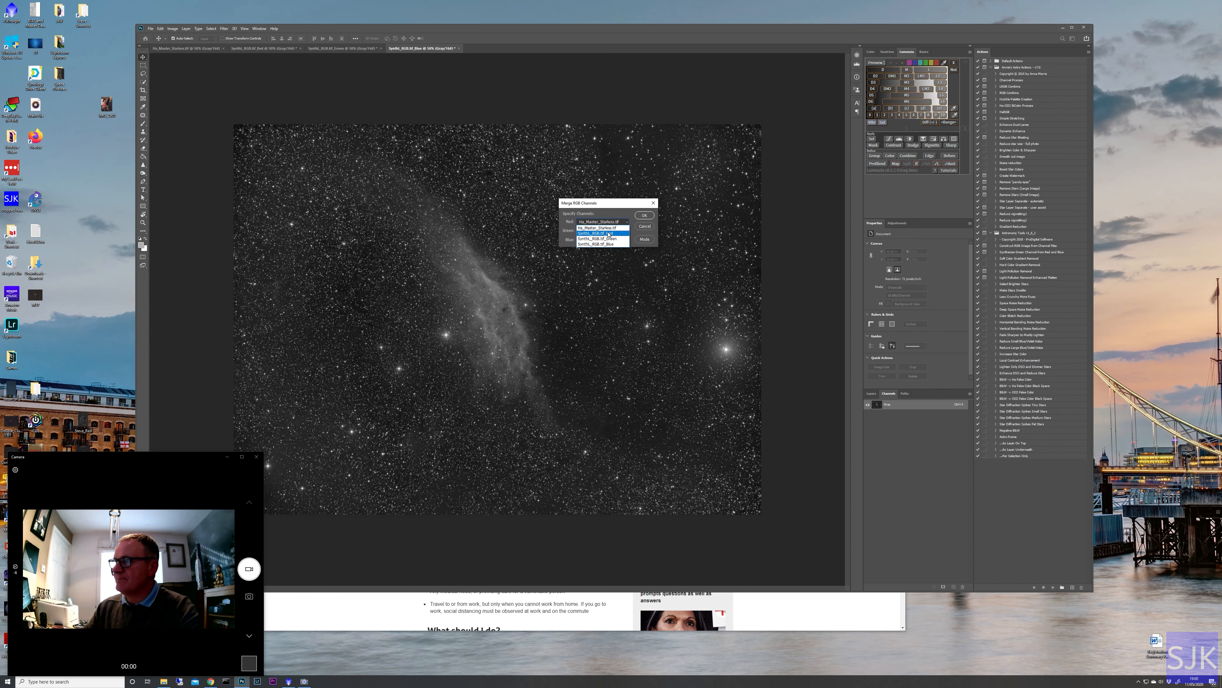
left_click(627, 234)
left_click(627, 234)
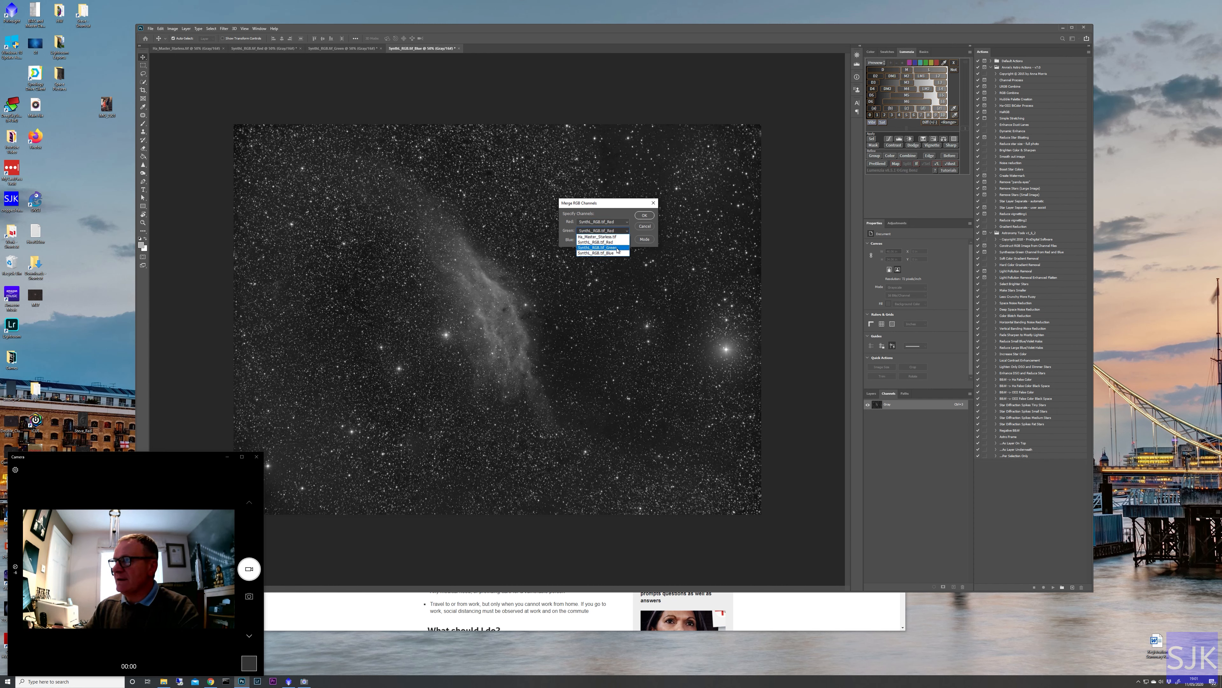
left_click(620, 247)
left_click(626, 240)
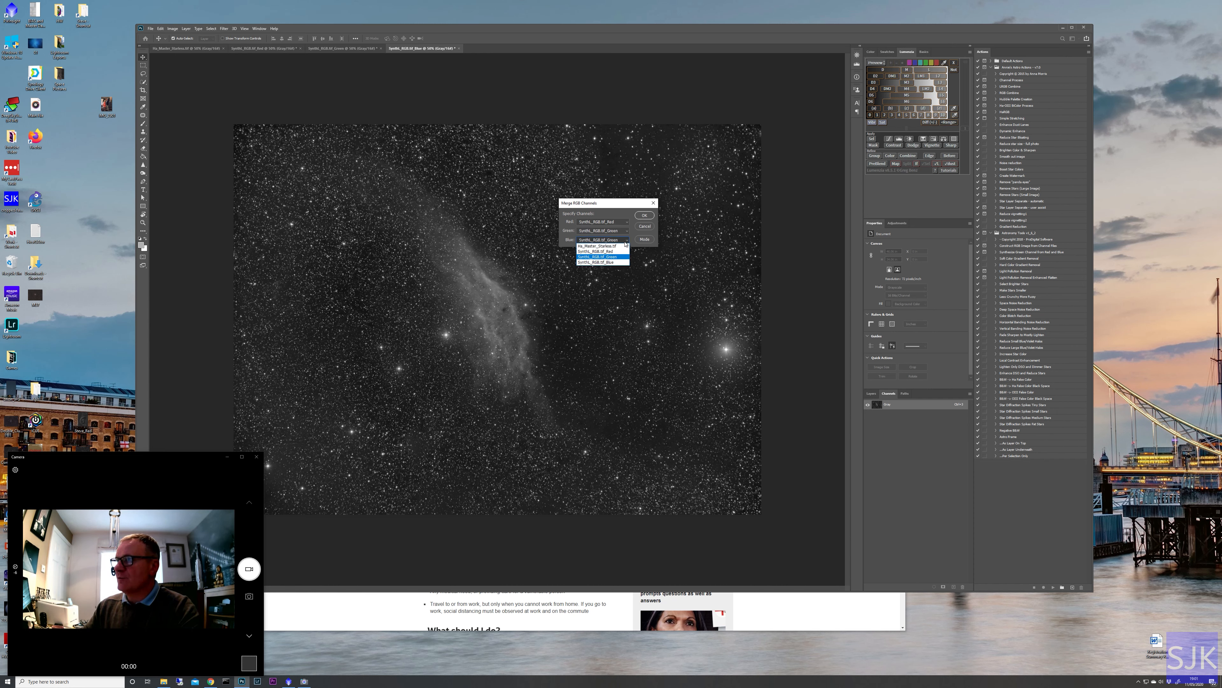
left_click(618, 261)
left_click(645, 215)
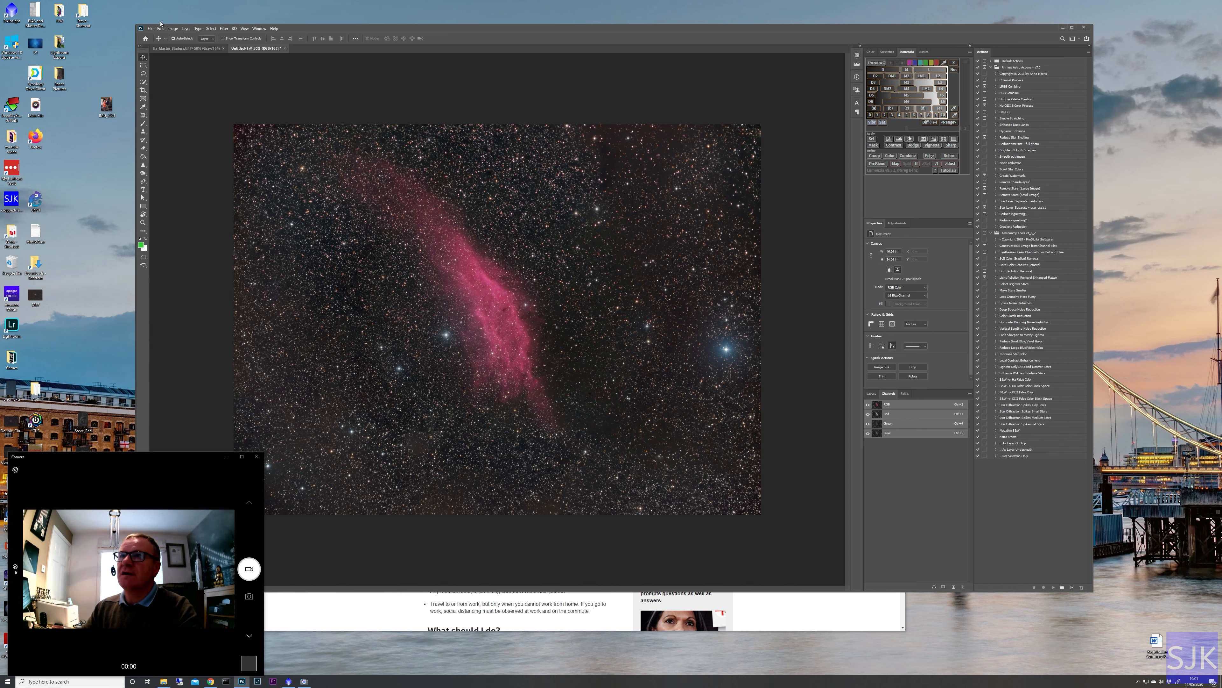
Open the original SynthL_RGB image from the PI_Exports folder and compare it with the newly merged RGB image.
left_click(150, 28)
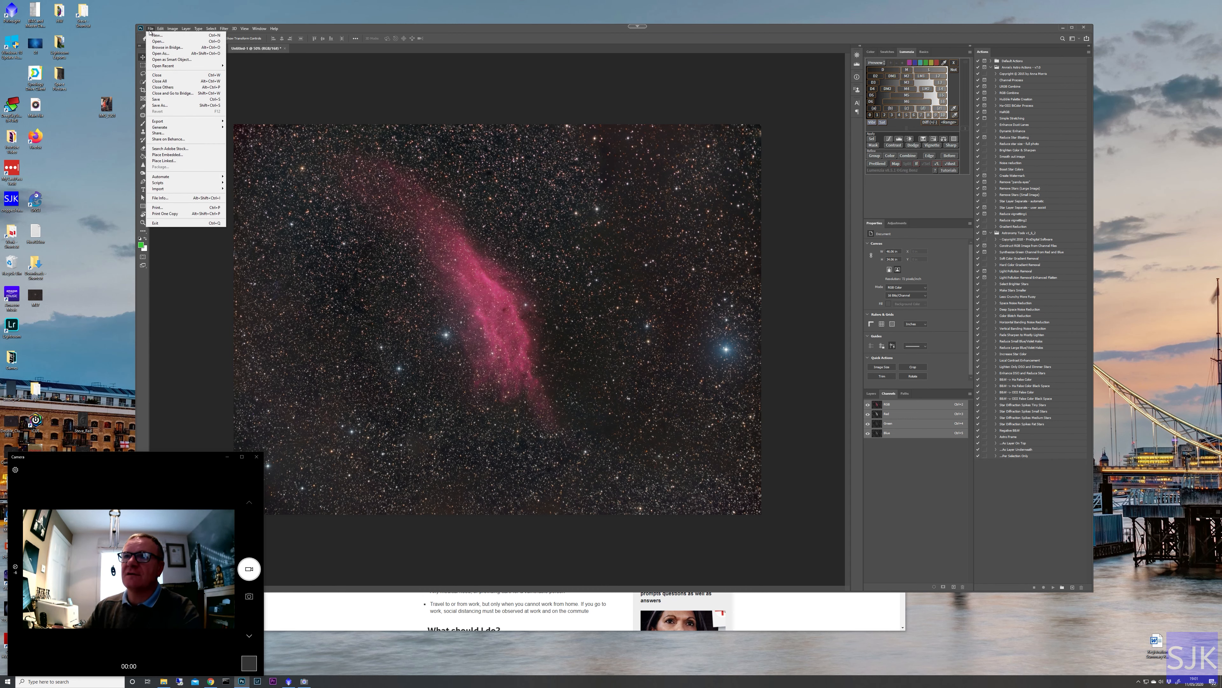
left_click(159, 41)
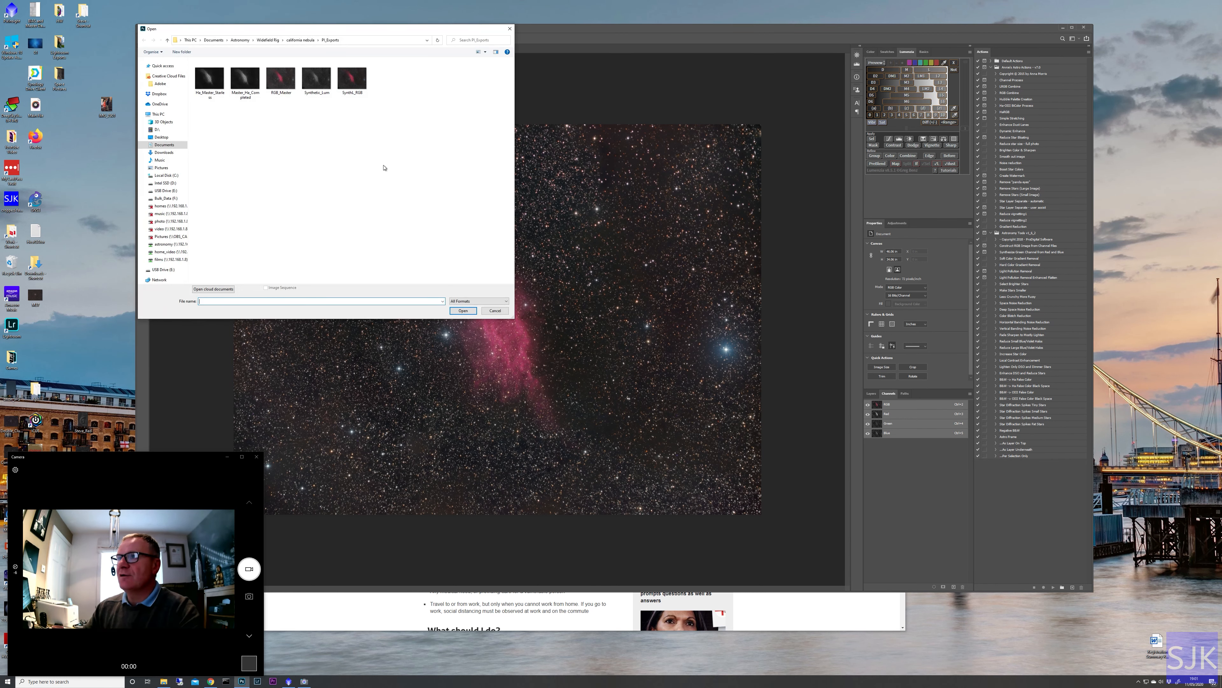
left_click(352, 78)
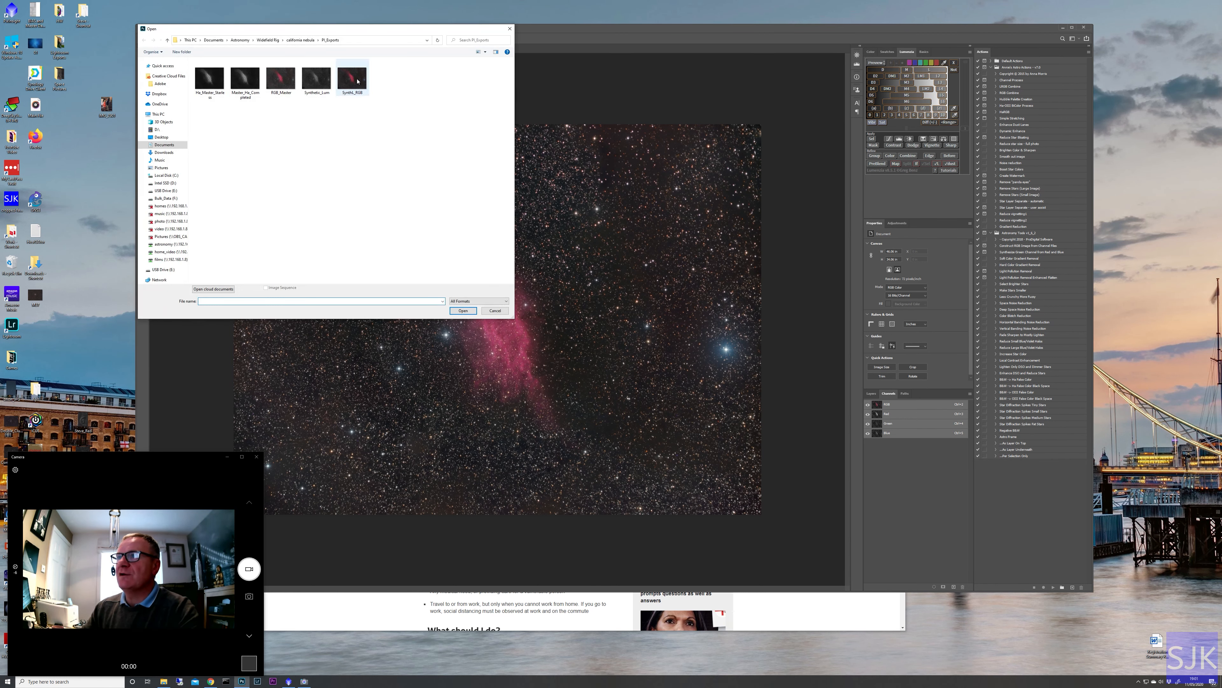
left_click(462, 310)
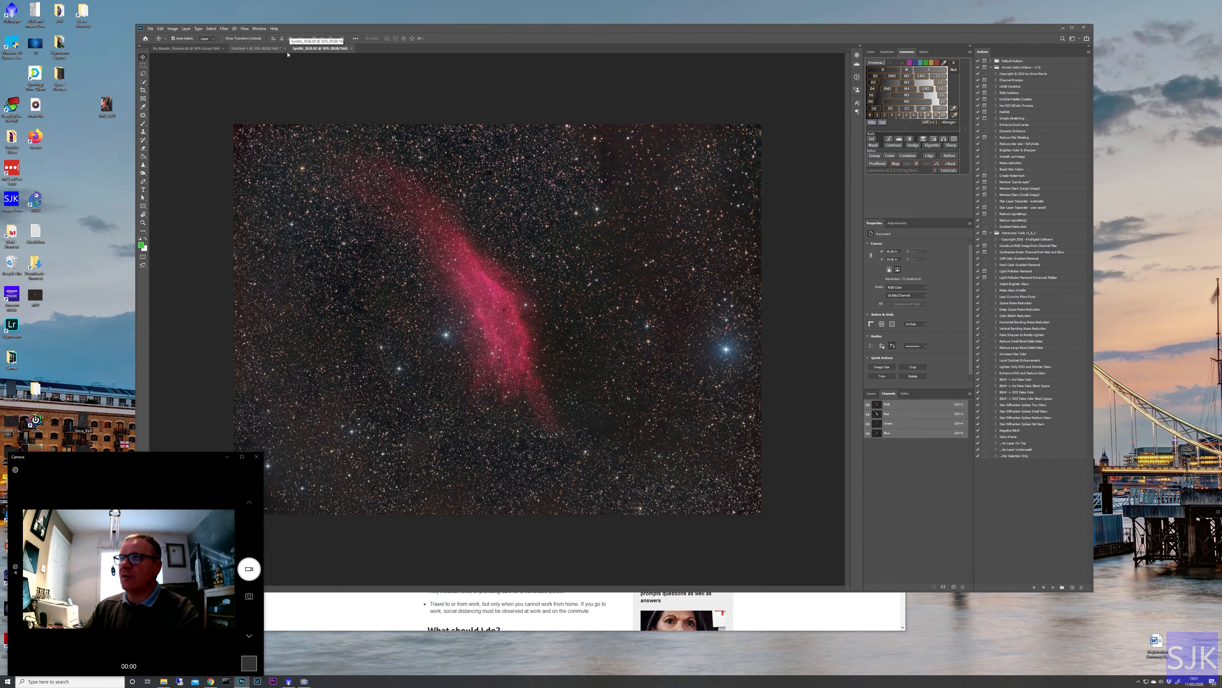
left_click(269, 49)
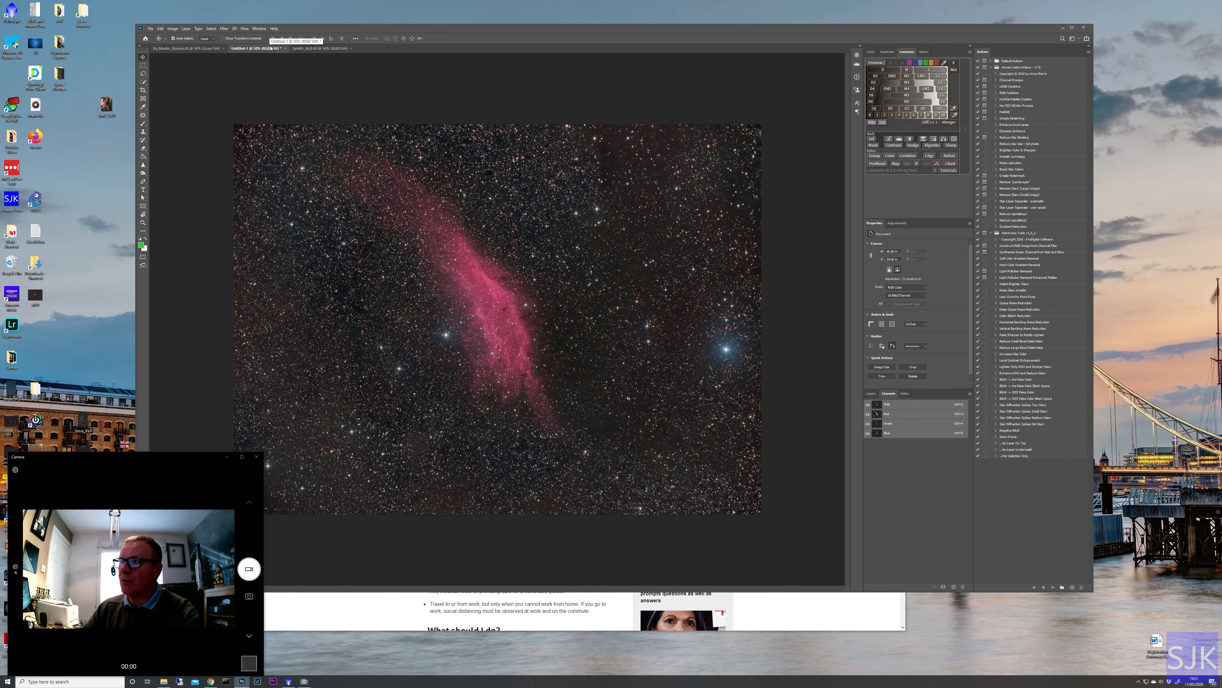
left_click(299, 49)
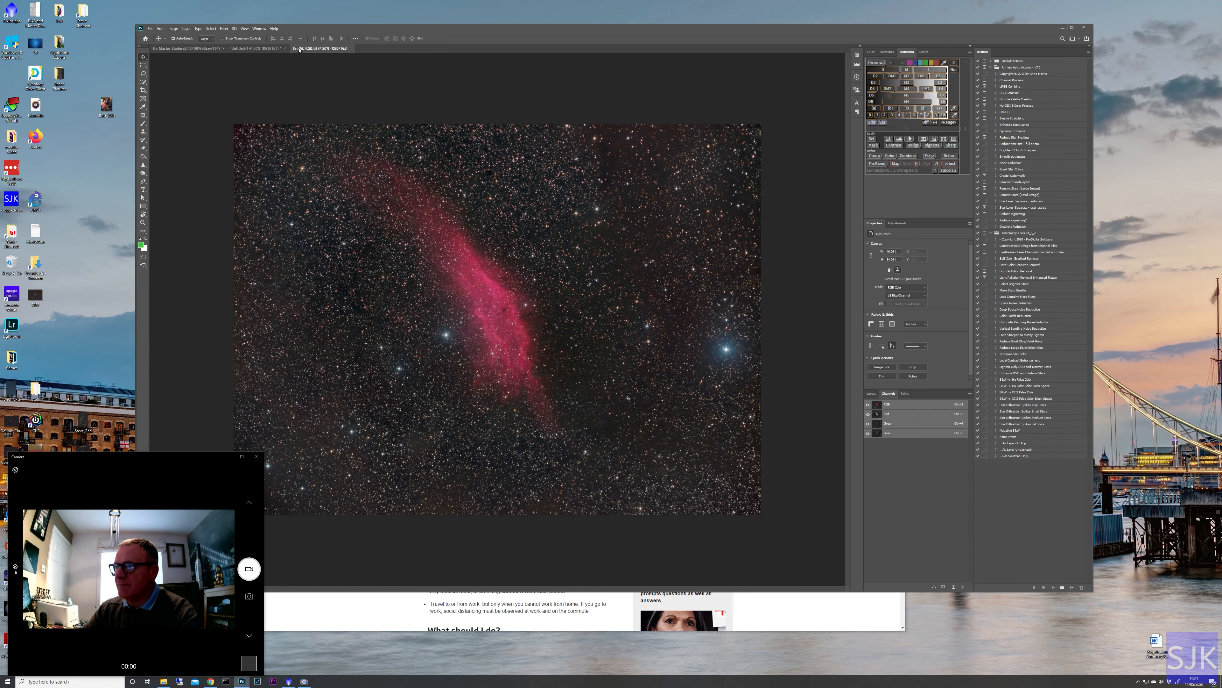
left_click(272, 49)
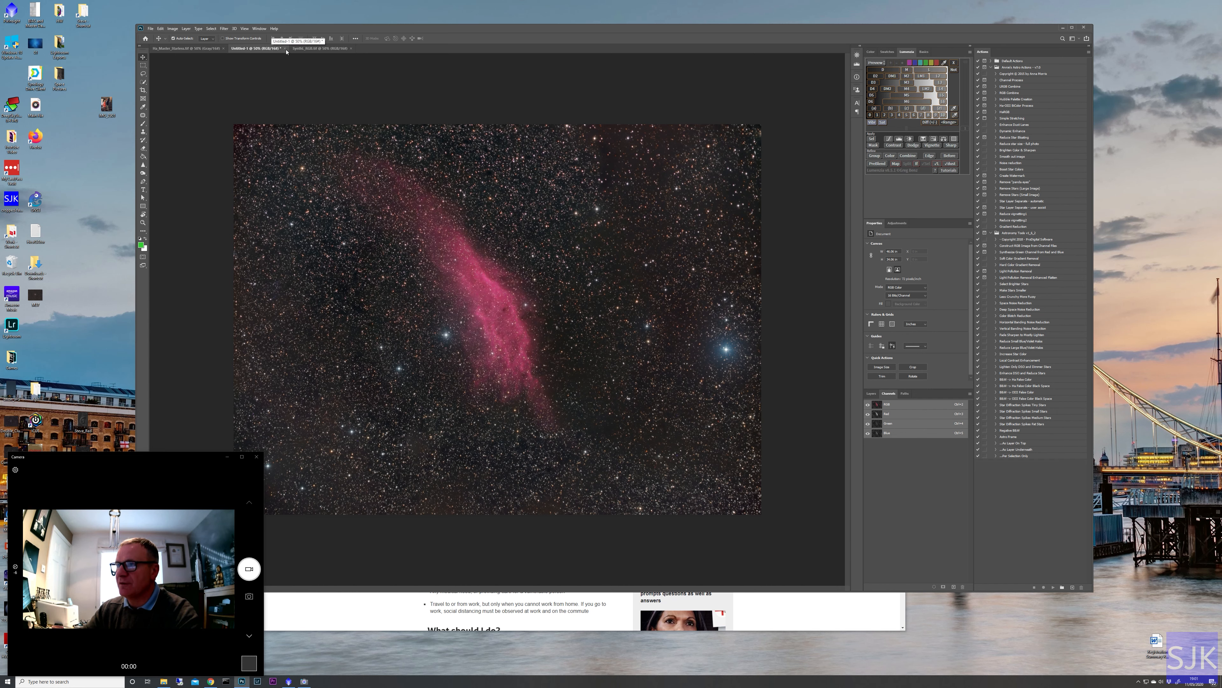
Compare the merged RGB image with the original SynthL_RGB image by alternating between the two documents.
left_click(308, 49)
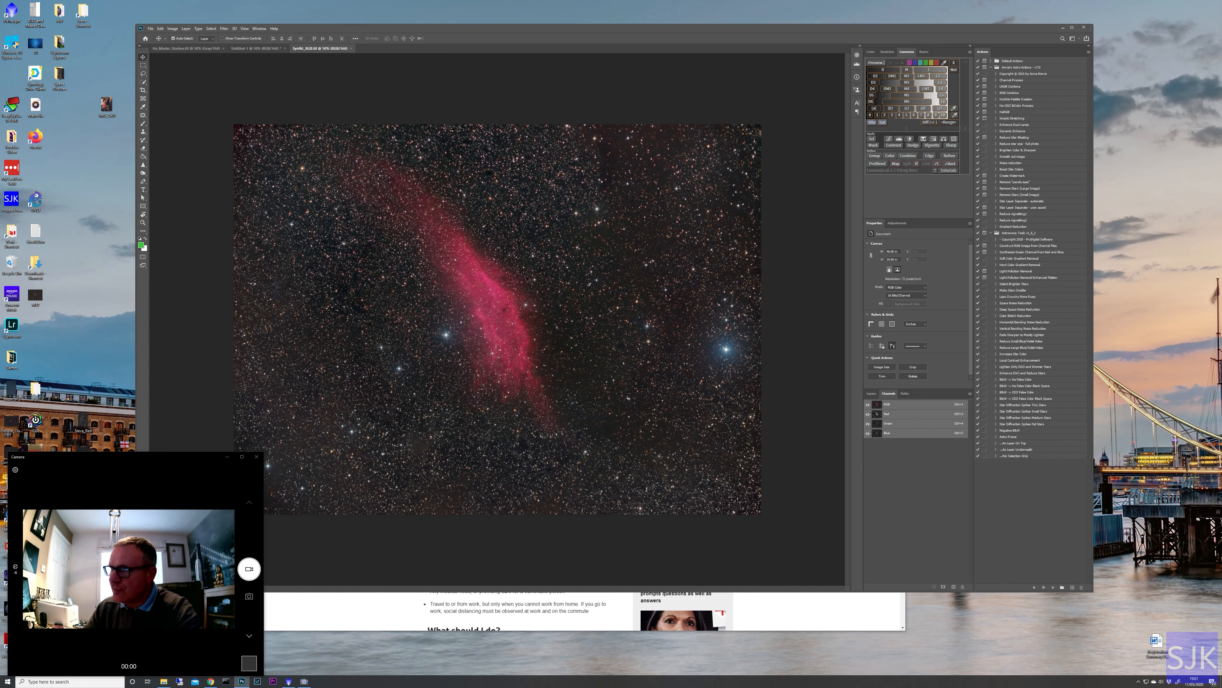
left_click(275, 49)
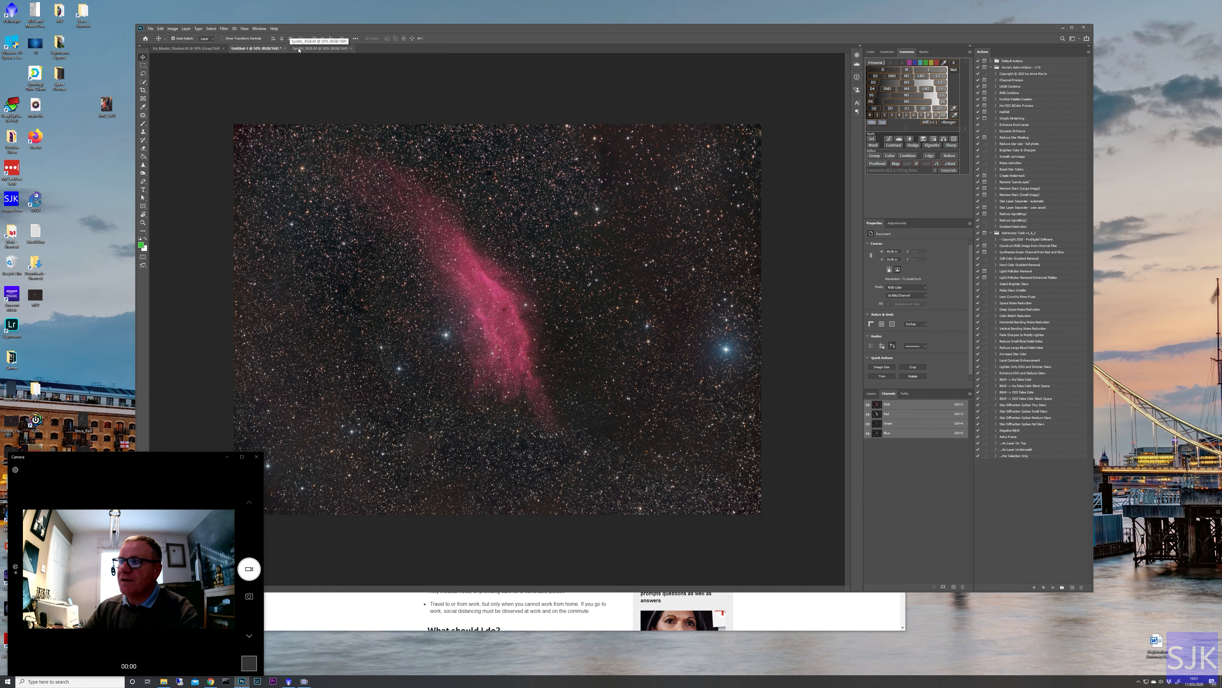
left_click(299, 49)
left_click(273, 50)
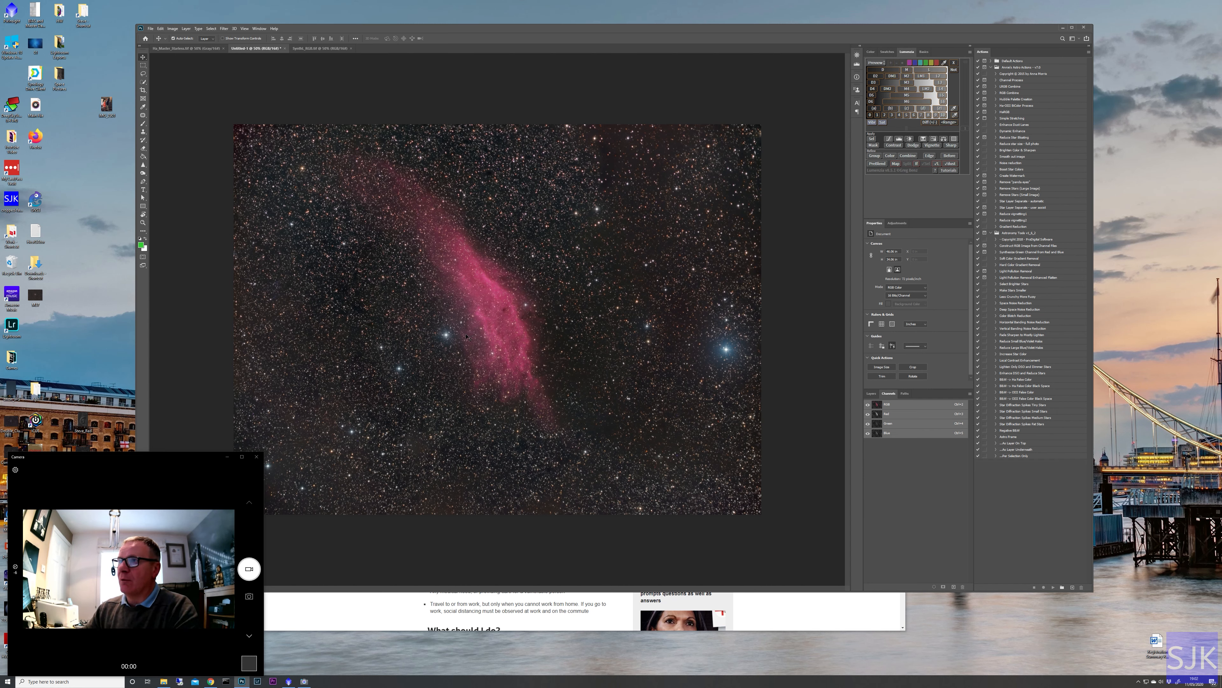
Inspect the nebula in the merged RGB image at closer zoom and close the original SynthL_RGB document.
left_click(867, 394)
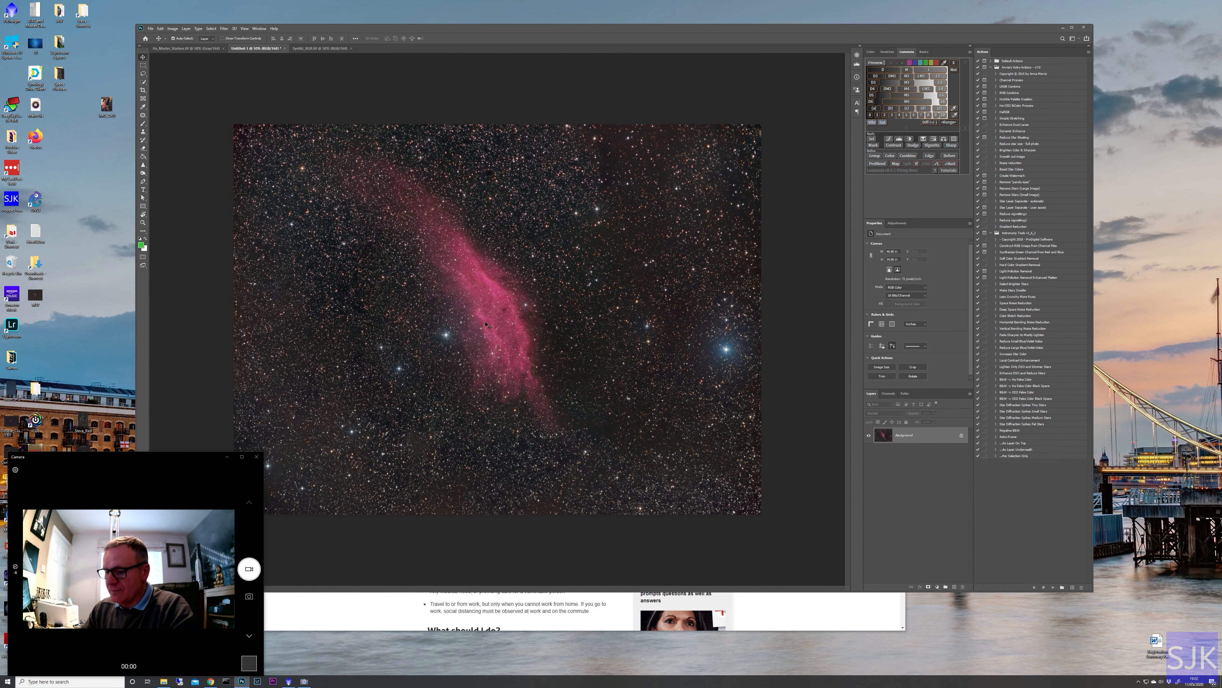
key("z")
left_click_drag(485, 323, 505, 318)
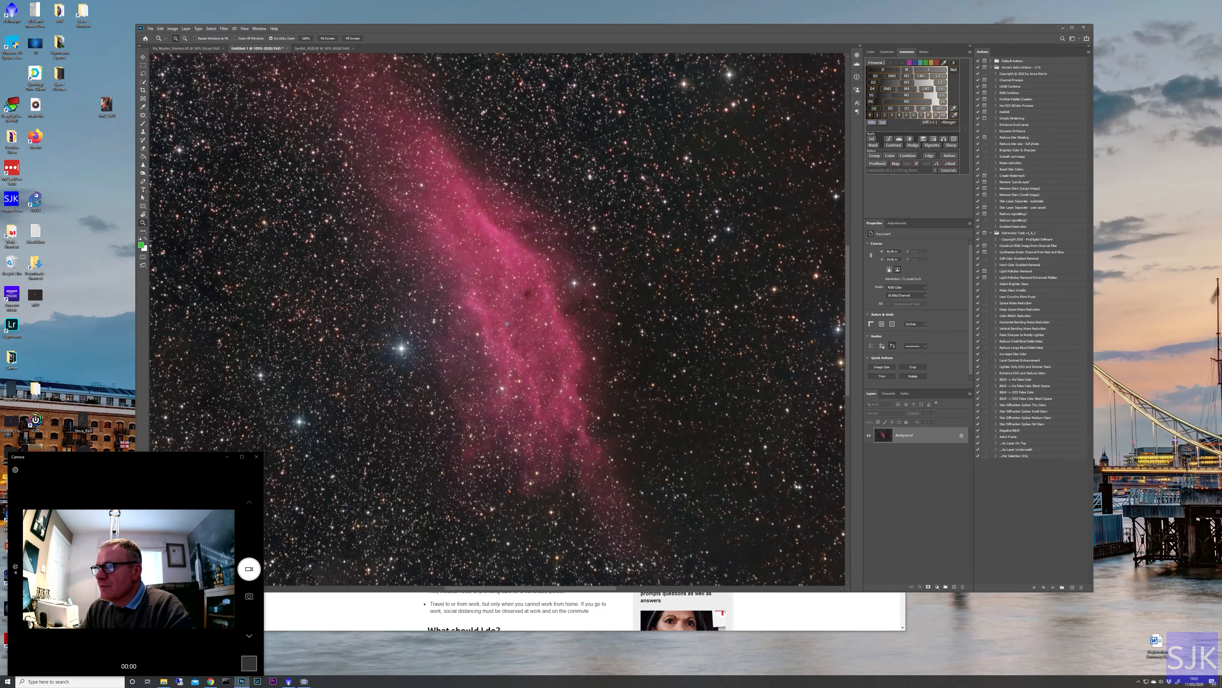
left_click_drag(507, 324, 476, 270)
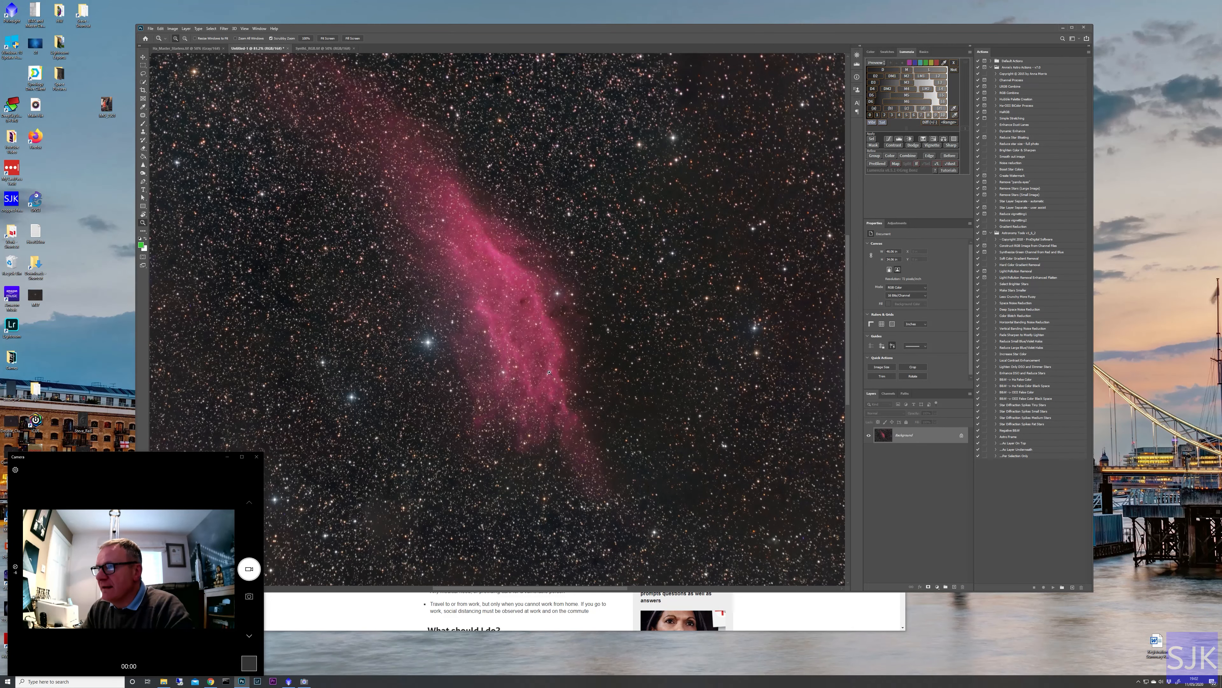
mouse_move(499, 351)
left_mouse_down()
mouse_move(511, 349)
mouse_move(494, 338)
left_mouse_up()
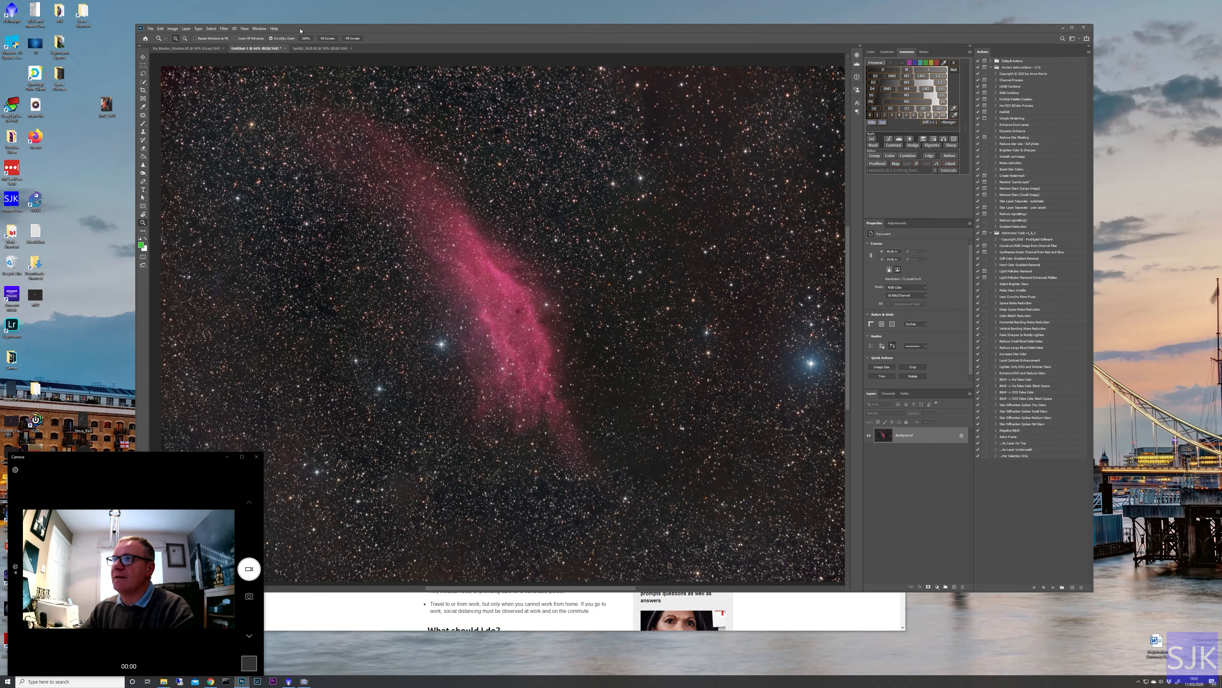
left_click(350, 49)
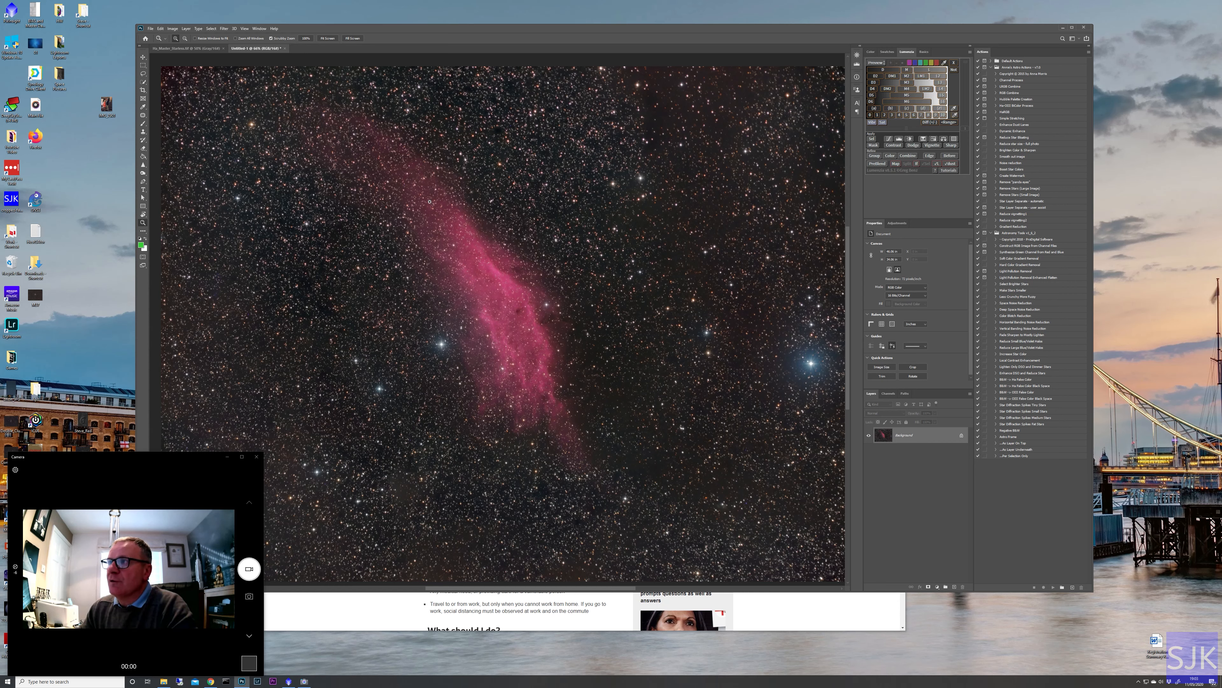
Convert the starless Ha master document from Grayscale to RGB Color mode.
left_click(198, 49)
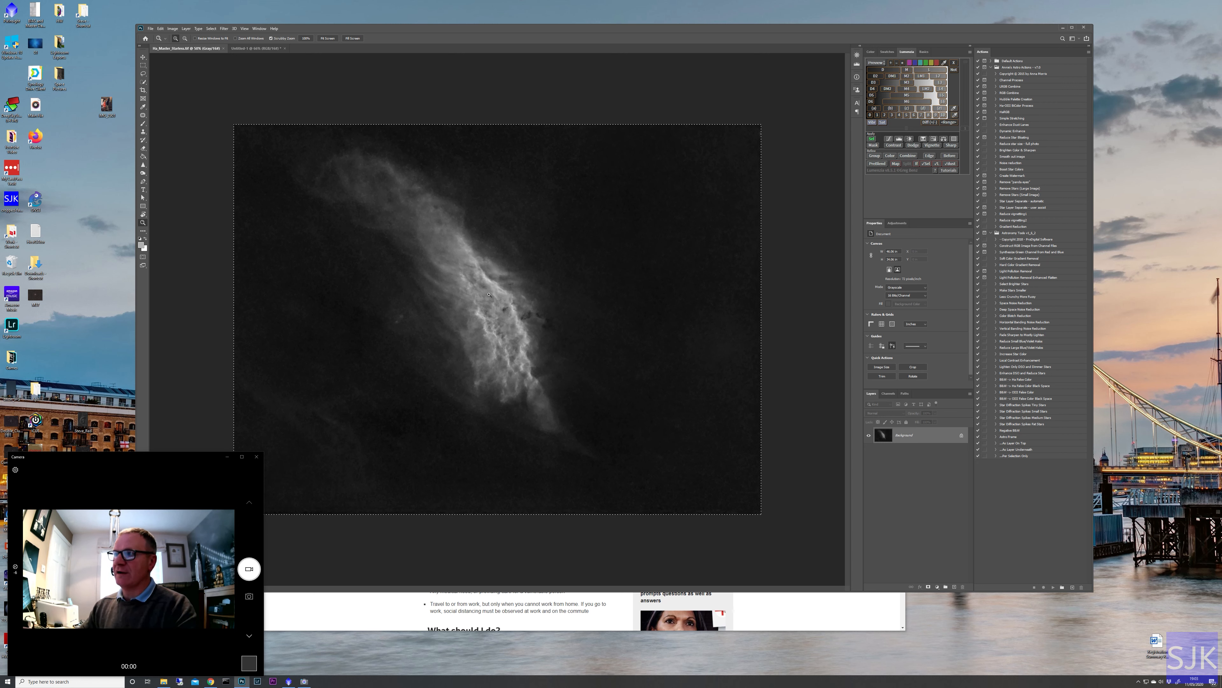
left_click(172, 28)
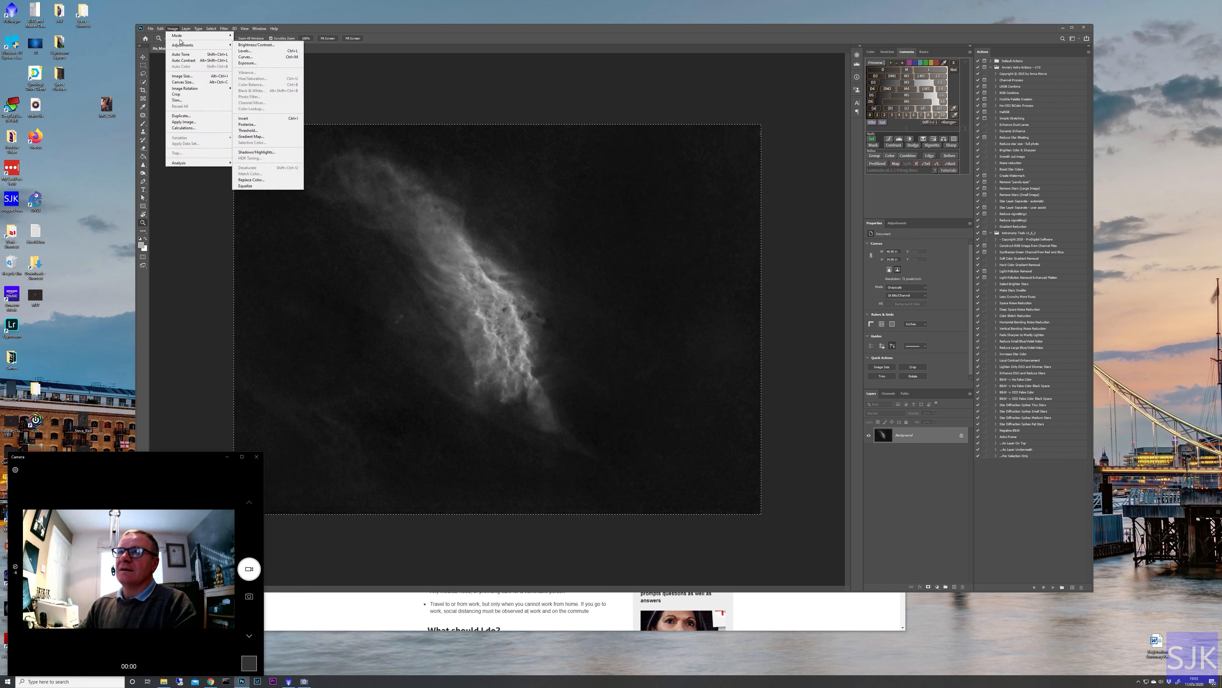
mouse_move(182, 35)
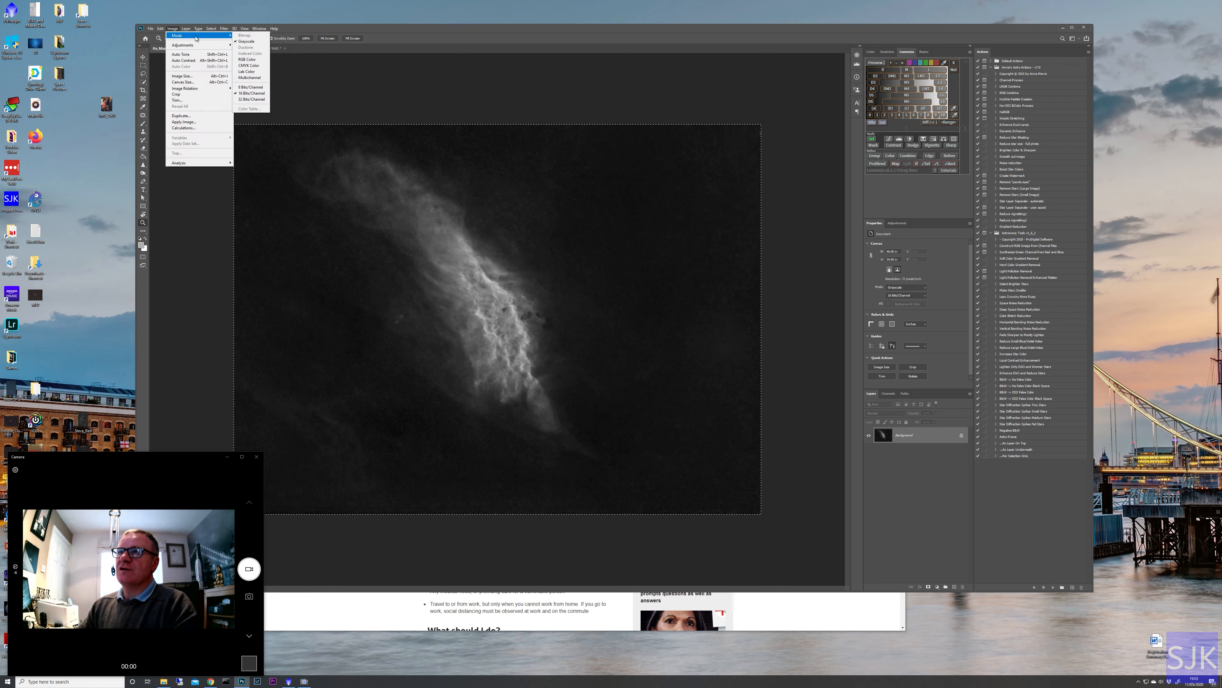
left_click(249, 60)
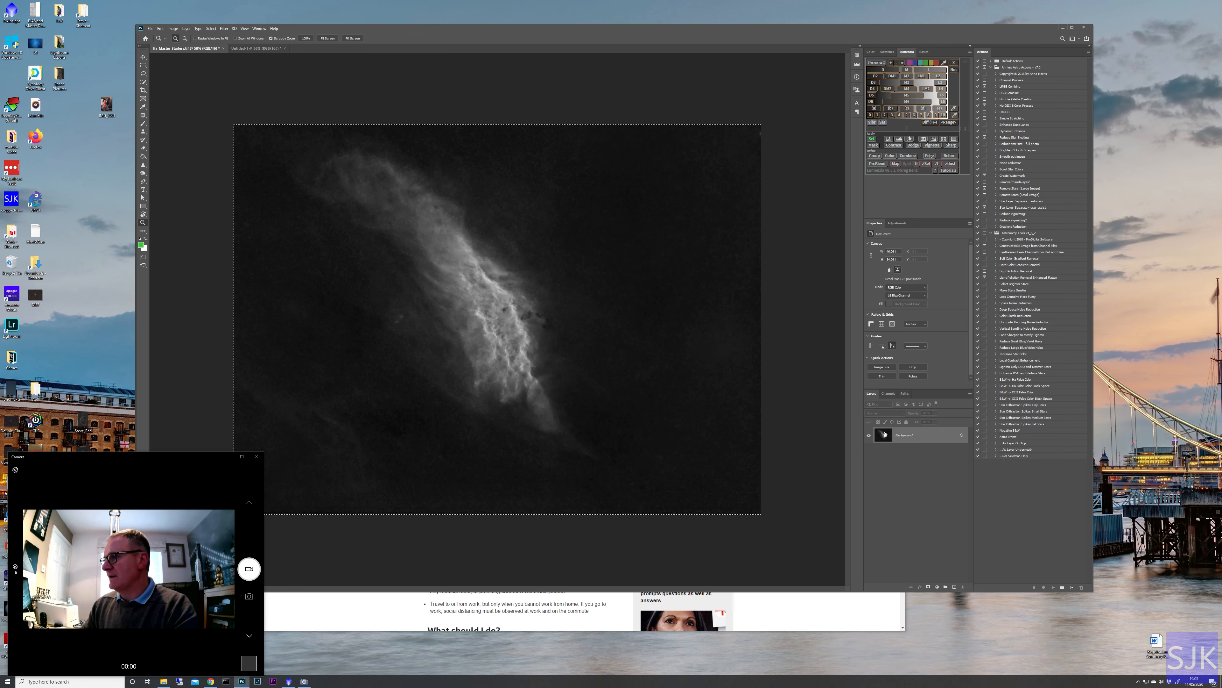
Isolate the blue channel of the Ha image and try painting over its upper part with an enlarged brush.
left_click(889, 393)
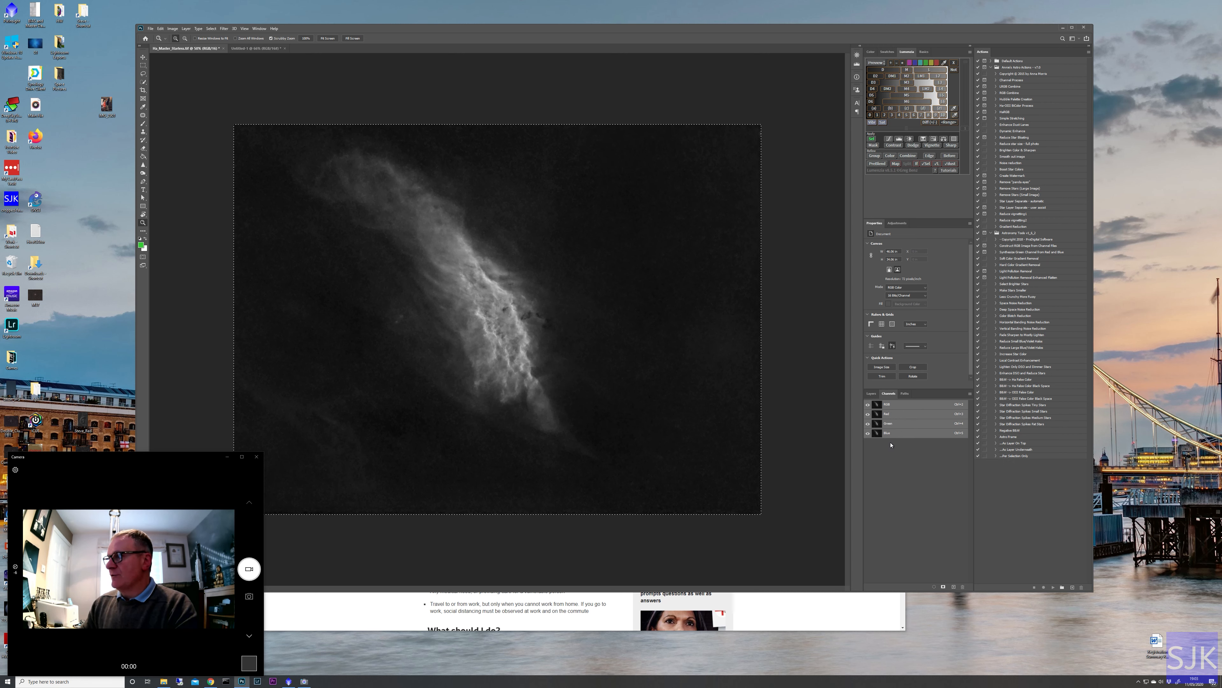
key("b")
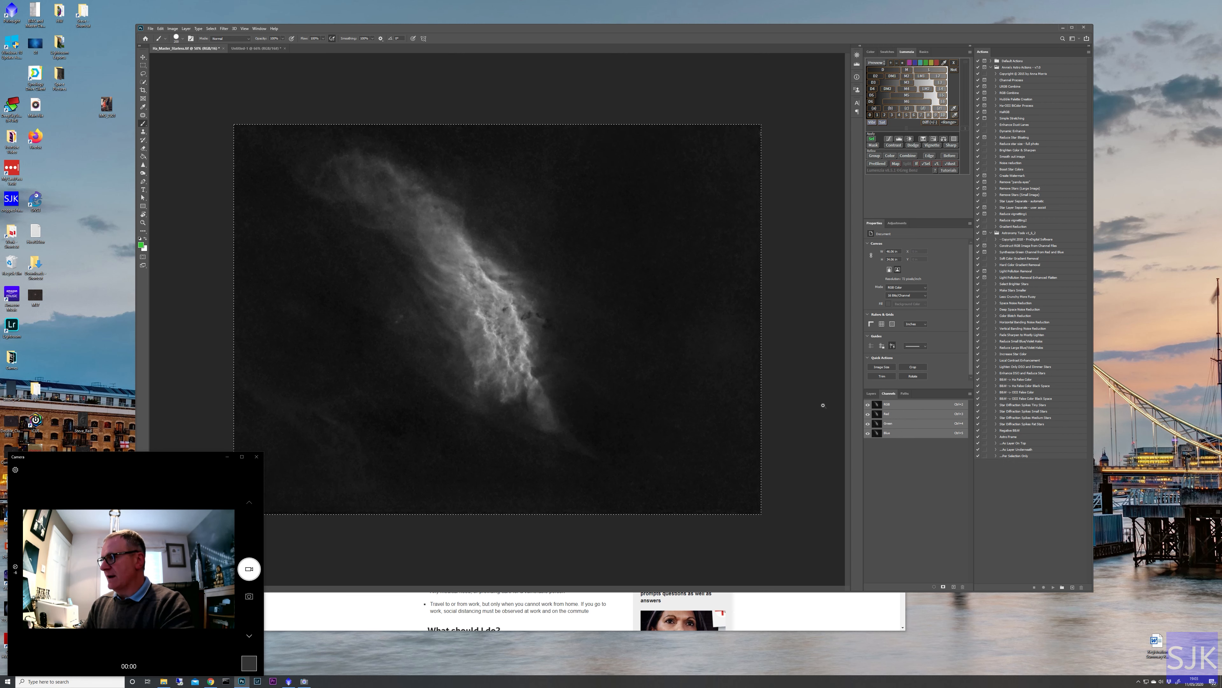
left_click(897, 433)
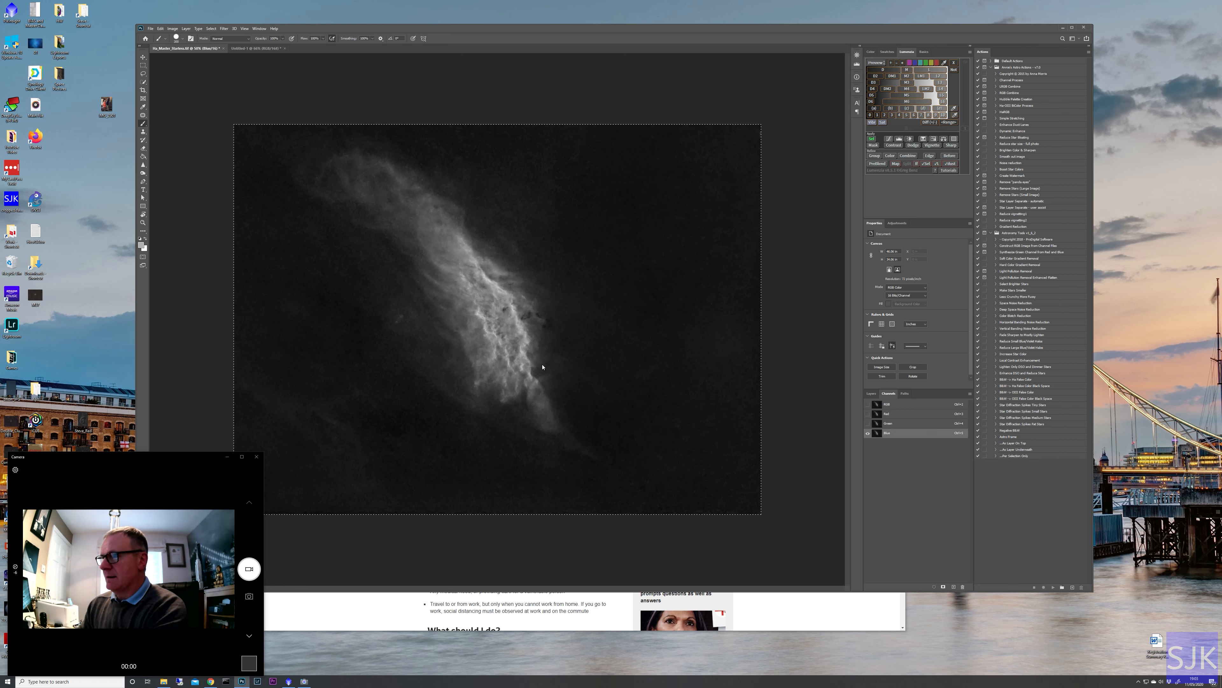
key("bracketright")
key("bracketright")
key("bracketright")
key("bracketright")
mouse_move(269, 166)
left_mouse_down()
mouse_move(253, 169)
mouse_move(703, 130)
left_mouse_up()
Set the foreground colour to black, paint over the entire blue channel of the Ha image, and view the RGB composite.
left_click(142, 246)
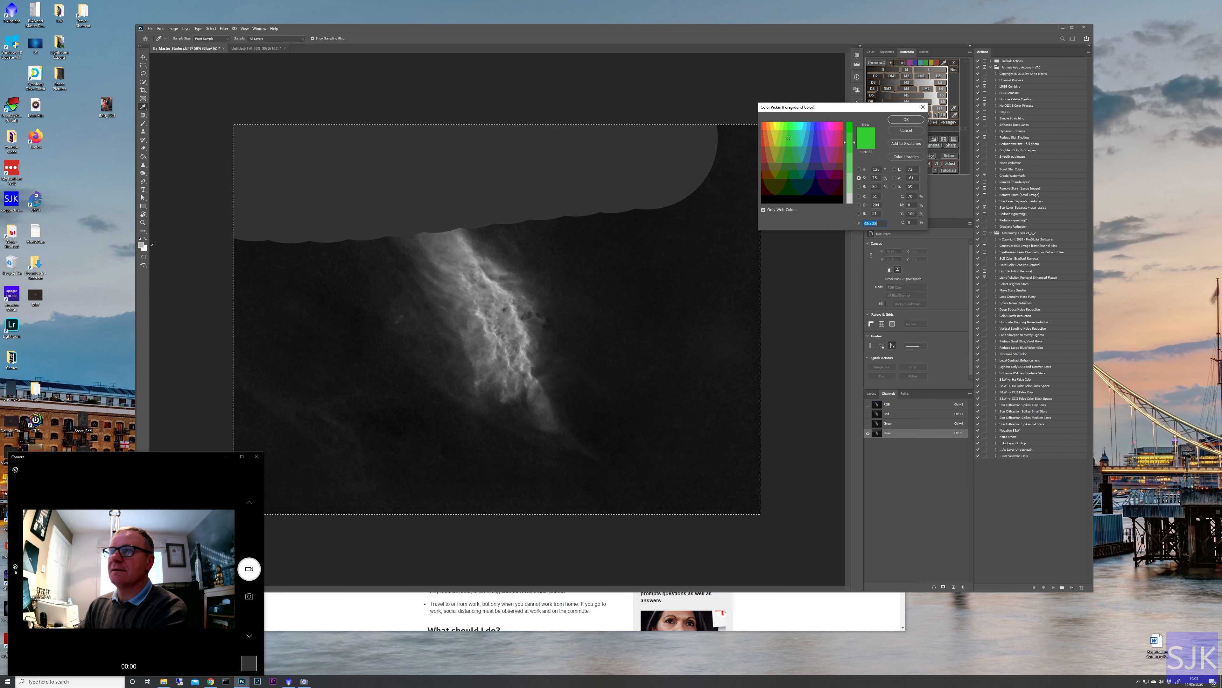
left_click(796, 198)
left_click(909, 122)
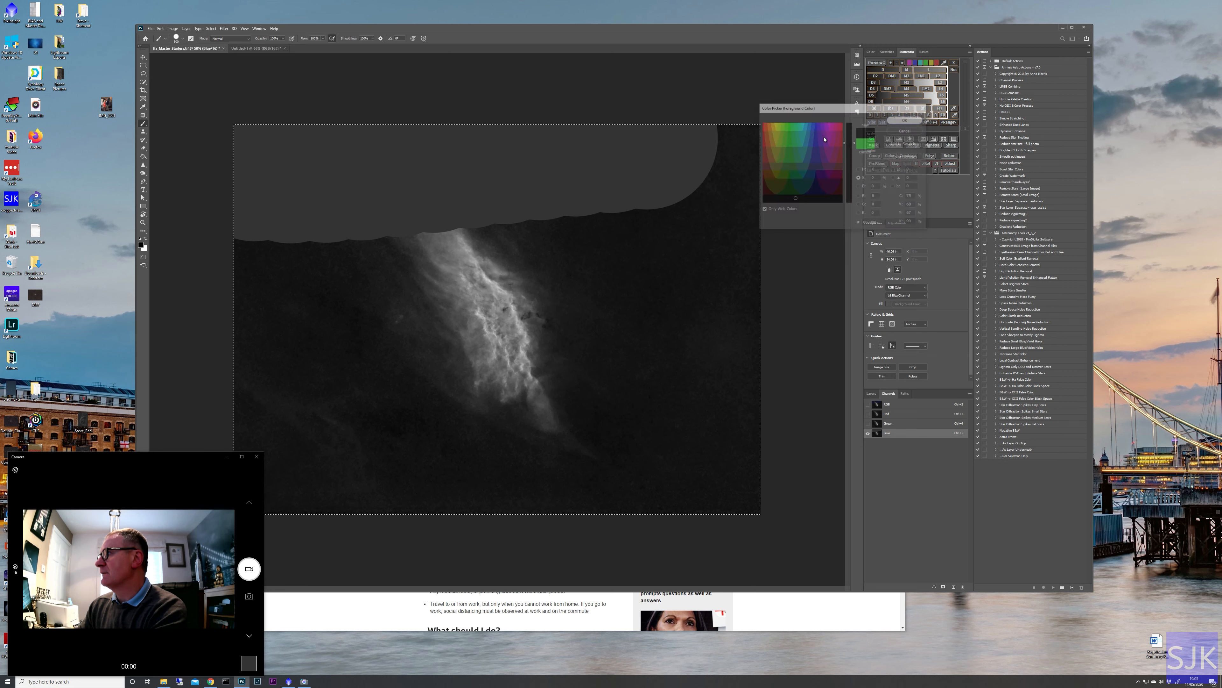
mouse_move(237, 191)
left_mouse_down()
mouse_move(769, 144)
mouse_move(781, 413)
mouse_move(802, 498)
mouse_move(613, 515)
mouse_move(261, 519)
mouse_move(258, 229)
mouse_move(247, 395)
mouse_move(352, 427)
mouse_move(381, 291)
mouse_move(437, 304)
mouse_move(524, 248)
mouse_move(639, 328)
mouse_move(495, 260)
mouse_move(554, 210)
mouse_move(454, 464)
mouse_move(300, 538)
mouse_move(425, 471)
mouse_move(461, 428)
mouse_move(713, 337)
mouse_move(689, 301)
mouse_move(451, 161)
left_mouse_up()
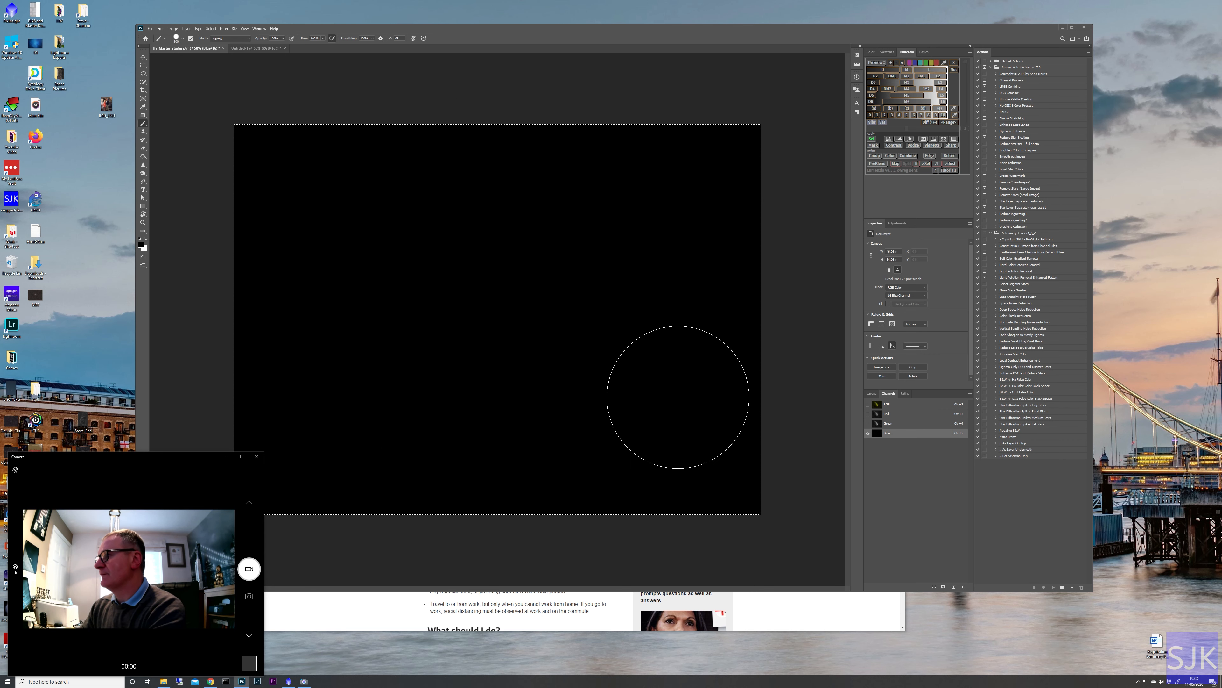
left_click(886, 405)
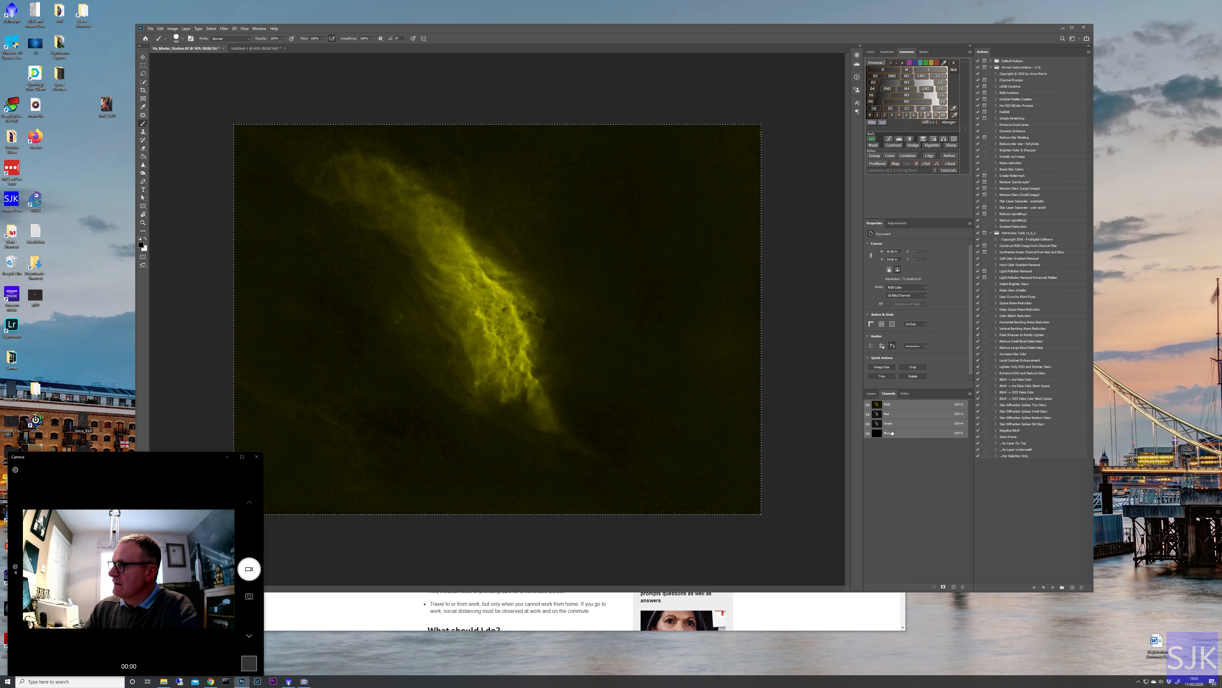
Paint the entire green channel of the Ha image black and view the RGB composite.
left_click(892, 426)
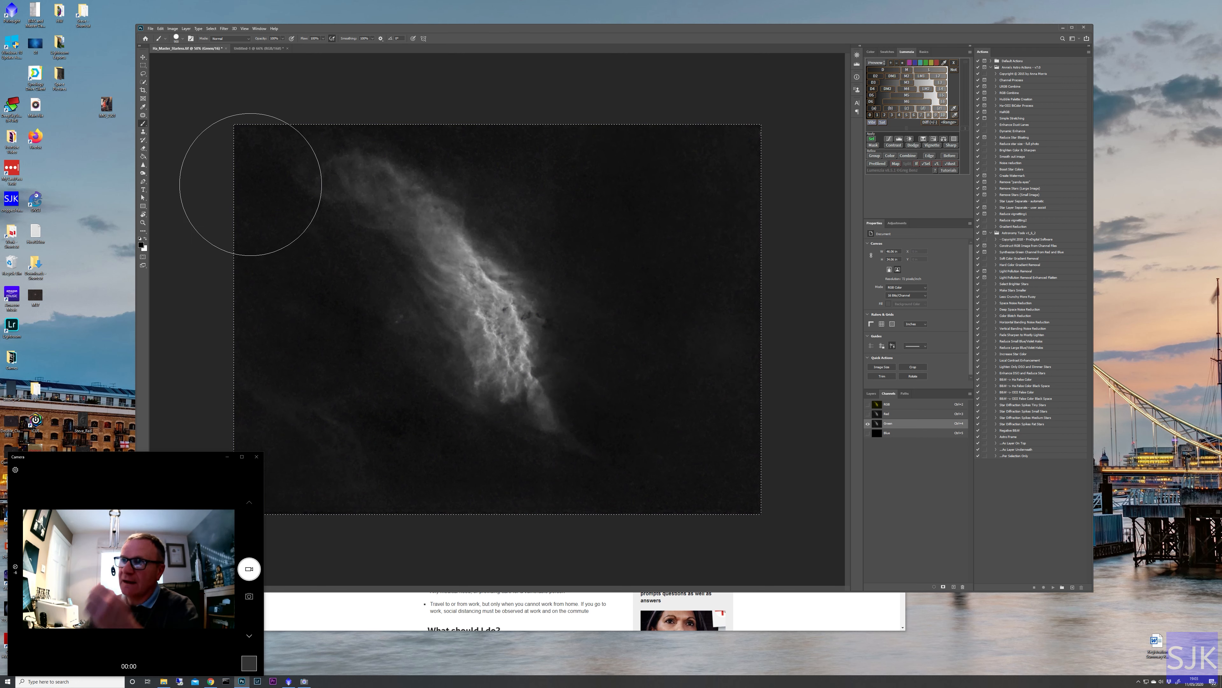
left_click_drag(251, 177, 529, 181)
mouse_move(682, 133)
left_mouse_down()
mouse_move(770, 230)
mouse_move(798, 509)
mouse_move(207, 508)
mouse_move(220, 260)
mouse_move(258, 246)
mouse_move(277, 382)
mouse_move(307, 446)
mouse_move(344, 285)
mouse_move(428, 299)
mouse_move(459, 462)
mouse_move(519, 301)
mouse_move(512, 209)
mouse_move(673, 241)
mouse_move(705, 415)
mouse_move(601, 423)
mouse_move(596, 303)
mouse_move(476, 313)
left_mouse_up()
left_click(896, 406)
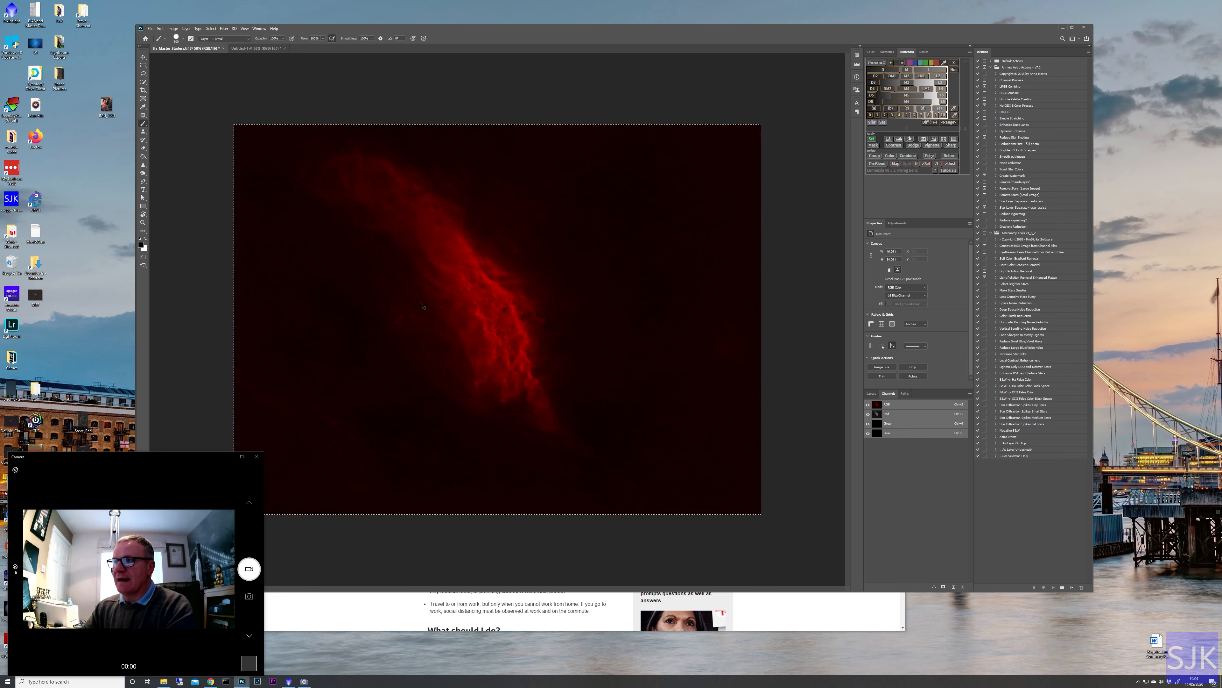
Paste the red-coloured Ha image into the merged RGB document as a new layer above the background.
key("v")
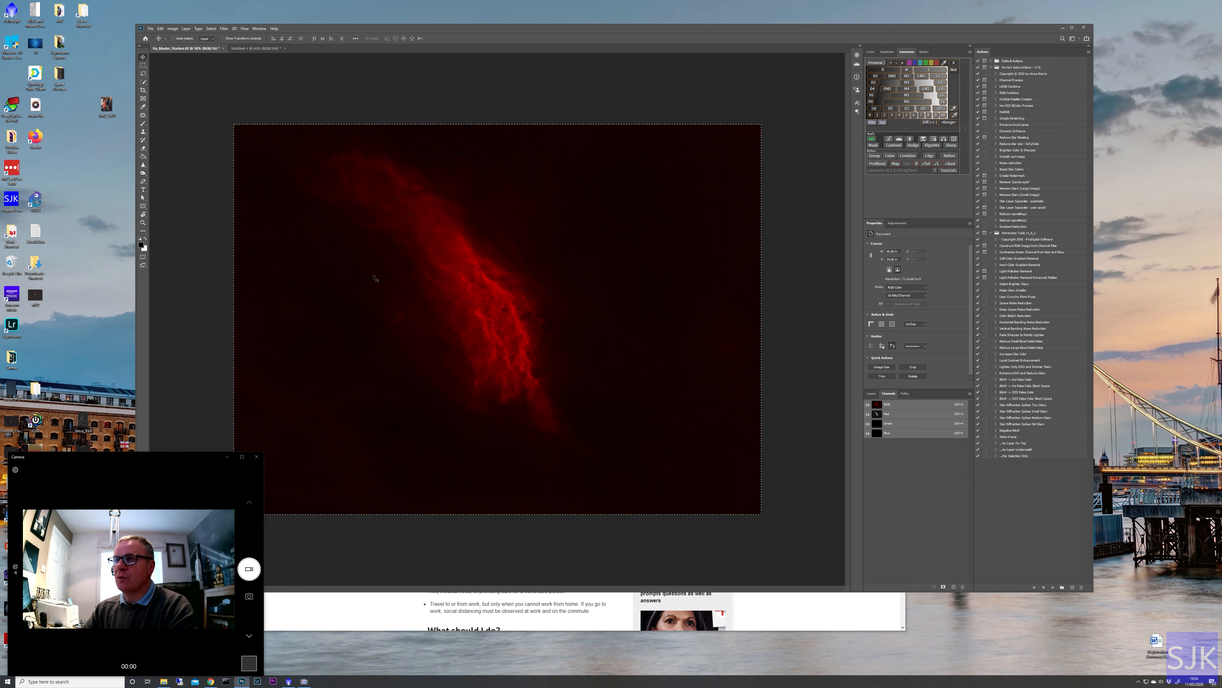
left_click(255, 48)
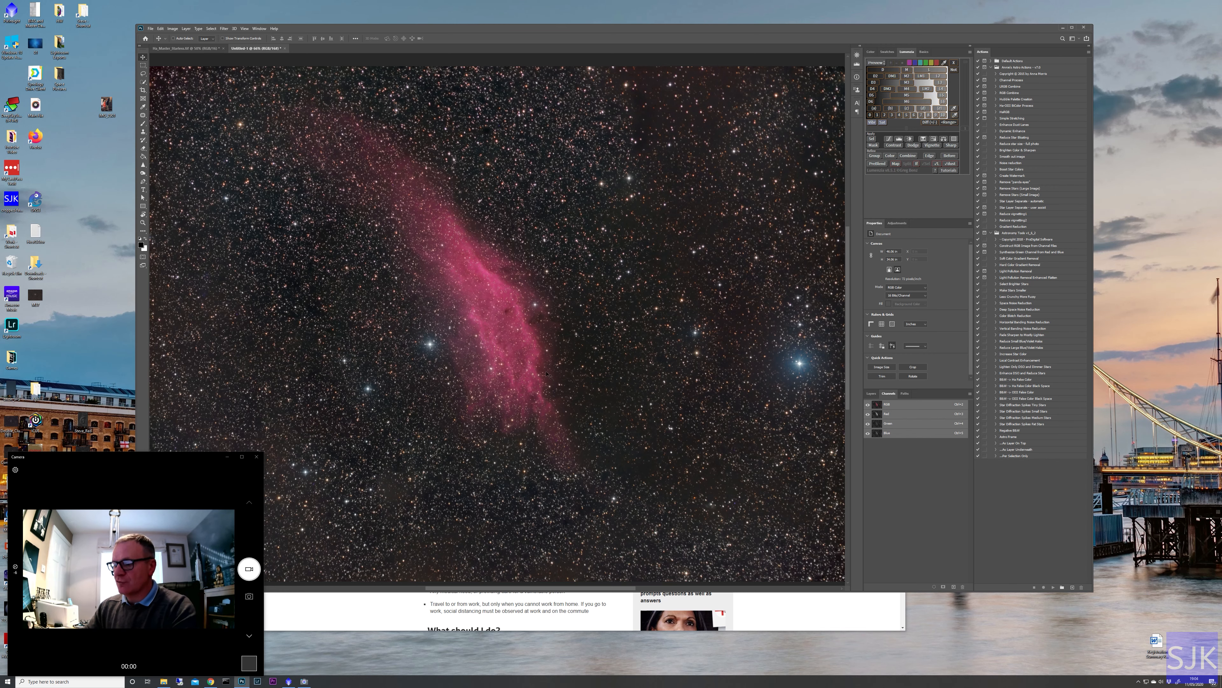
key("ctrl+v")
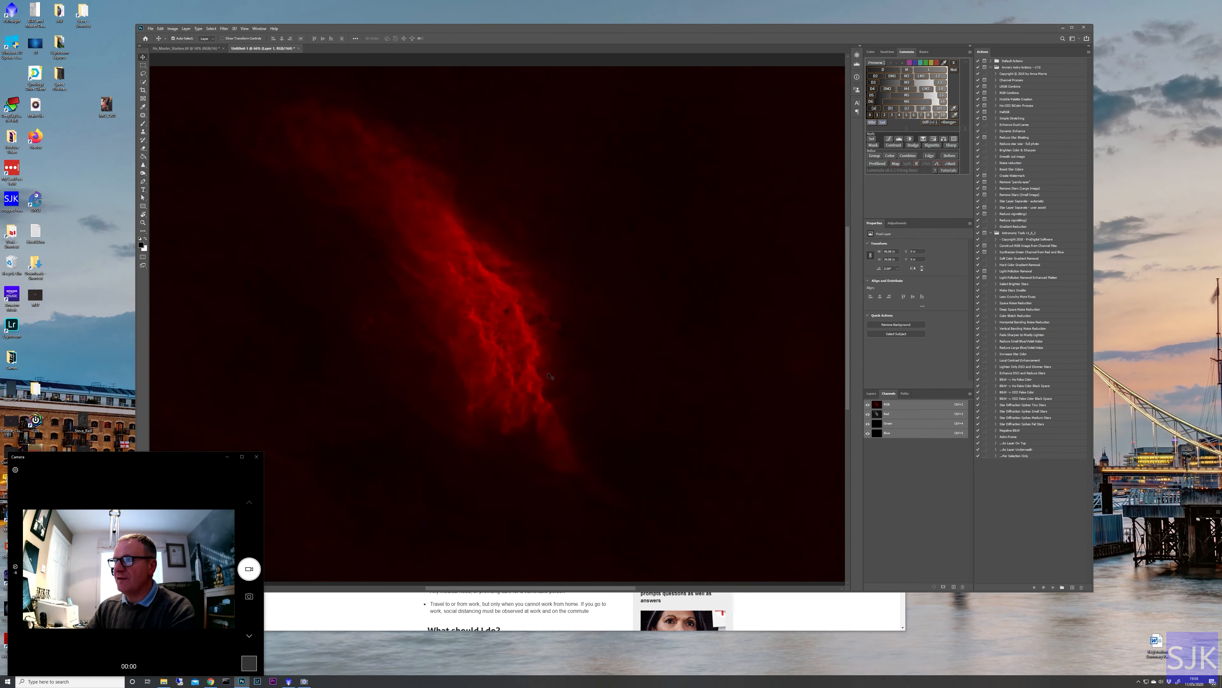
left_click(871, 393)
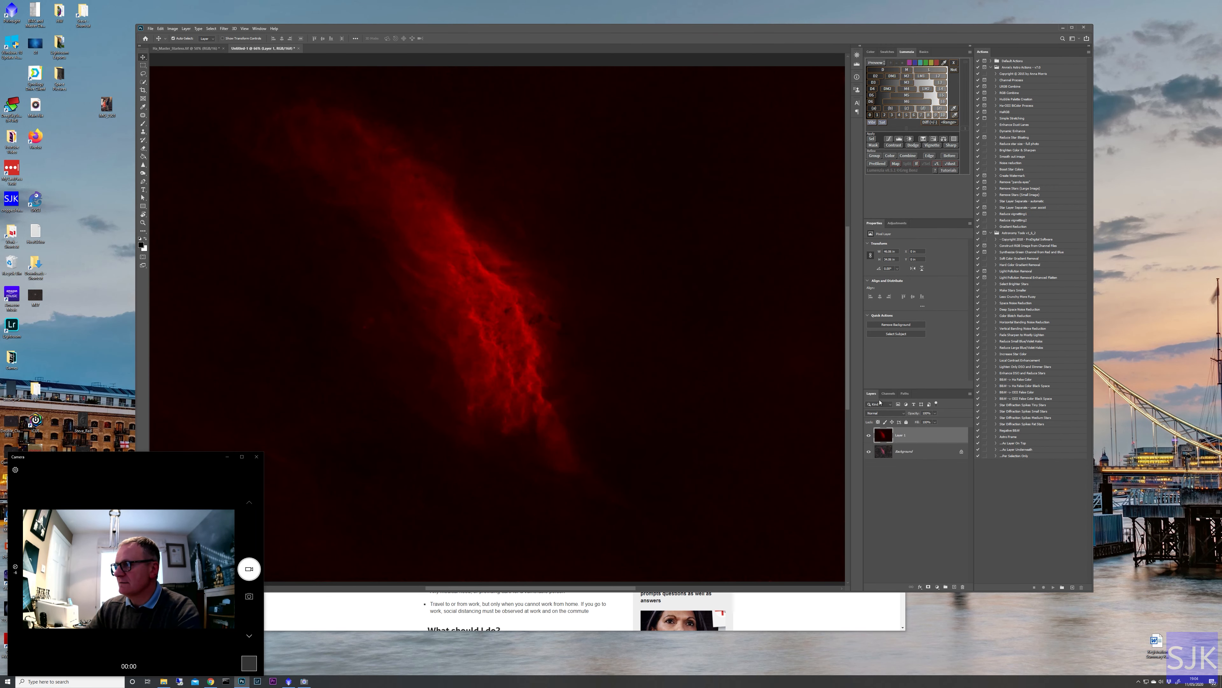
Check the image with the red Ha layer hidden and shown, and lower that layer's opacity to blend it with the background.
left_click(869, 435)
left_click(869, 435)
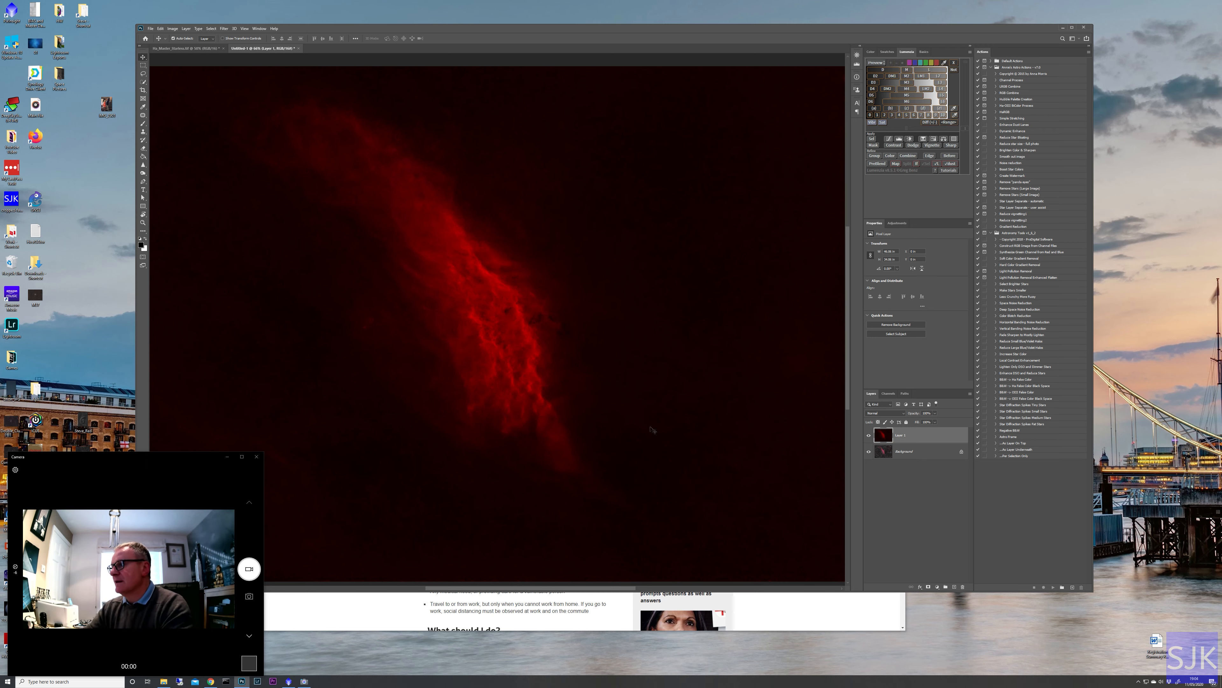
left_click(869, 436)
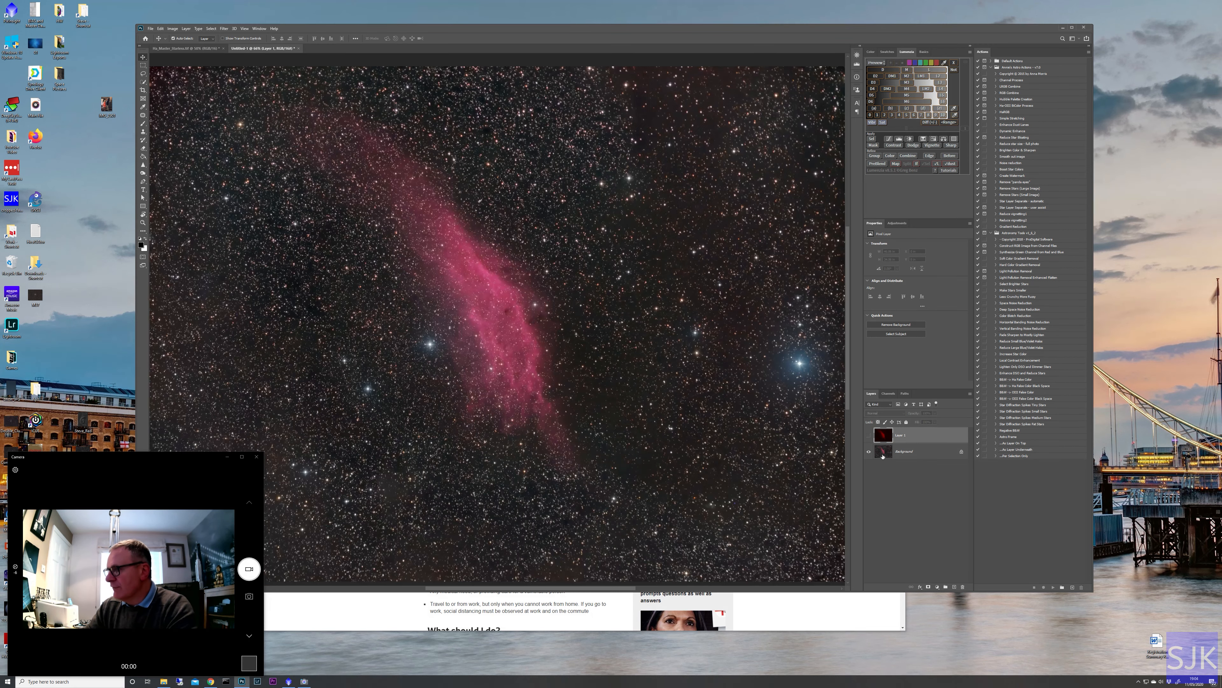
left_click(869, 436)
left_click(935, 413)
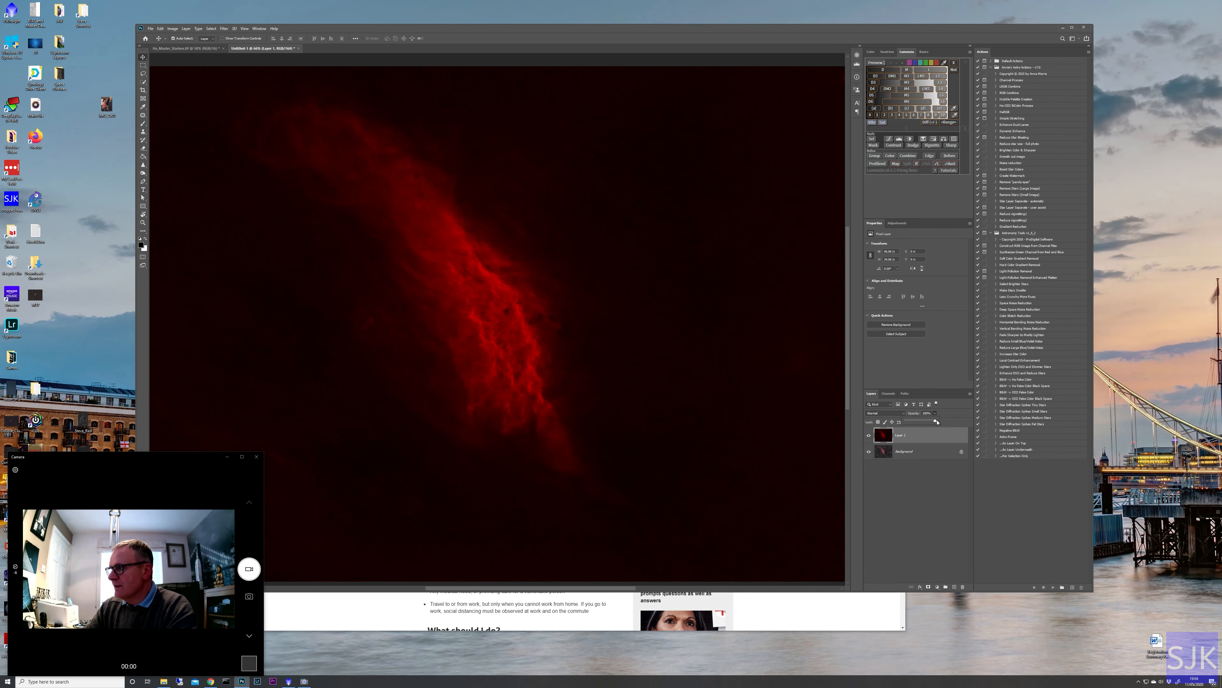
left_click_drag(935, 422, 918, 424)
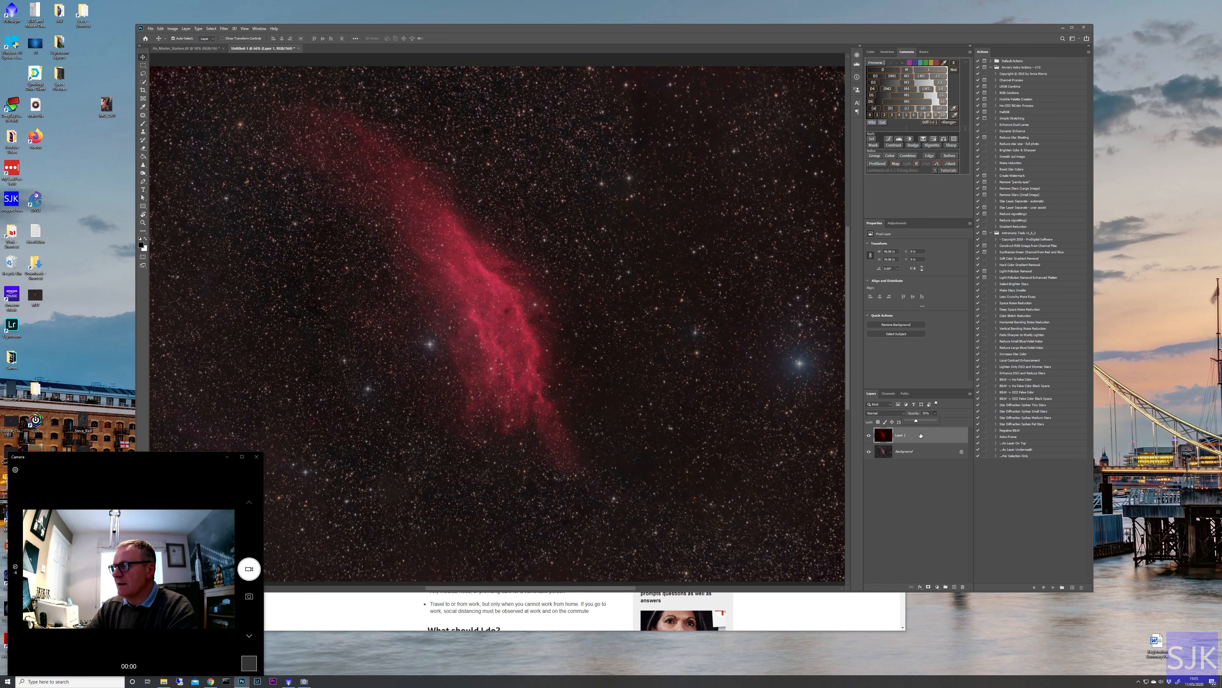
Compare the image with the red Ha layer hidden and shown, and raise that layer's opacity slightly.
left_click(869, 437)
left_click(869, 436)
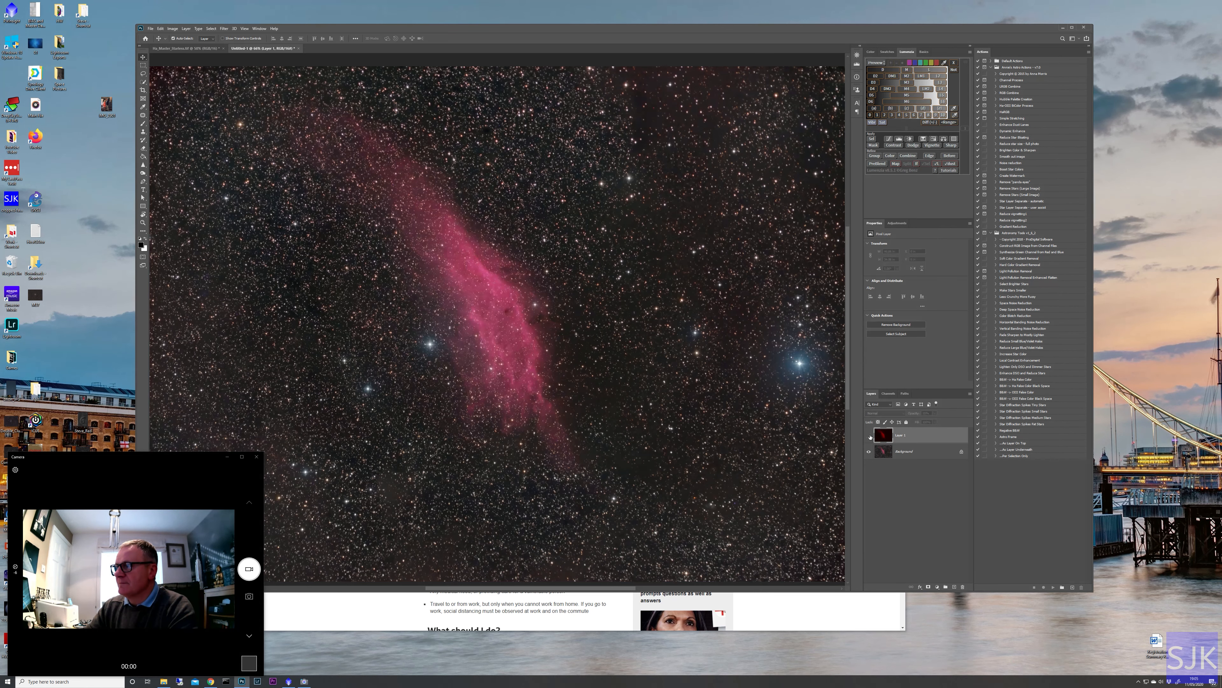
left_click(869, 436)
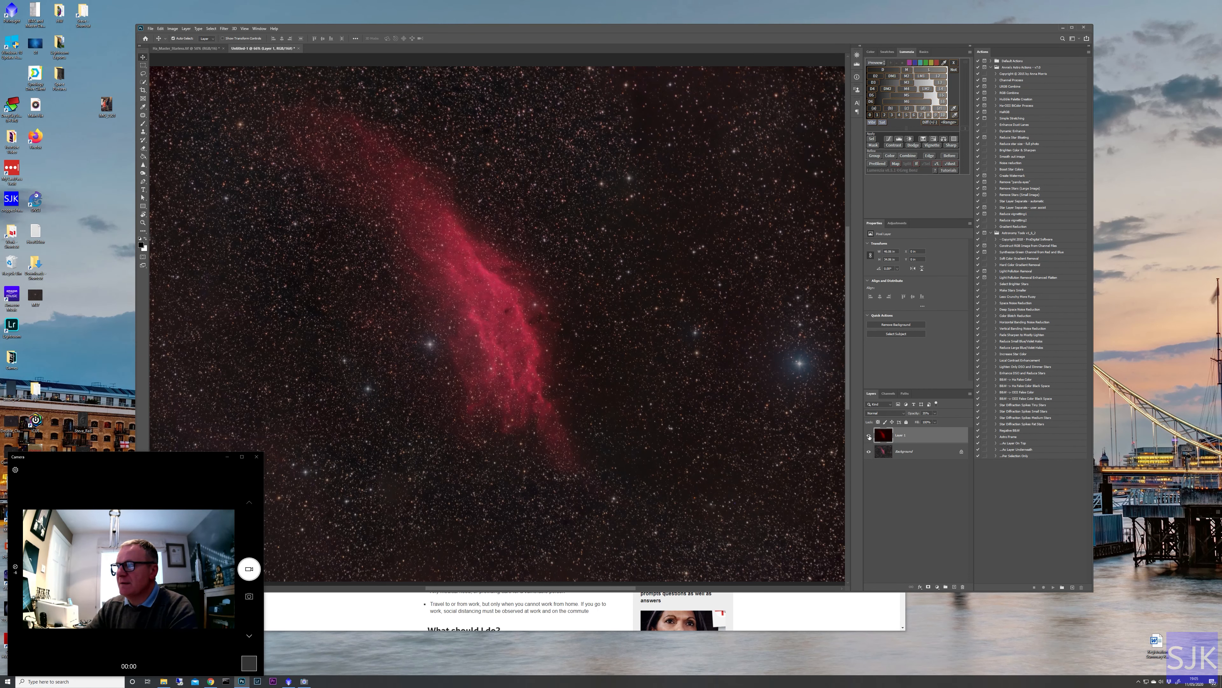
left_click(869, 435)
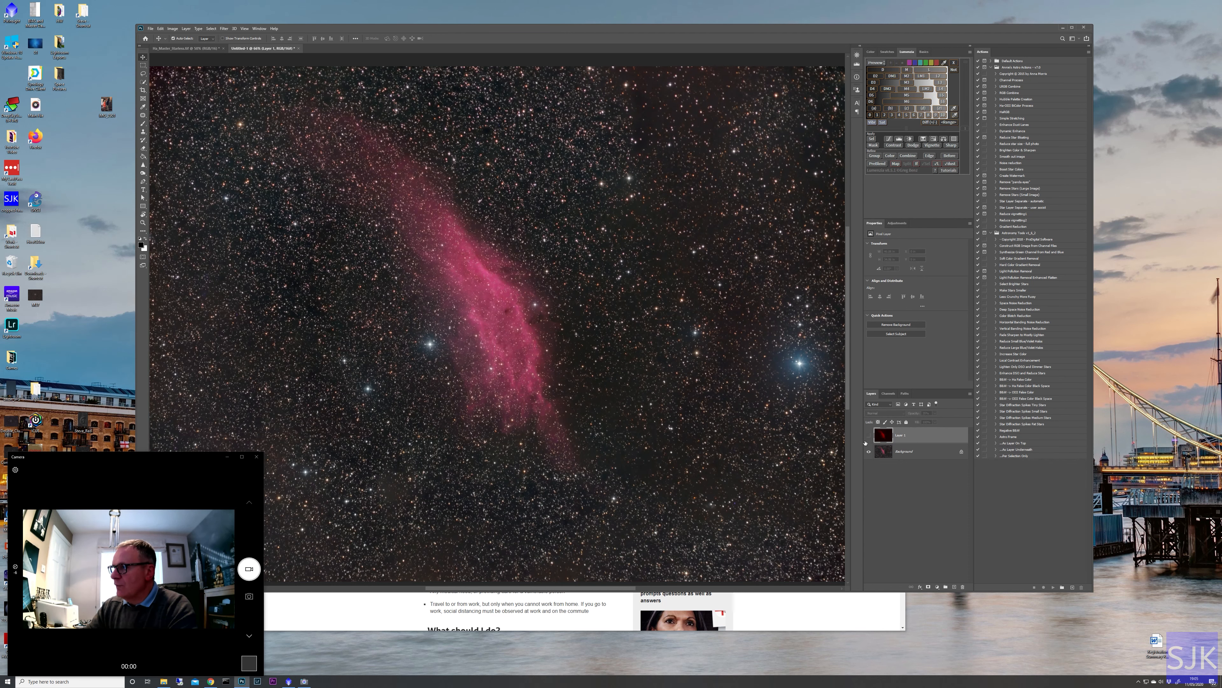
left_click(869, 436)
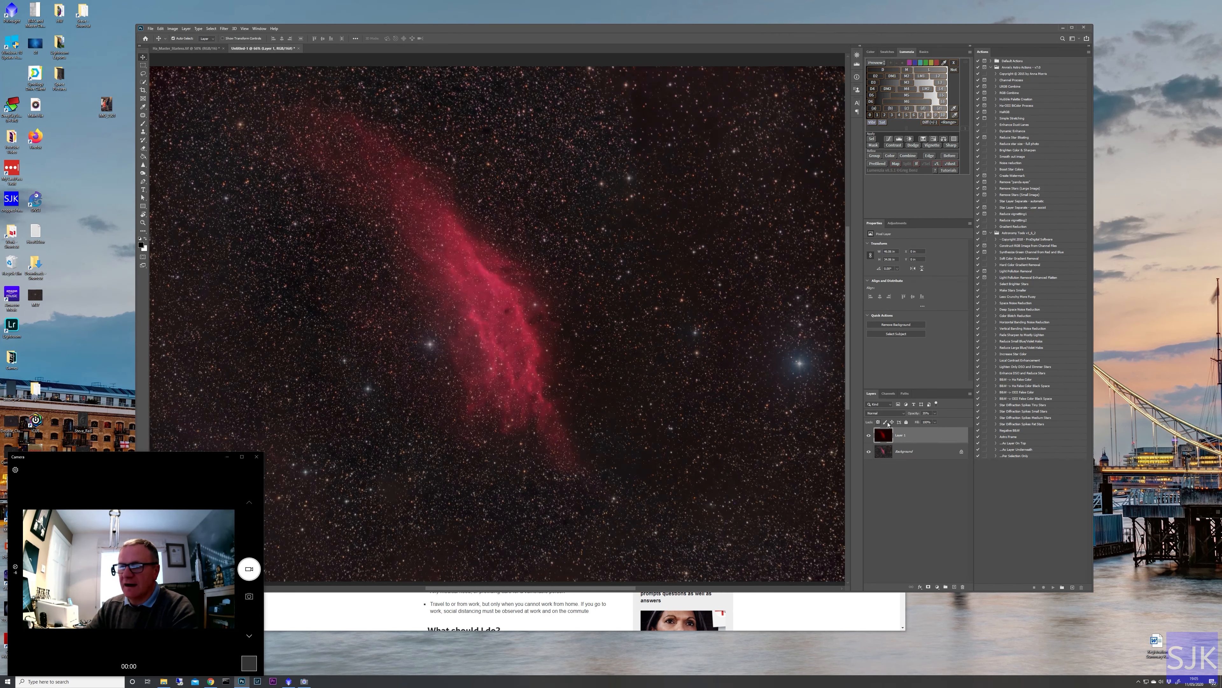
left_click(935, 416)
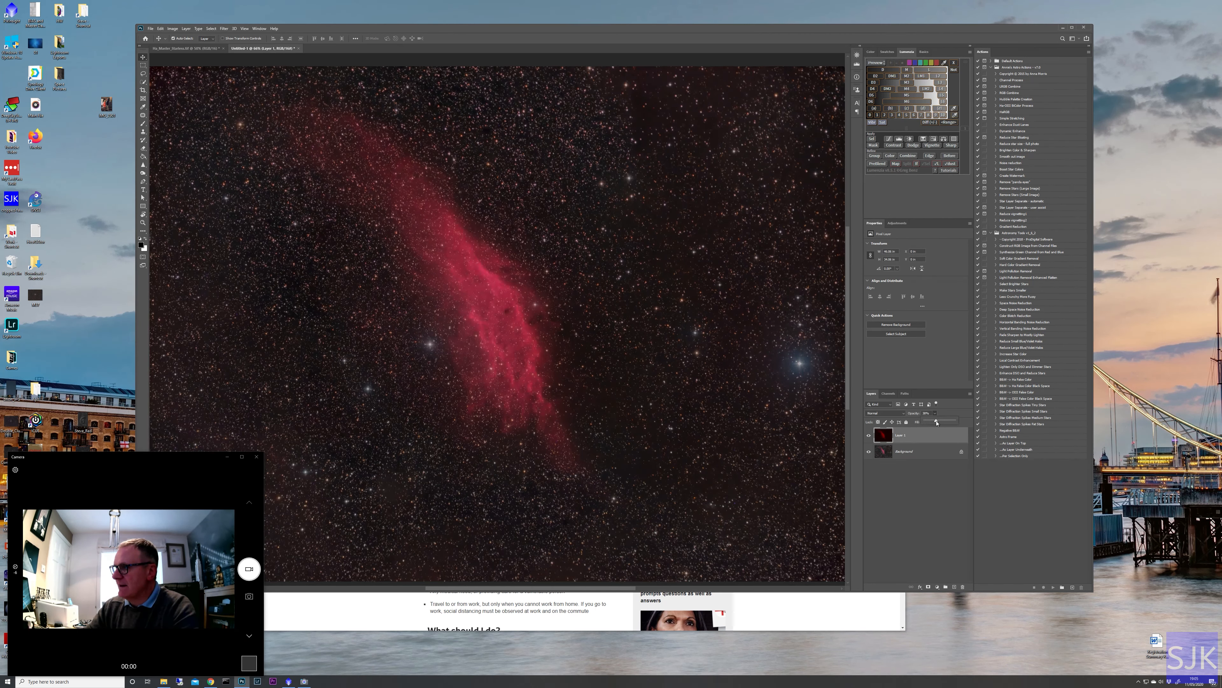
left_click_drag(938, 423, 939, 423)
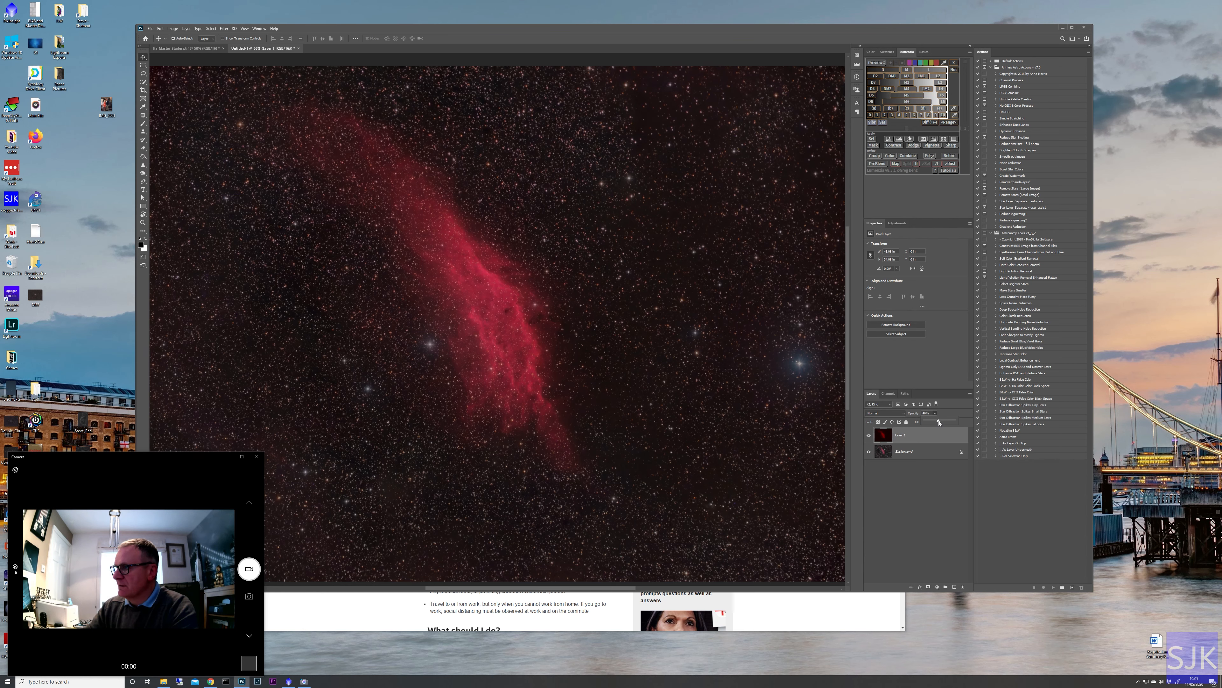
Try the Lighten blend mode on the red Ha layer and compare the image with the layer hidden and shown.
left_click(904, 415)
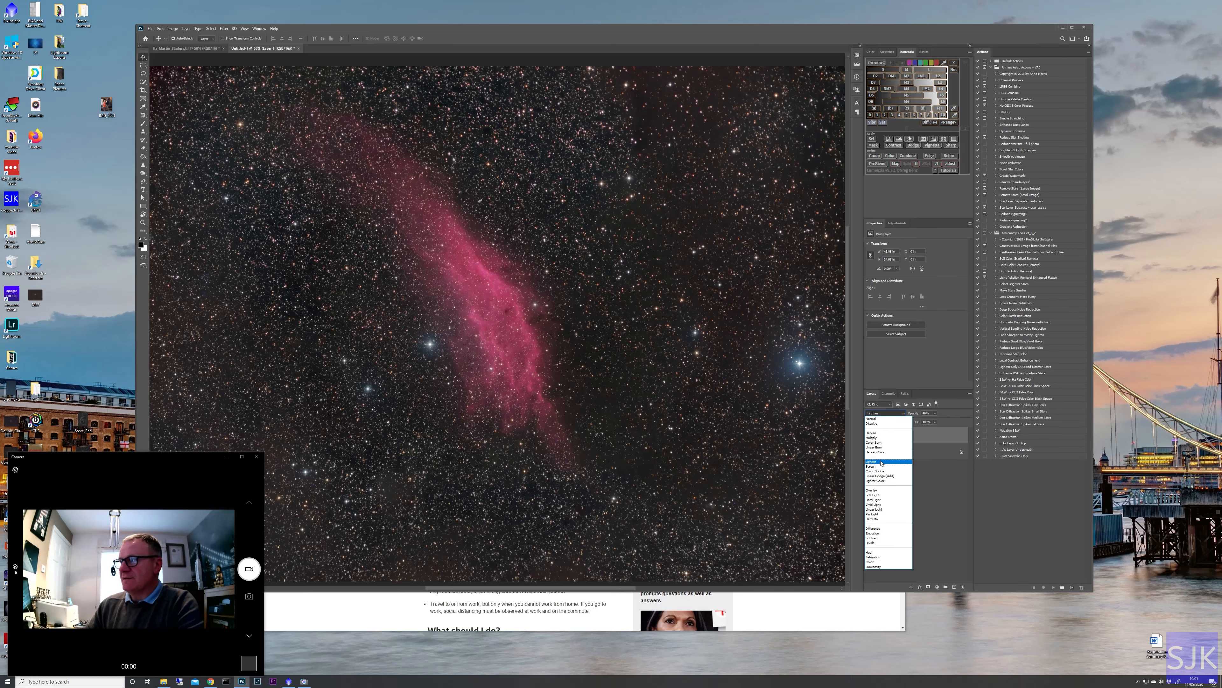
left_click(882, 462)
left_click(868, 435)
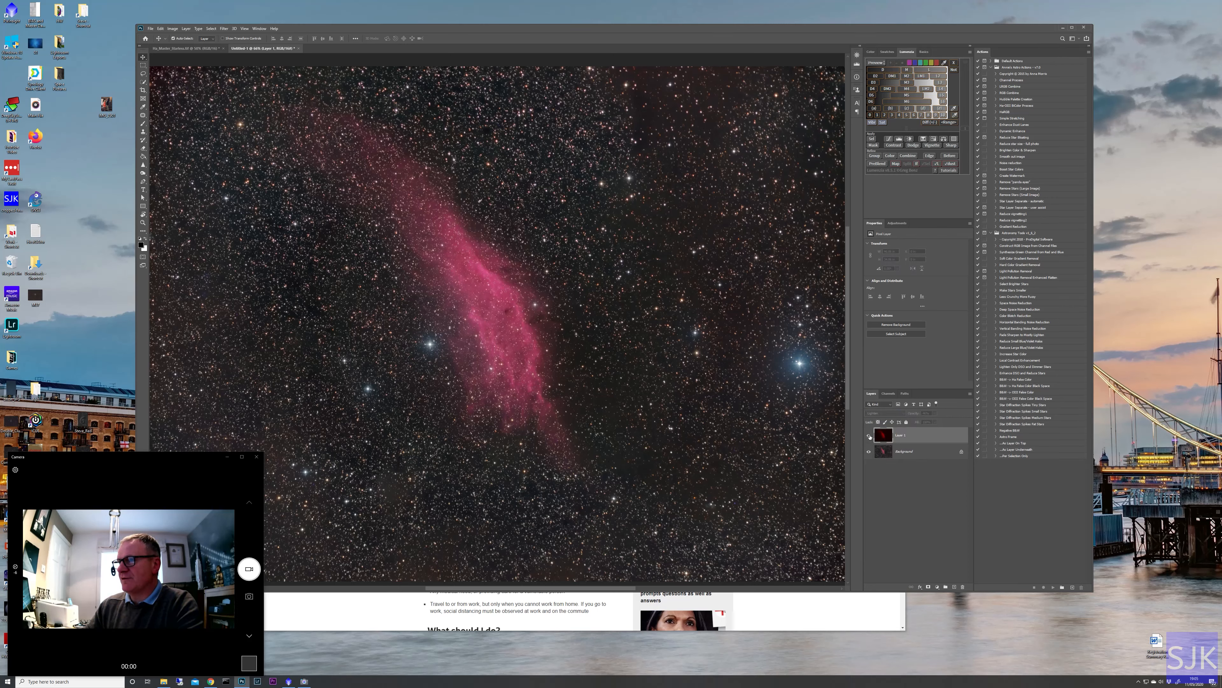
left_click(869, 435)
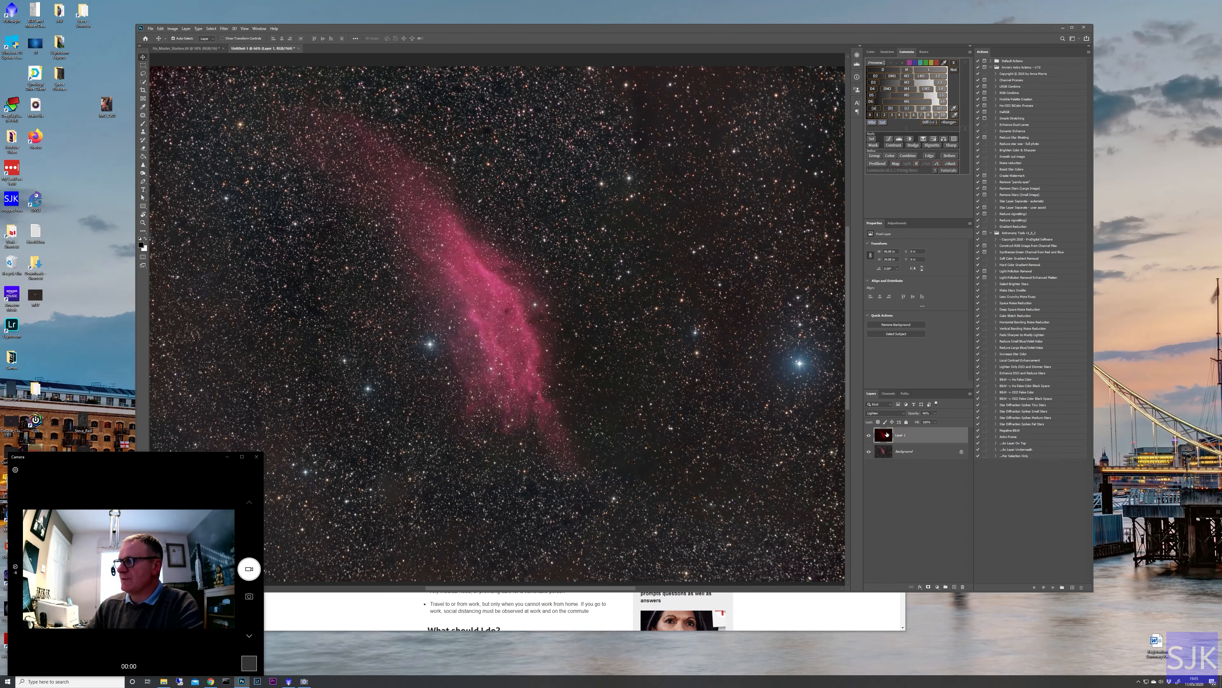
Set the red Ha layer's blend mode to Screen and check the image with the layer hidden and shown.
left_click(869, 437)
left_click(869, 437)
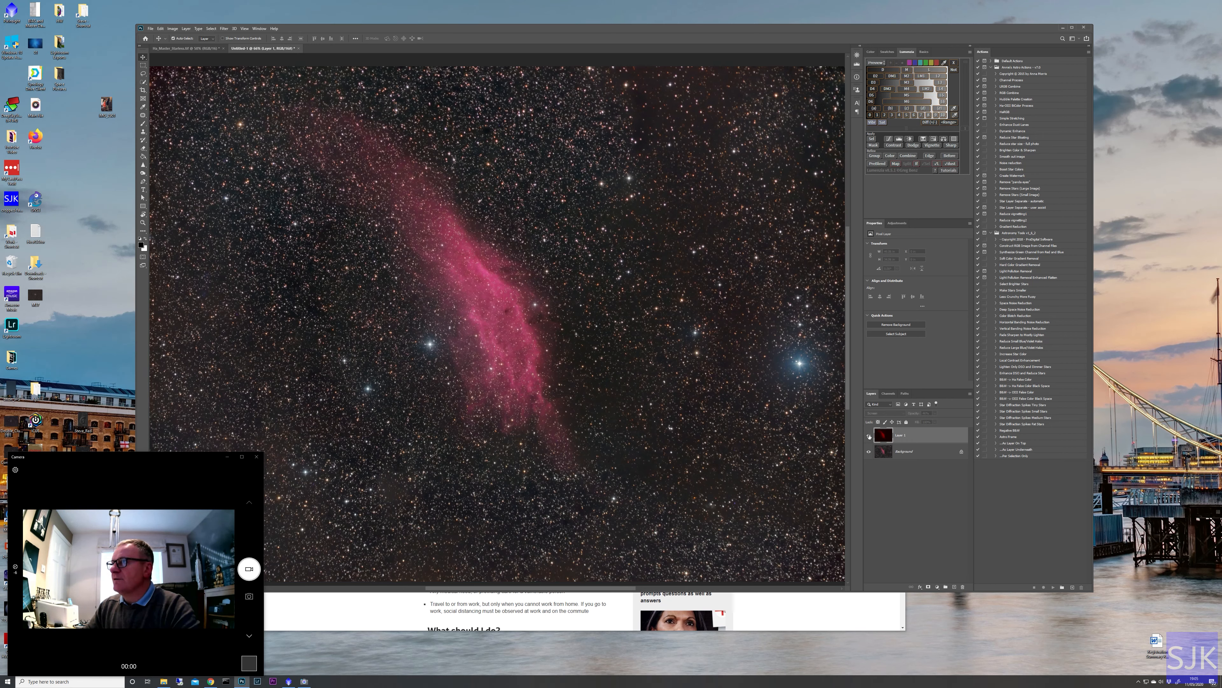
left_click(869, 436)
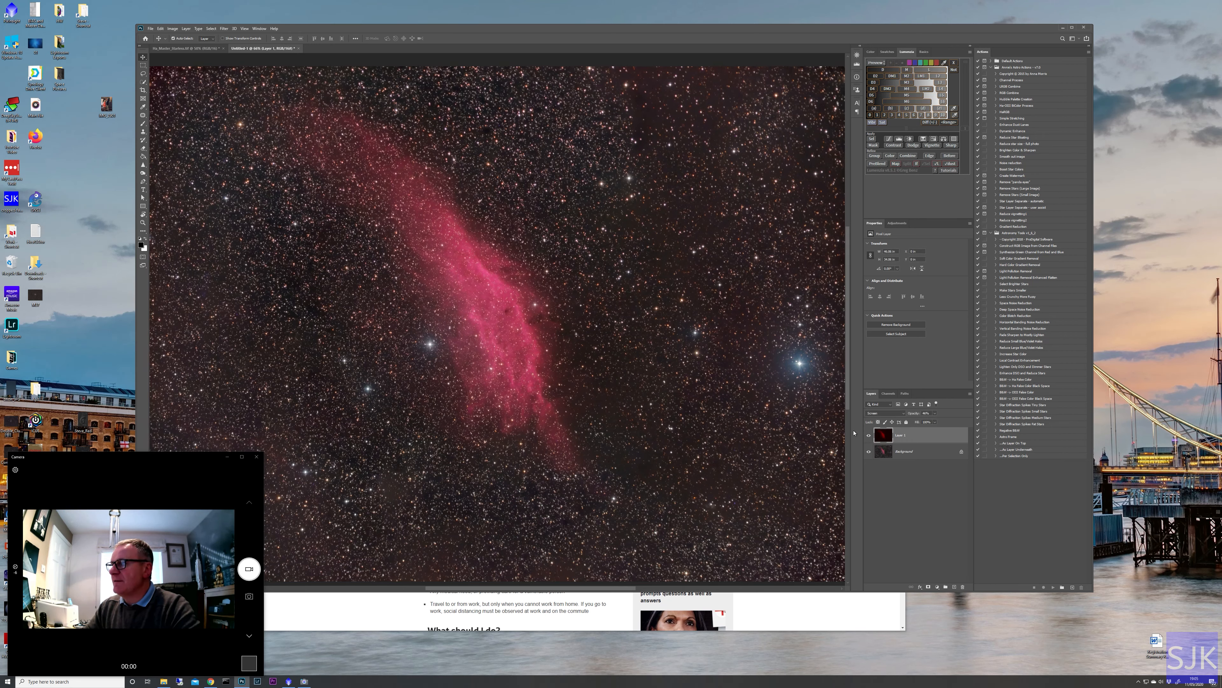
View the separate red Ha image, return to the merged RGB document, and compare it with and without the Screen-blended layer.
left_click(207, 48)
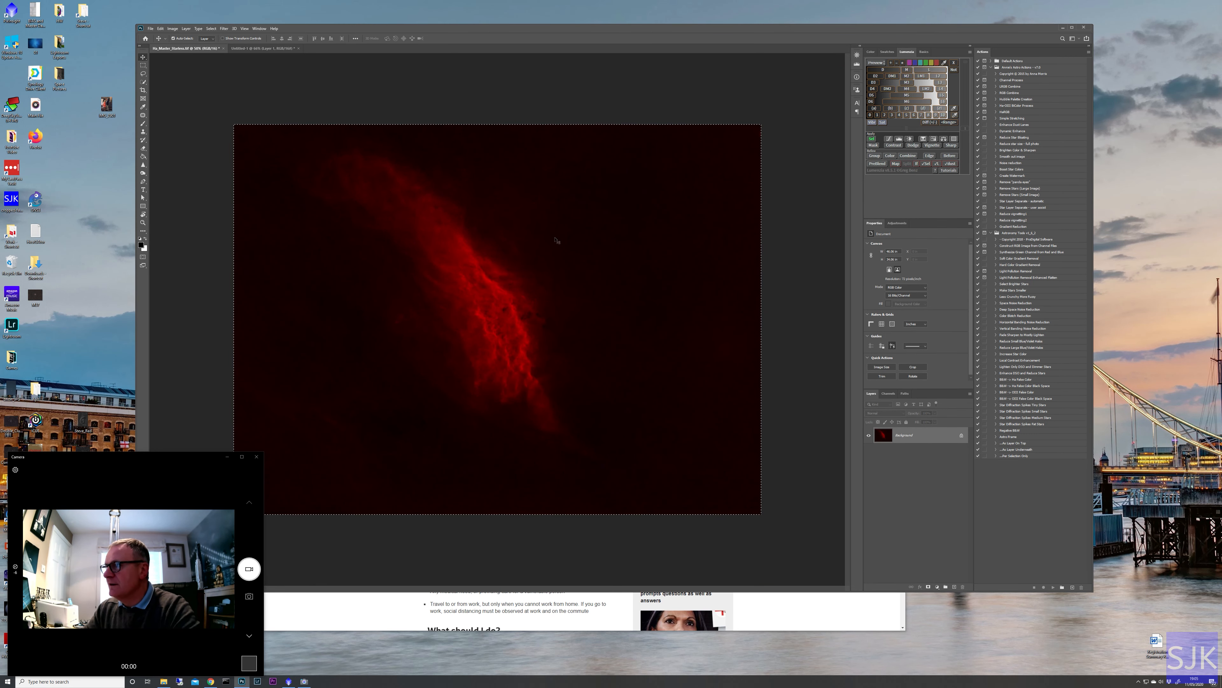
left_click(283, 48)
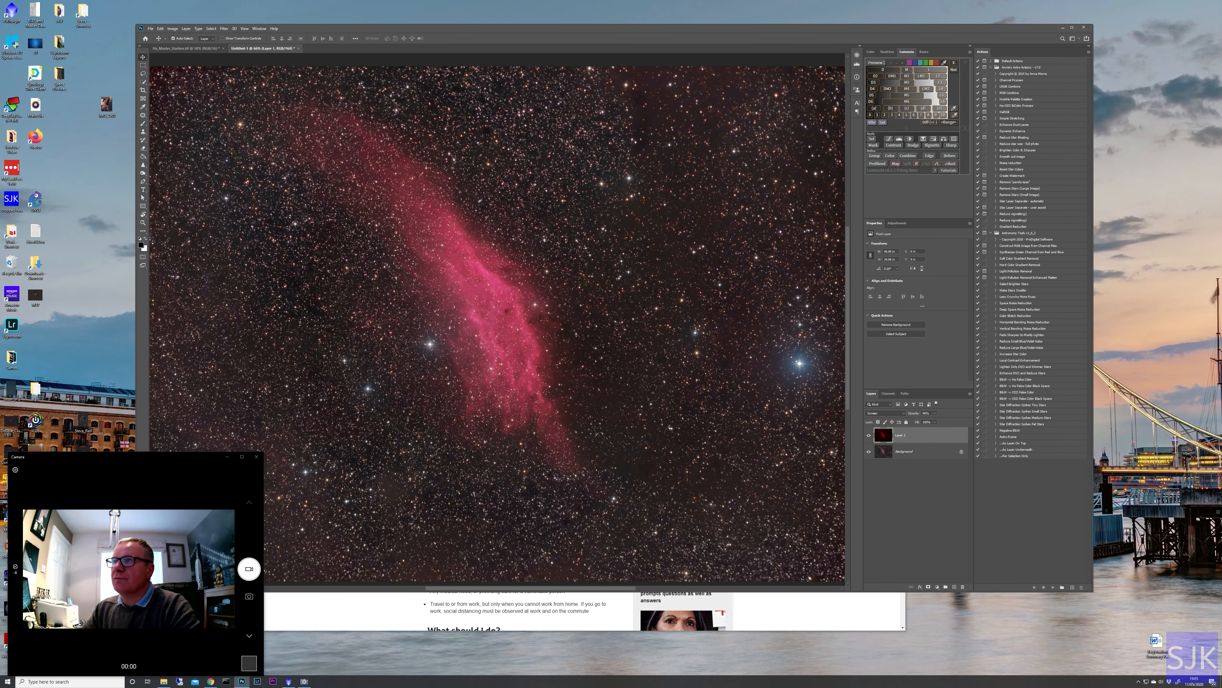
left_click(869, 436)
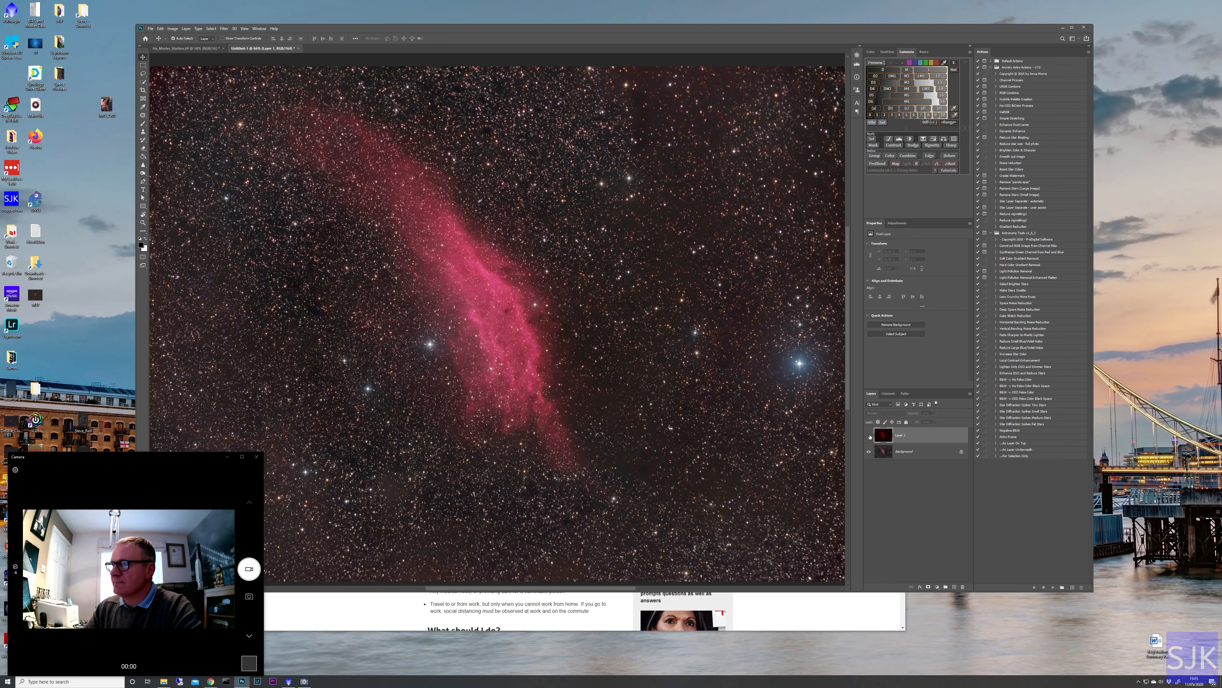
left_click(869, 436)
left_click(869, 436)
left_click(869, 437)
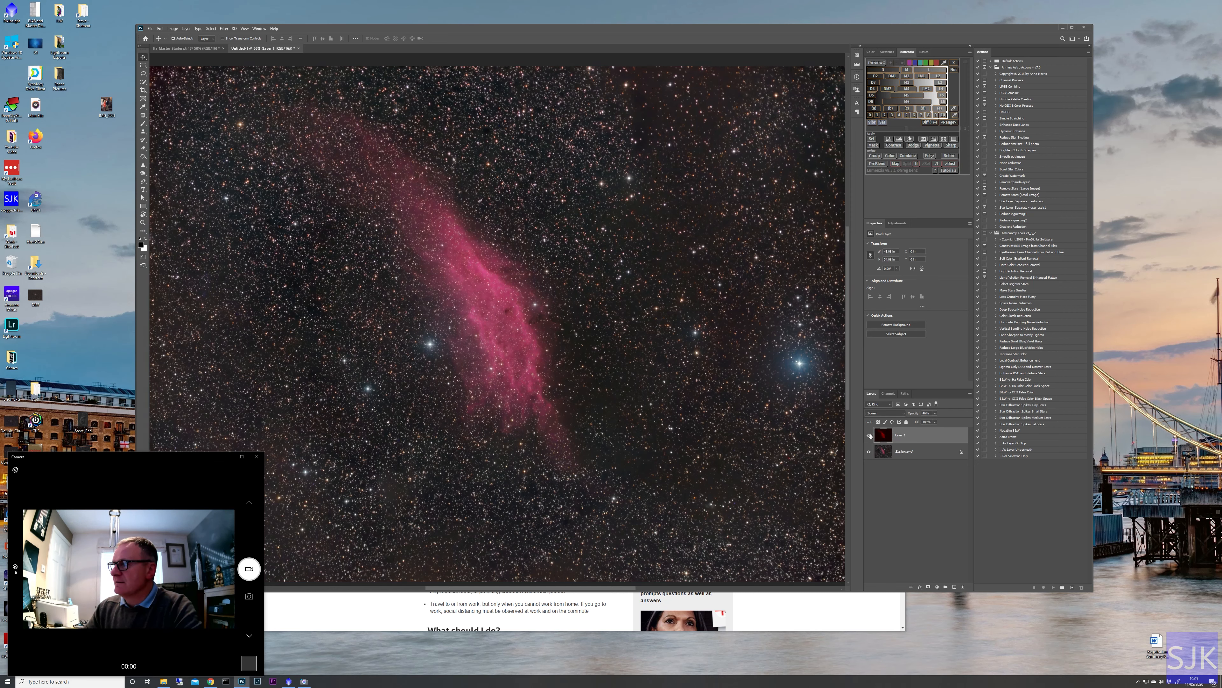
Fine-tune the opacity of the Screen-blended red Ha layer over the merged RGB background.
left_click(934, 414)
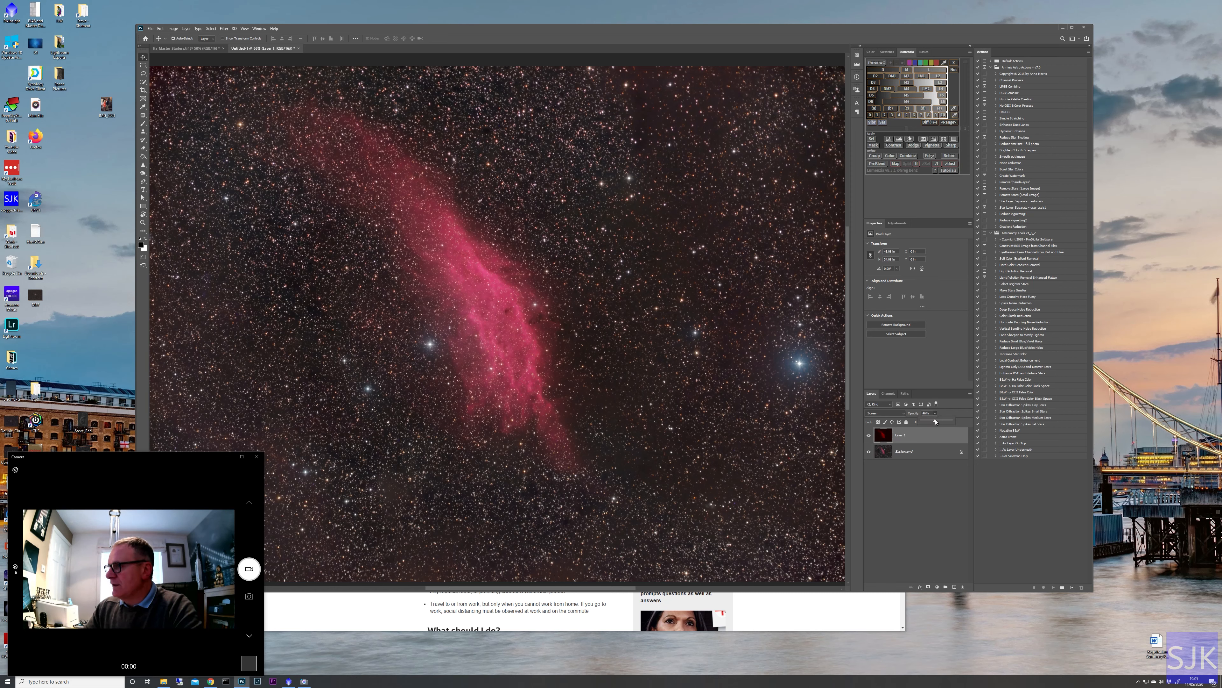
left_click_drag(936, 422, 944, 422)
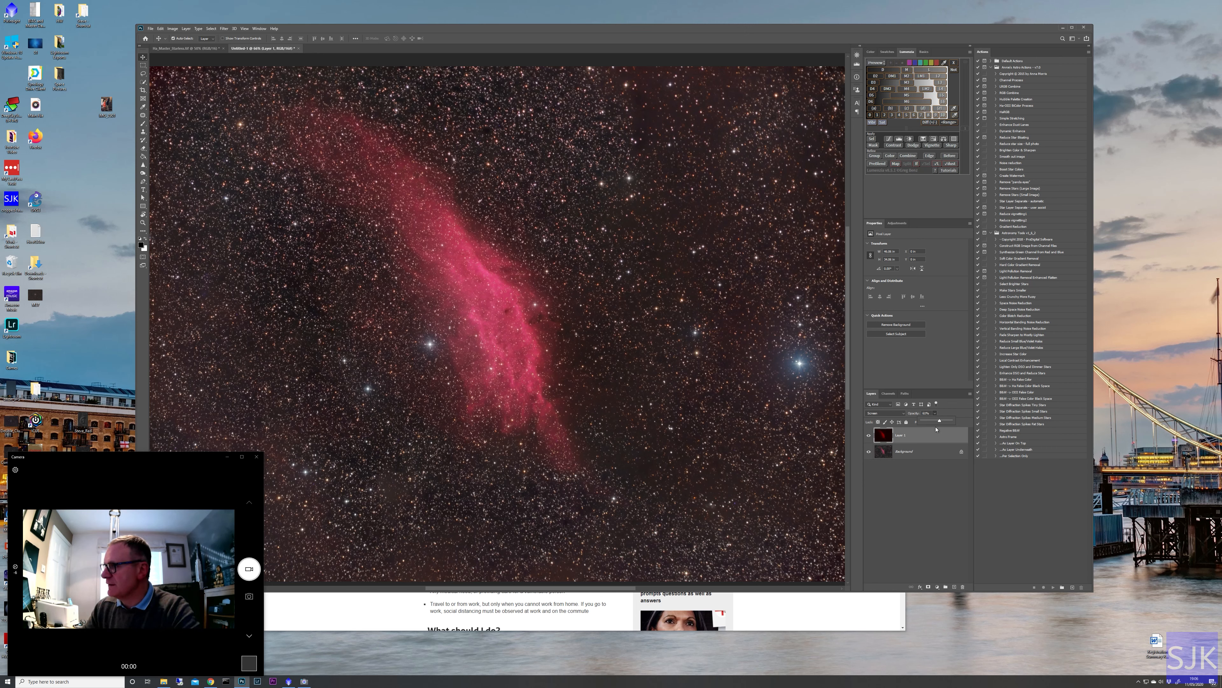
left_click_drag(941, 422, 939, 423)
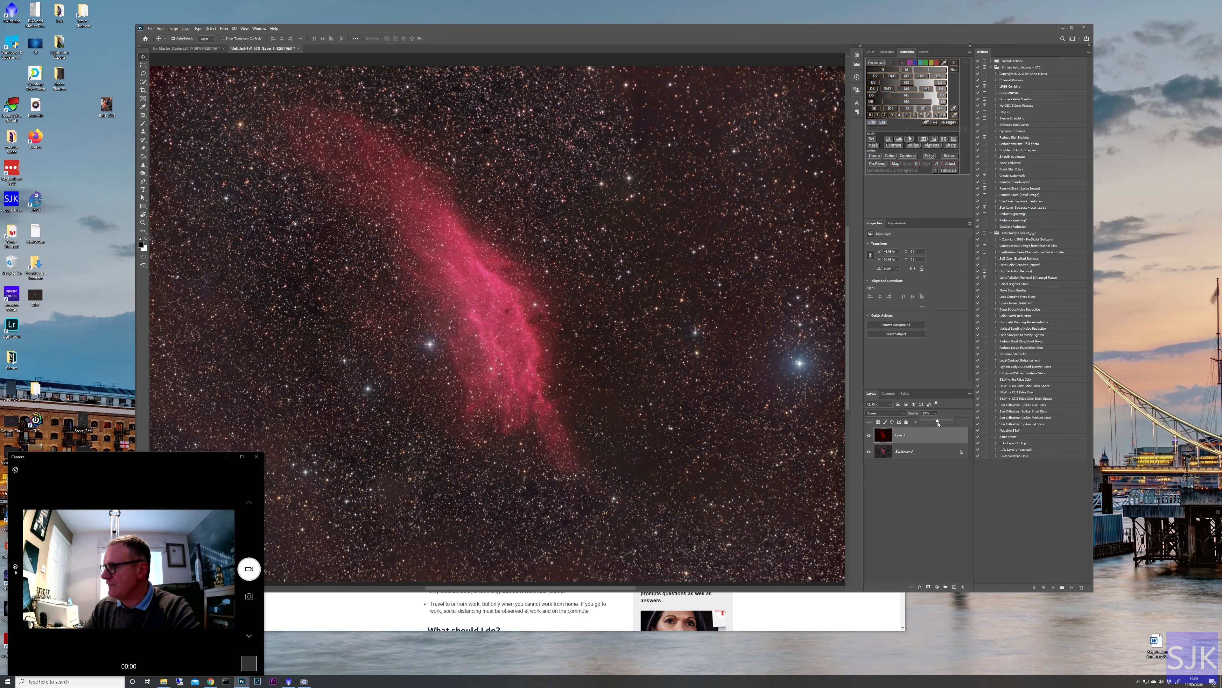
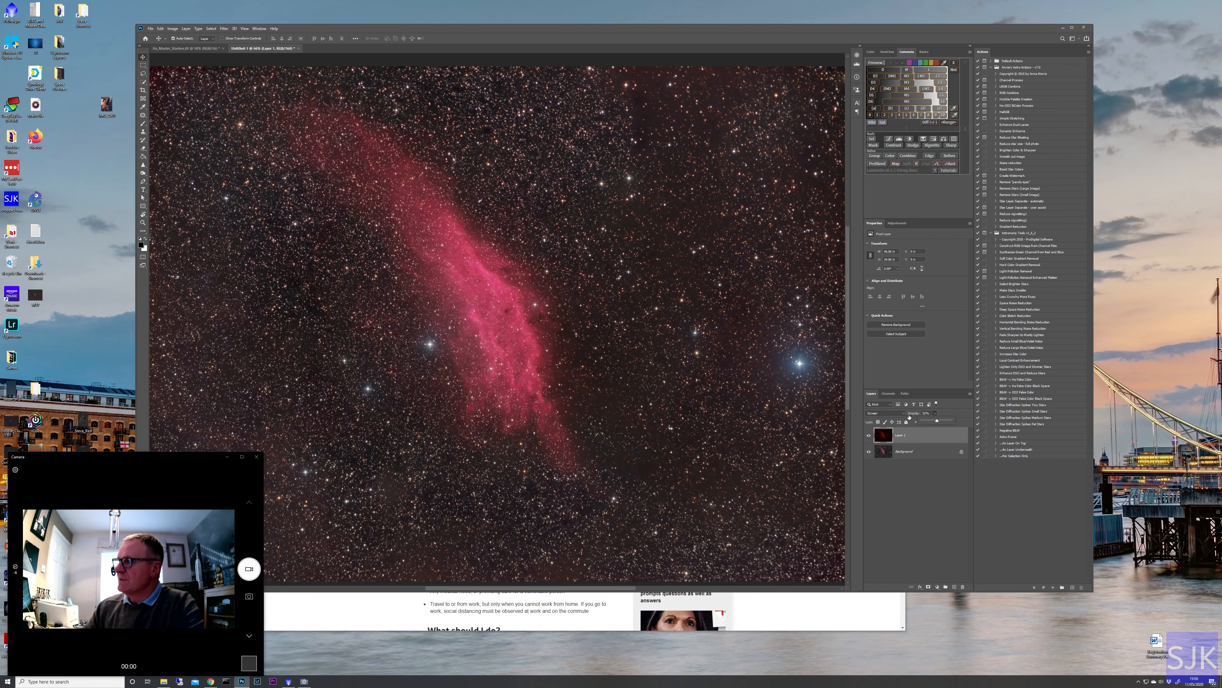
Compare Normal and Lighter Color blending with Screen on the red nebula layer, keeping Screen as its blend mode.
left_click(904, 415)
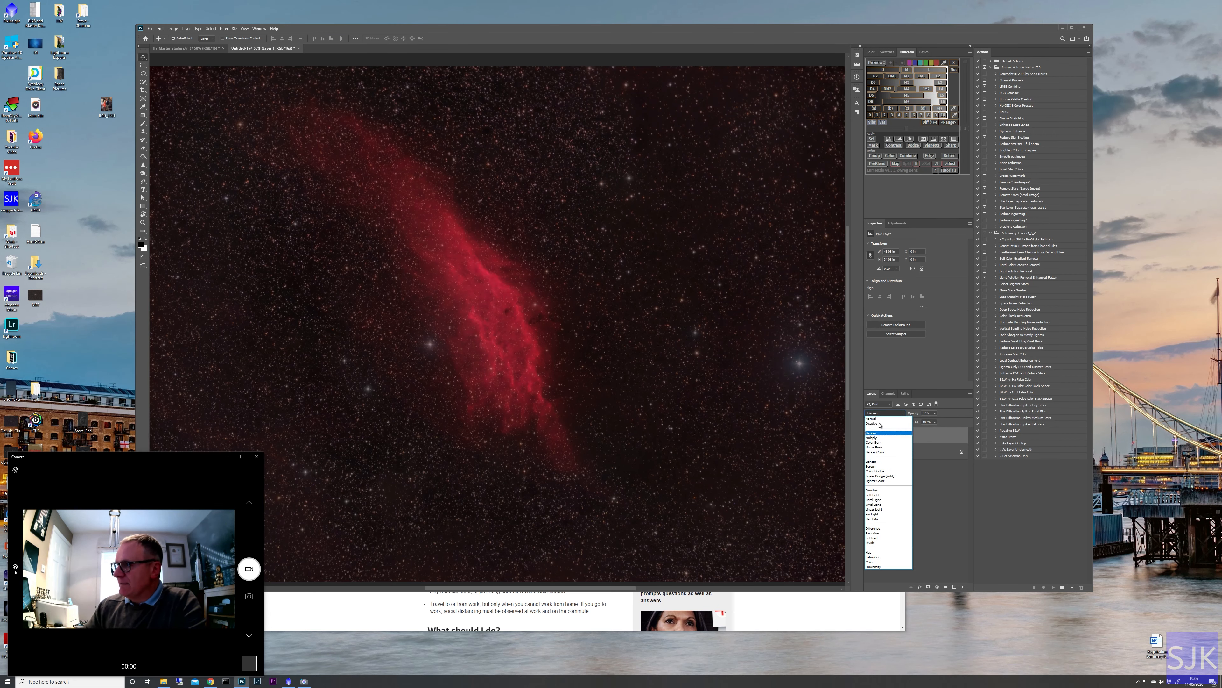
left_click(879, 420)
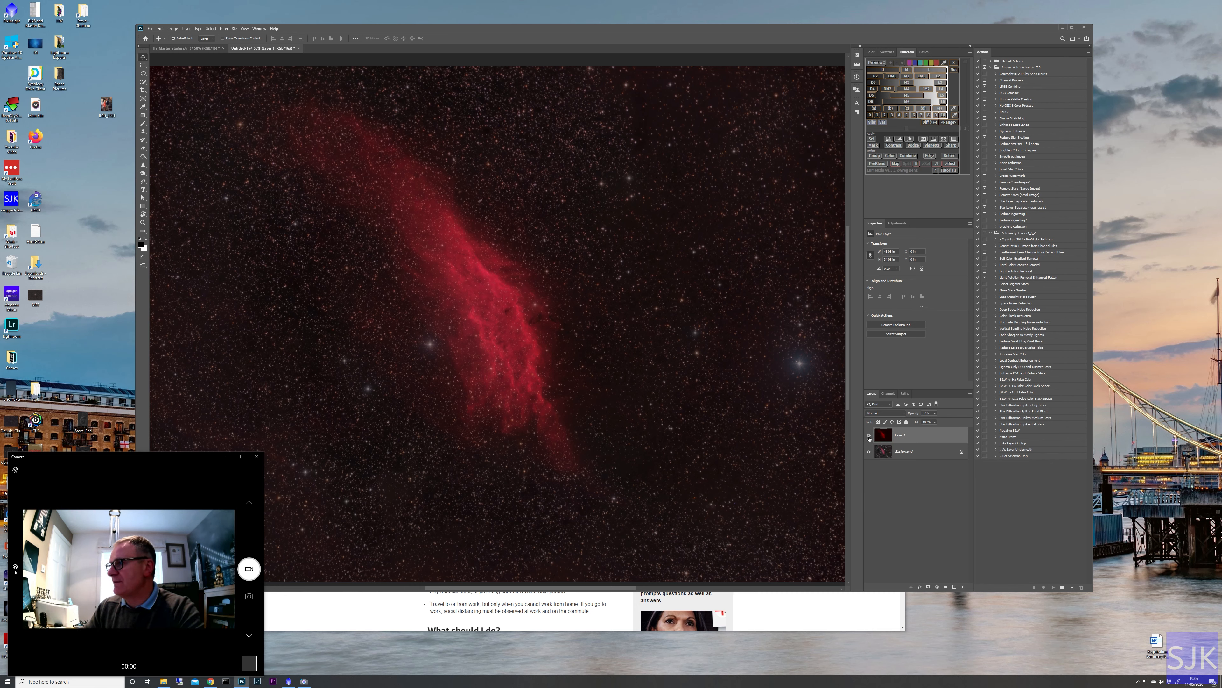
left_click(901, 414)
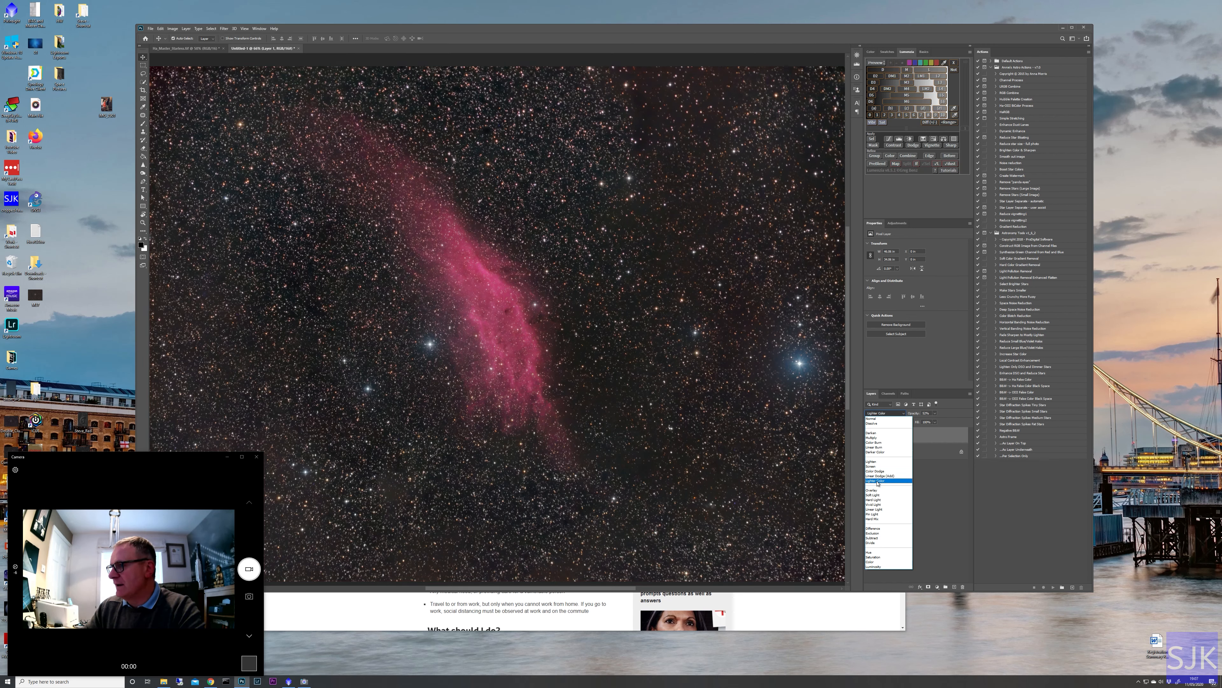
left_click(877, 482)
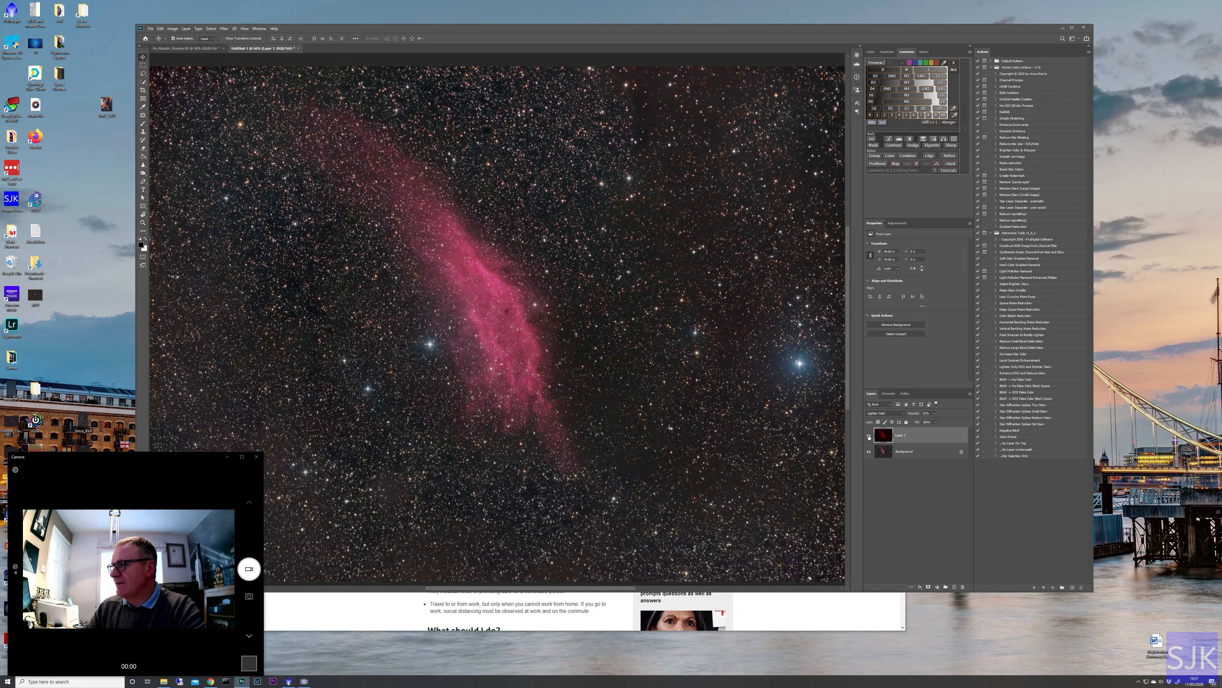
left_click(905, 415)
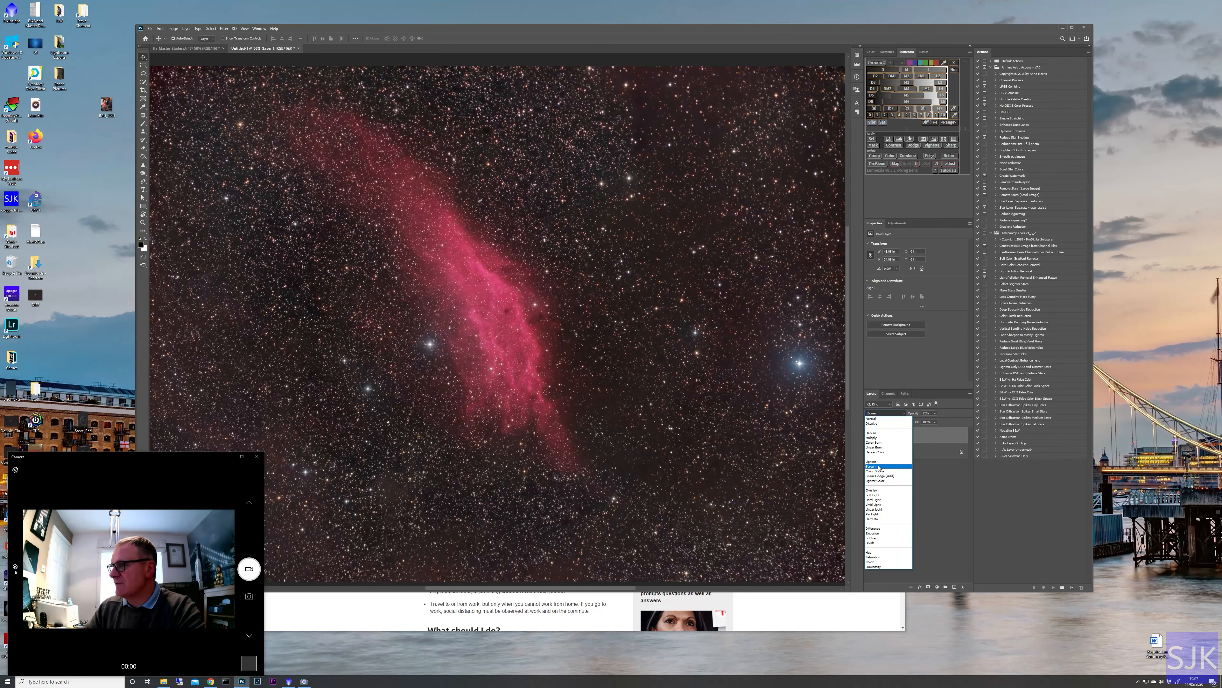
left_click(878, 467)
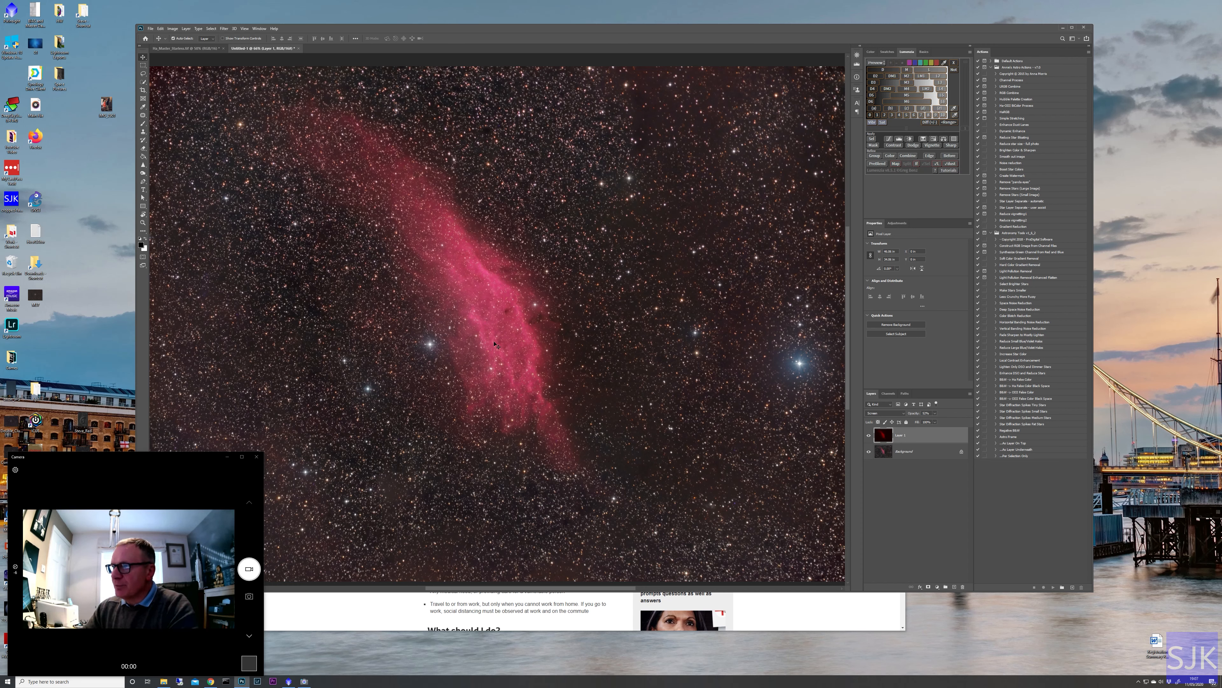
key("z")
left_click_drag(479, 345, 500, 334)
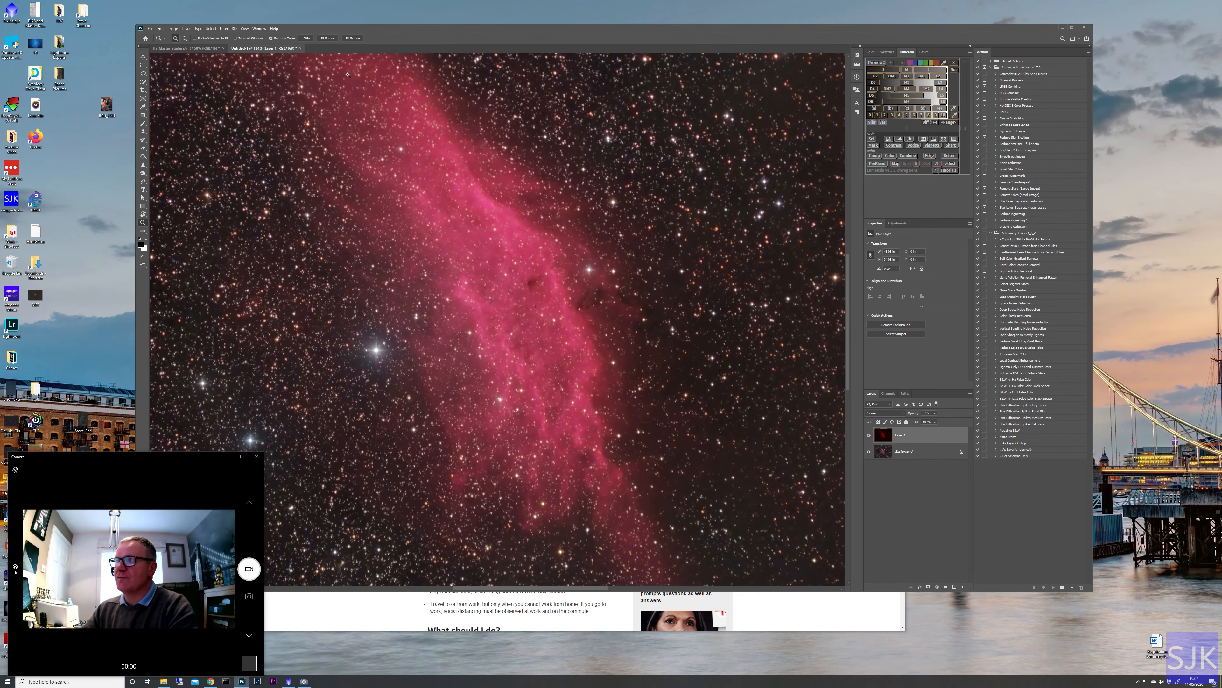
scroll(510, 394, "up", 1)
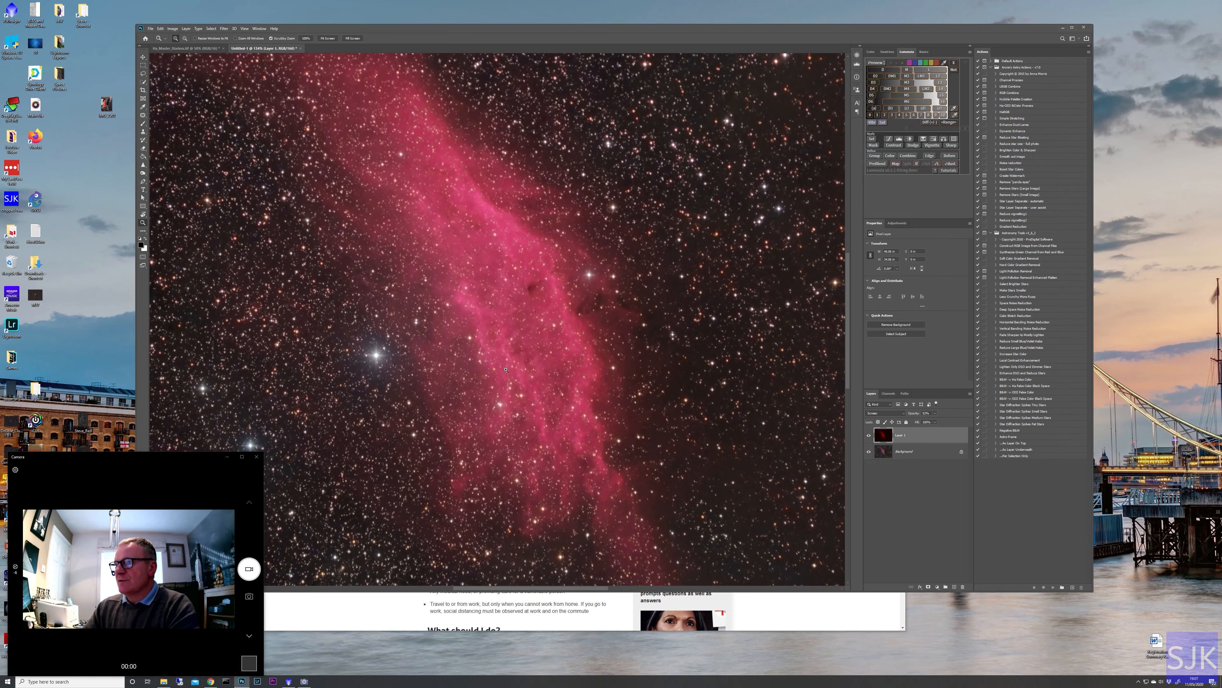
left_click_drag(505, 369, 481, 365)
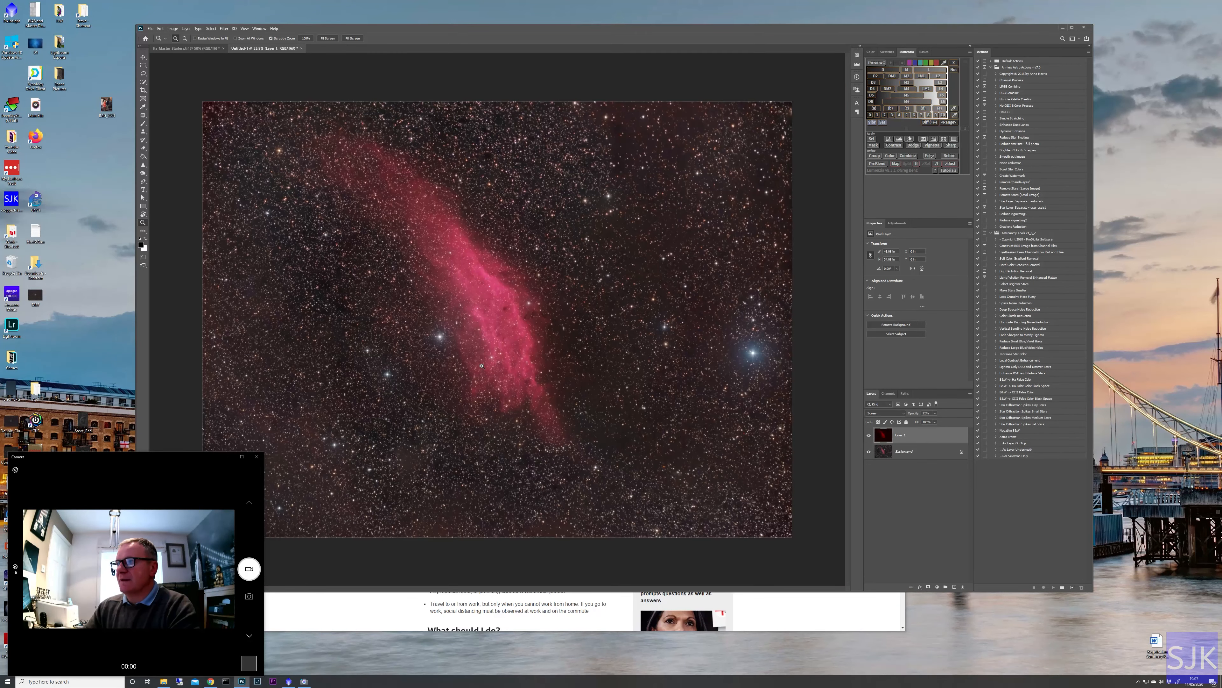
Copy the red channel of the starless Ha master image into the untitled composite as a new top layer.
left_click(181, 49)
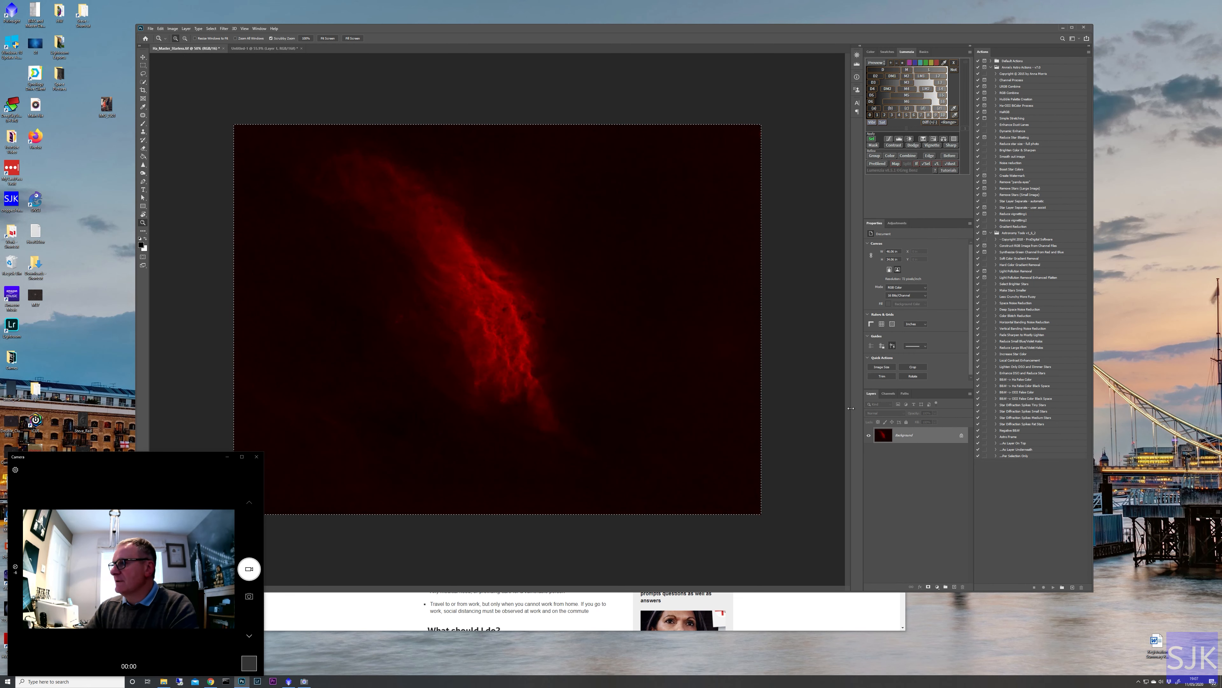
left_click(888, 394)
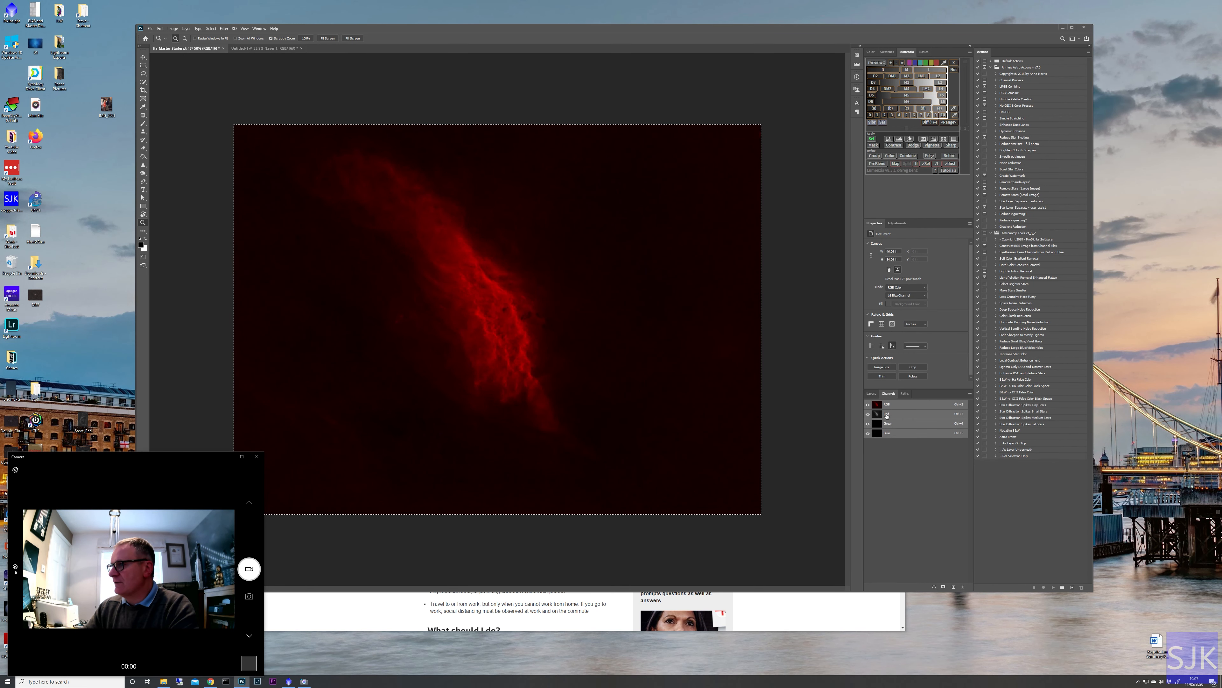
left_click(887, 415)
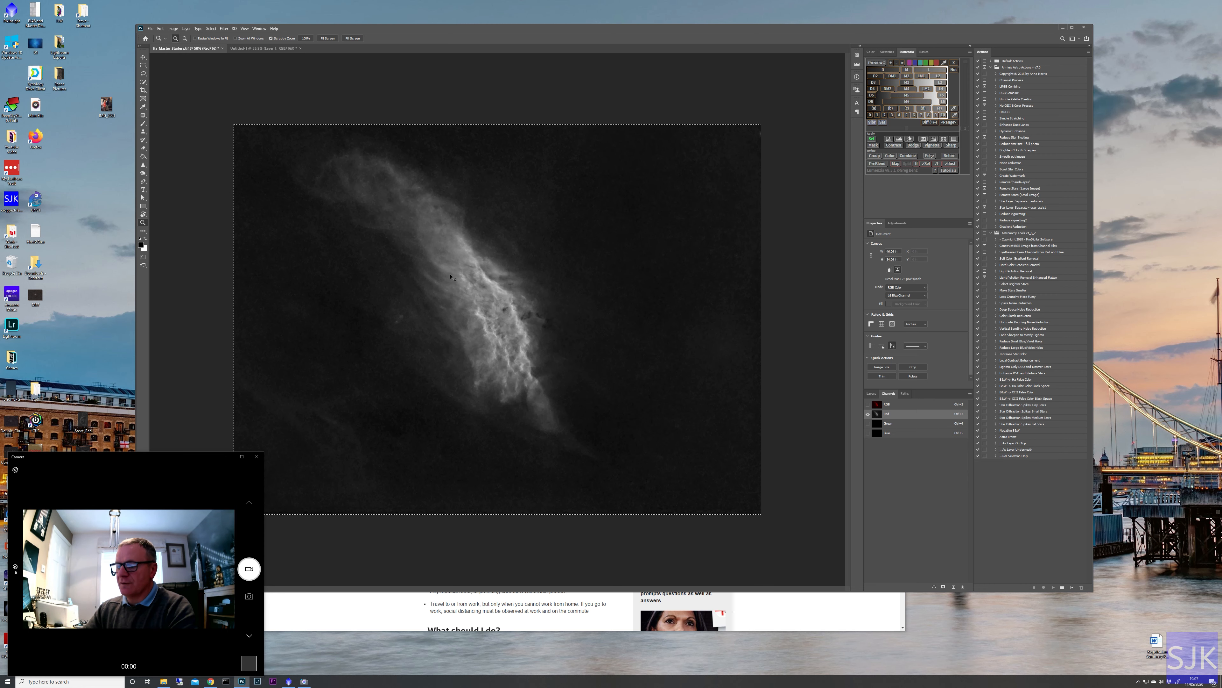
left_click(264, 48)
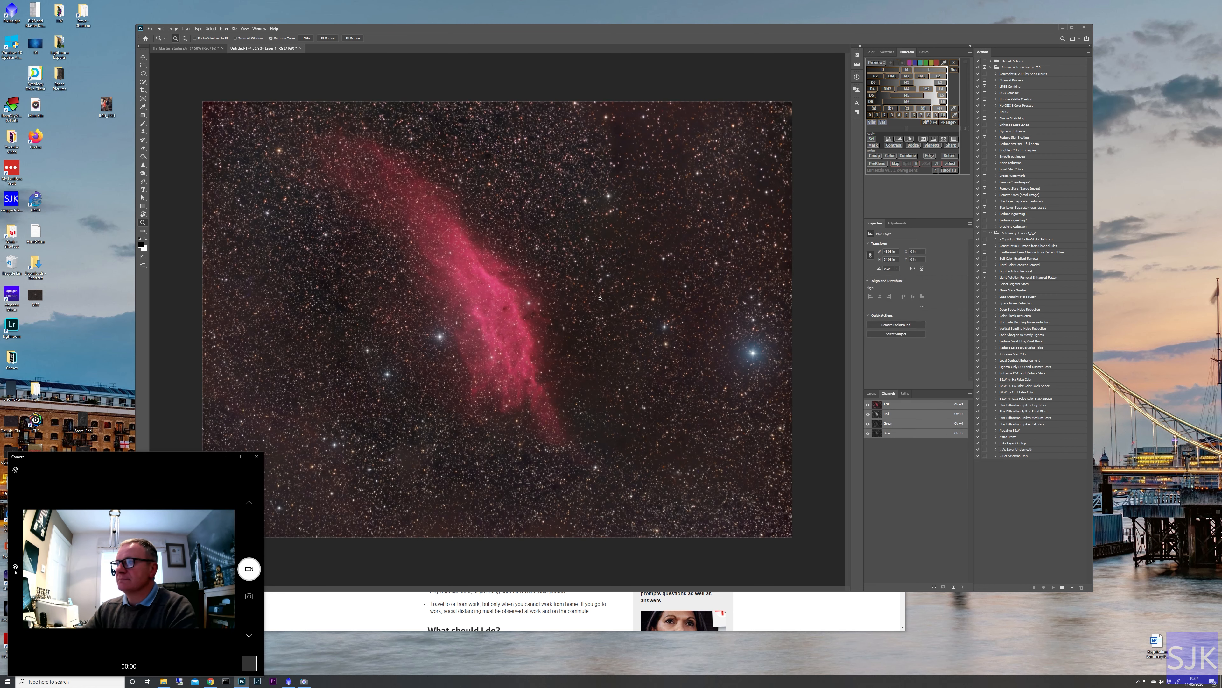
left_click(871, 393)
key("ctrl+v")
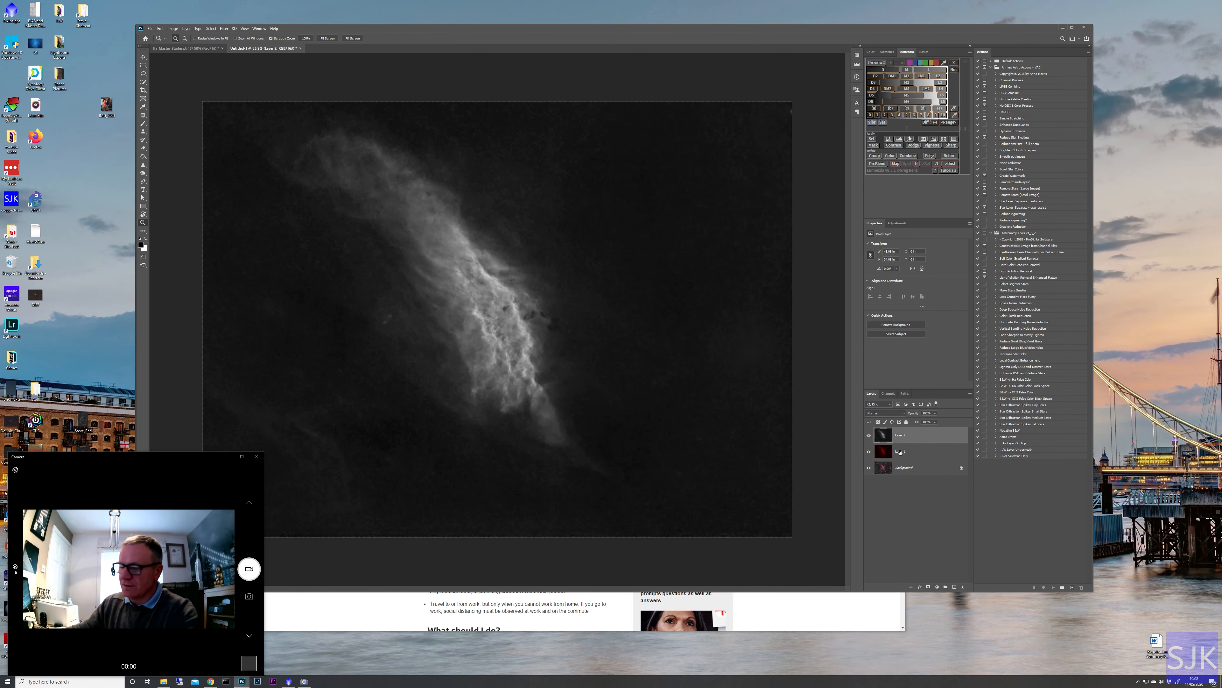
Duplicate the greyscale nebula layer three times.
key("ctrl+j")
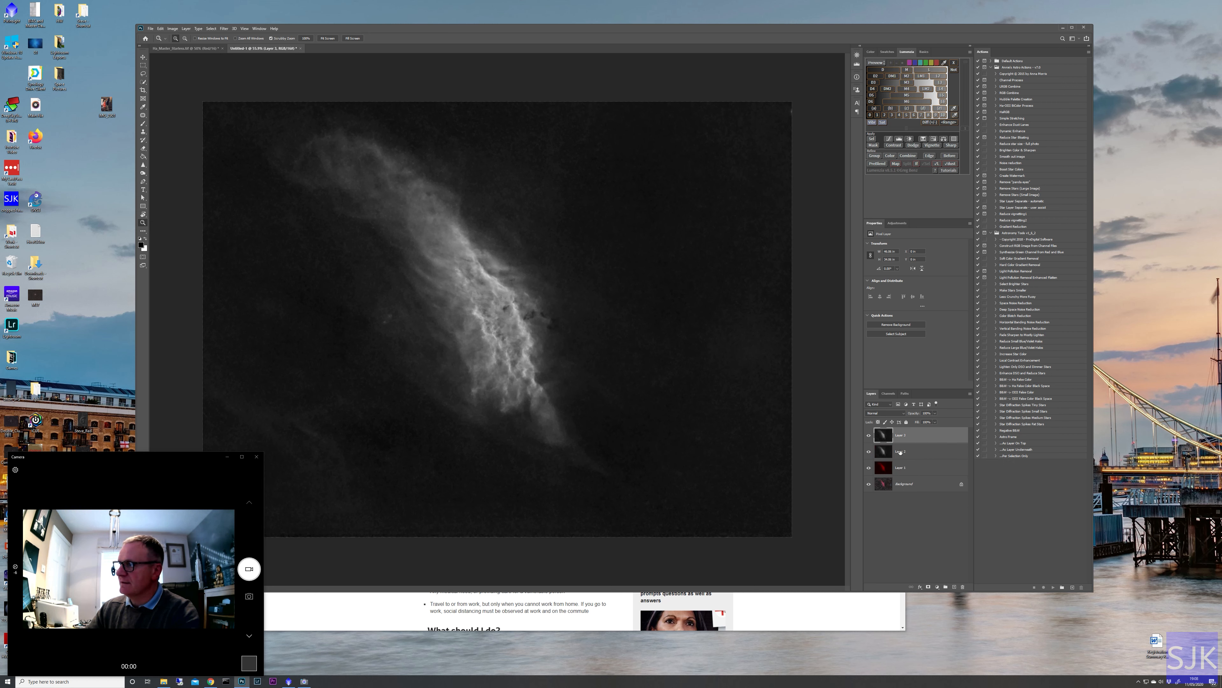
key("ctrl+j")
key("ctrl+alt+shift+n")
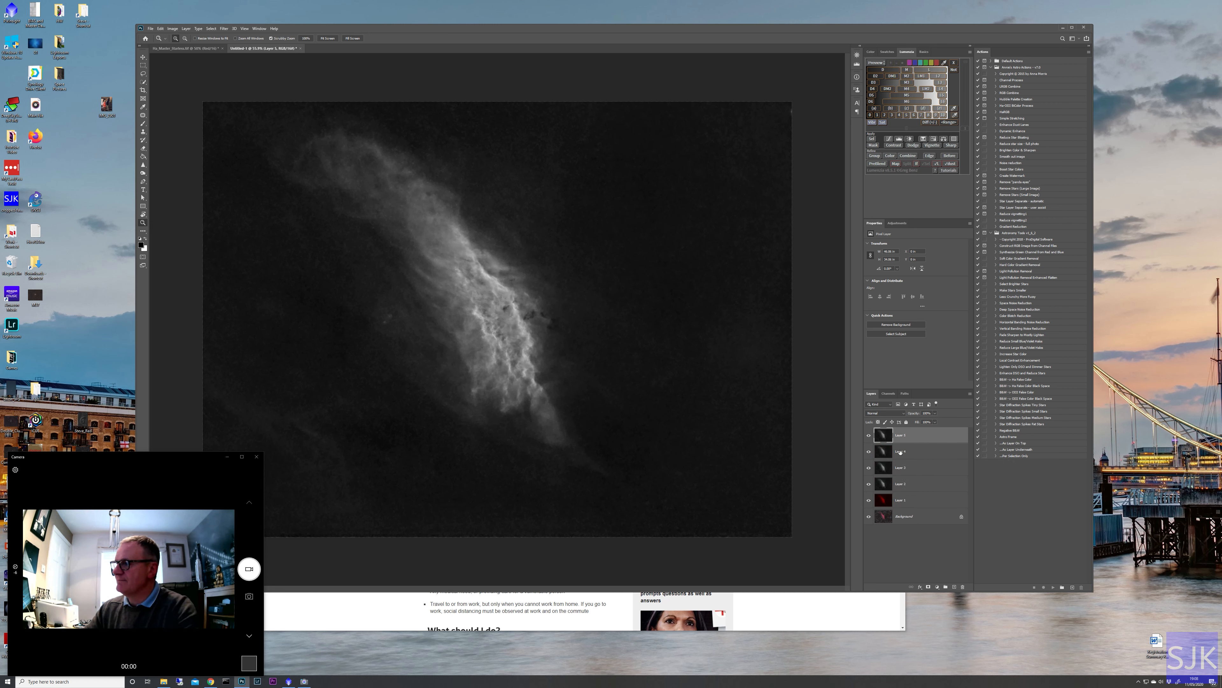
Create a layer group, place all four greyscale nebula layers inside it, and hide the upper three.
left_click(946, 586)
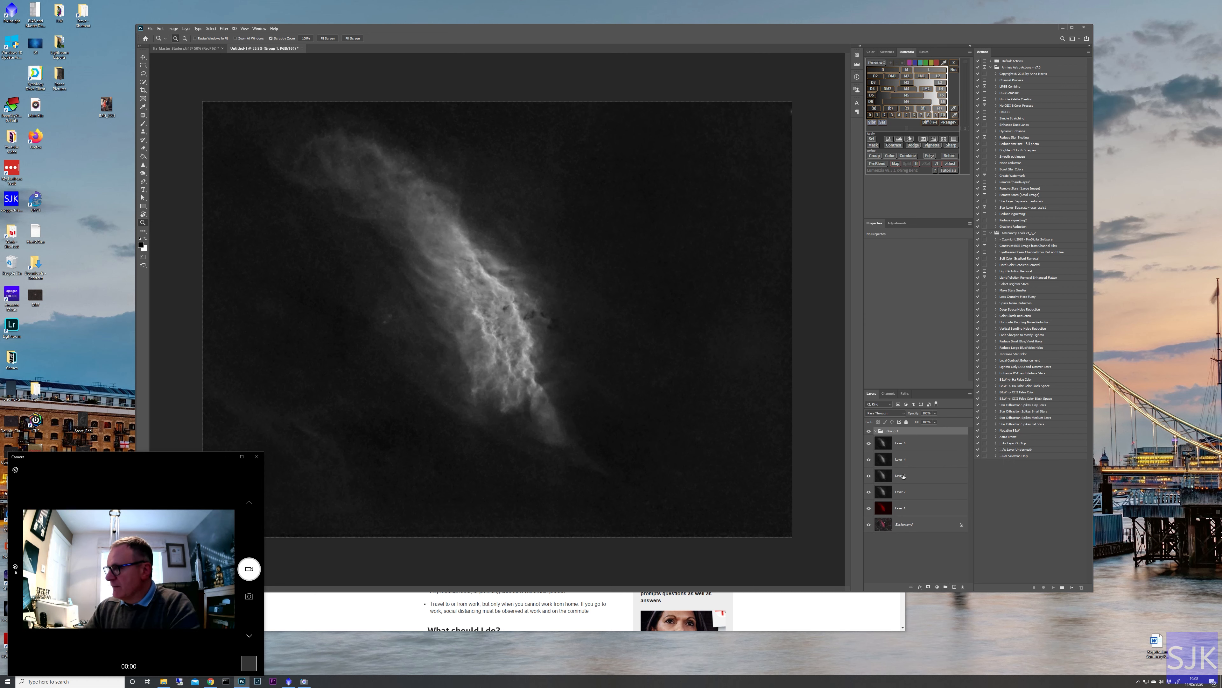
left_click(887, 446)
left_click(888, 496, "shift")
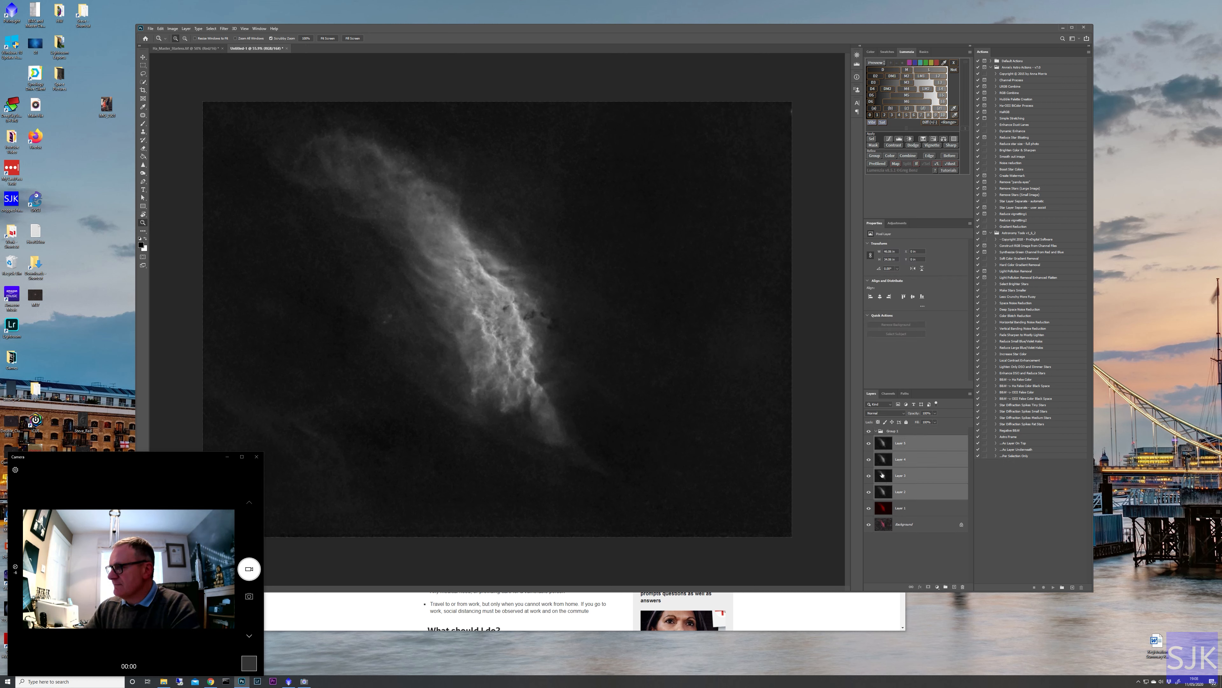
left_click_drag(885, 446, 898, 434)
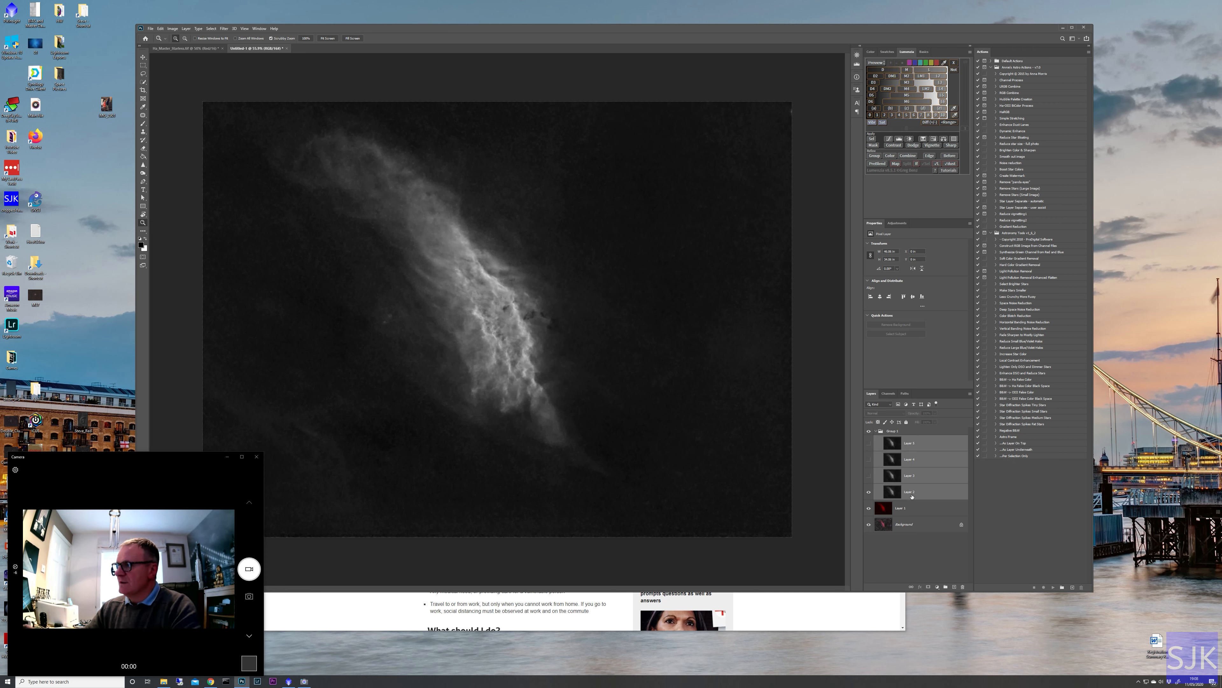
Rename the lowest greyscale nebula layer in the group as P2.
left_click(901, 491)
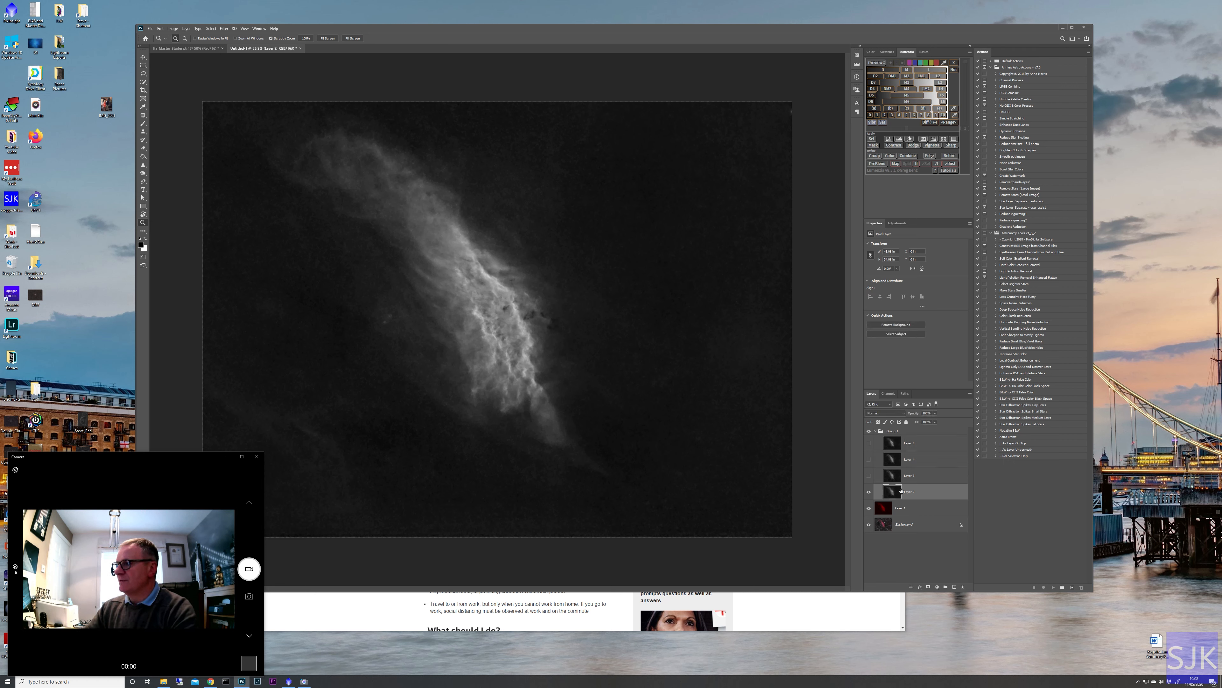
double_click(901, 491)
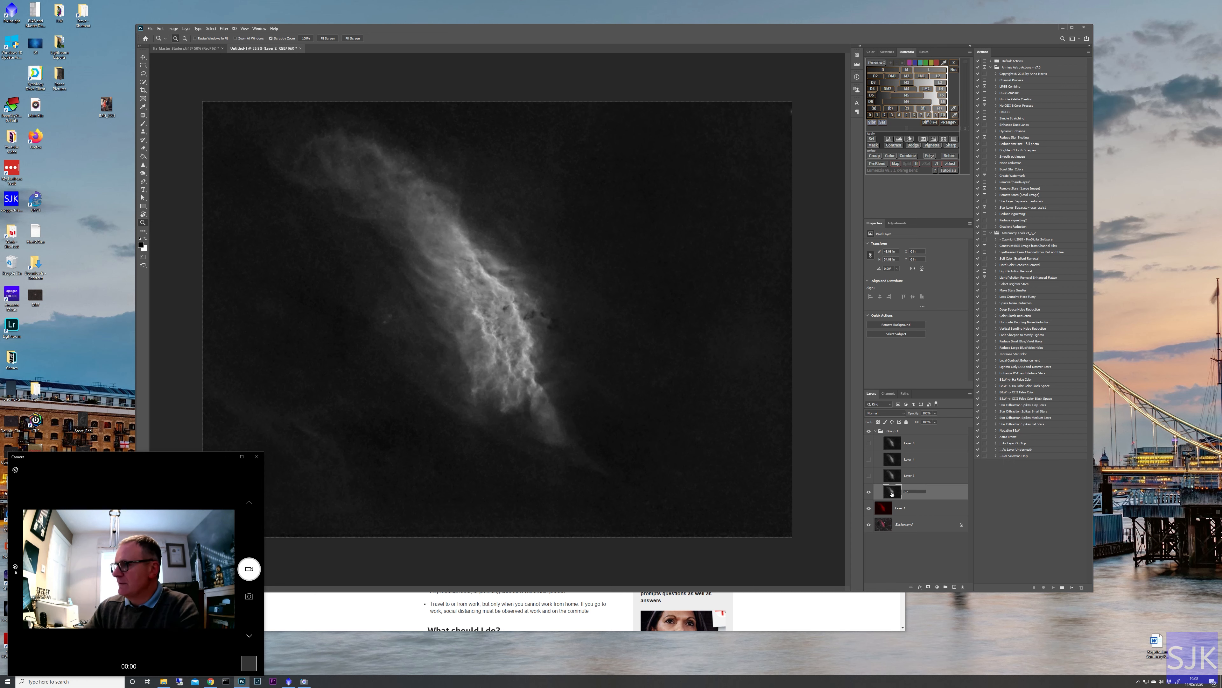
type("P2")
key("Return")
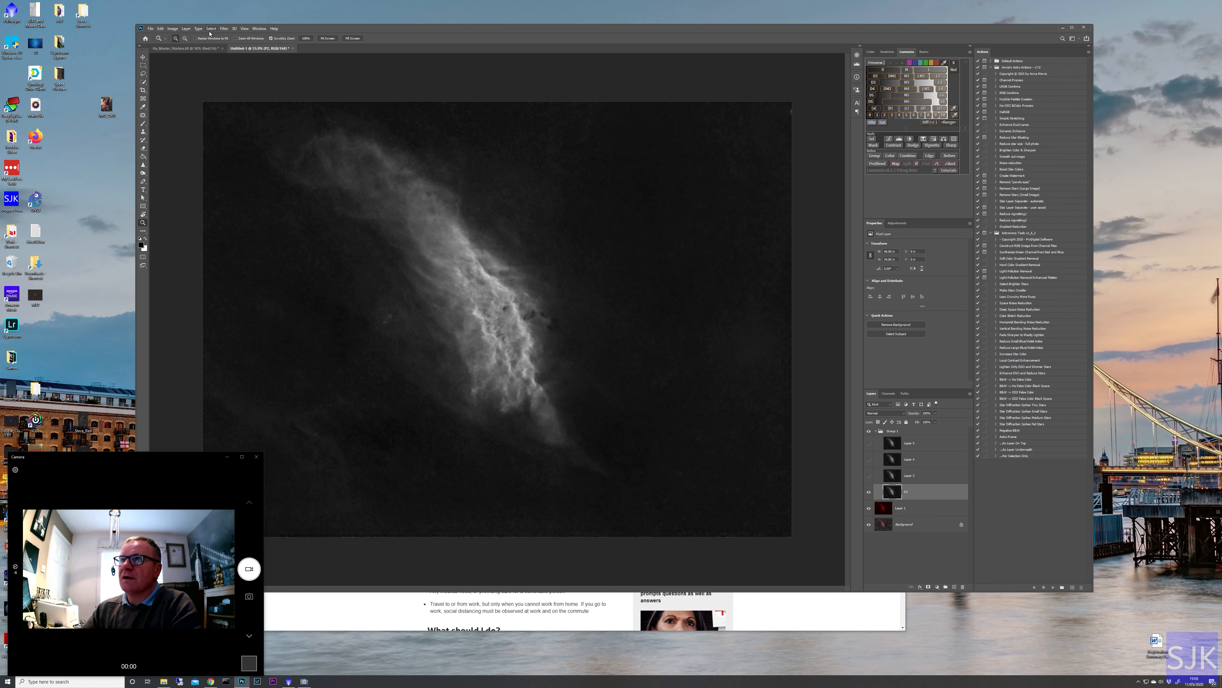
Apply a High Pass filter with a radius of 2 pixels to the lowest greyscale layer in the group.
left_click(223, 29)
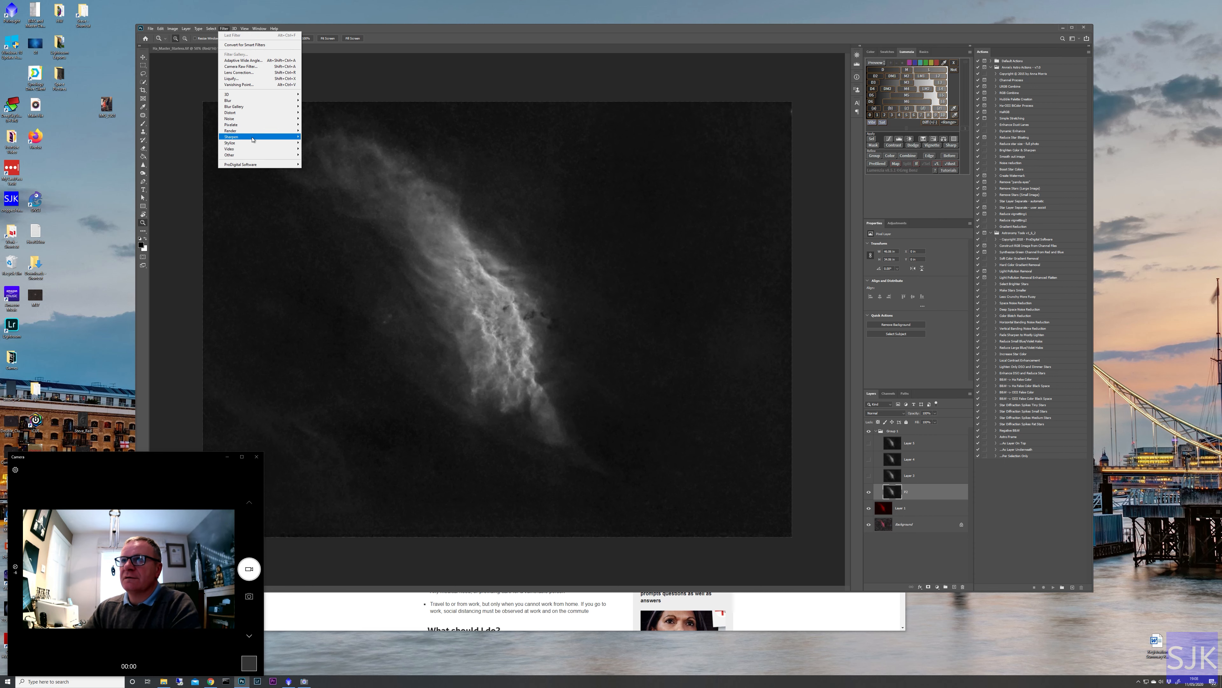
mouse_move(261, 156)
left_click(311, 160)
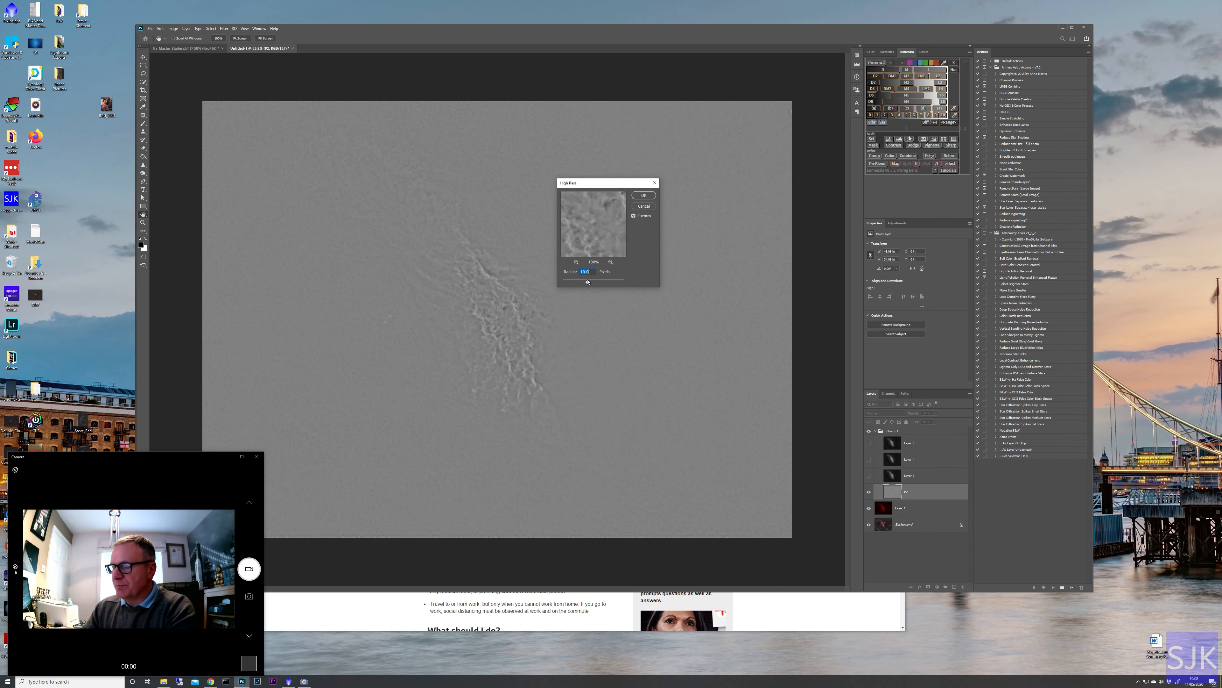
type("2")
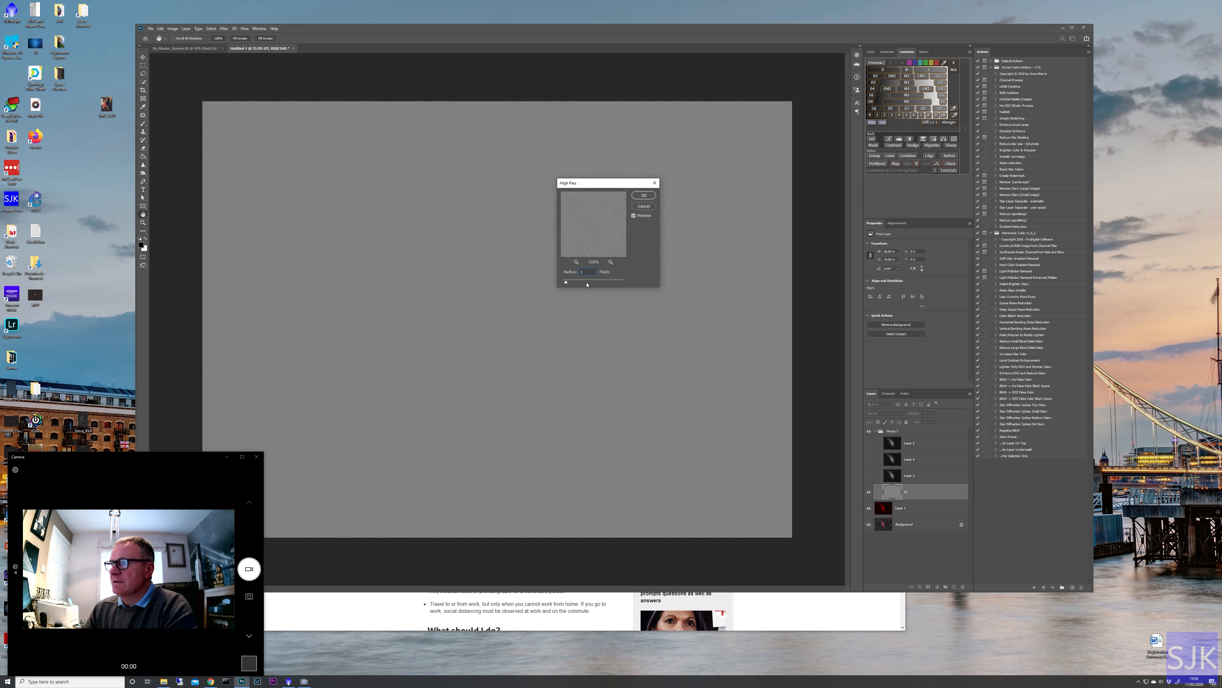
left_click(644, 196)
Check the high-pass layer against the image beneath it and set its blend mode to Overlay.
key("z")
left_click(530, 289)
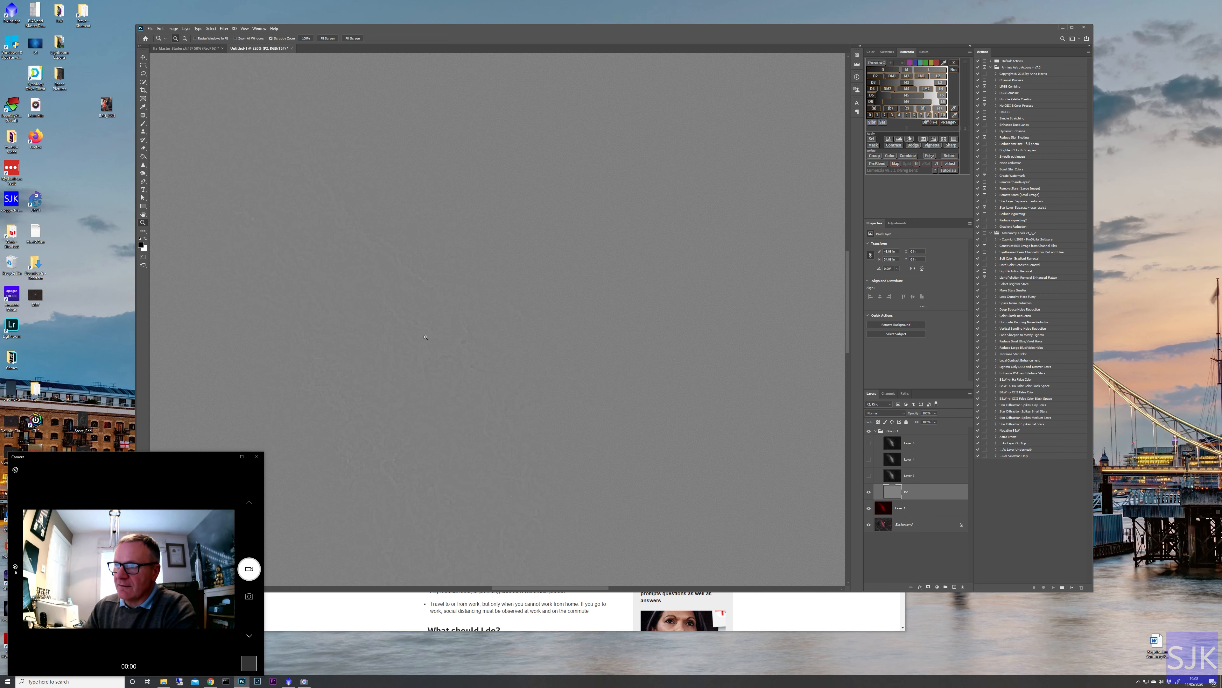
left_click_drag(457, 333, 433, 330)
left_click_drag(422, 328, 430, 327)
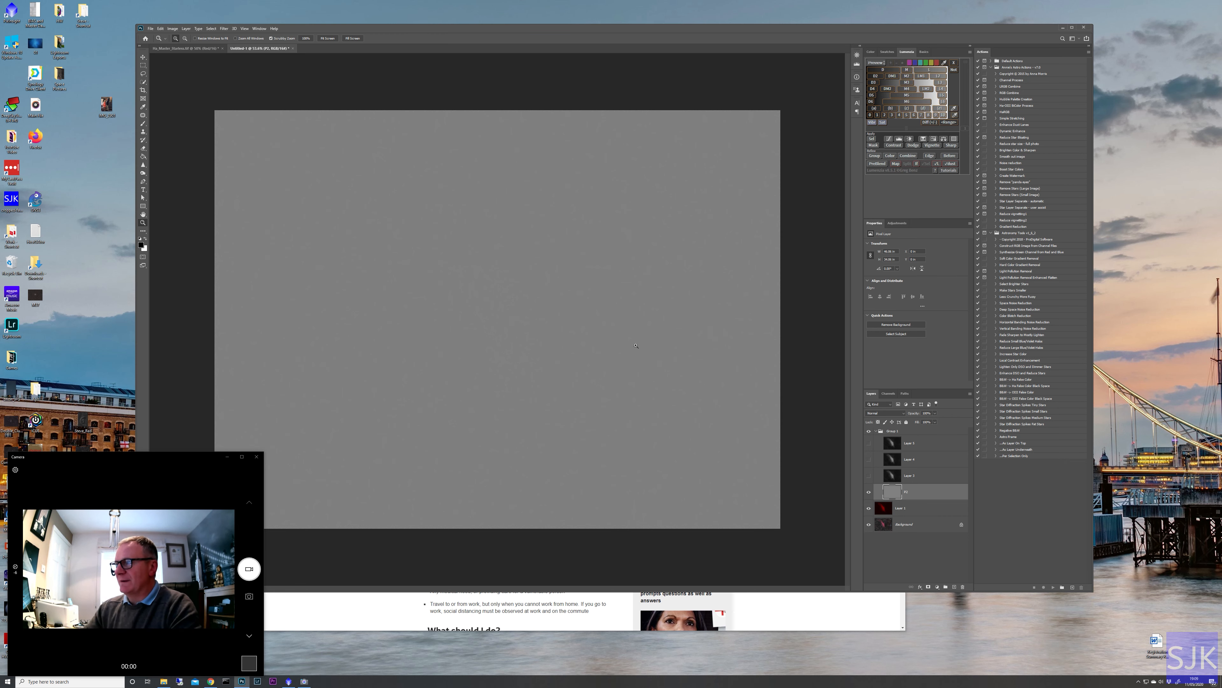
left_click(869, 492)
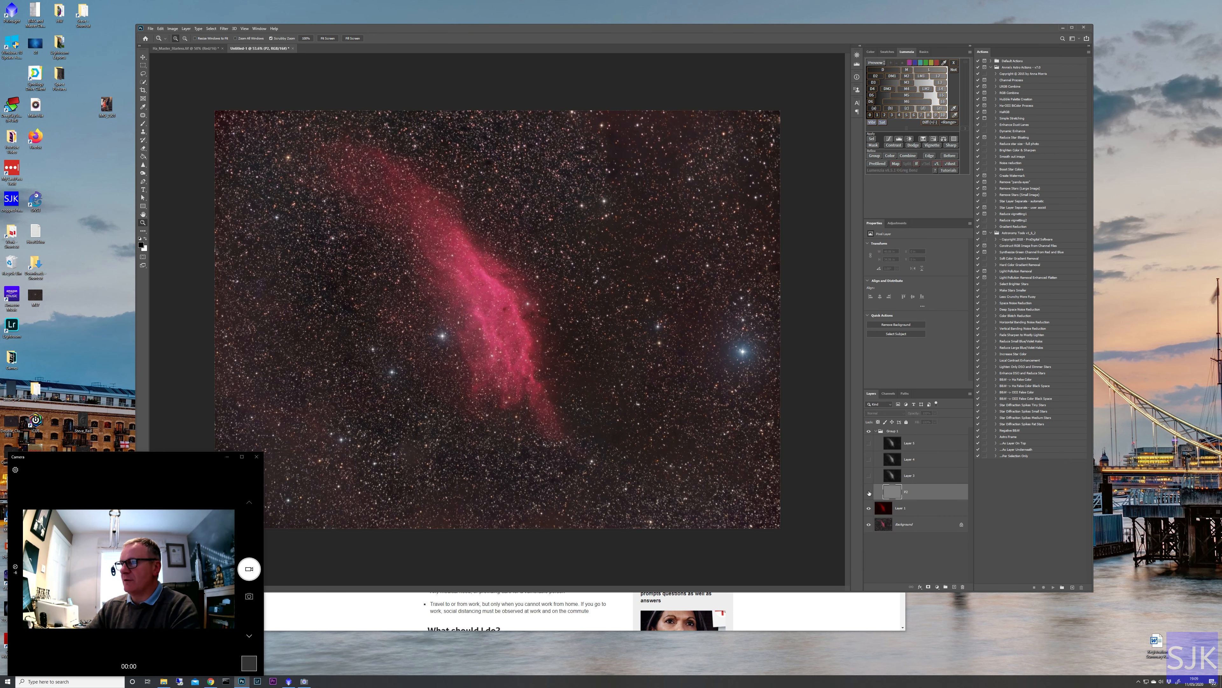
left_click(869, 493)
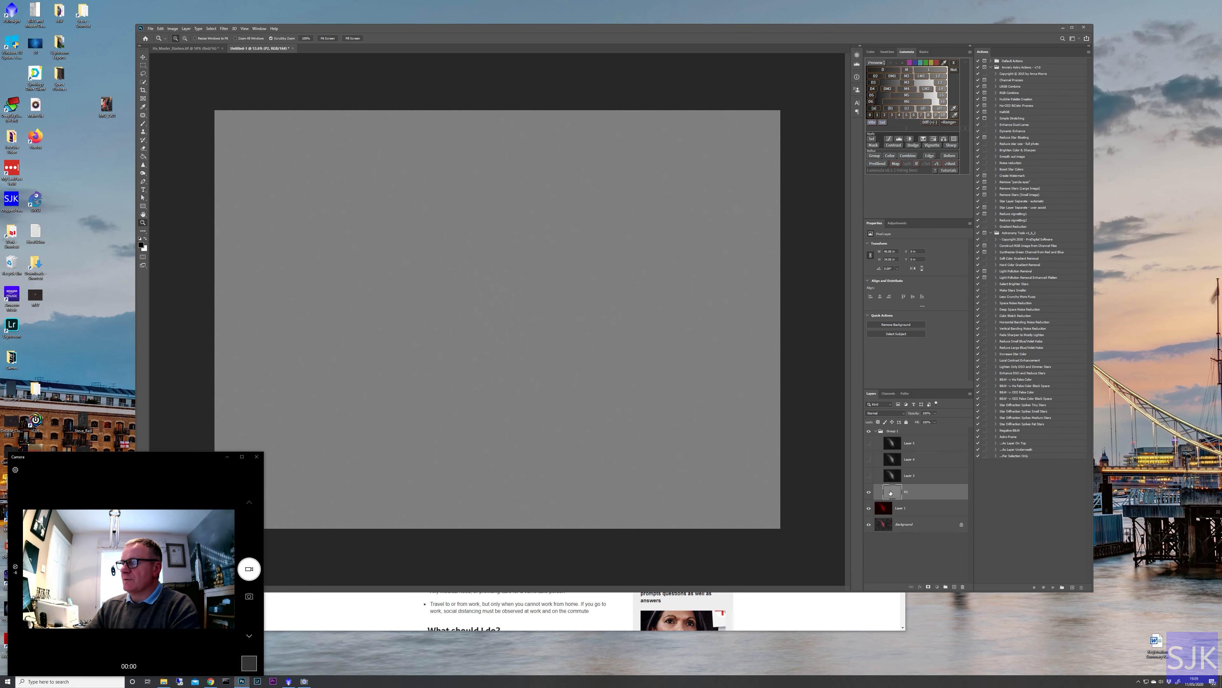
left_click(896, 414)
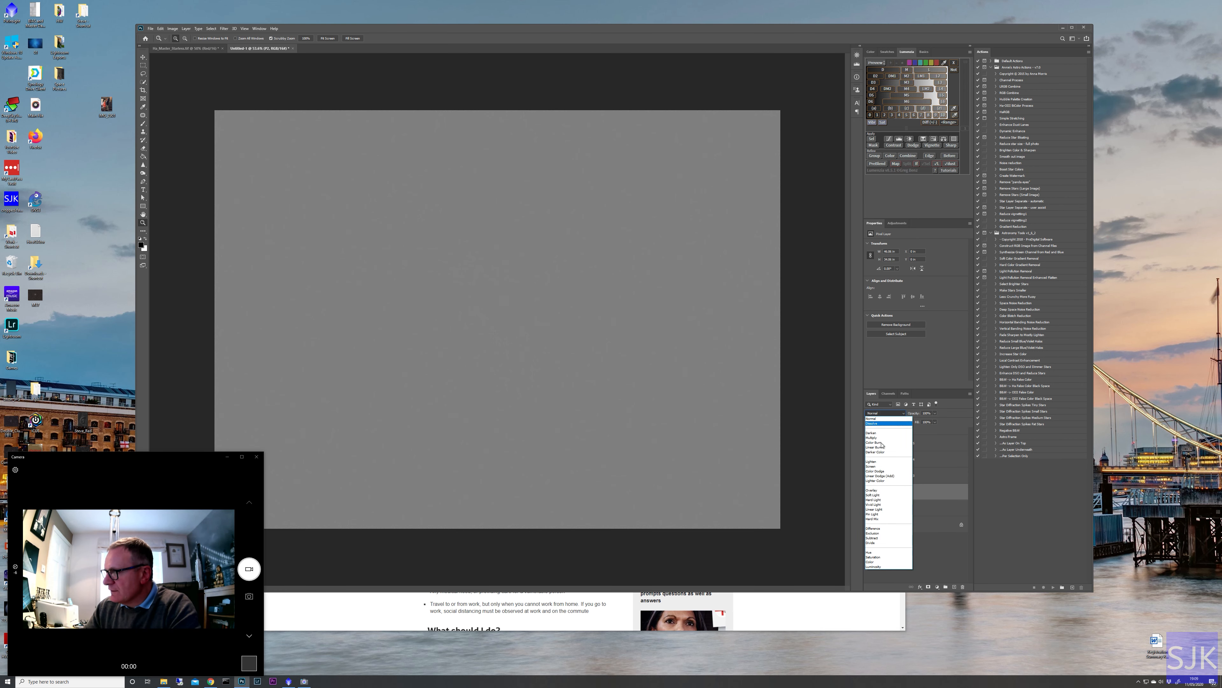
left_click(875, 490)
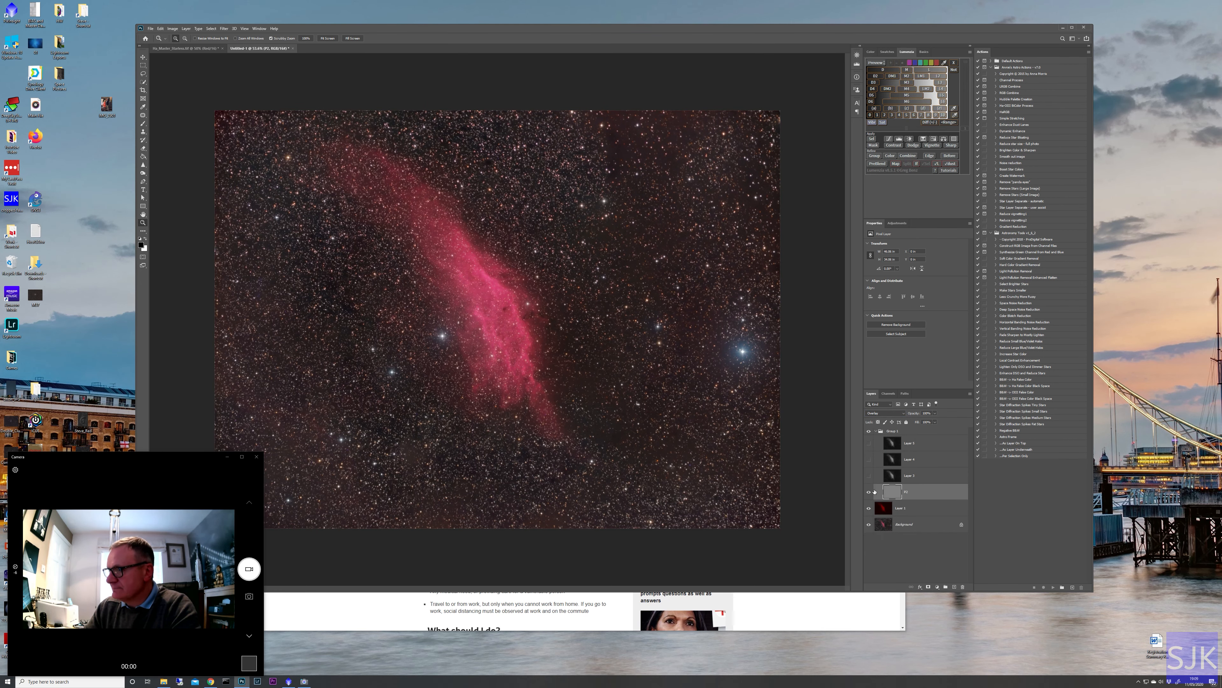
Compare the nebula detail with the high-pass layer hidden and shown.
left_click_drag(496, 356, 525, 357)
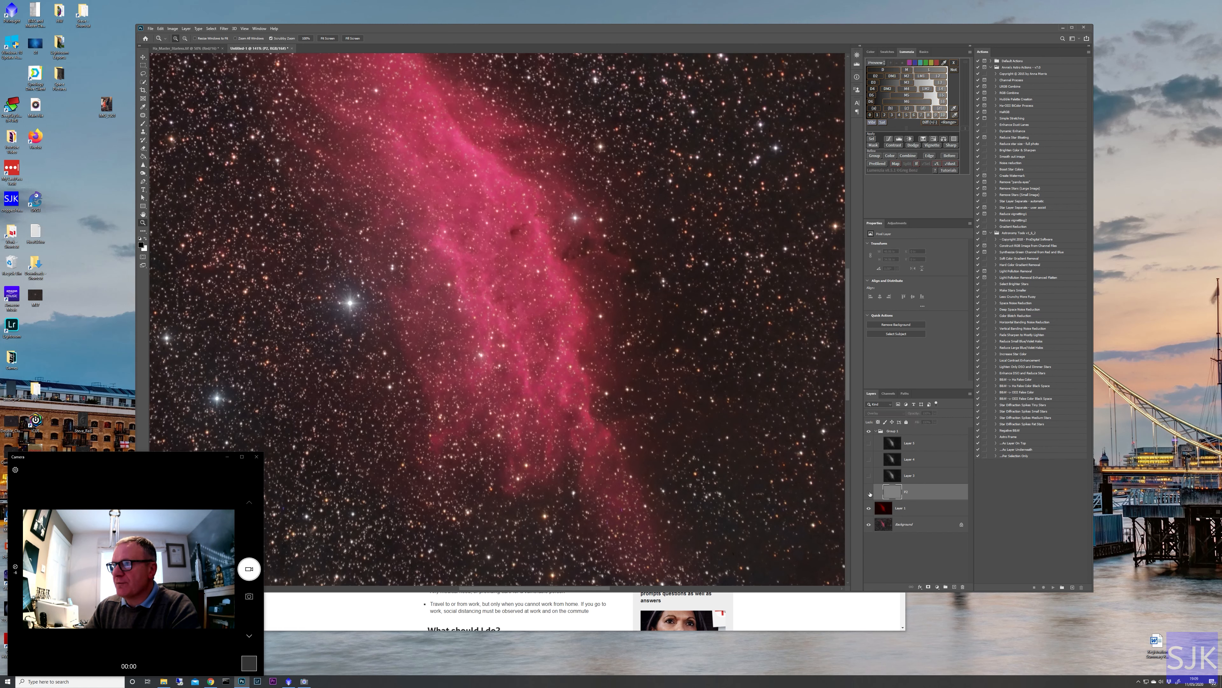
left_click(869, 492)
left_click(869, 492)
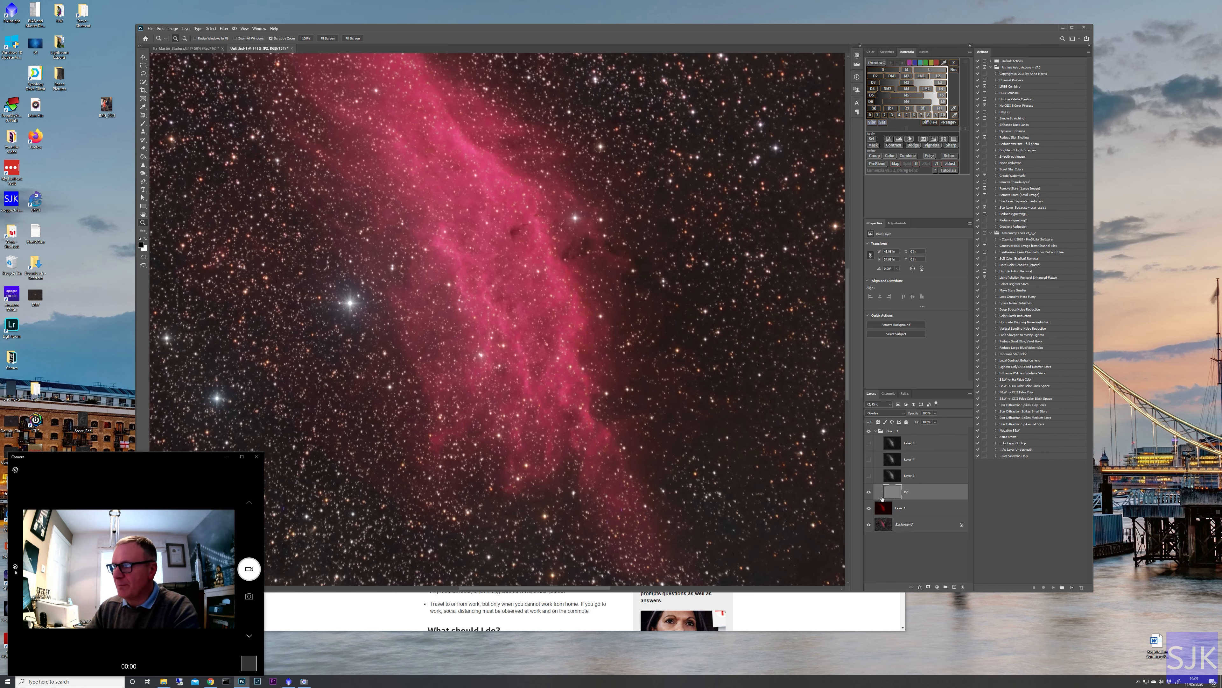
Rename the lowest high-pass layer in the group after its filter radius.
double_click(906, 492)
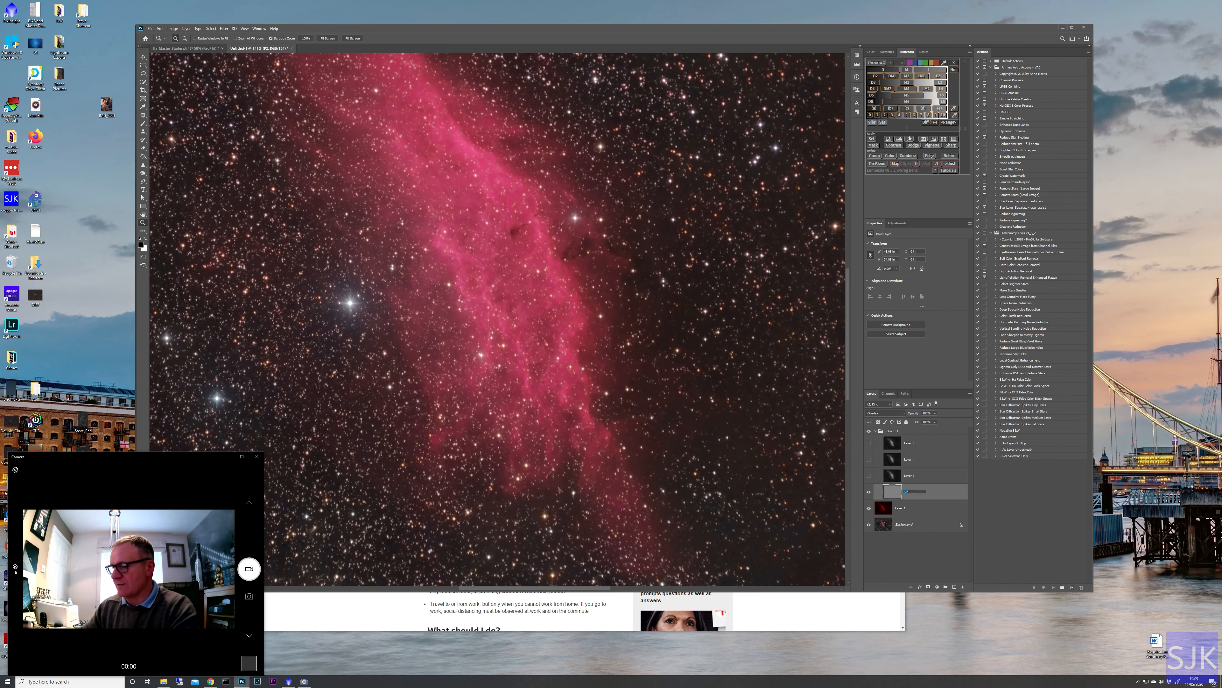
type("H")
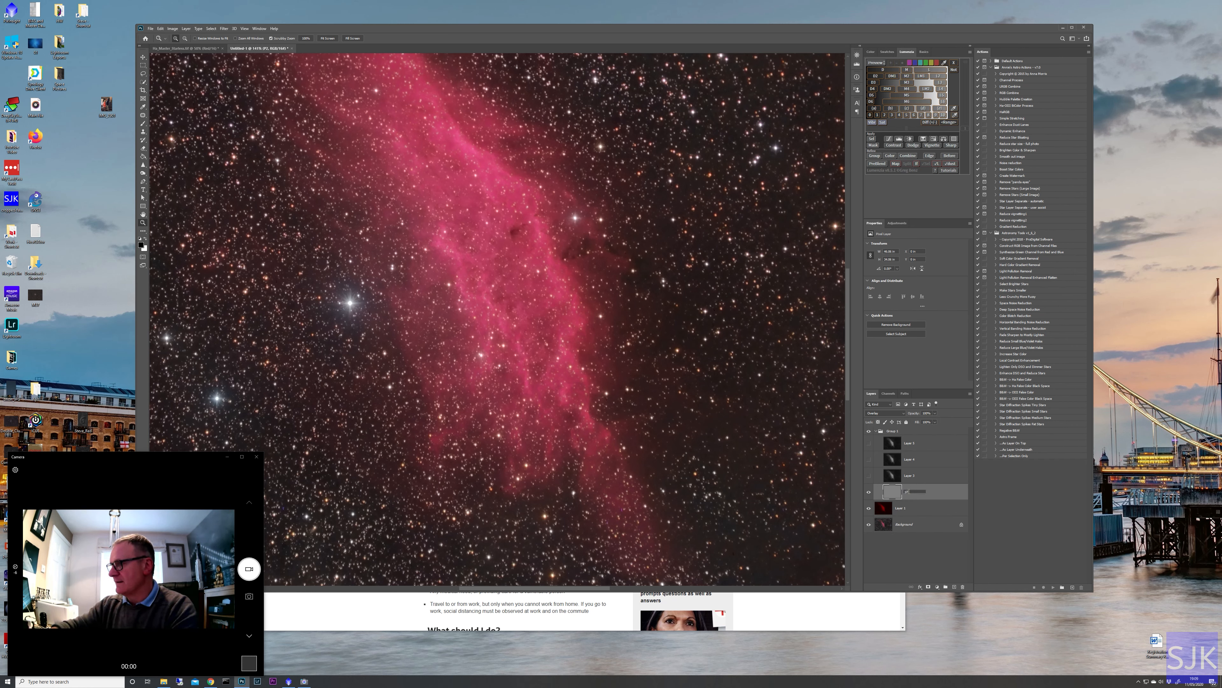
left_click(875, 481)
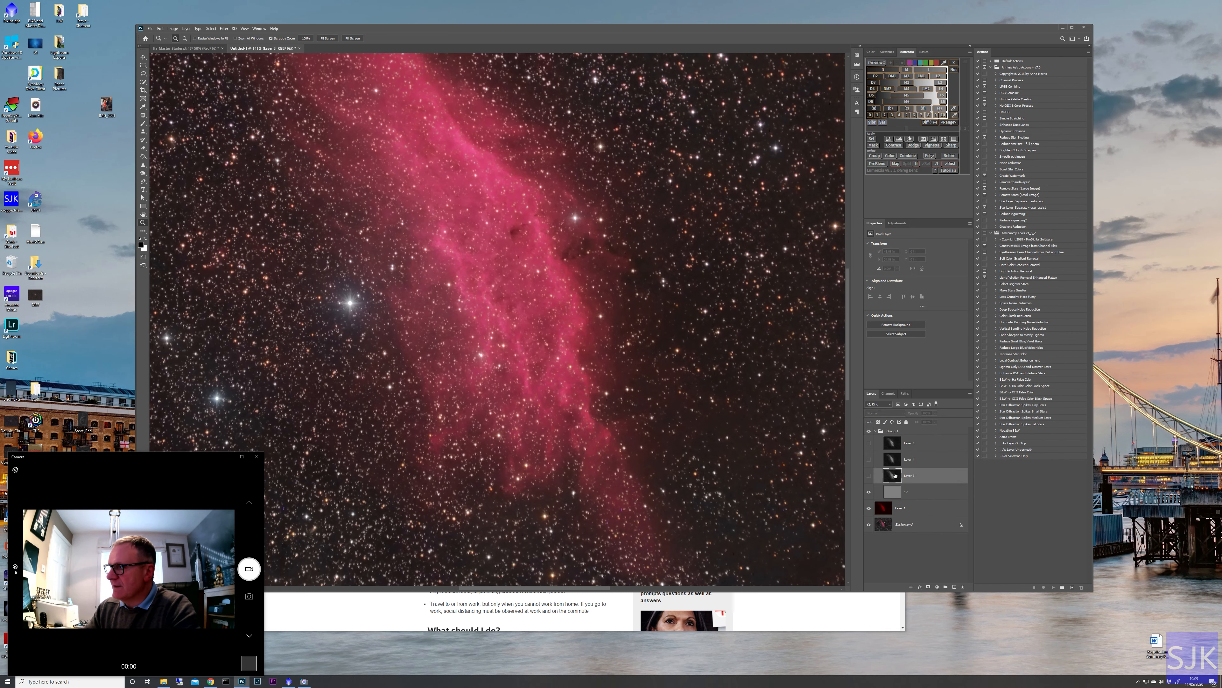
Show the greyscale nebula layer directly above the lowest high-pass layer and rename it 2.5p.
left_click(869, 475)
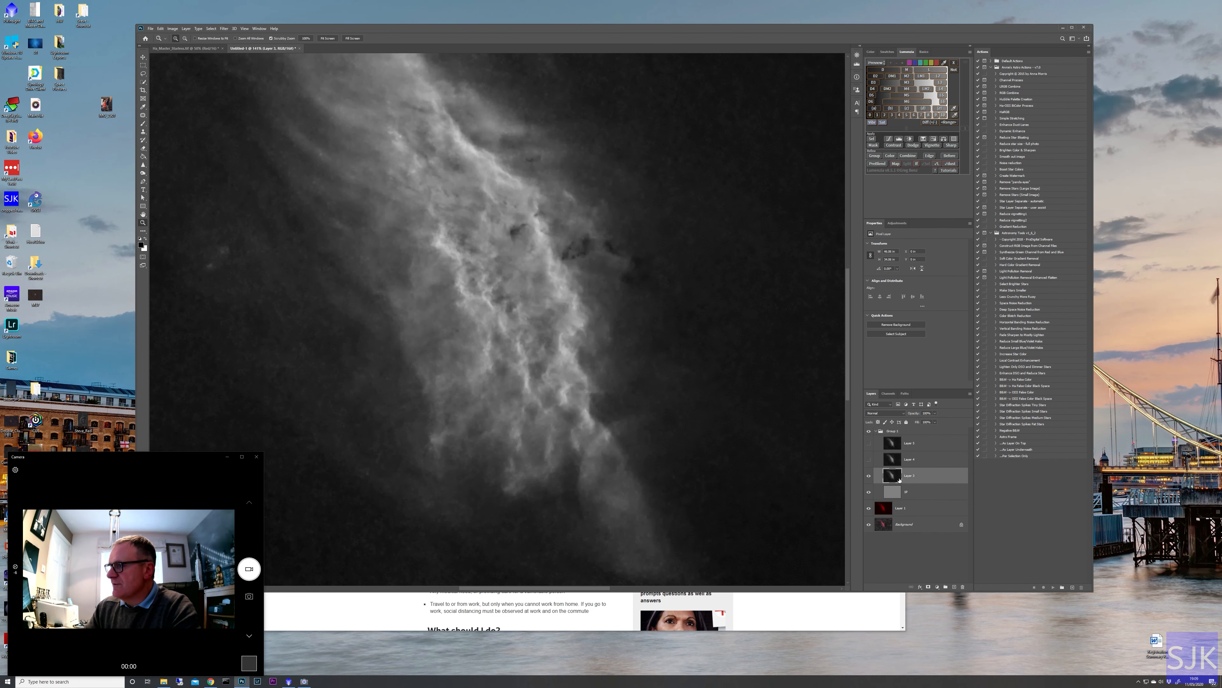
double_click(910, 476)
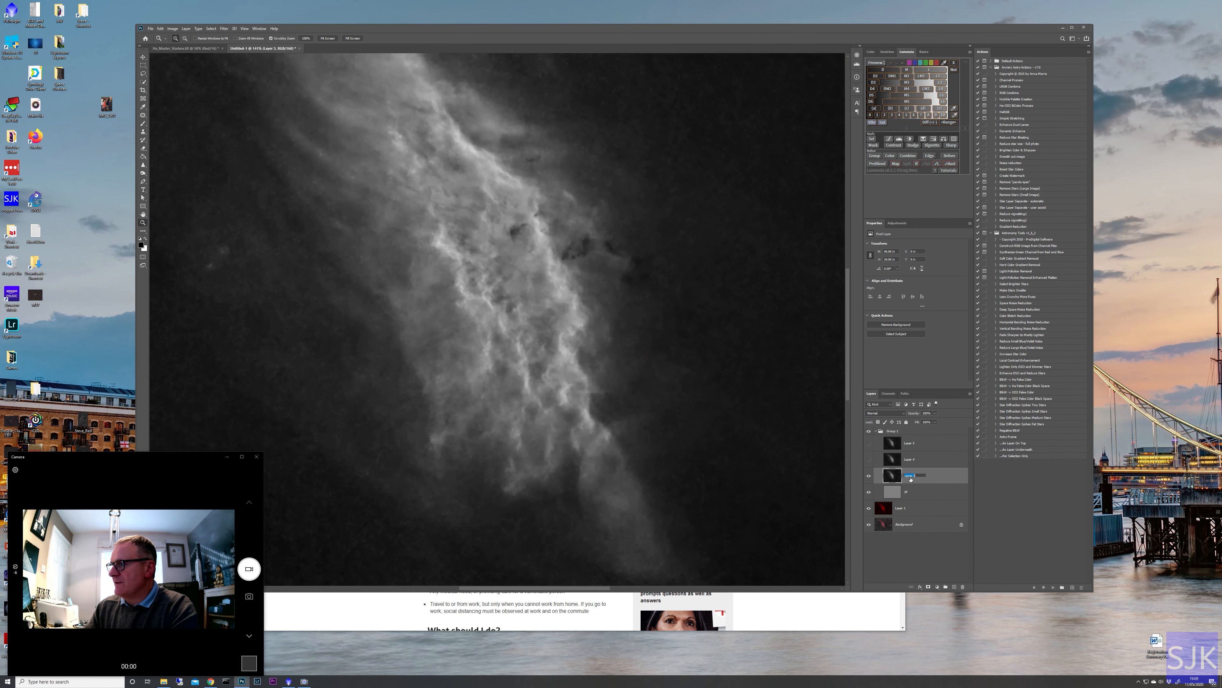
type("2.5")
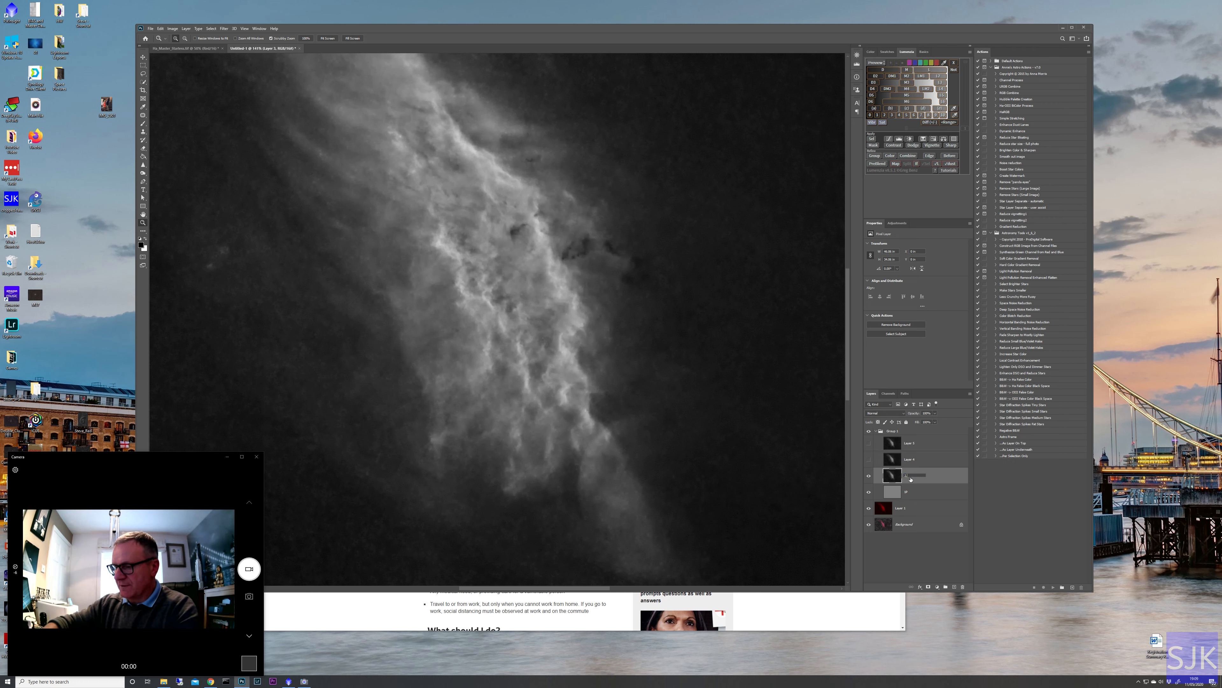
type("s")
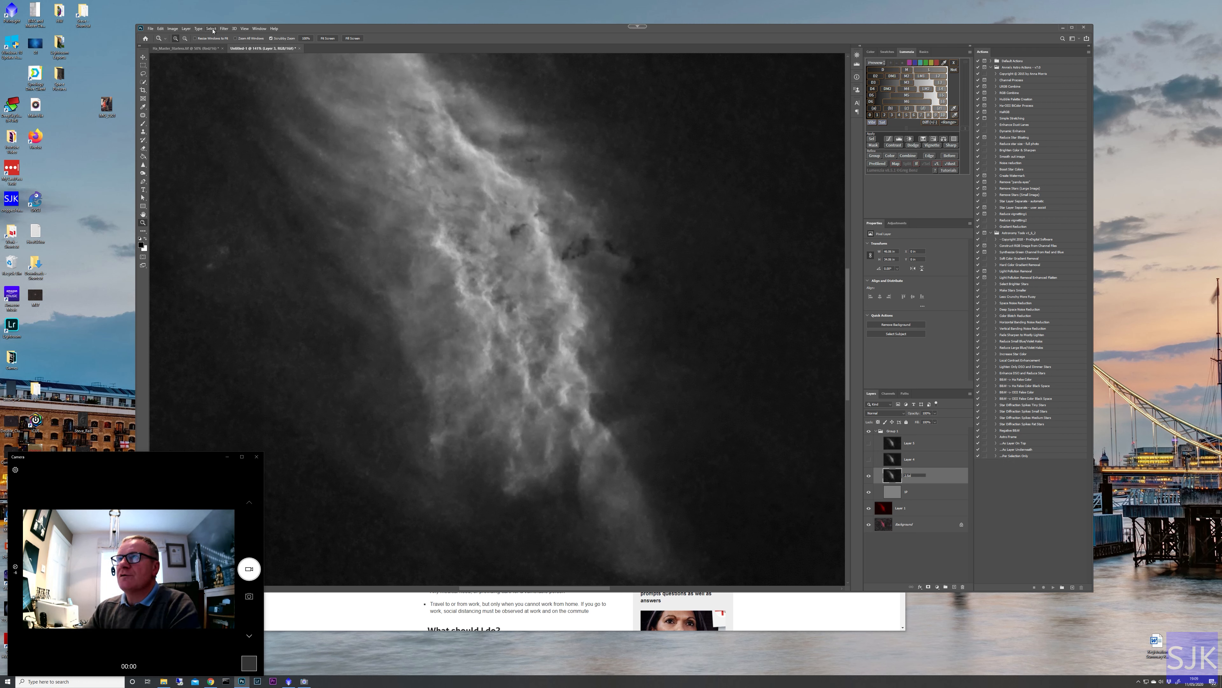
key("Return")
Apply a High Pass filter with a radius of 2.5 pixels to the 2.5p layer.
left_click(223, 29)
mouse_move(241, 164)
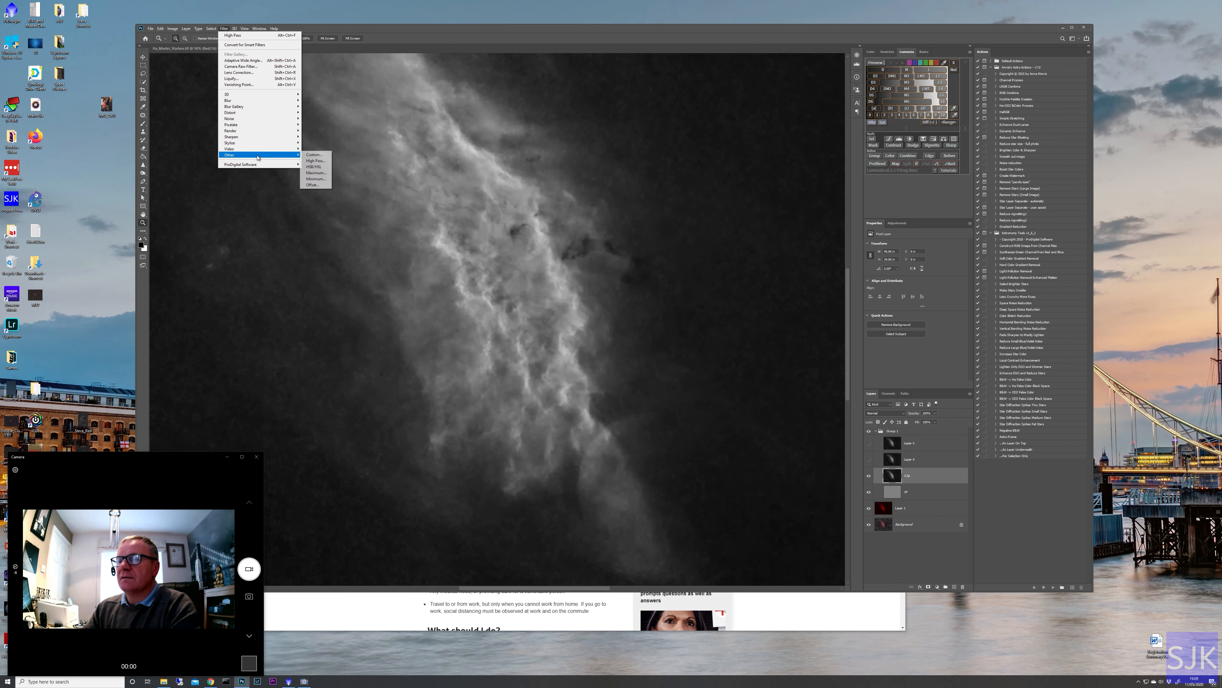
left_click(318, 160)
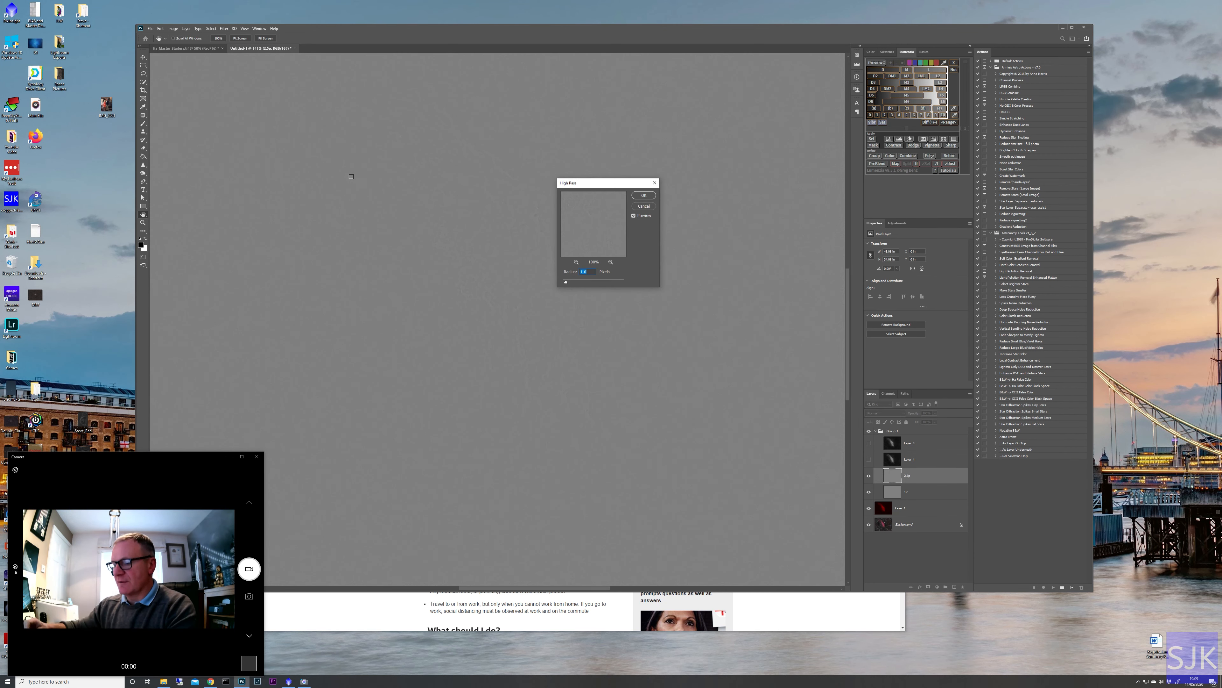
type("2.5")
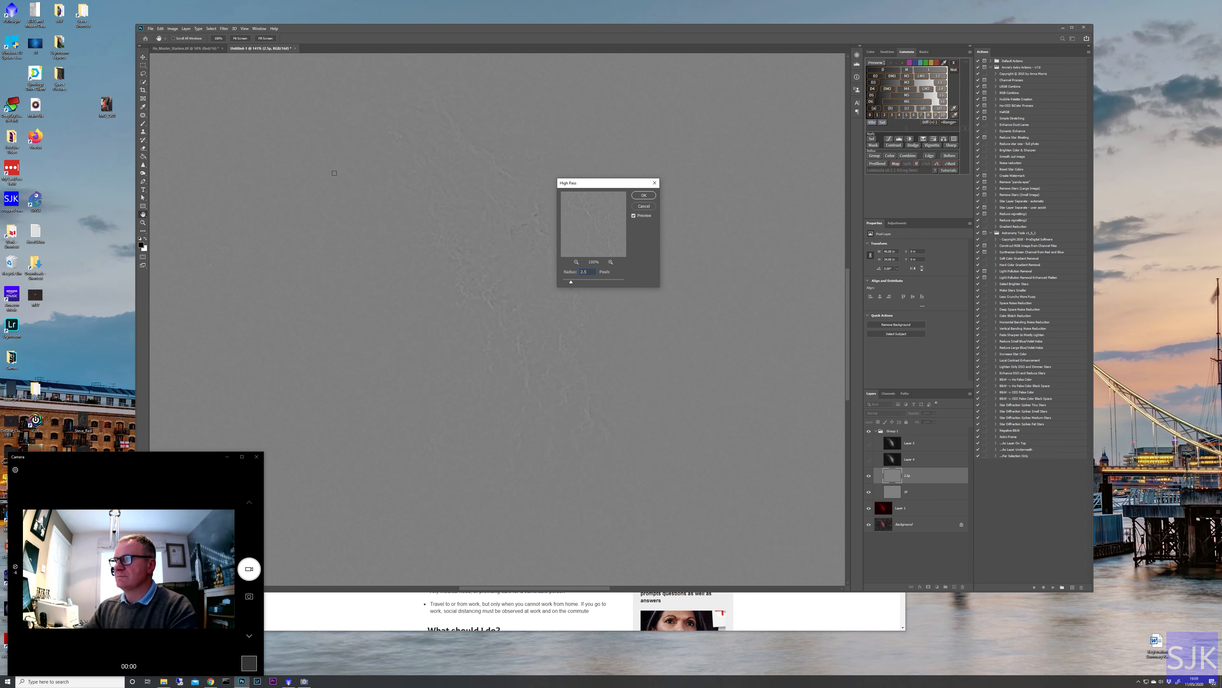
key("Return")
Inspect the fine nebula detail in the 2.5p high-pass layer and set its blend mode to Overlay.
key("z")
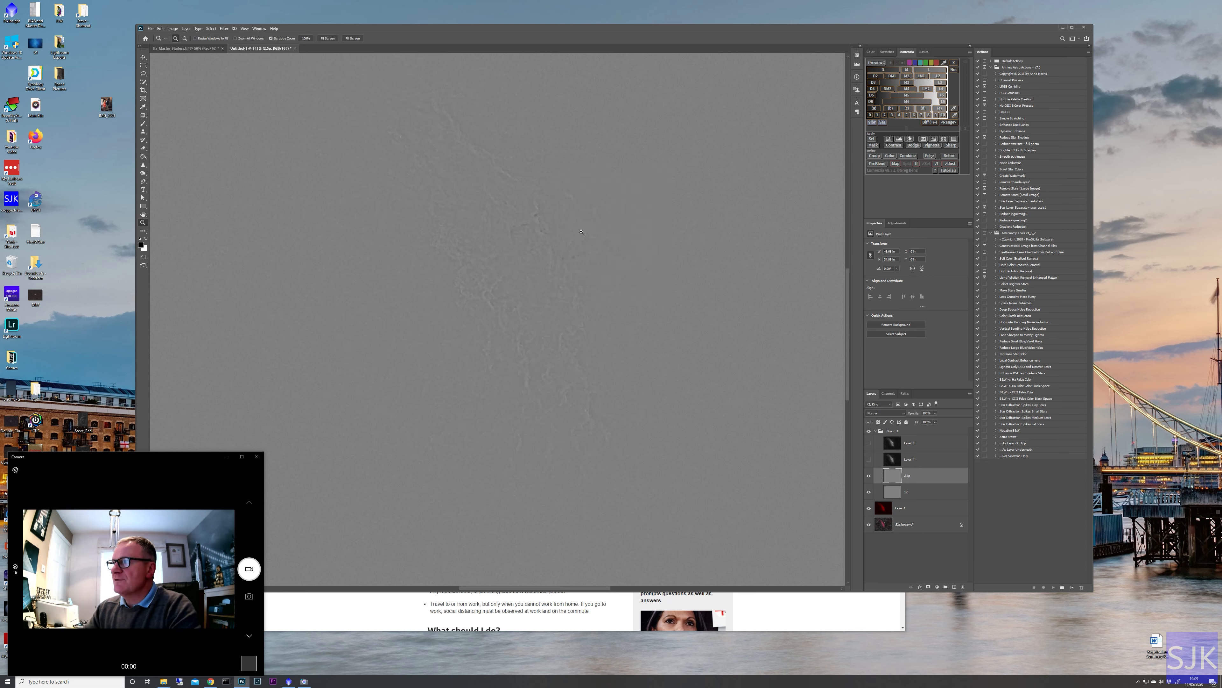
left_click(513, 281)
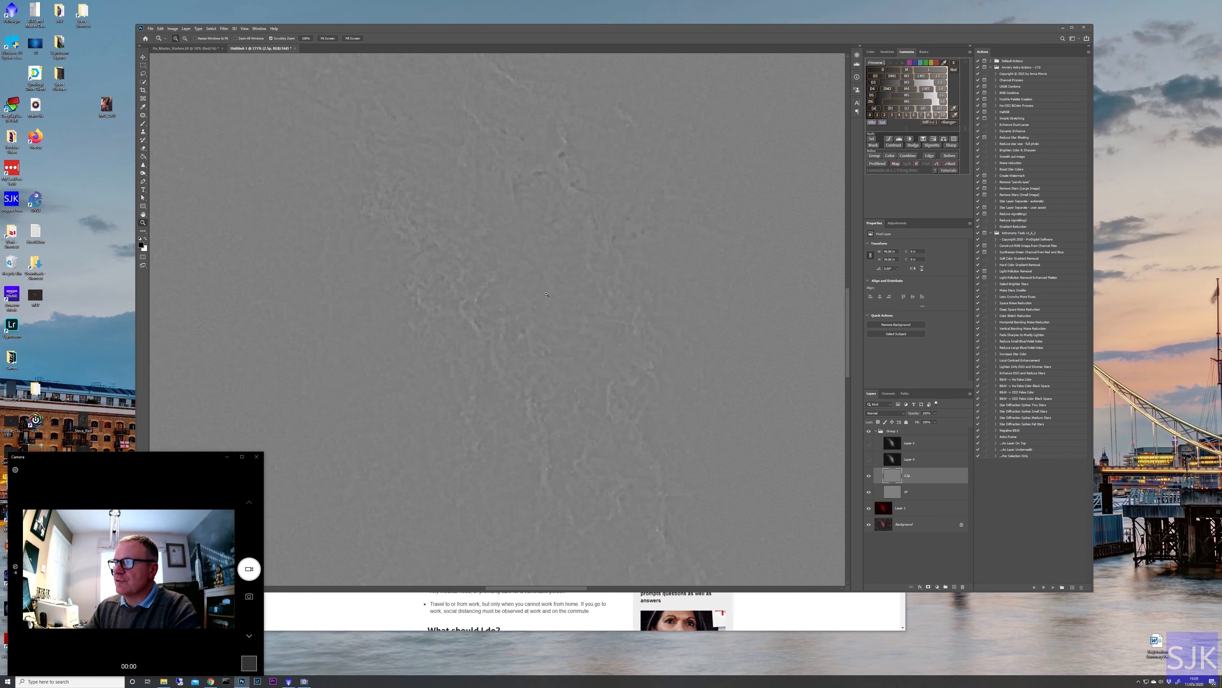
left_click_drag(546, 294, 524, 292)
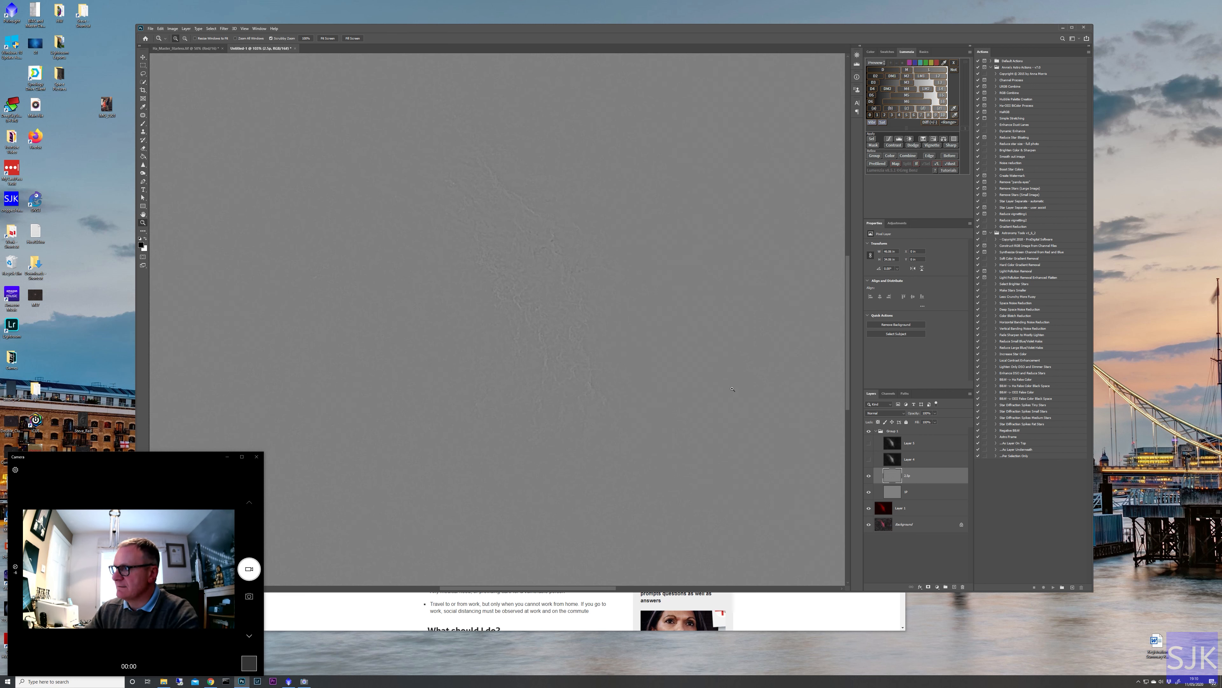
left_click(904, 415)
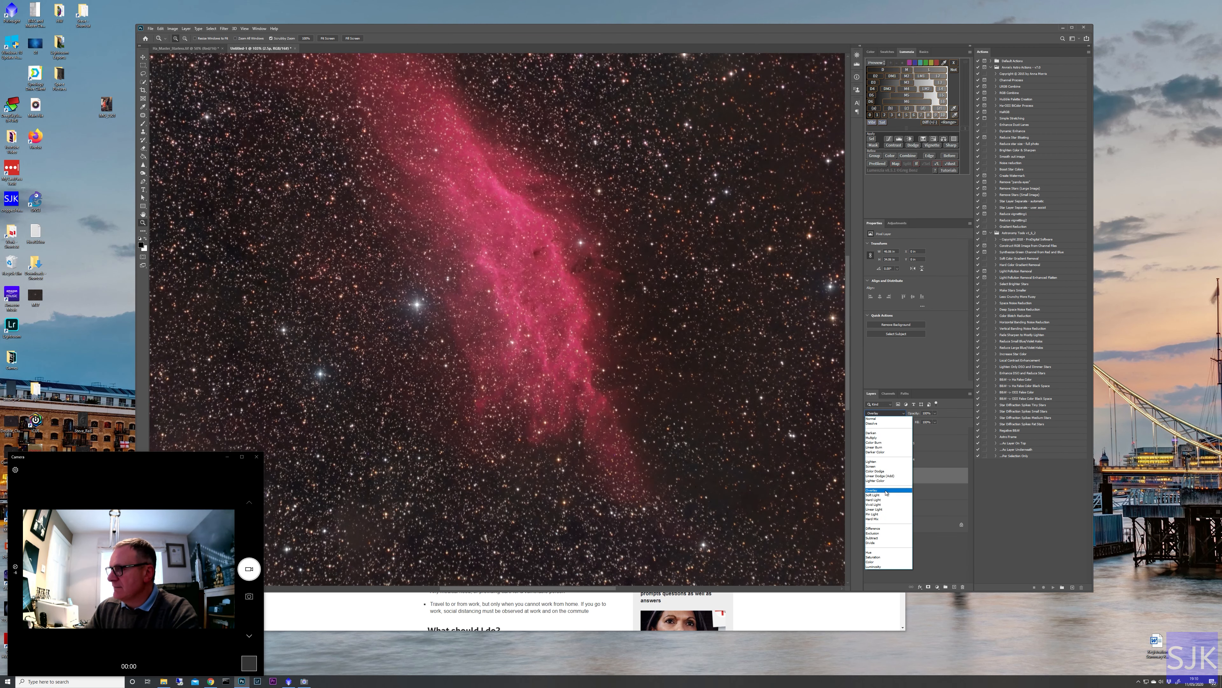
left_click(886, 490)
left_click_drag(566, 315, 575, 315)
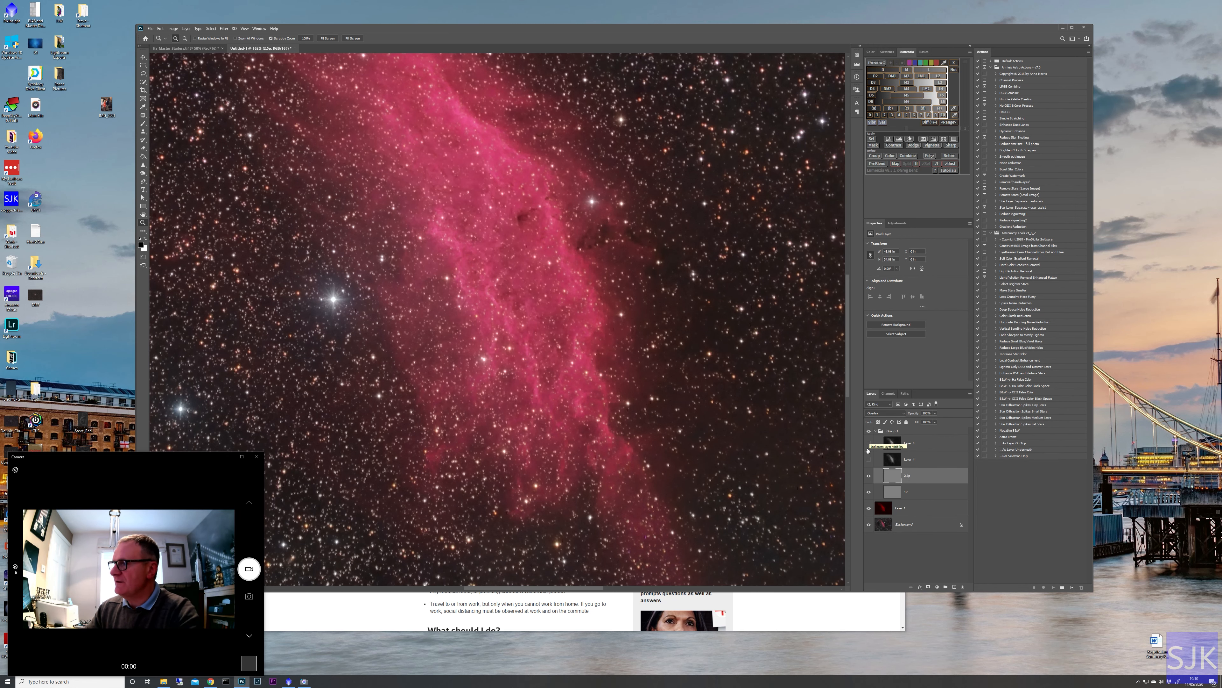
Show the greyscale nebula layer above the 2.5p layer and rename it 5P.
left_click(870, 460)
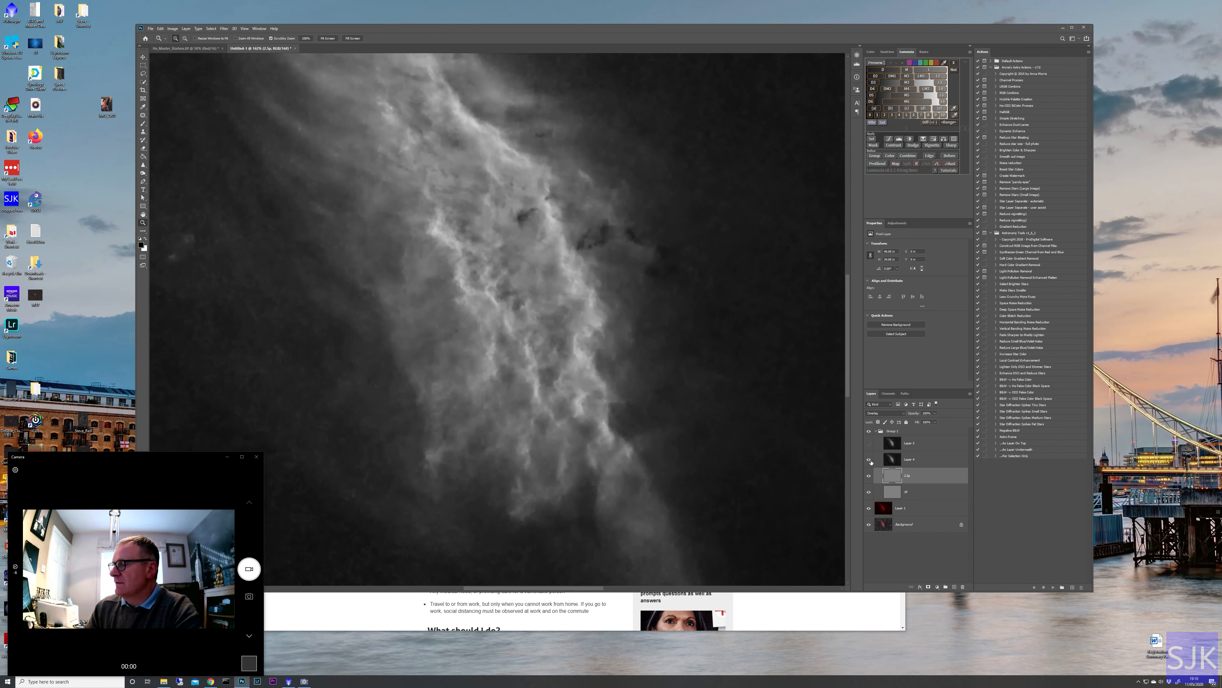
left_click(898, 460)
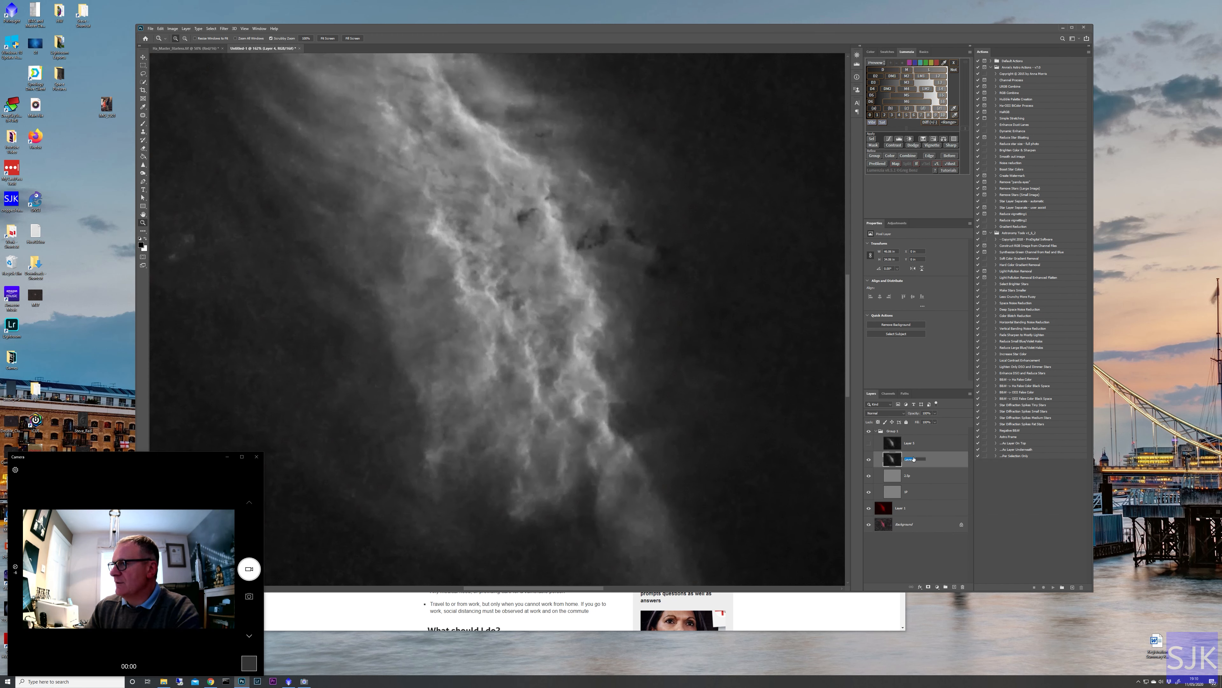
type("S")
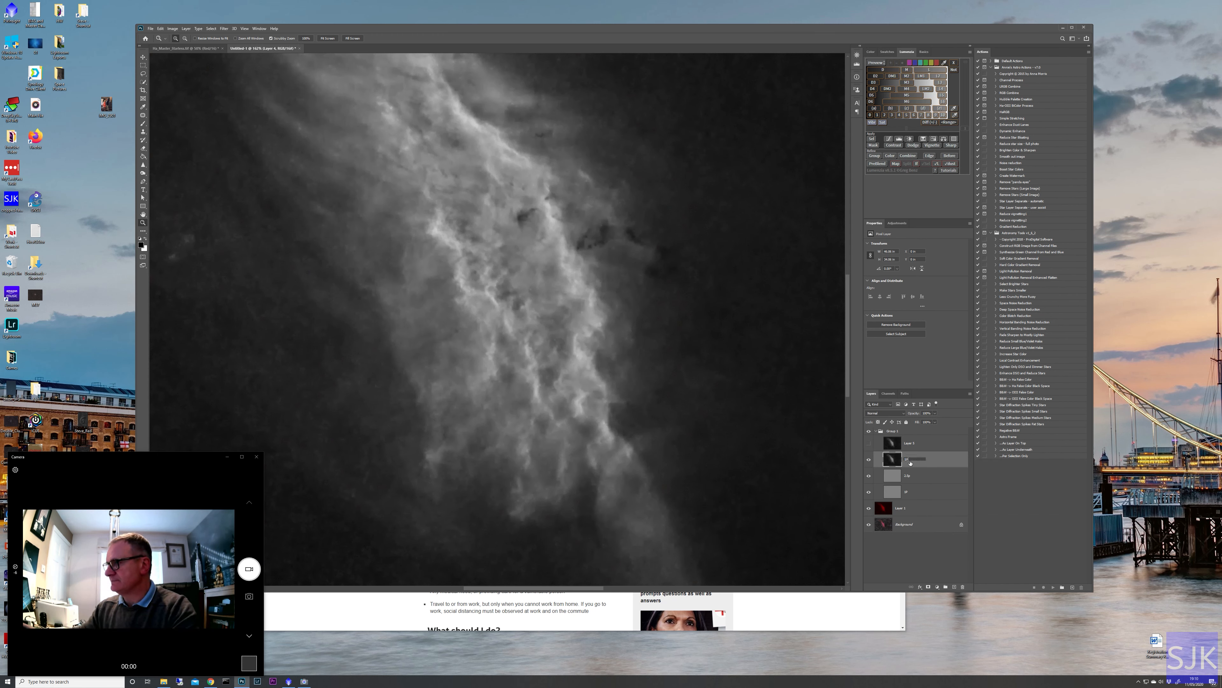
type("P")
key("Return")
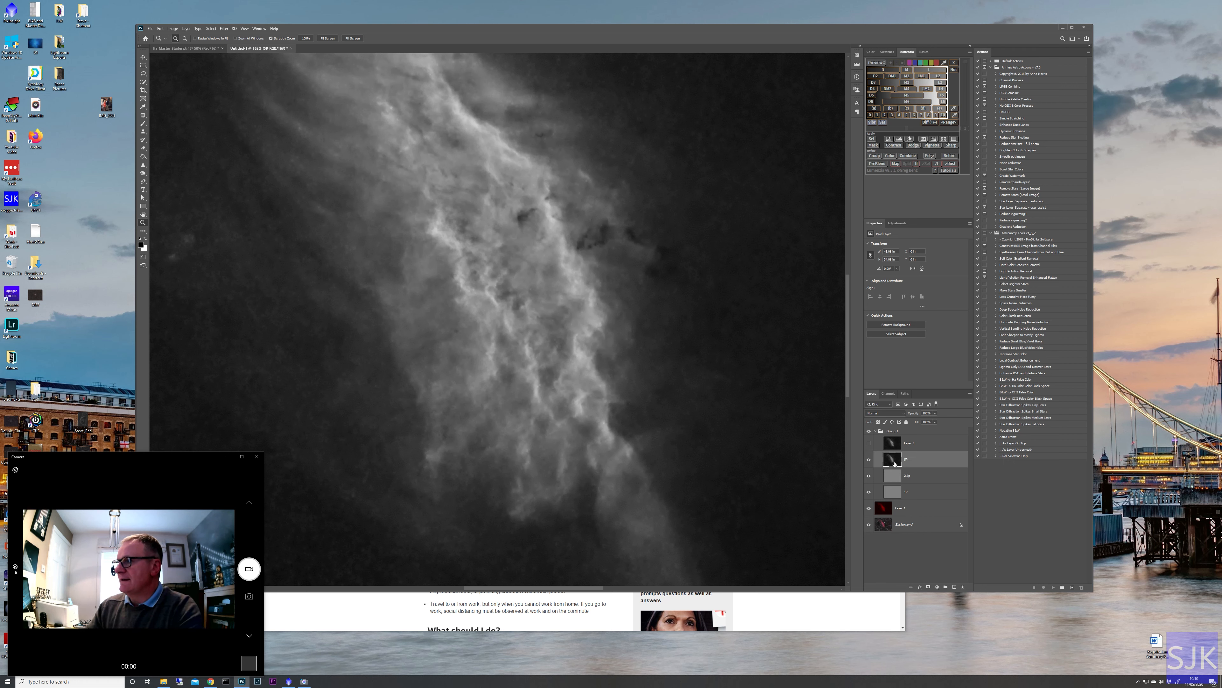
Apply a High Pass filter with a radius of 5 pixels to the 5P layer.
left_click(224, 28)
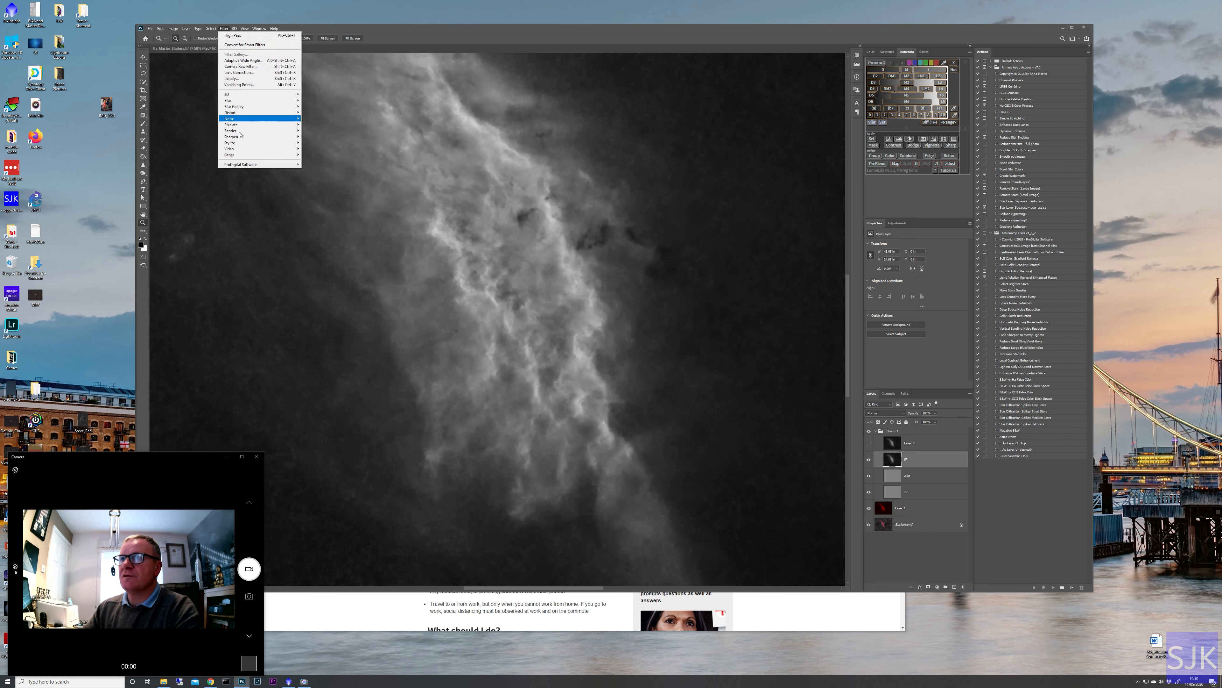
mouse_move(244, 157)
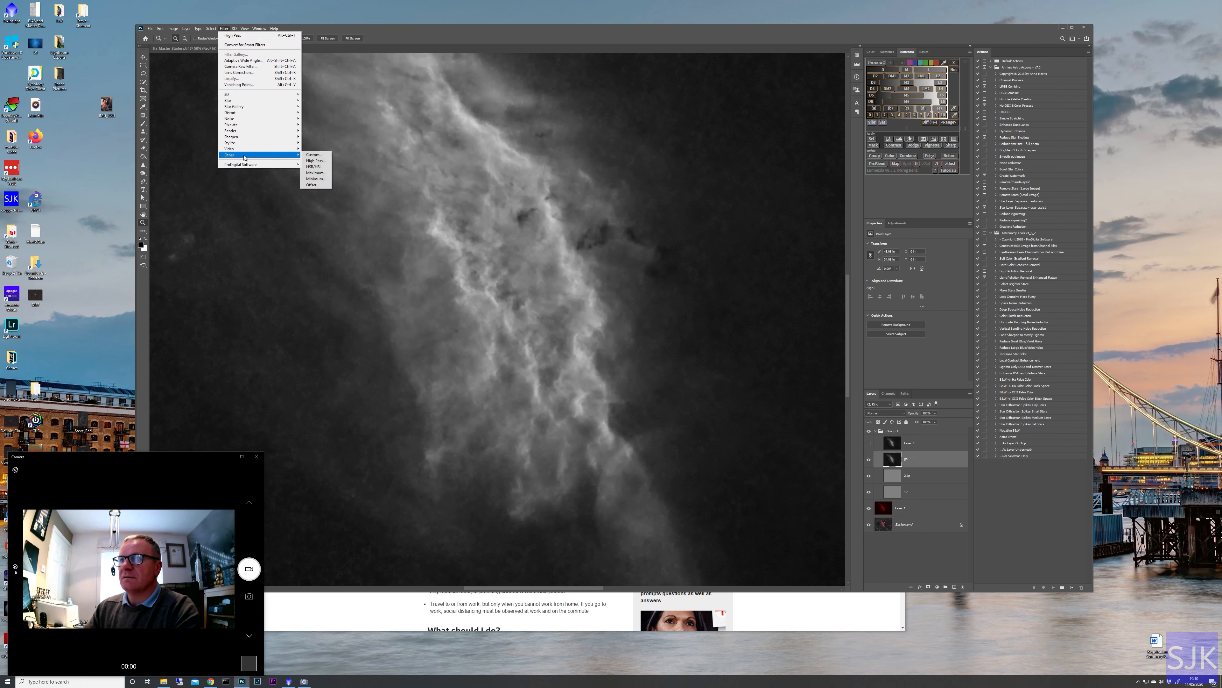
left_click(315, 161)
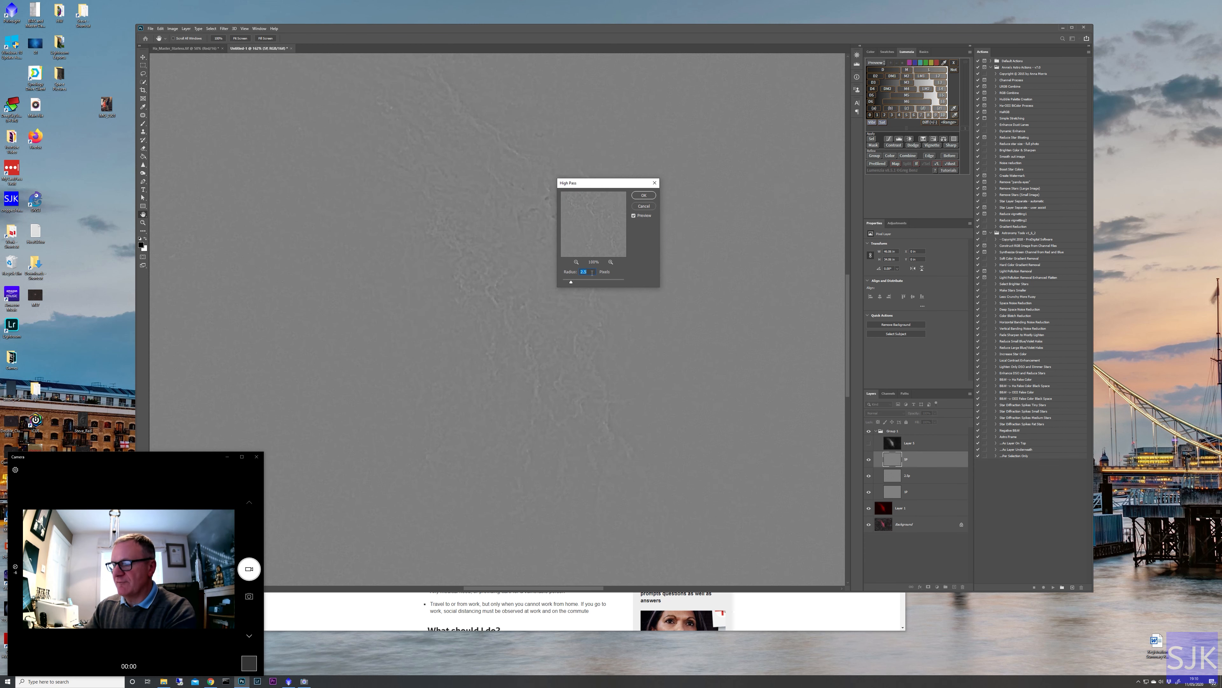
type("5")
left_click(647, 196)
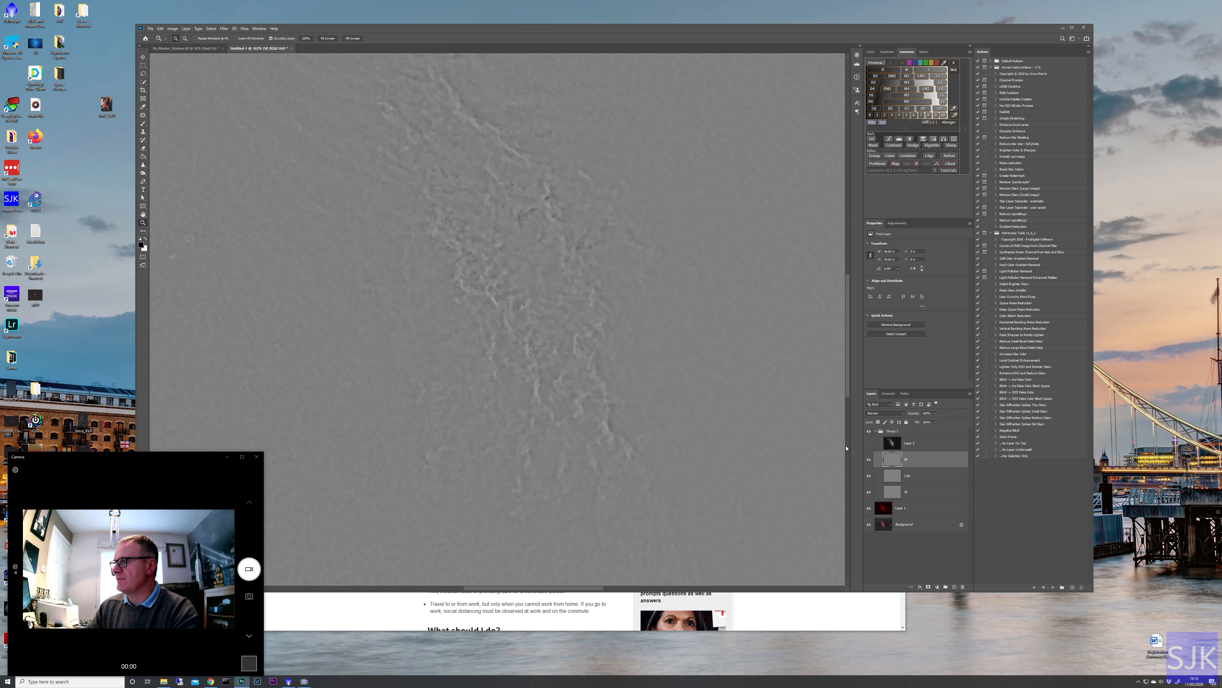
Set the 5P layer's blend mode to Overlay and check the nebula detail.
left_click(897, 414)
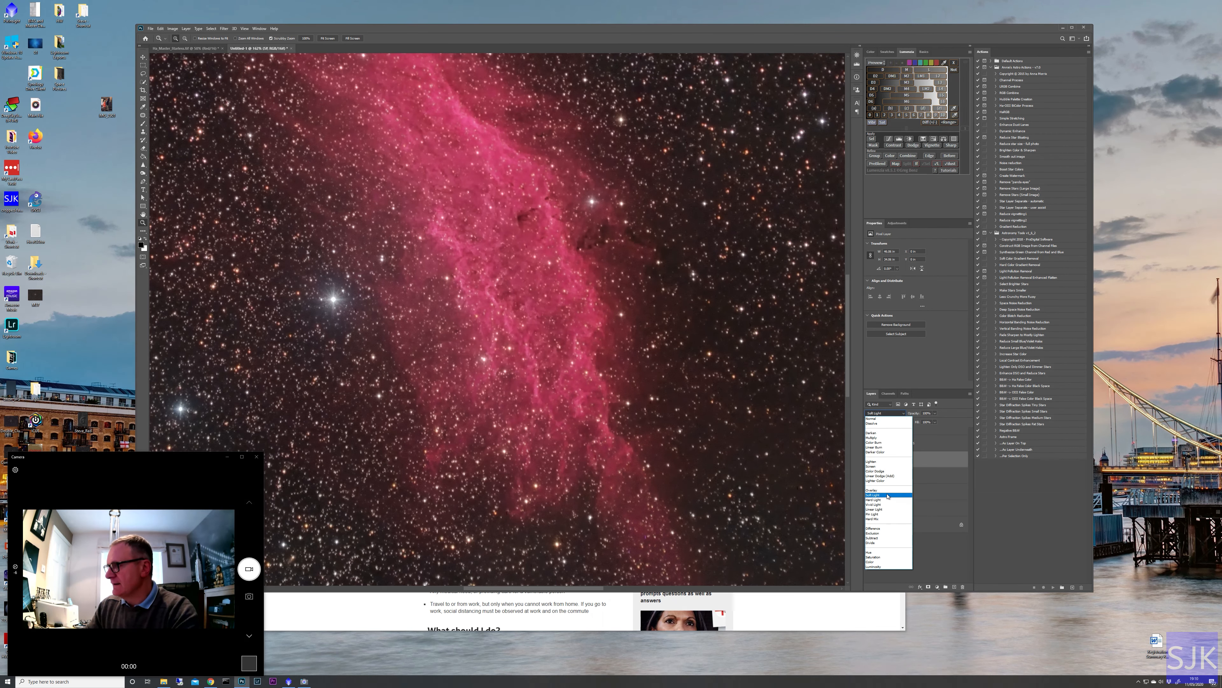
left_click(882, 489)
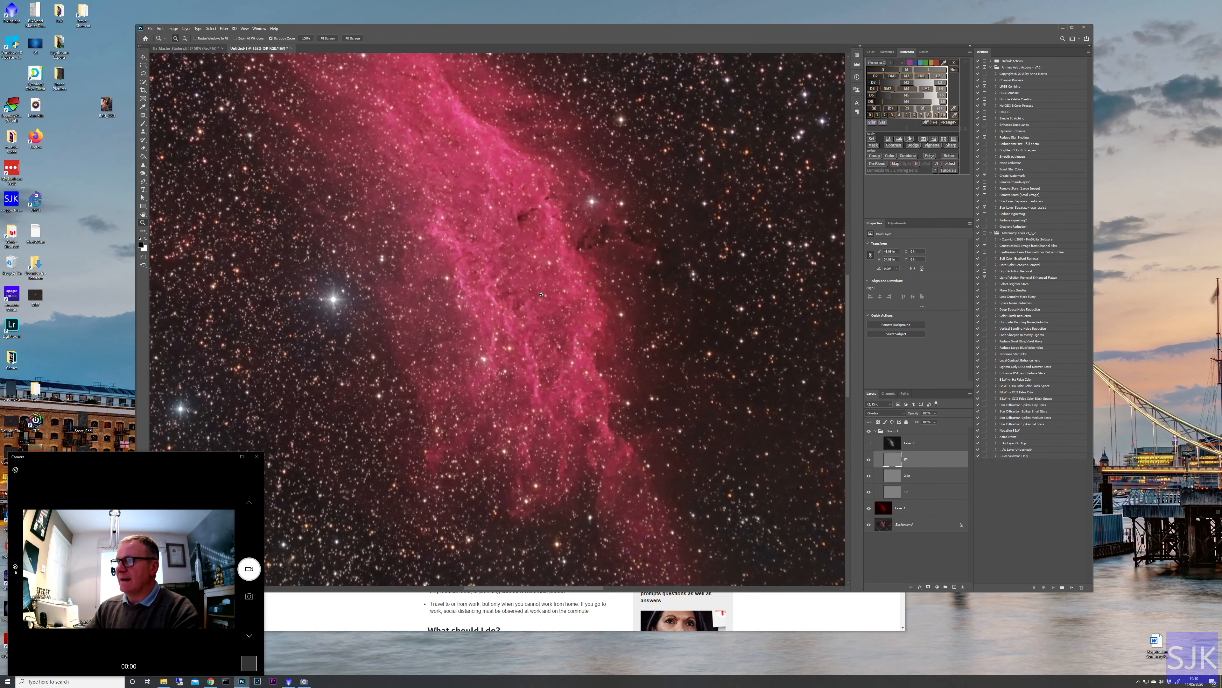
left_click_drag(543, 308, 539, 303)
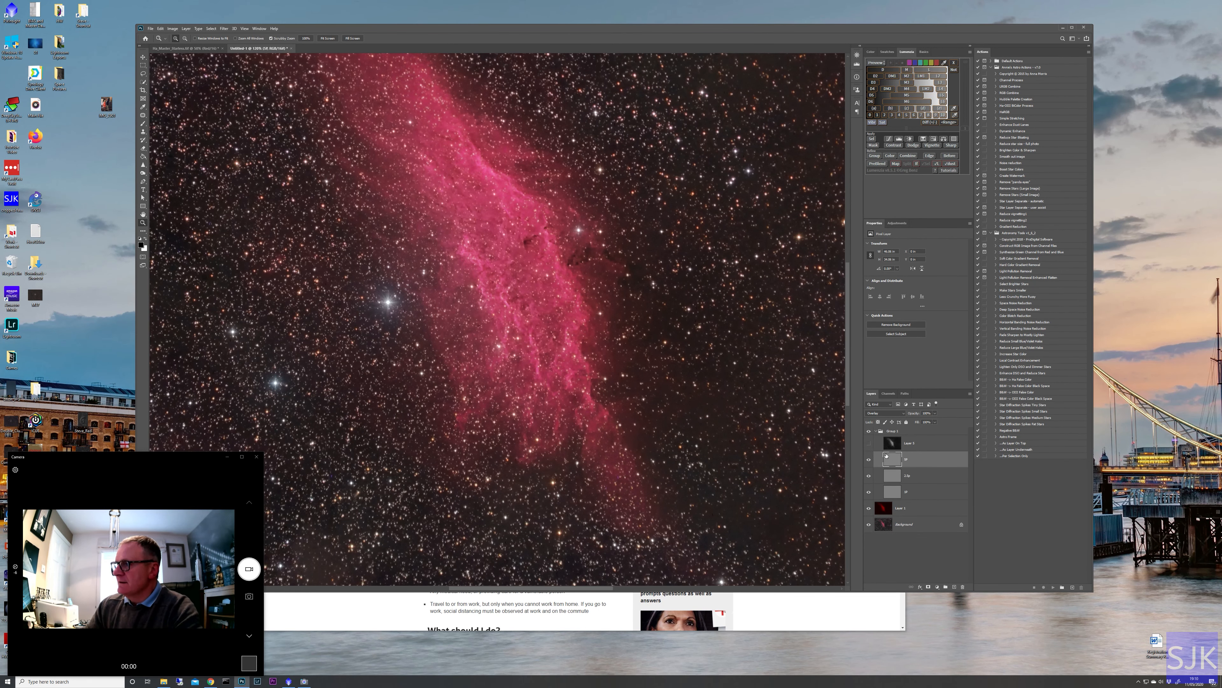
Show the topmost greyscale nebula layer in the group and rename it 8P.
left_click(869, 442)
left_click(907, 443)
left_click(211, 28)
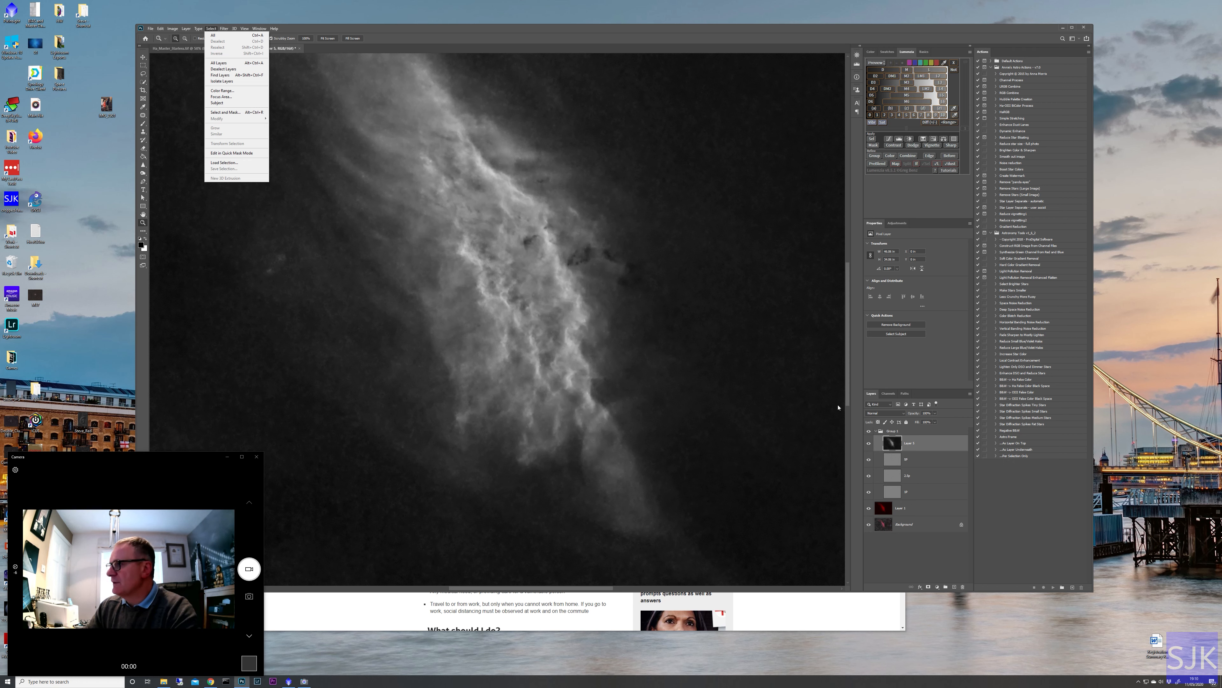
double_click(911, 443)
type("8P")
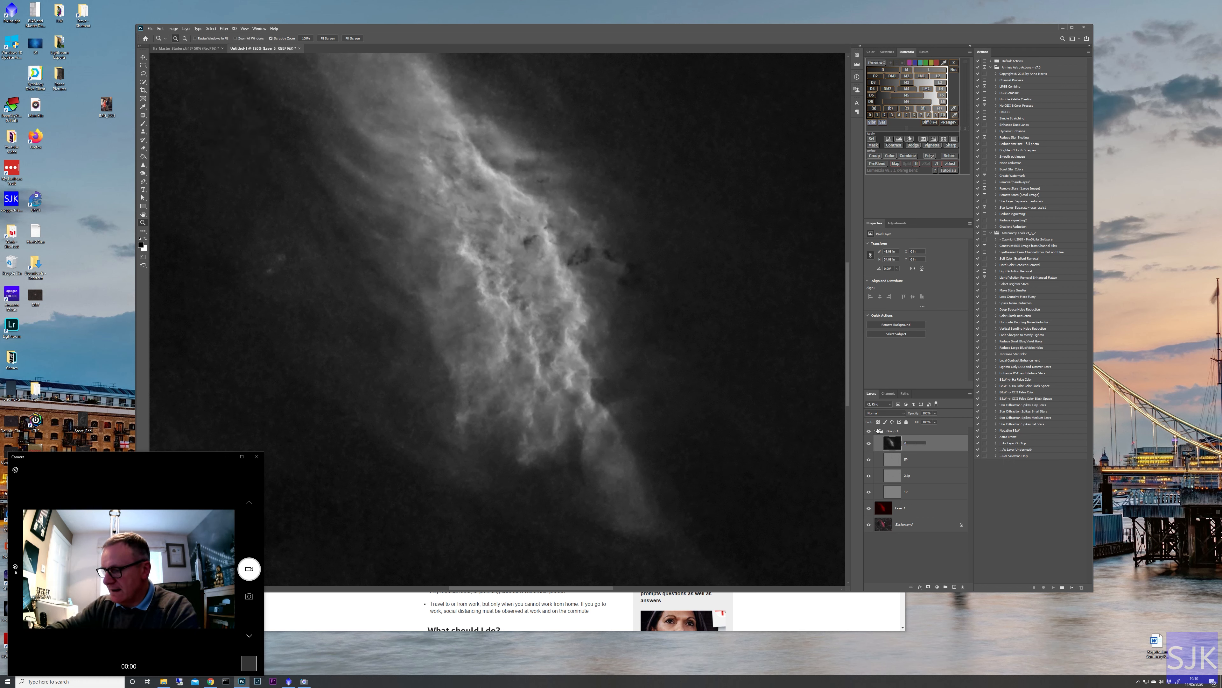
Apply a High Pass filter with a radius of 8 pixels to the 8P layer.
left_click(224, 29)
left_click(226, 30)
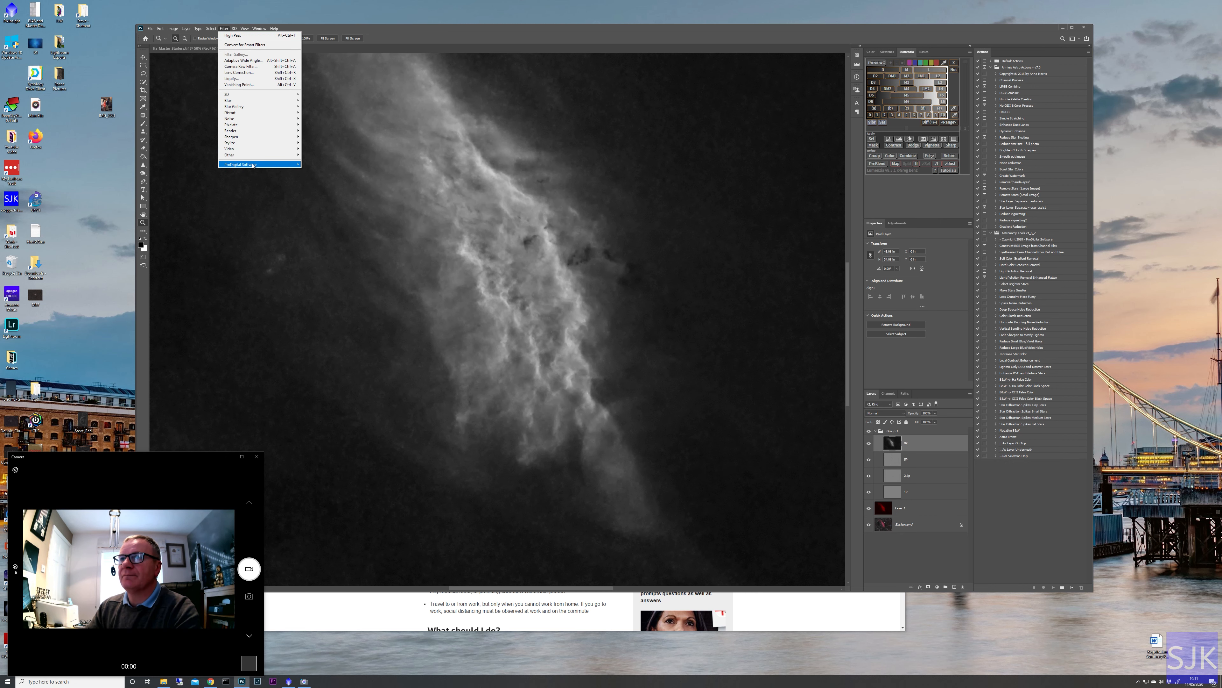
mouse_move(270, 154)
left_click(322, 160)
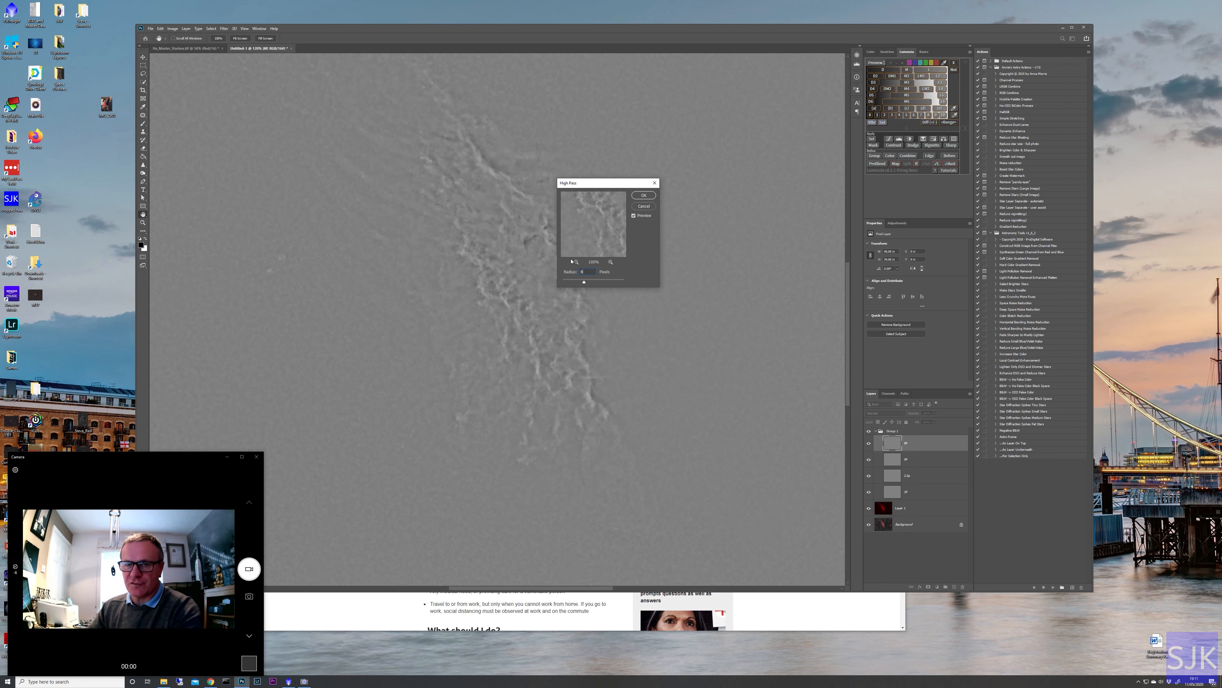
left_click(647, 196)
Set the 8P layer's blend mode to Overlay and check the effect across the nebula.
key("z")
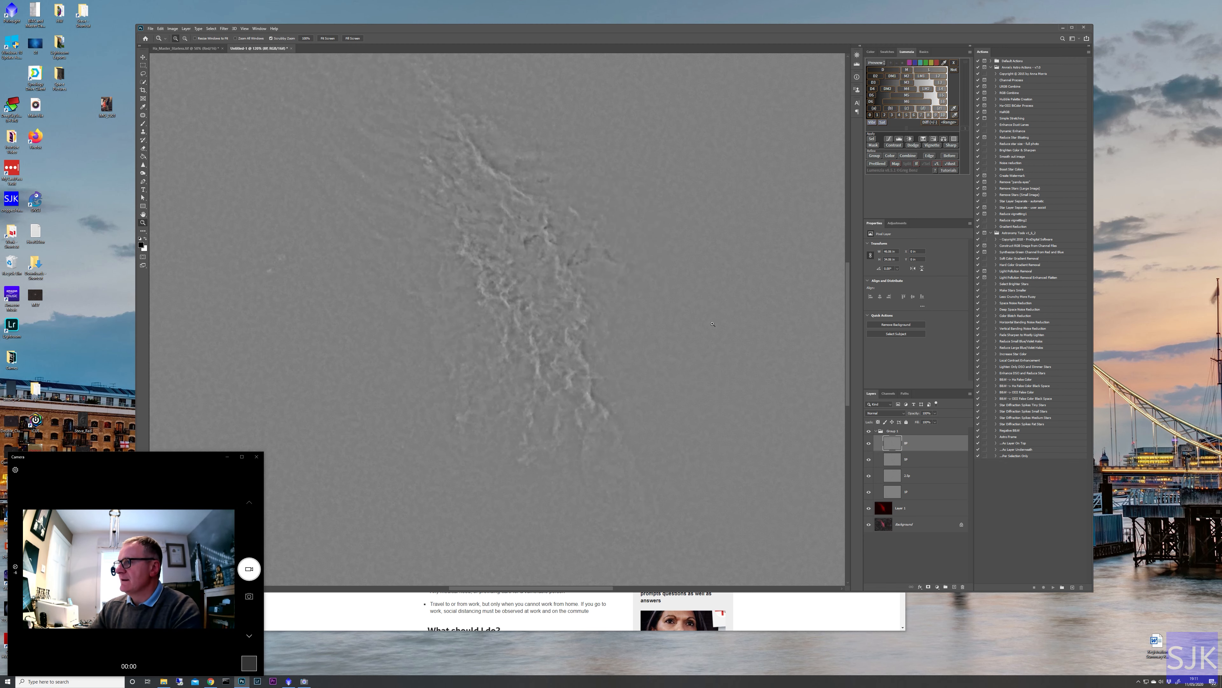
left_click(900, 413)
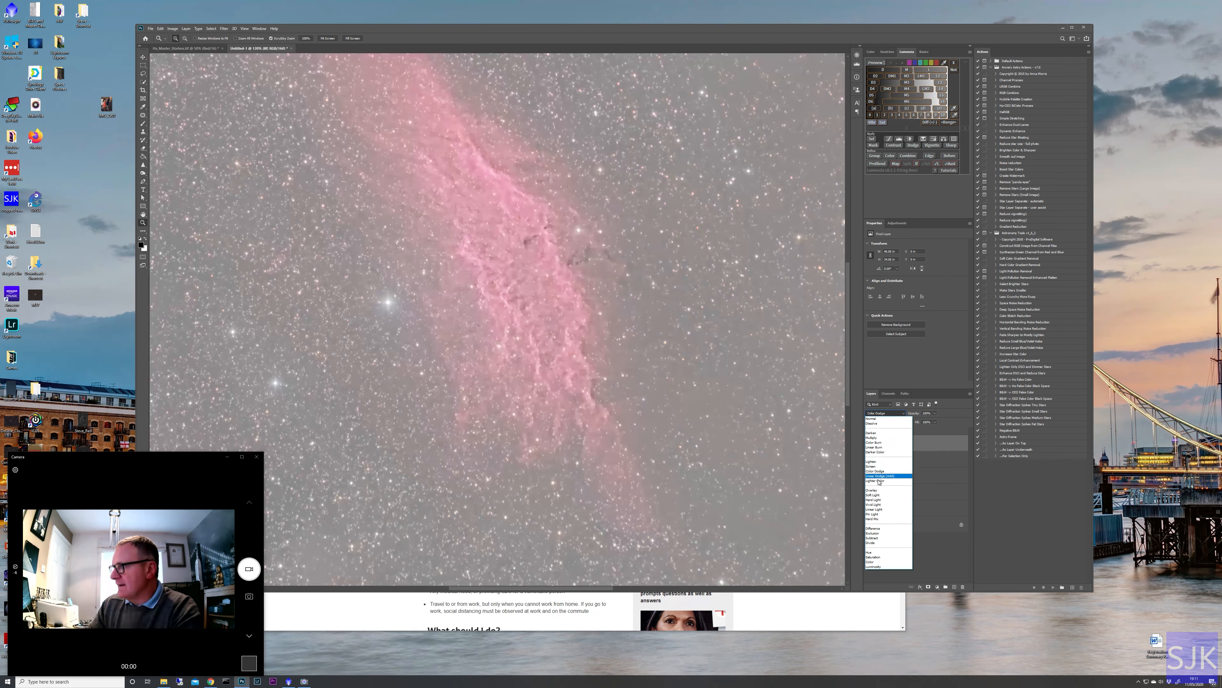
left_click(876, 490)
left_click_drag(542, 267, 510, 268)
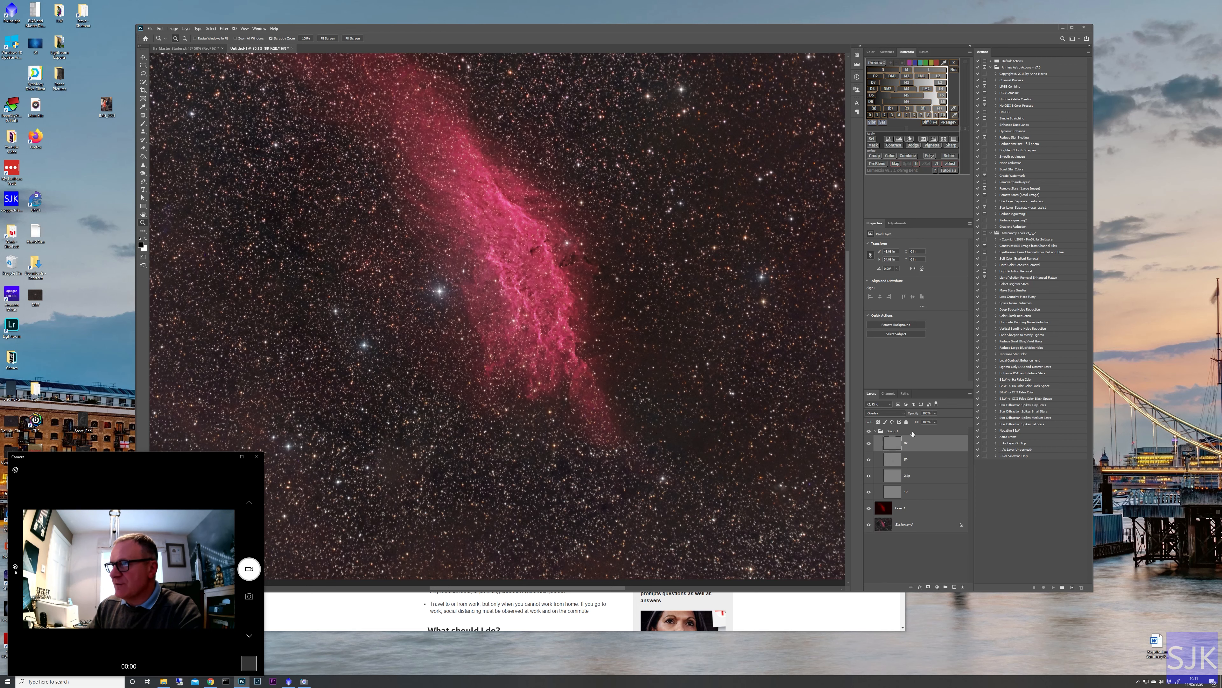
Reduce the opacity of the 8P layer to soften its sharpening, and select the 5P layer beneath it.
left_click(934, 414)
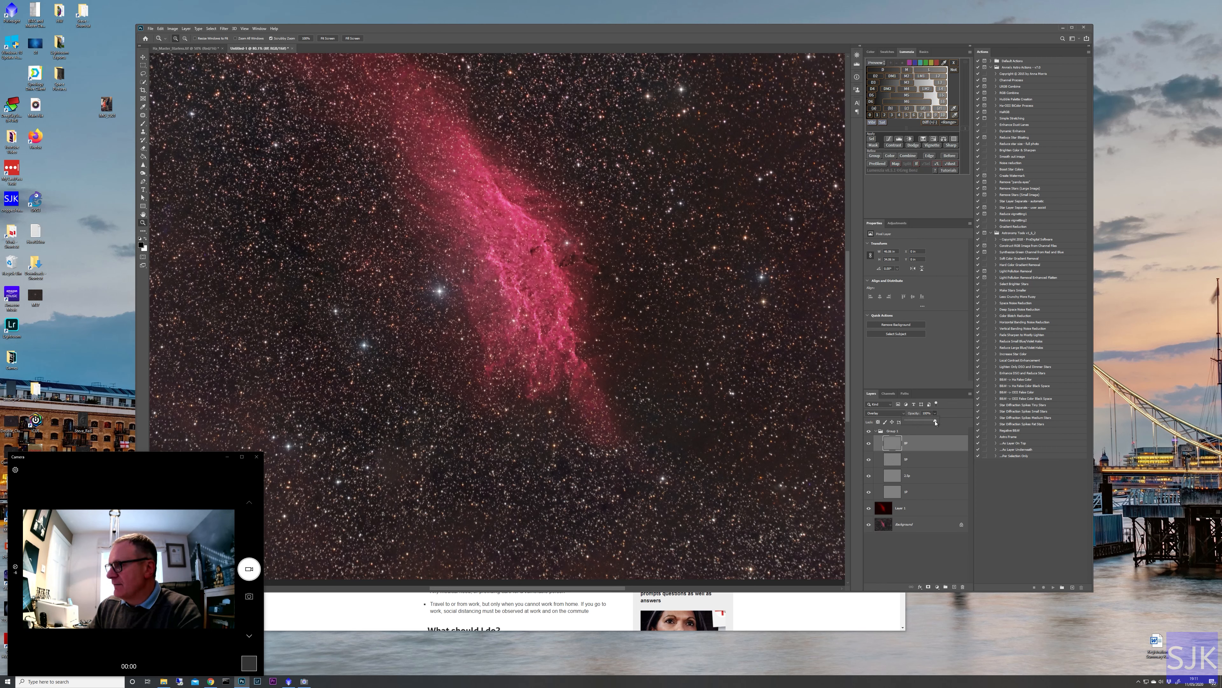
left_click_drag(934, 422, 913, 424)
left_click(894, 459)
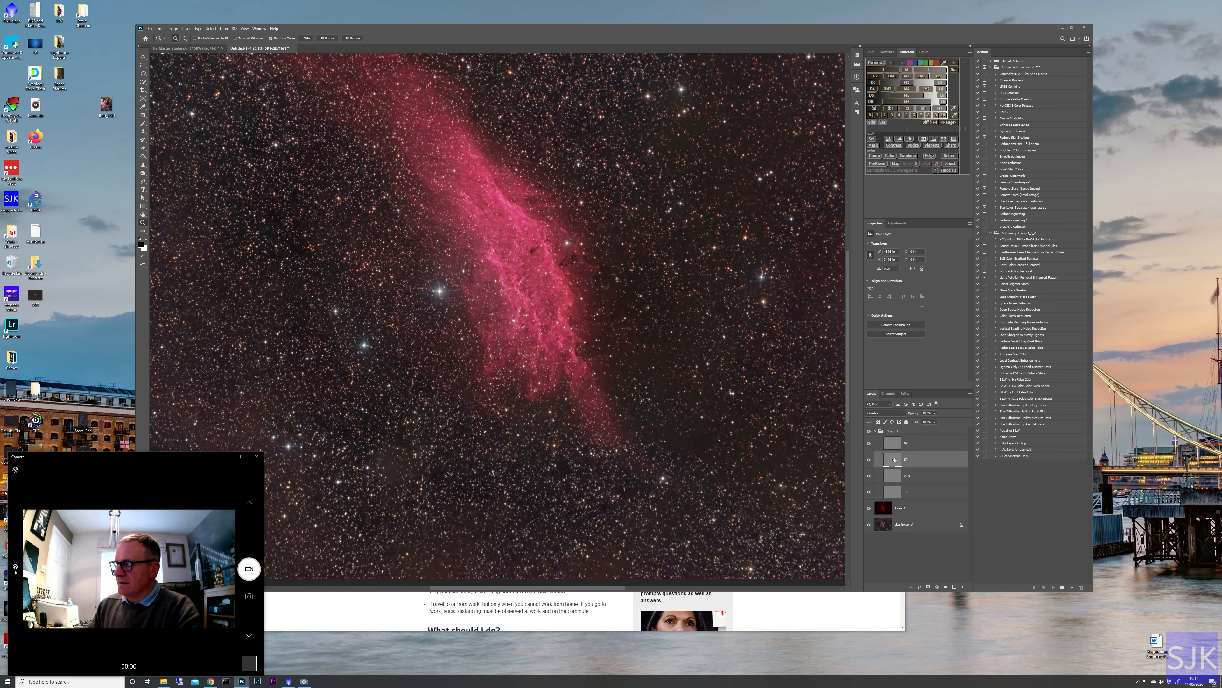
Lower the opacity of the 5P high-pass layer and of the layer directly beneath it to soften their sharpening.
left_click(934, 414)
left_click_drag(925, 423, 919, 424)
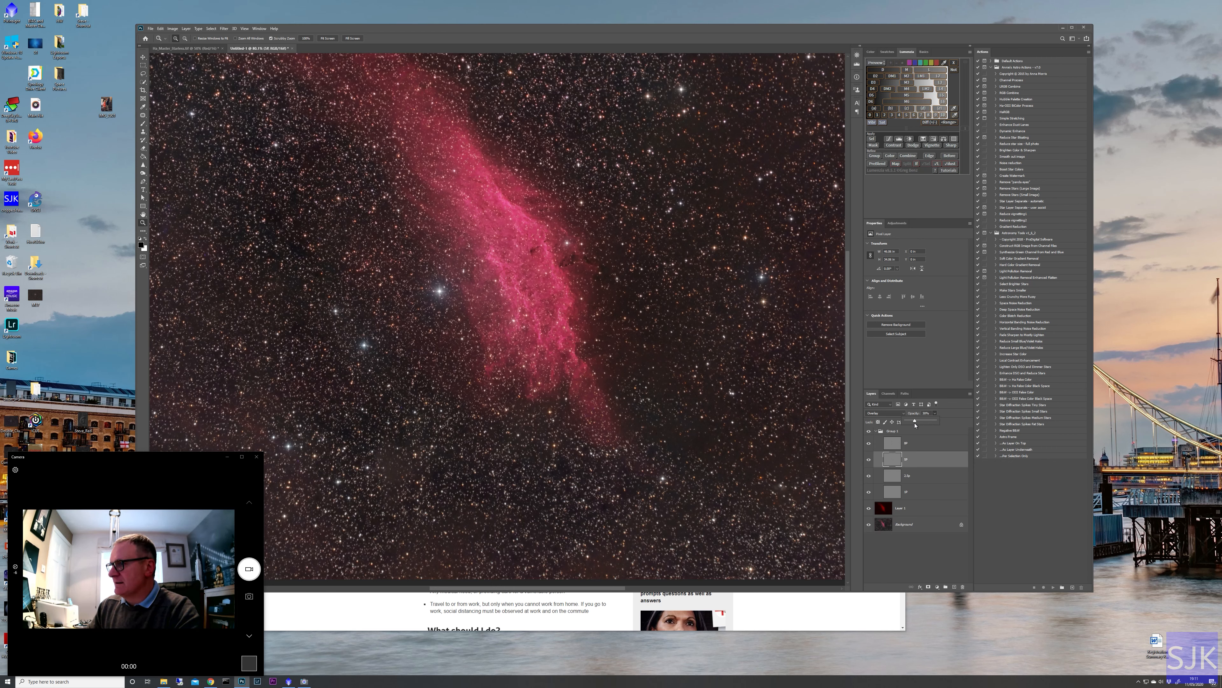
left_click(905, 469)
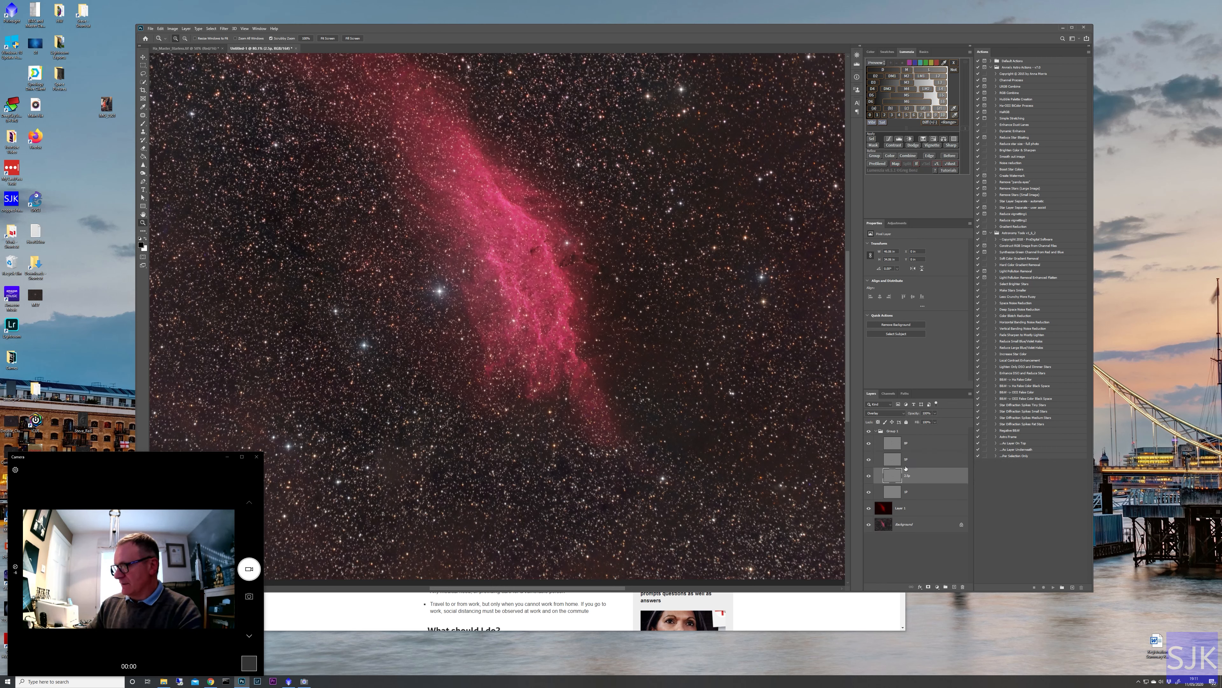
left_click(935, 414)
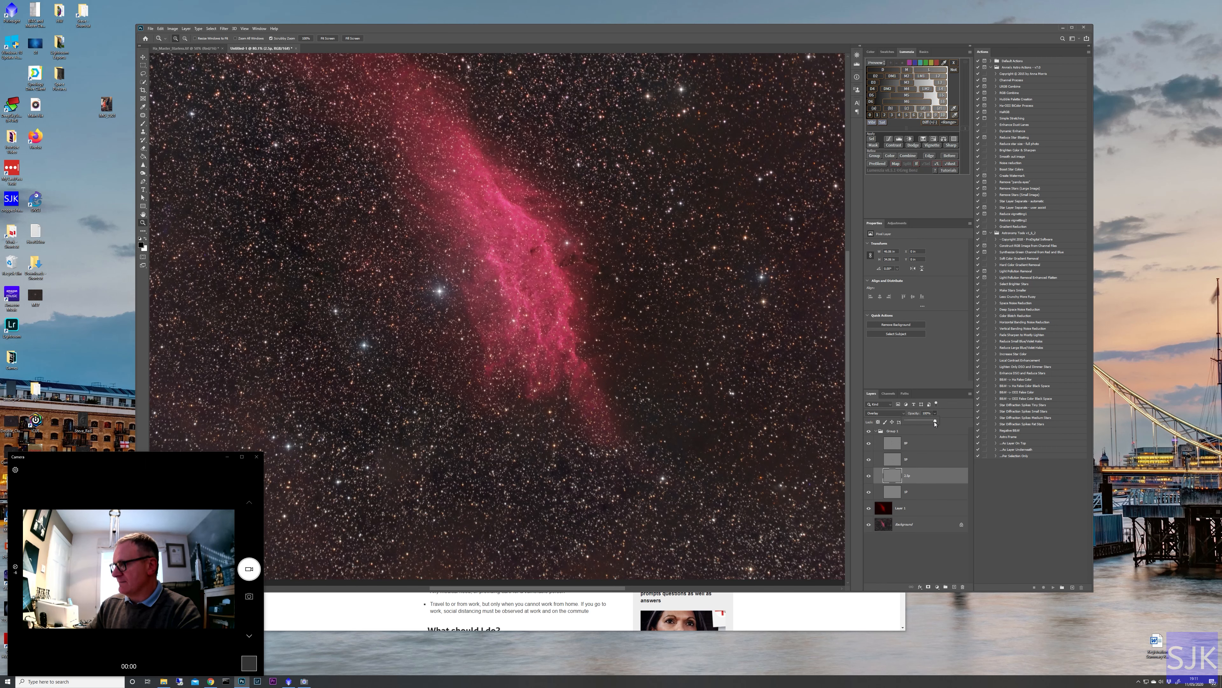
left_click_drag(935, 421, 920, 424)
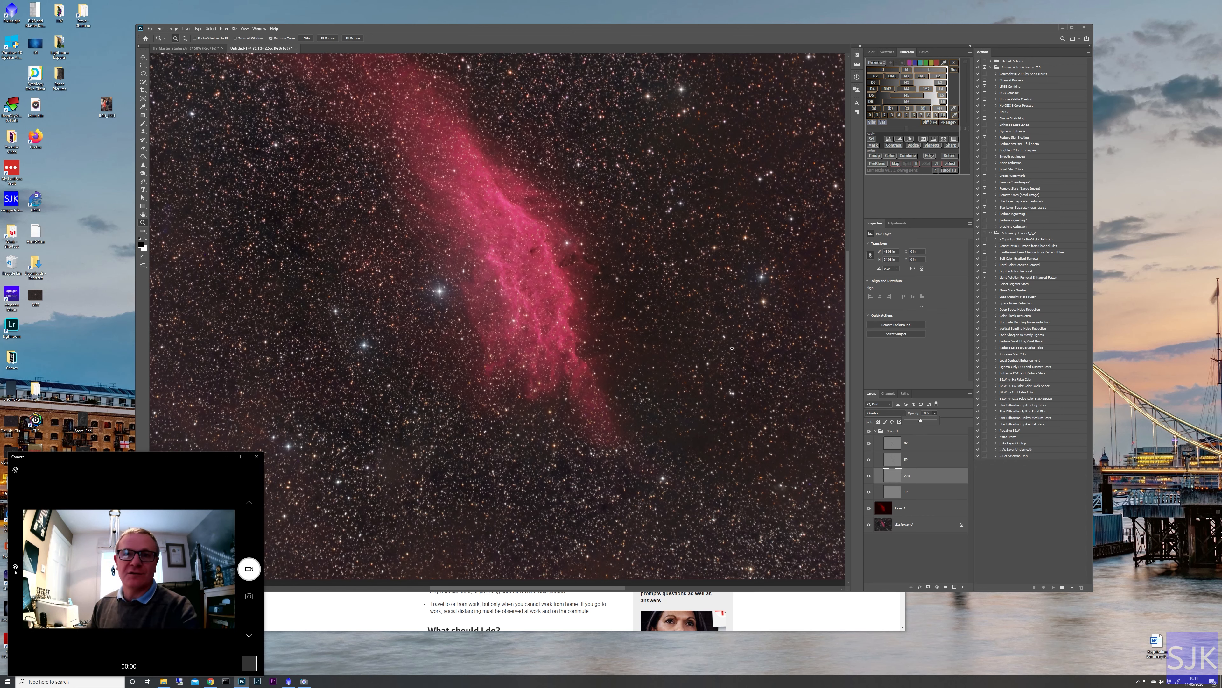
Slightly reduce the opacity of the lowest high-pass layer in Group 1.
left_click(897, 491)
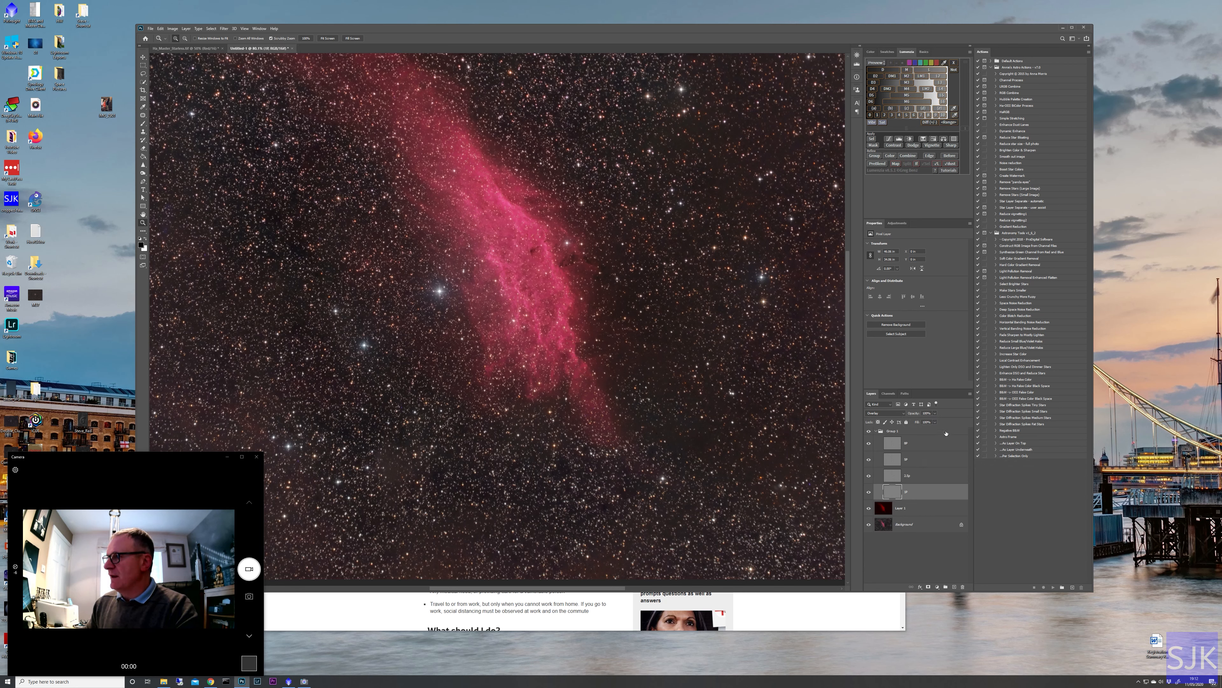
left_click(936, 413)
left_click_drag(938, 422, 927, 423)
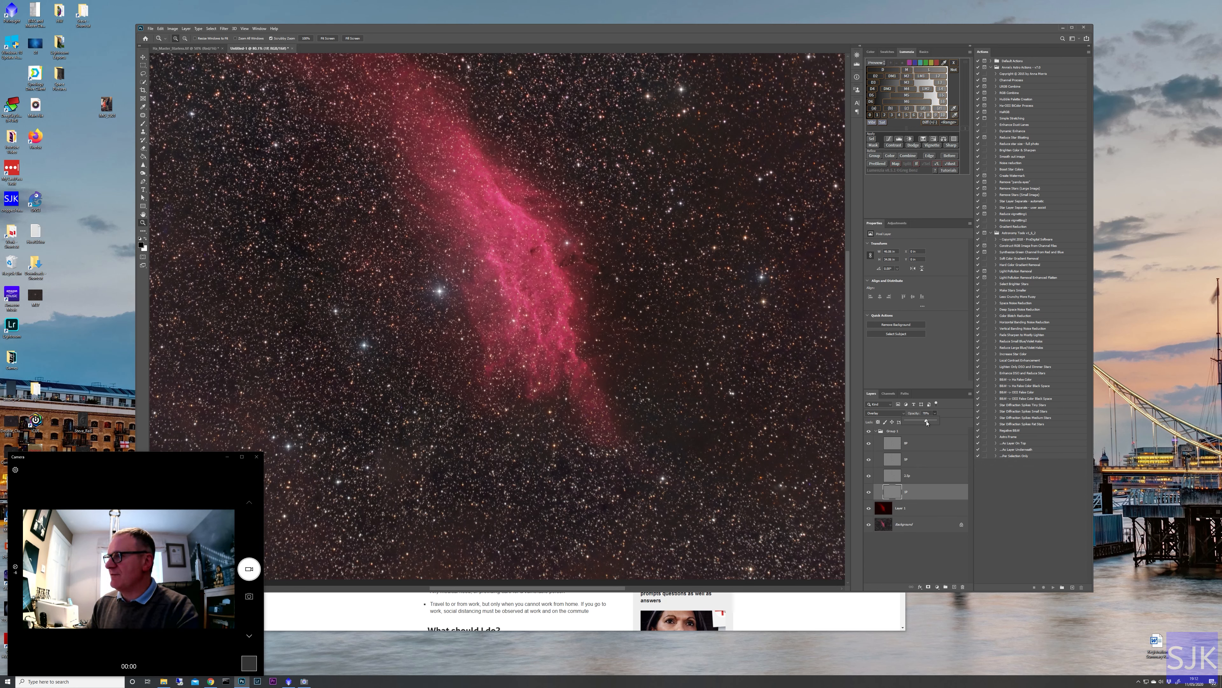
Compare the image with and without Group 1, examining the nebula and the background star field up close.
left_click(869, 432)
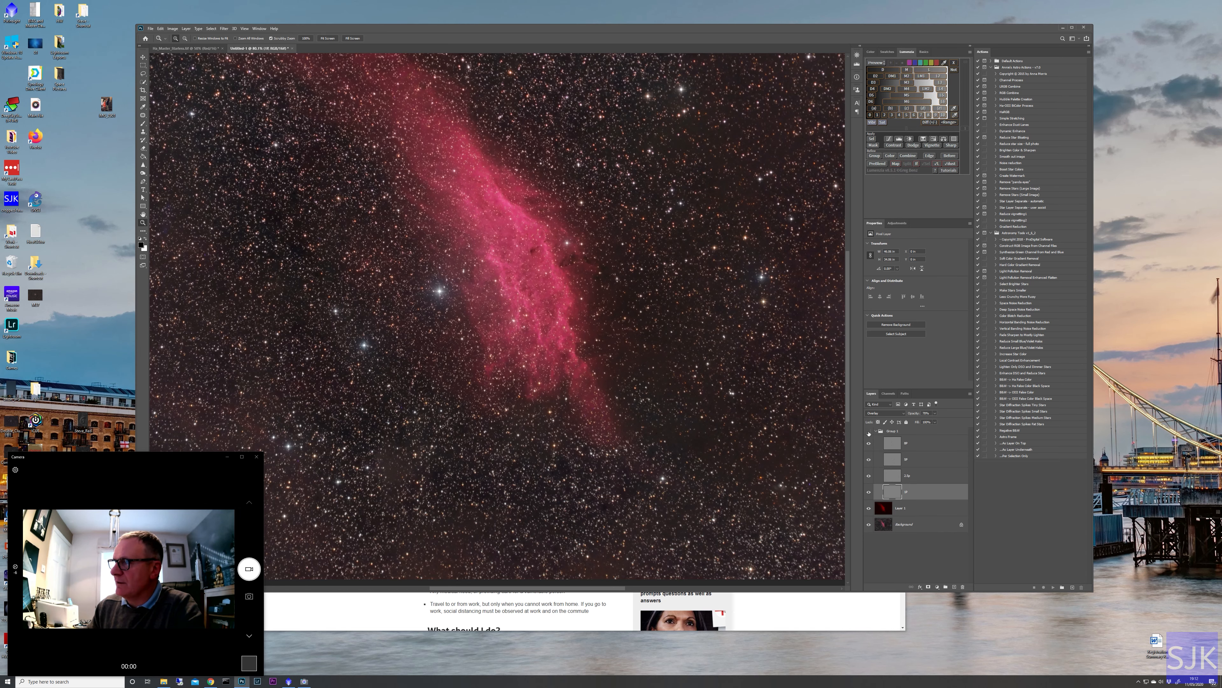
left_click_drag(551, 294, 607, 320)
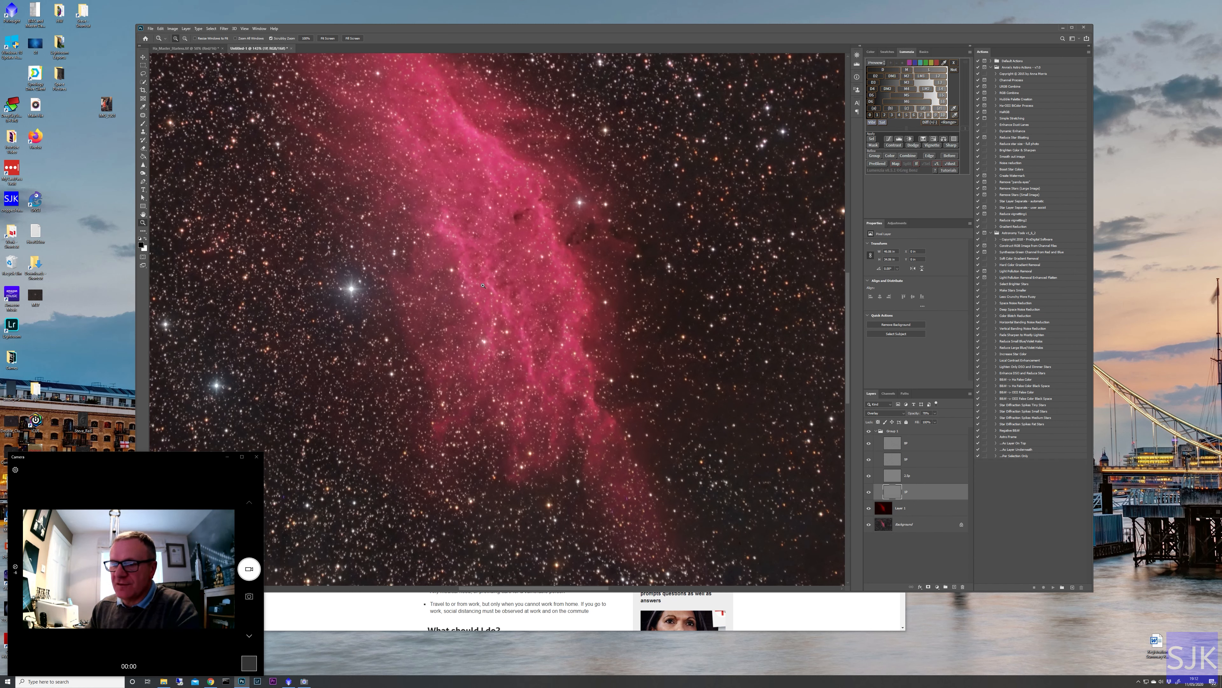
mouse_move(522, 308)
left_mouse_down()
mouse_move(540, 306)
mouse_move(510, 304)
left_mouse_up()
left_click_drag(700, 305, 729, 307)
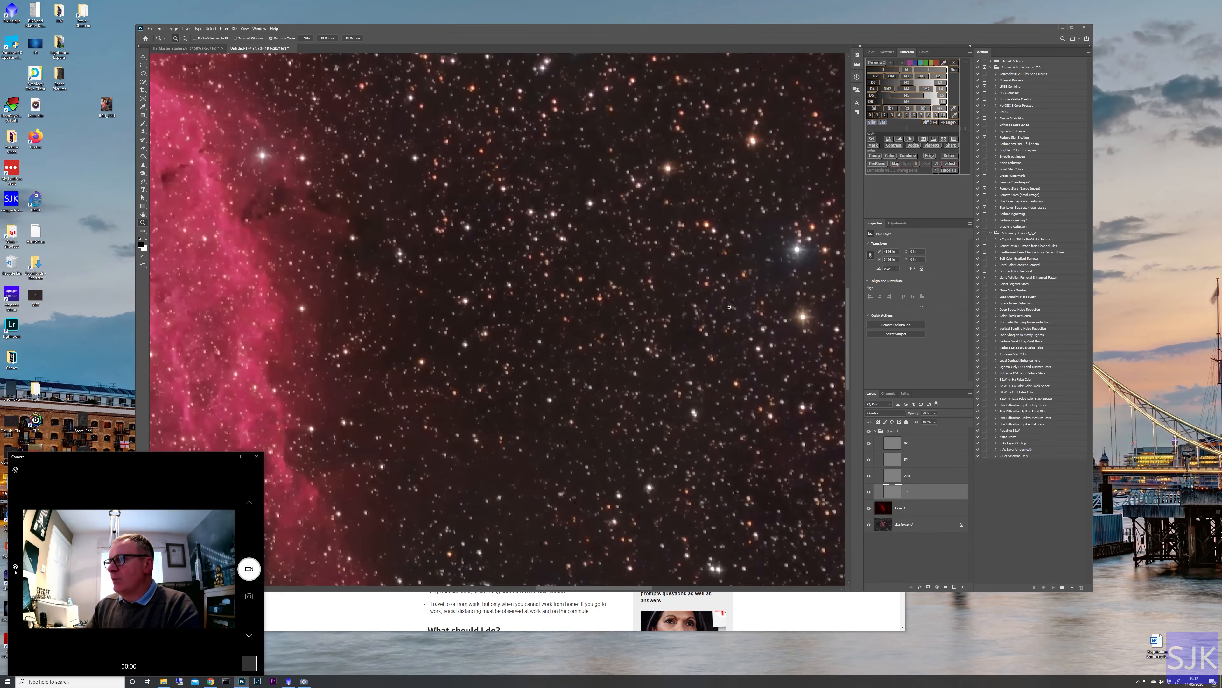
scroll(632, 582, "right", 5)
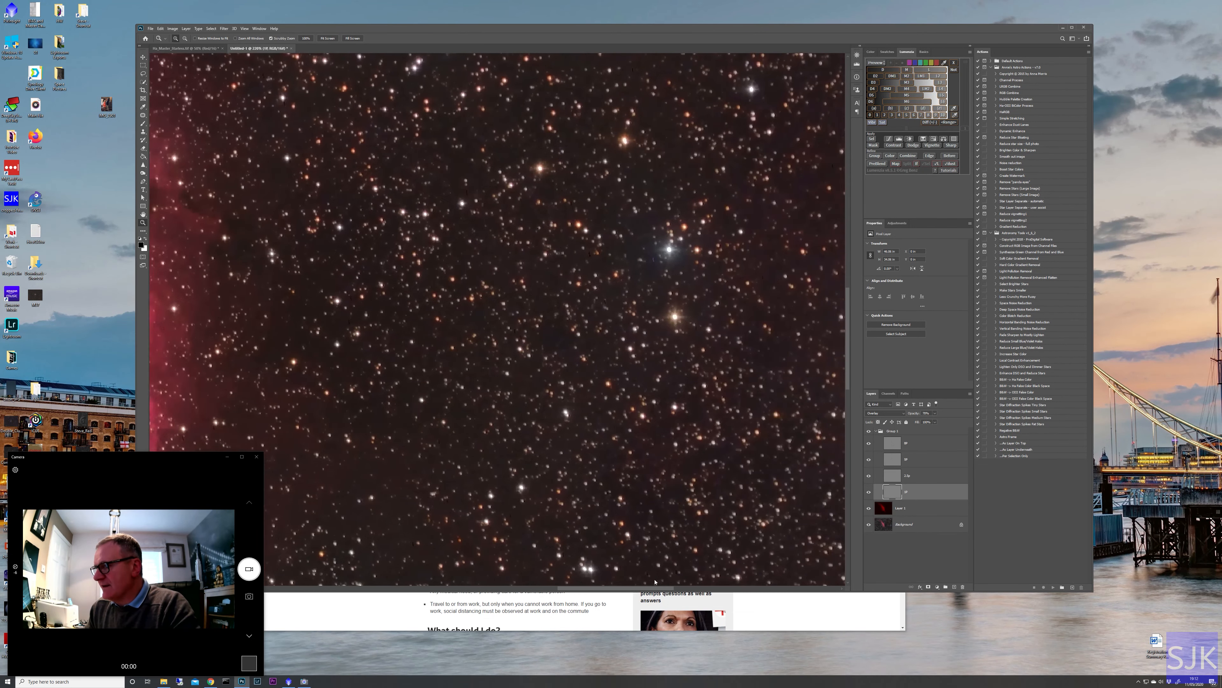
left_click_drag(500, 270, 544, 282)
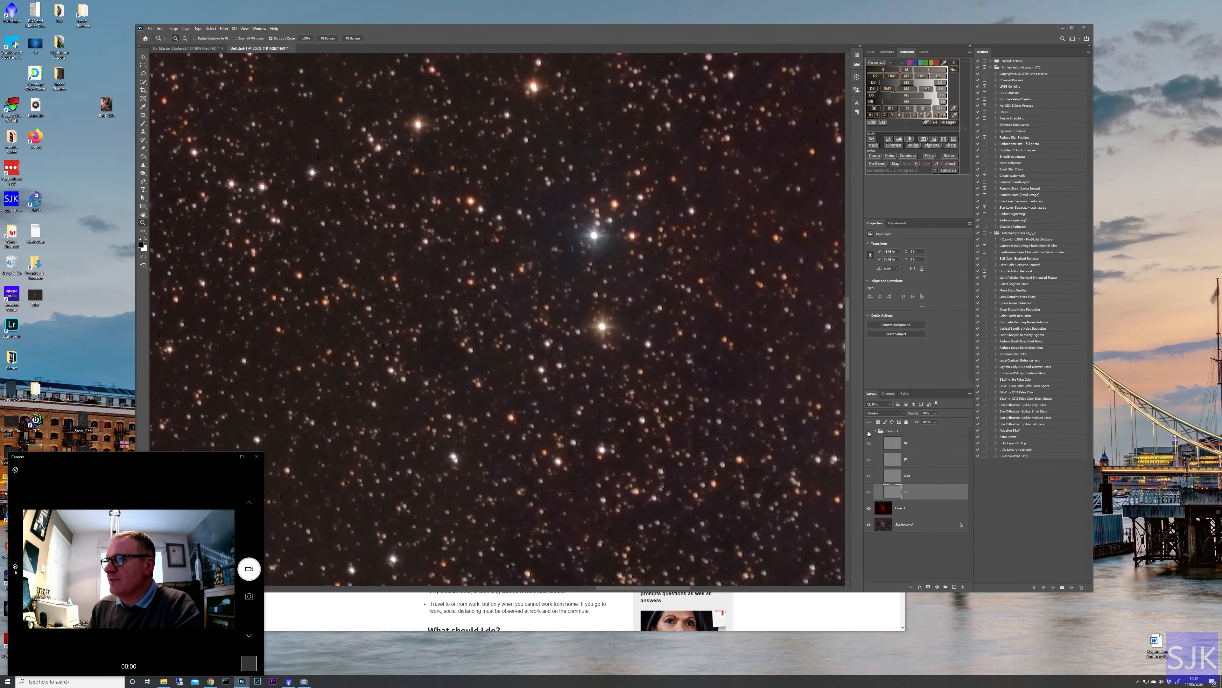
left_click_drag(529, 343, 541, 343)
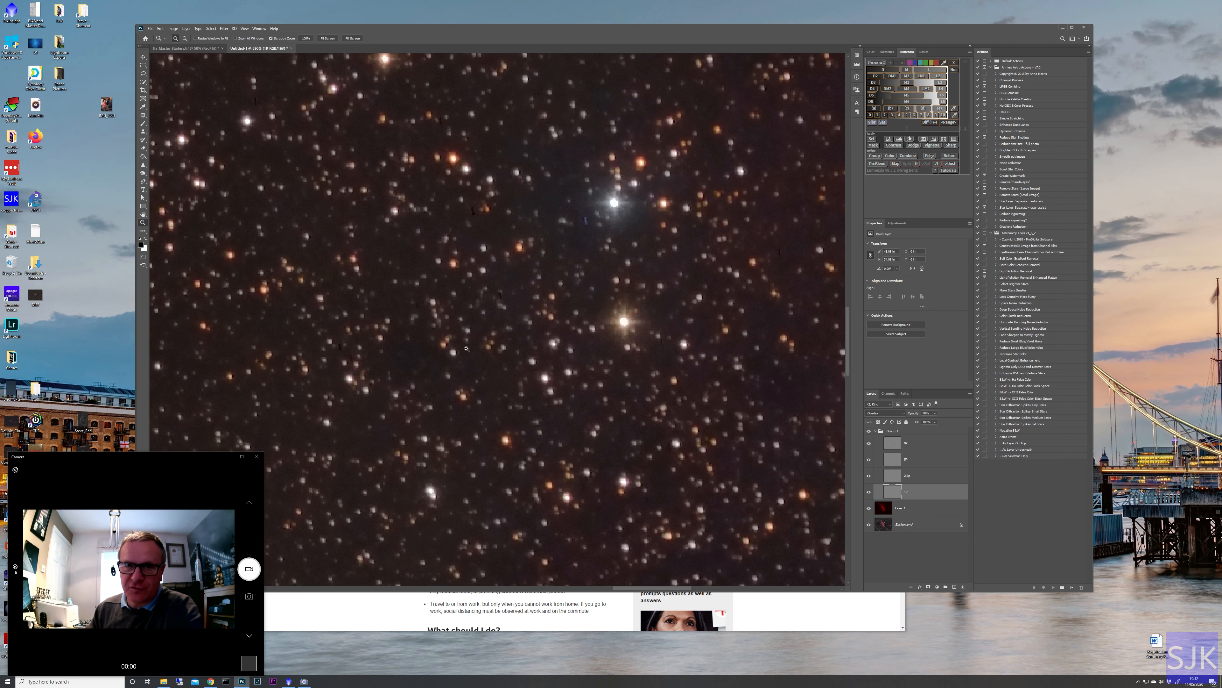
left_click_drag(513, 343, 509, 344)
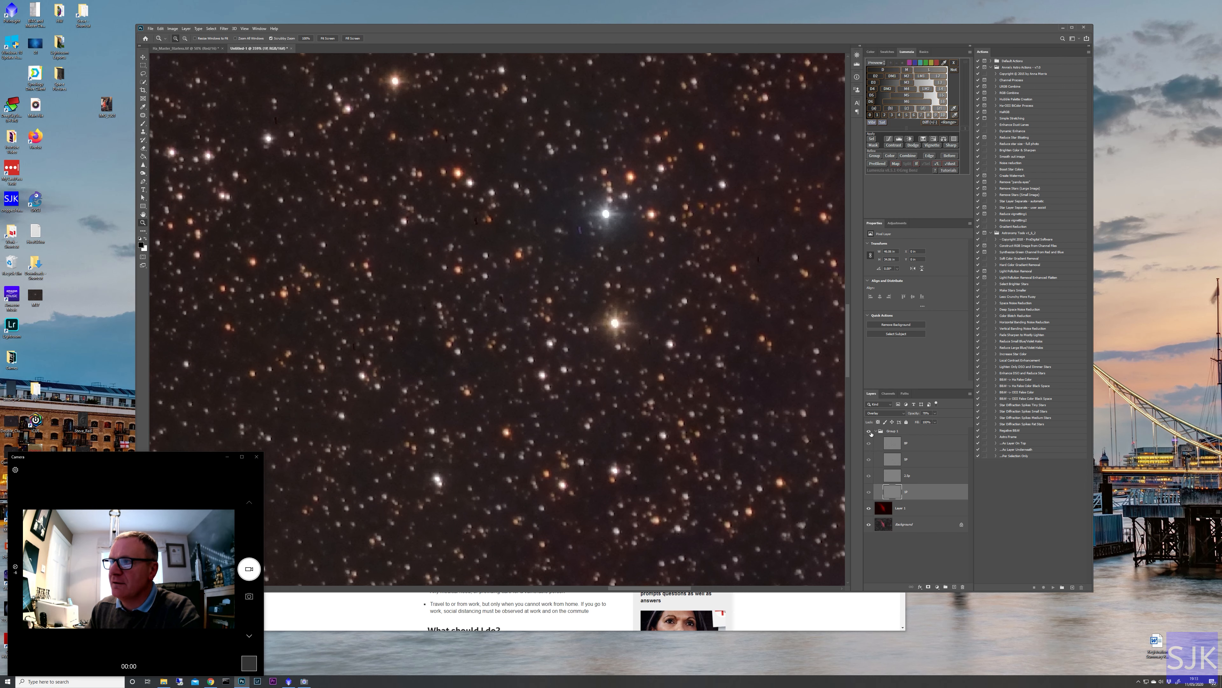
key("ctrl+0")
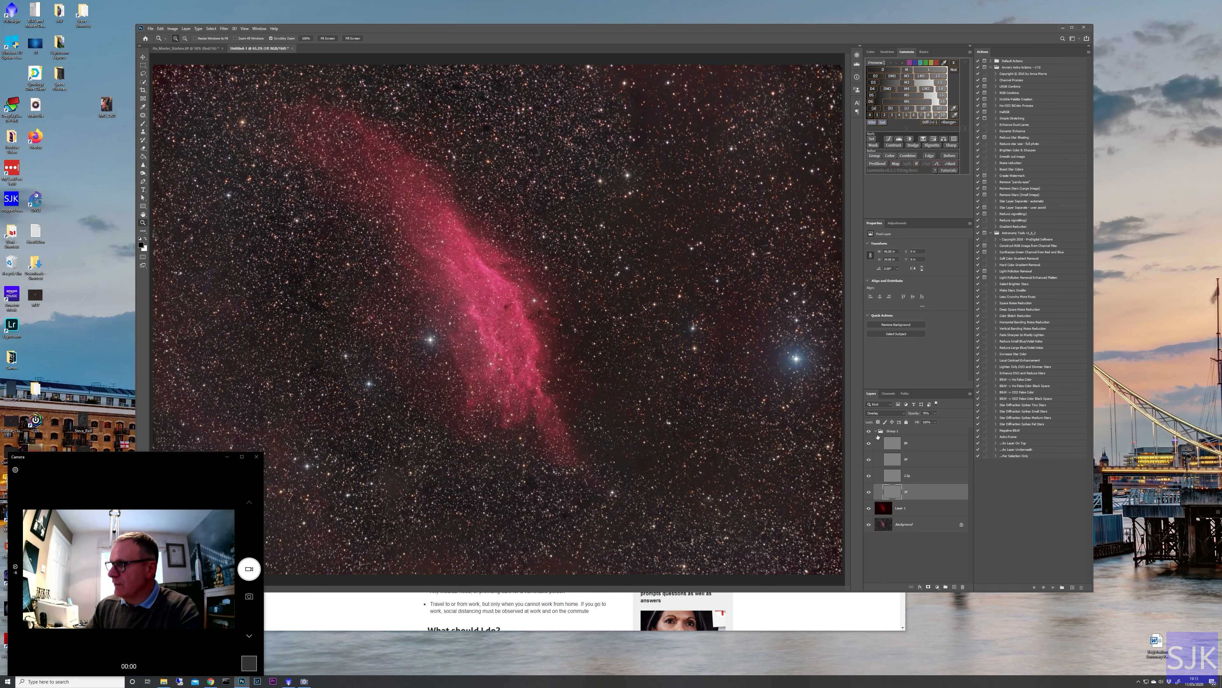
Add a layer mask to Group 1, paste the greyscale starless Ha image into it, and return to the colour image.
left_click(897, 431)
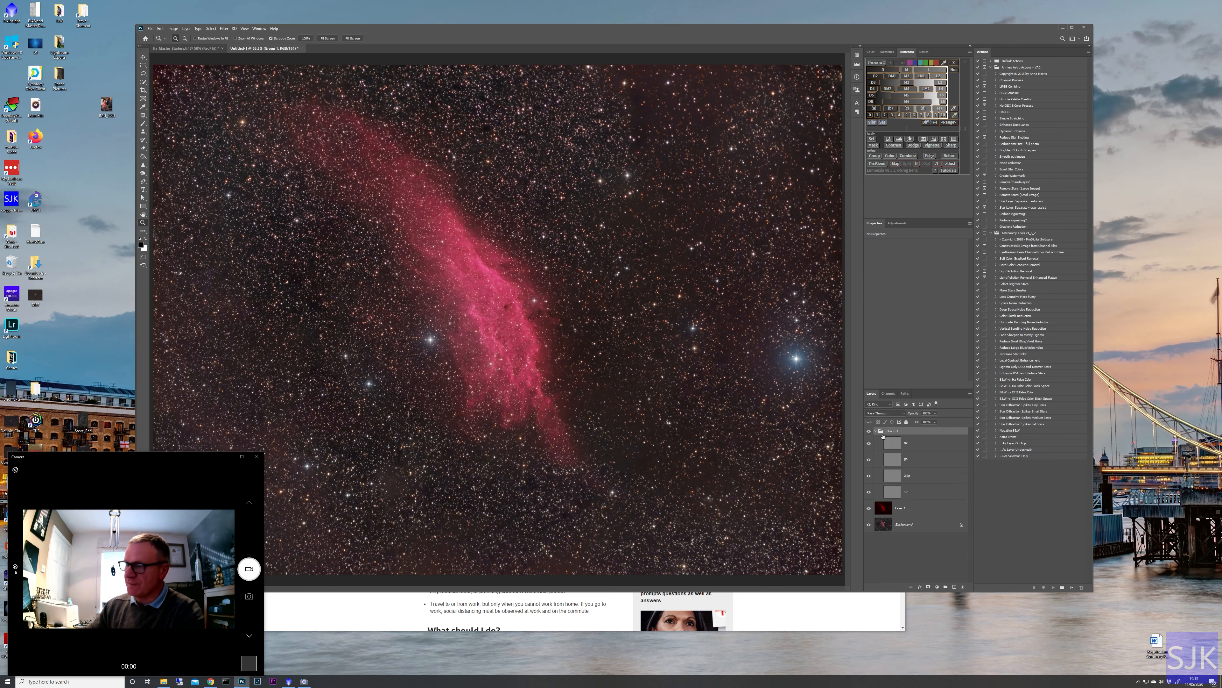
left_click(928, 587)
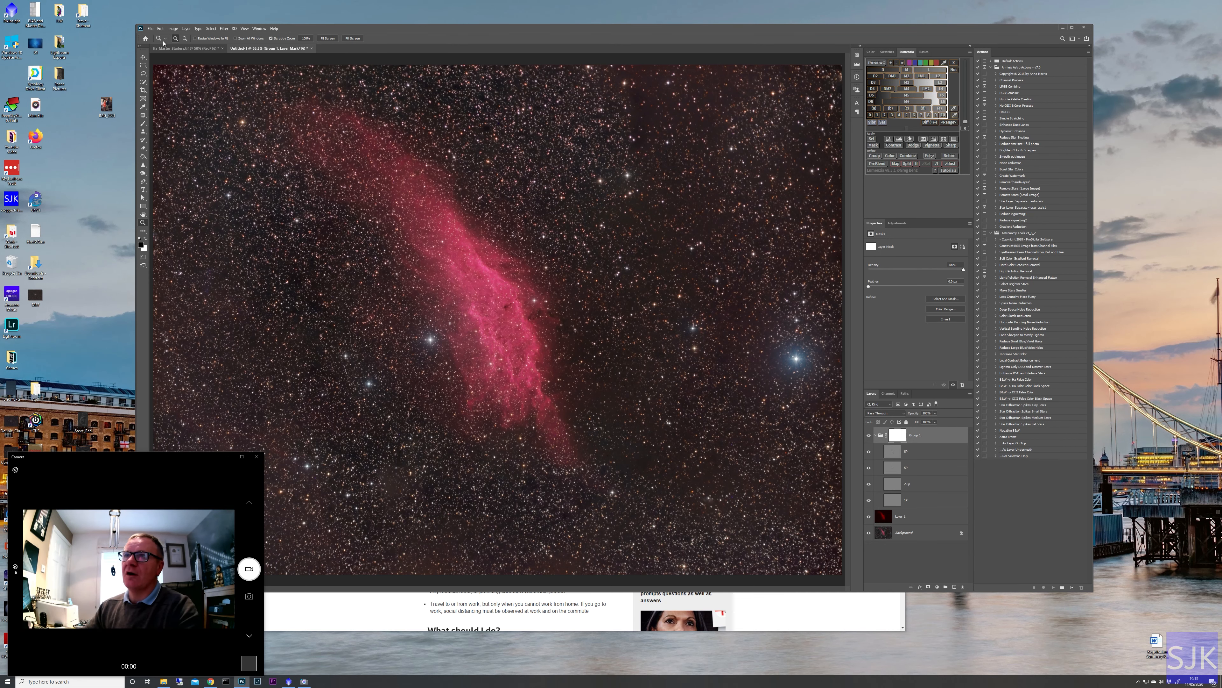
left_click(179, 48)
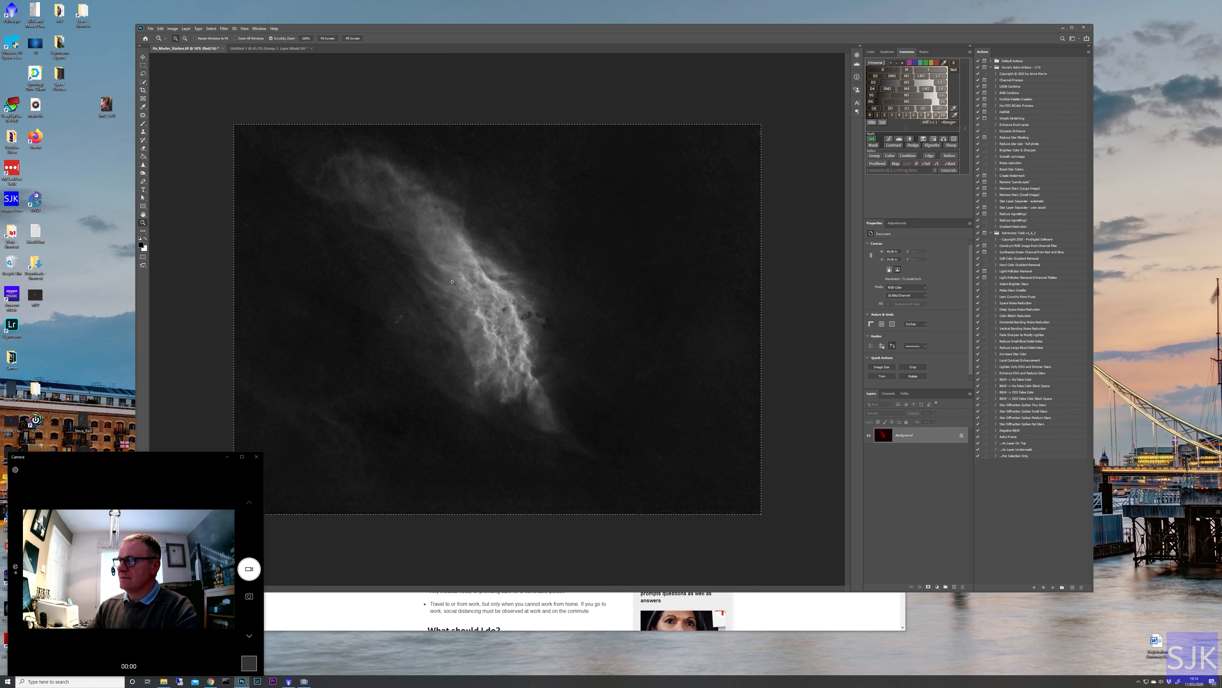
left_click(278, 48)
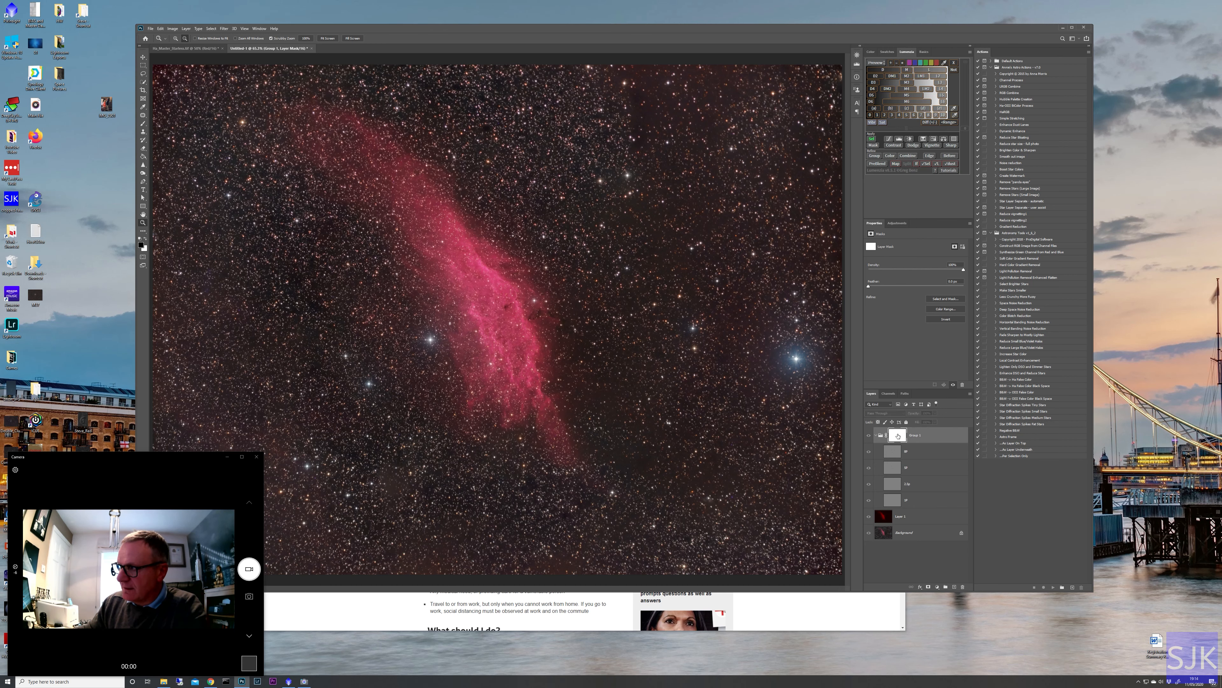
left_click(898, 434, "alt")
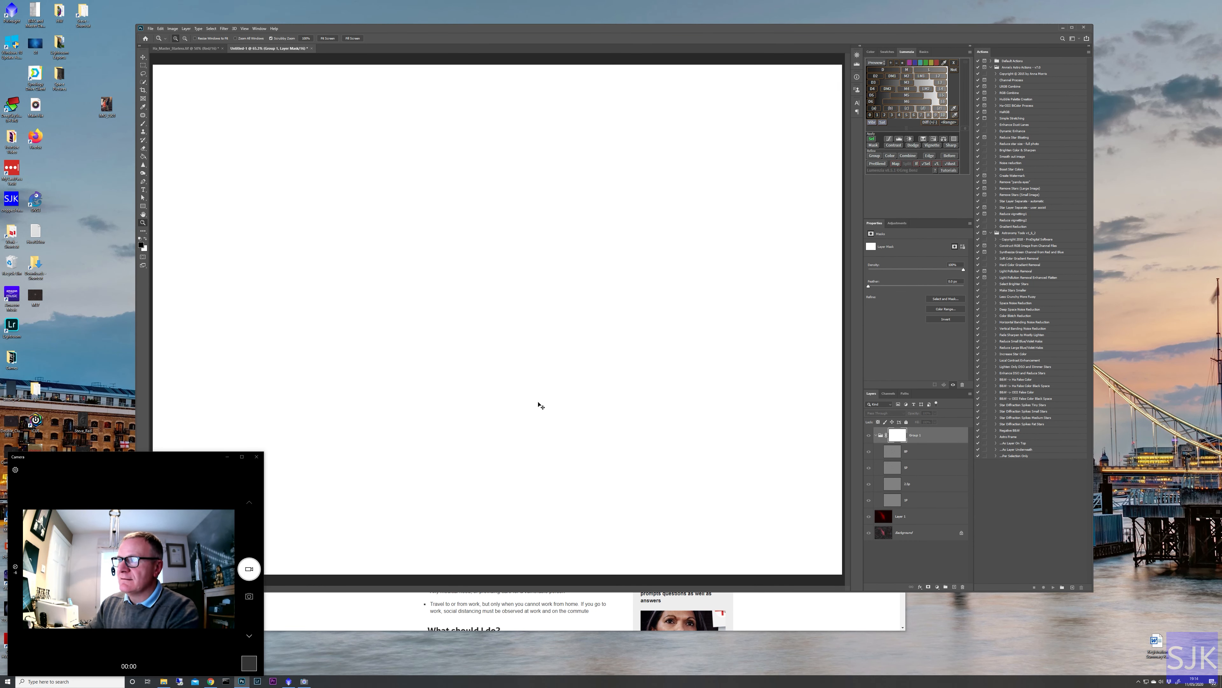
key("ctrl+v")
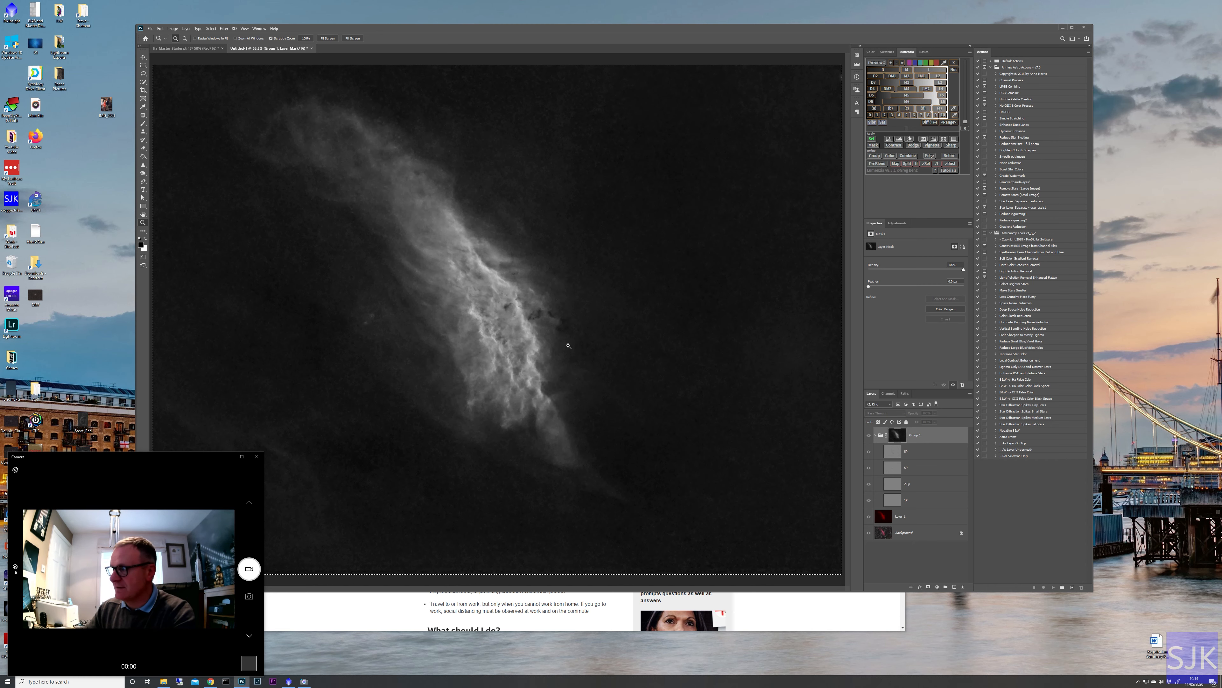
left_click(882, 436)
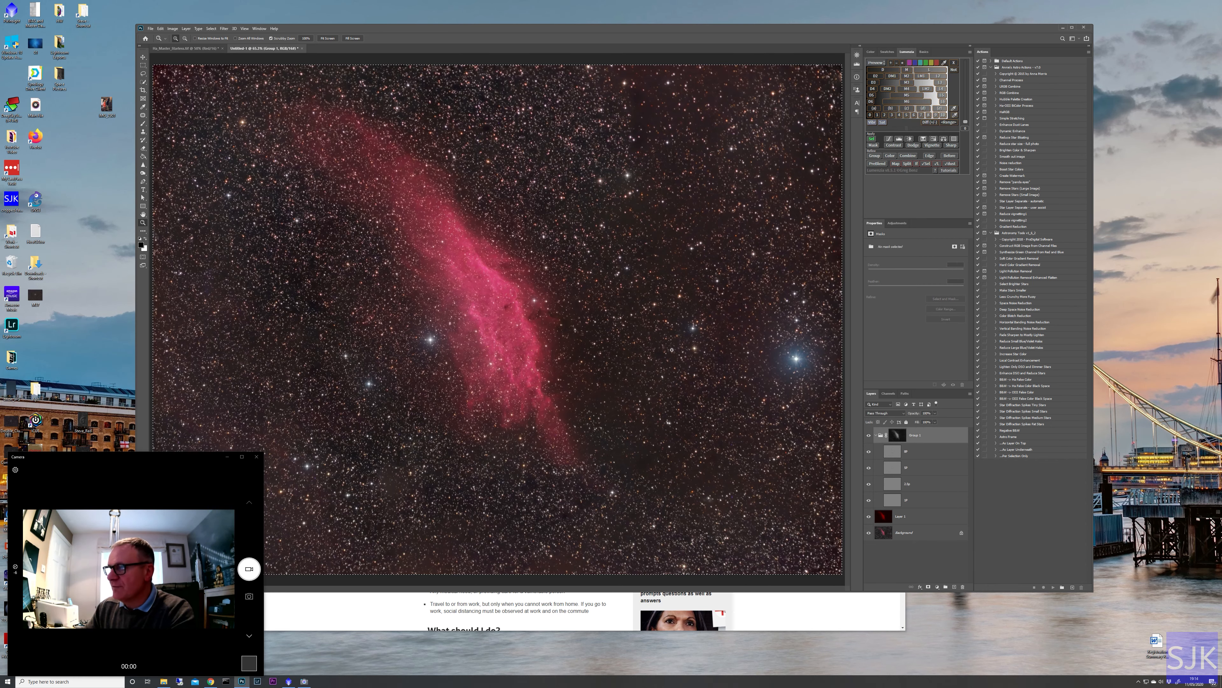
Examine the masked sharpening around the nebula's edge and inspect the Group 1 mask's nebula and background tones.
left_click_drag(660, 332, 686, 338)
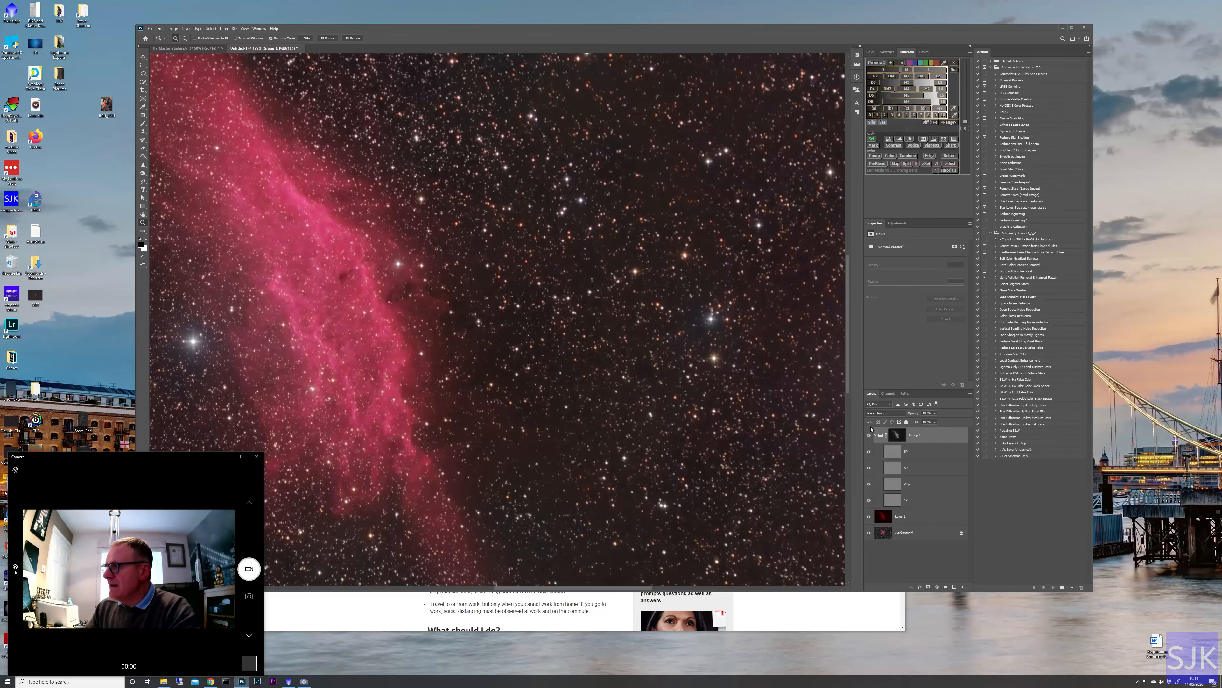
left_click(900, 435, "alt")
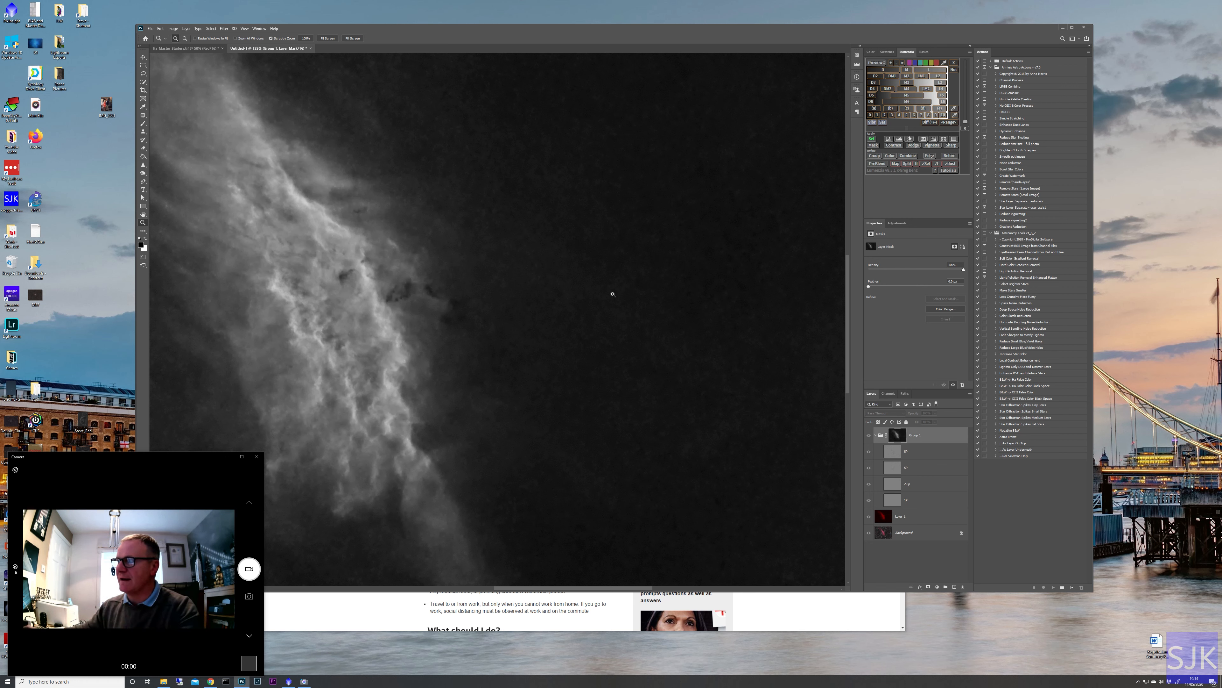
left_click(882, 436)
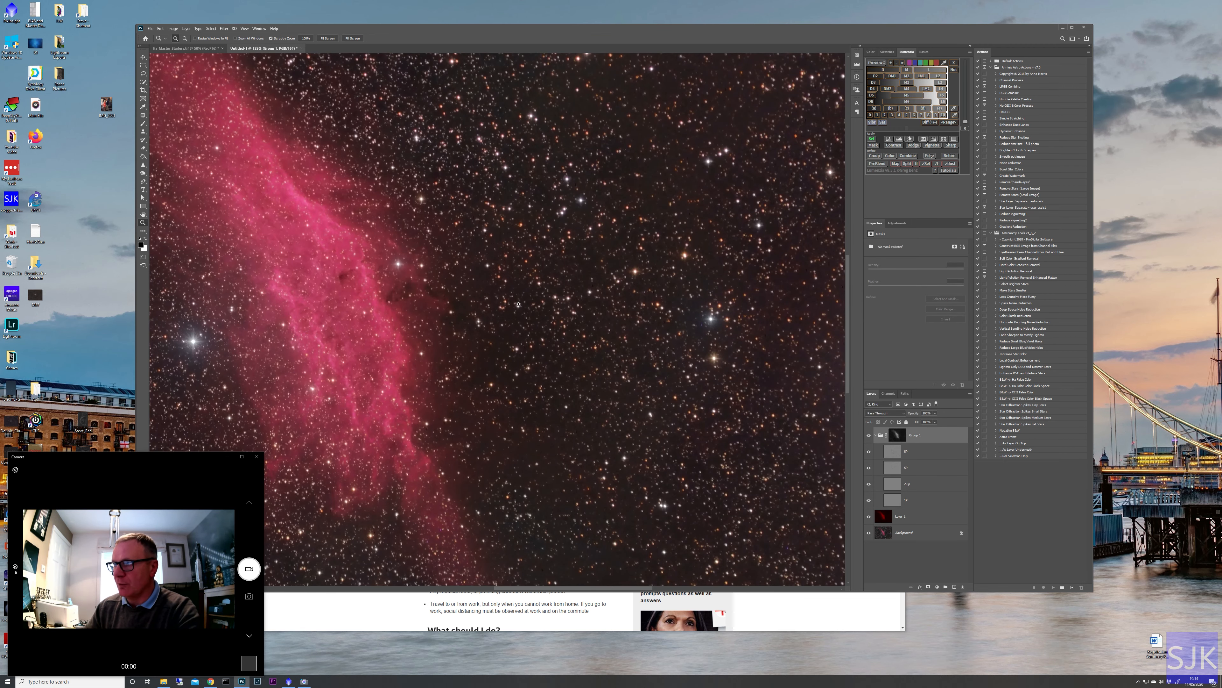
left_click_drag(519, 304, 503, 299)
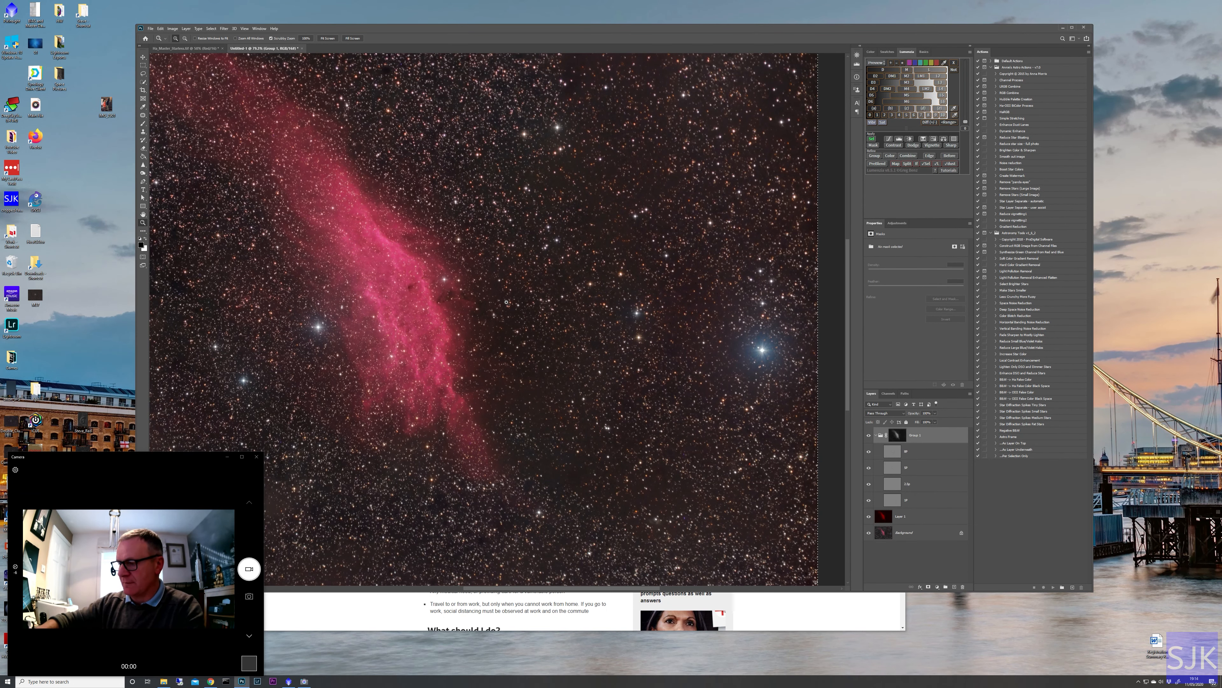
left_click_drag(509, 304, 506, 302)
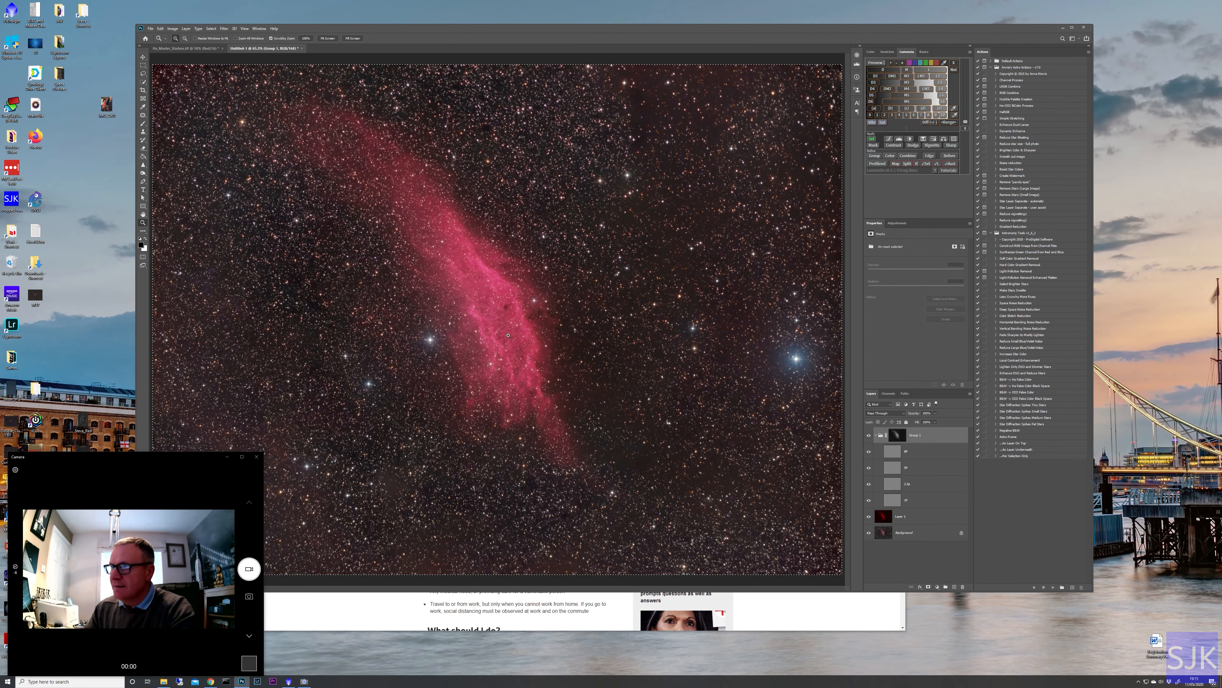
Compare the whole image and the nebula's core with the masked Group 1 hidden and shown.
left_click(869, 436)
left_click(870, 436)
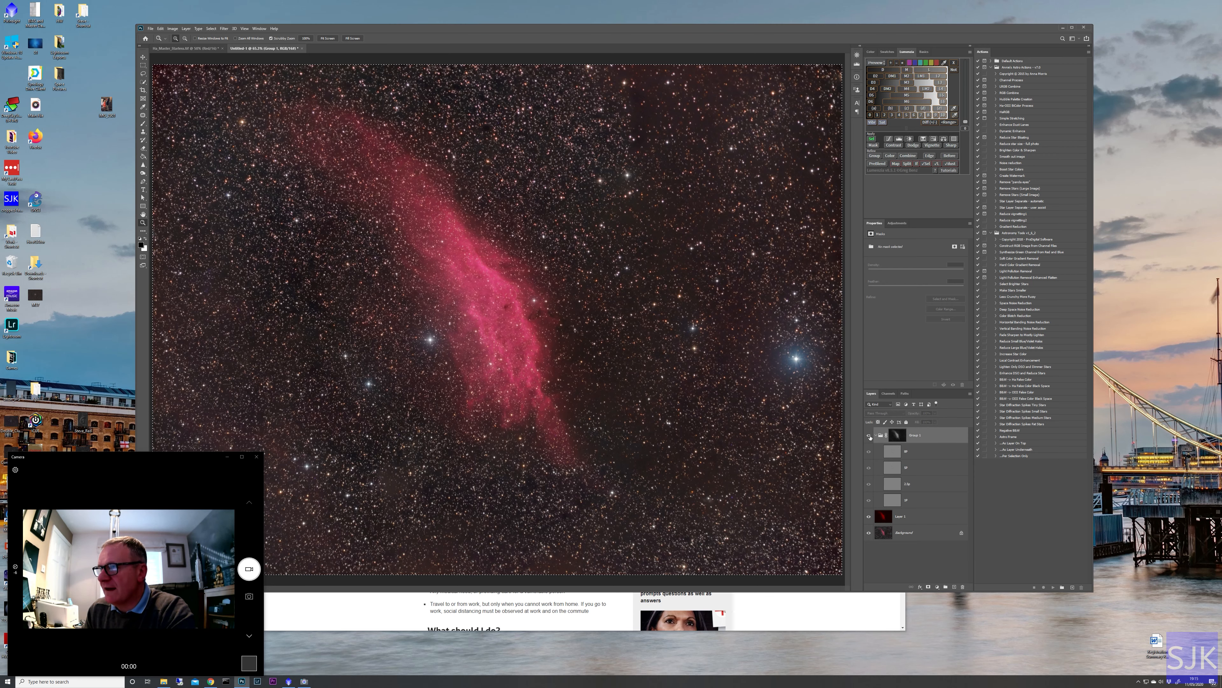
left_click(870, 436)
left_click_drag(572, 349, 588, 351)
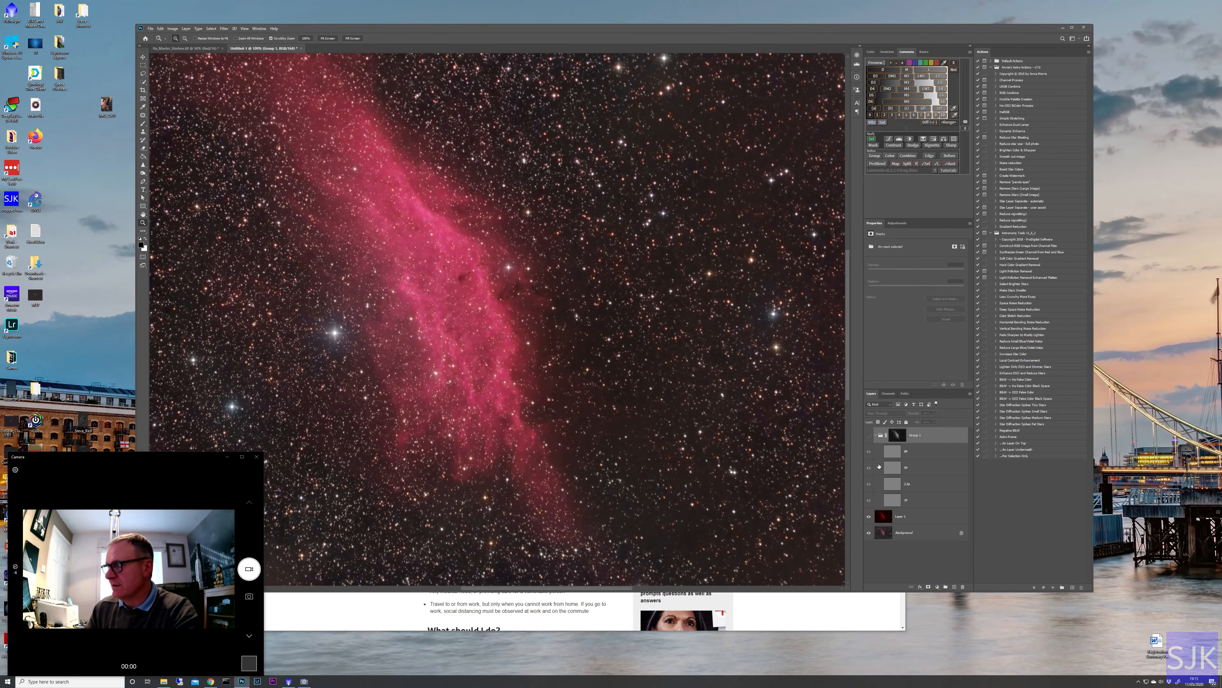
left_click(869, 436)
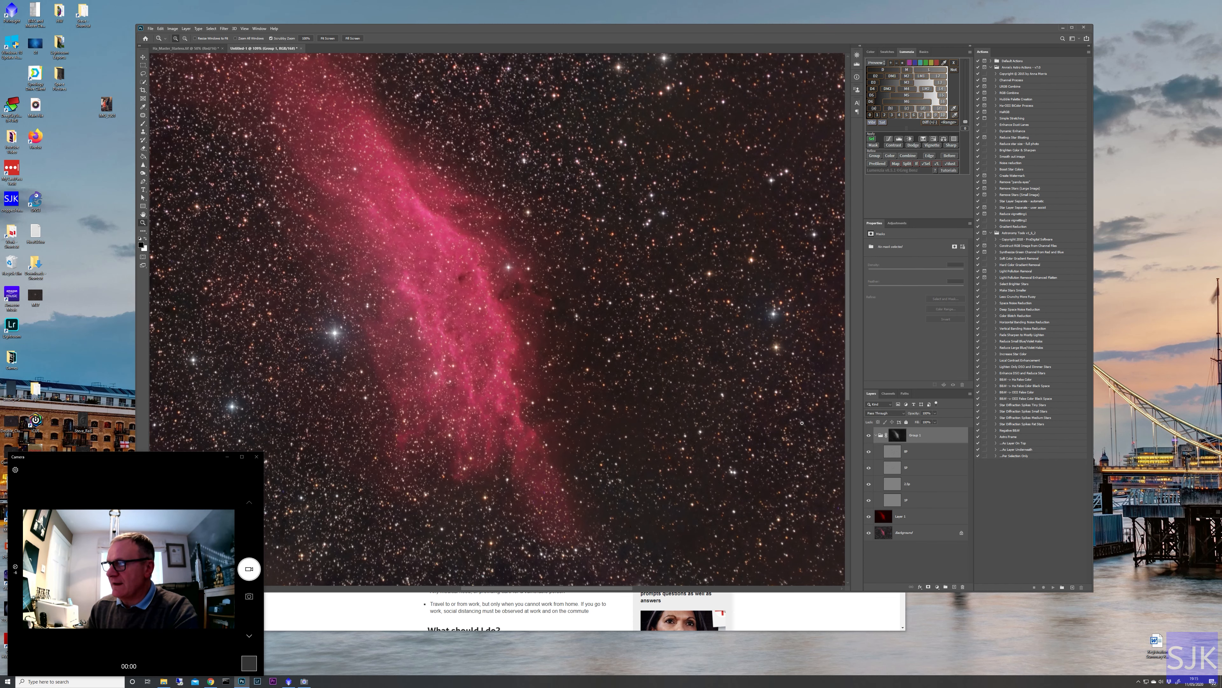
left_click_drag(801, 423, 707, 395)
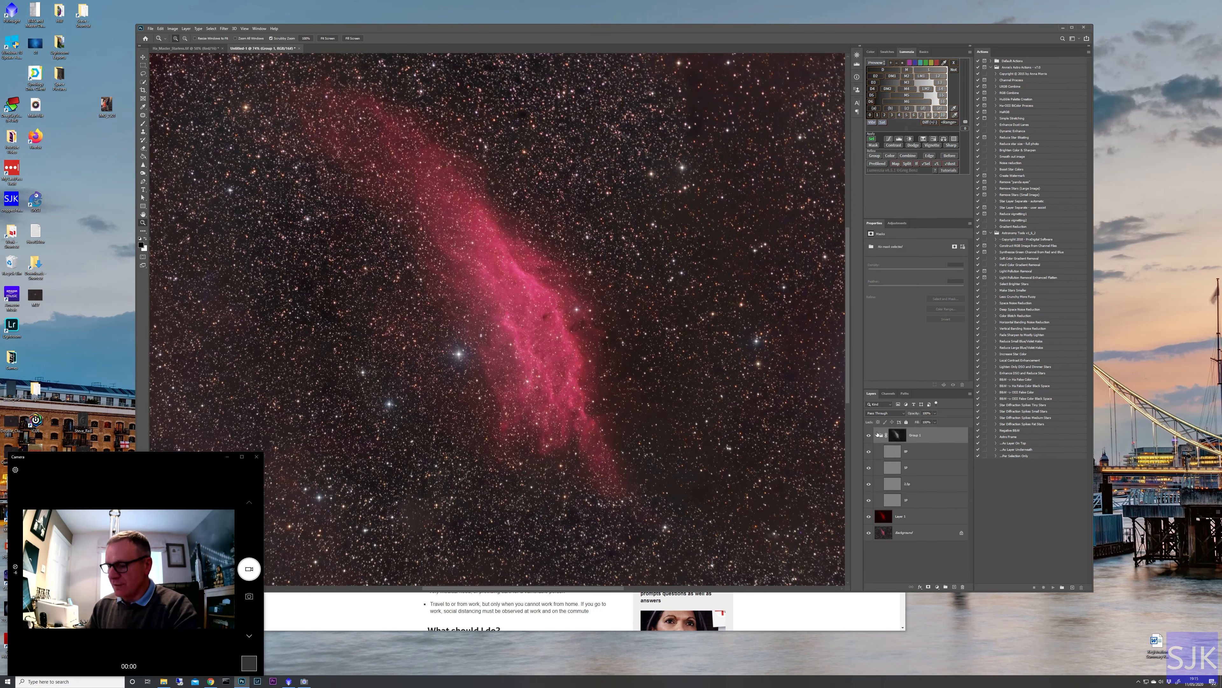
left_click_drag(619, 348, 610, 334)
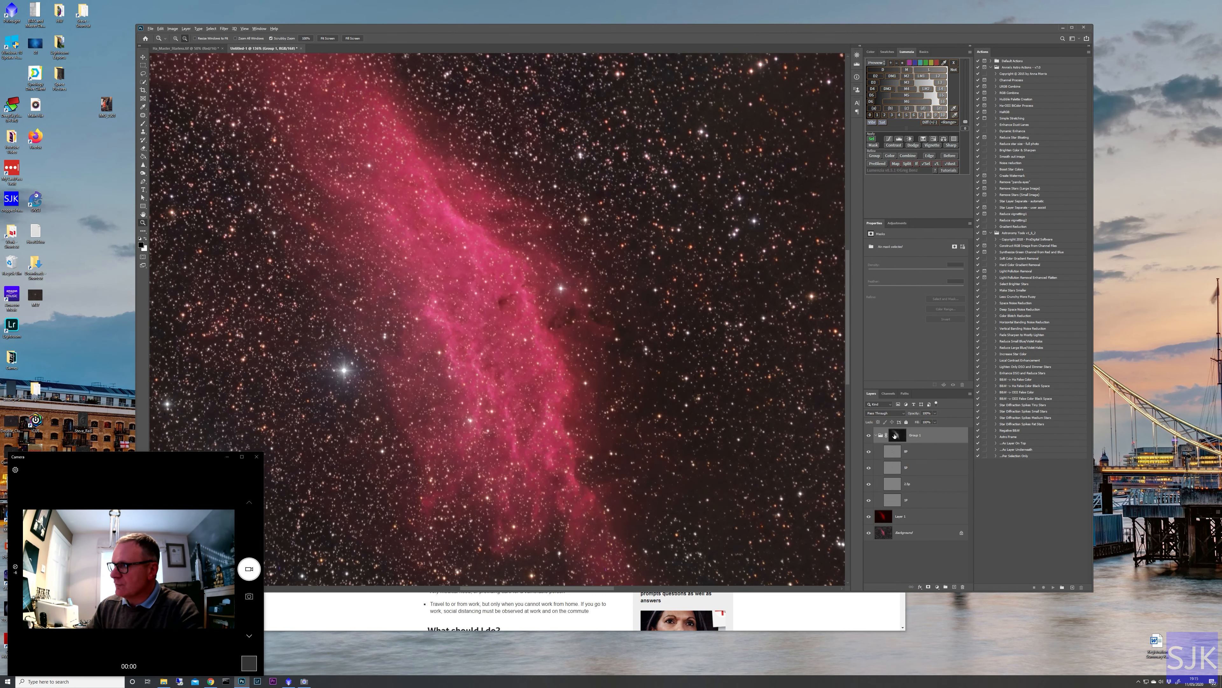
Increase the contrast of the Group 1 mask with Levels, raising the black input and lowering the white input, and return to the colour image.
left_click(897, 435, "alt")
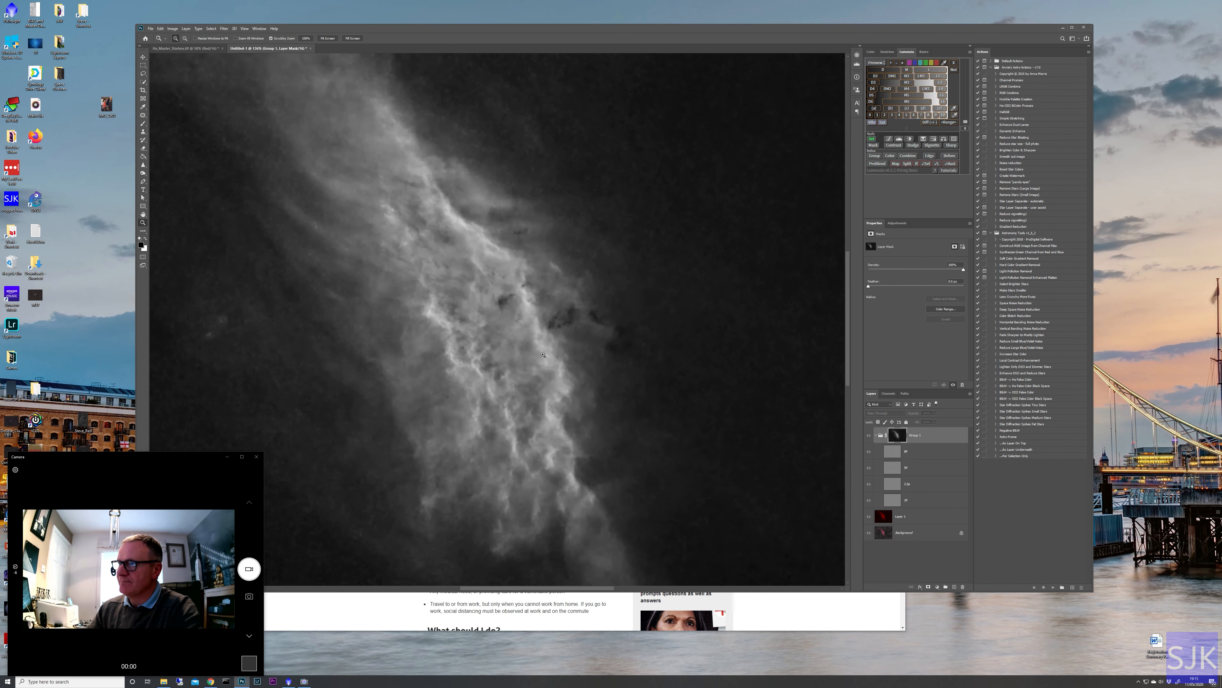
key("ctrl+l")
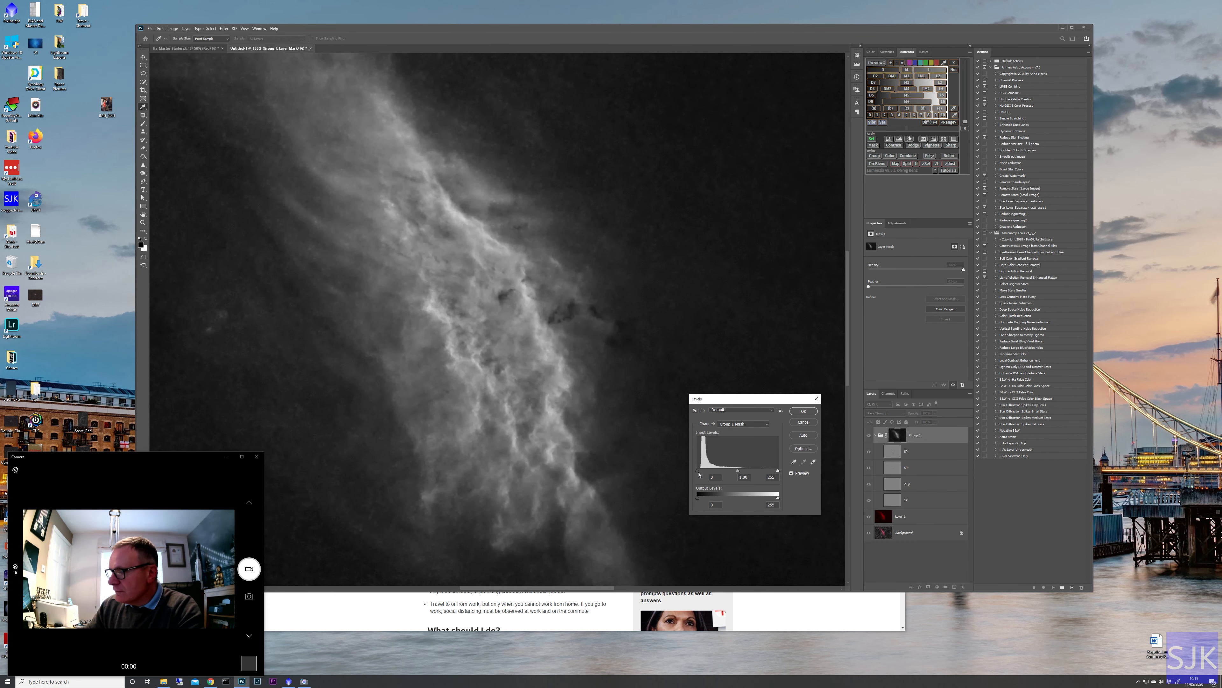
left_click_drag(700, 473, 704, 472)
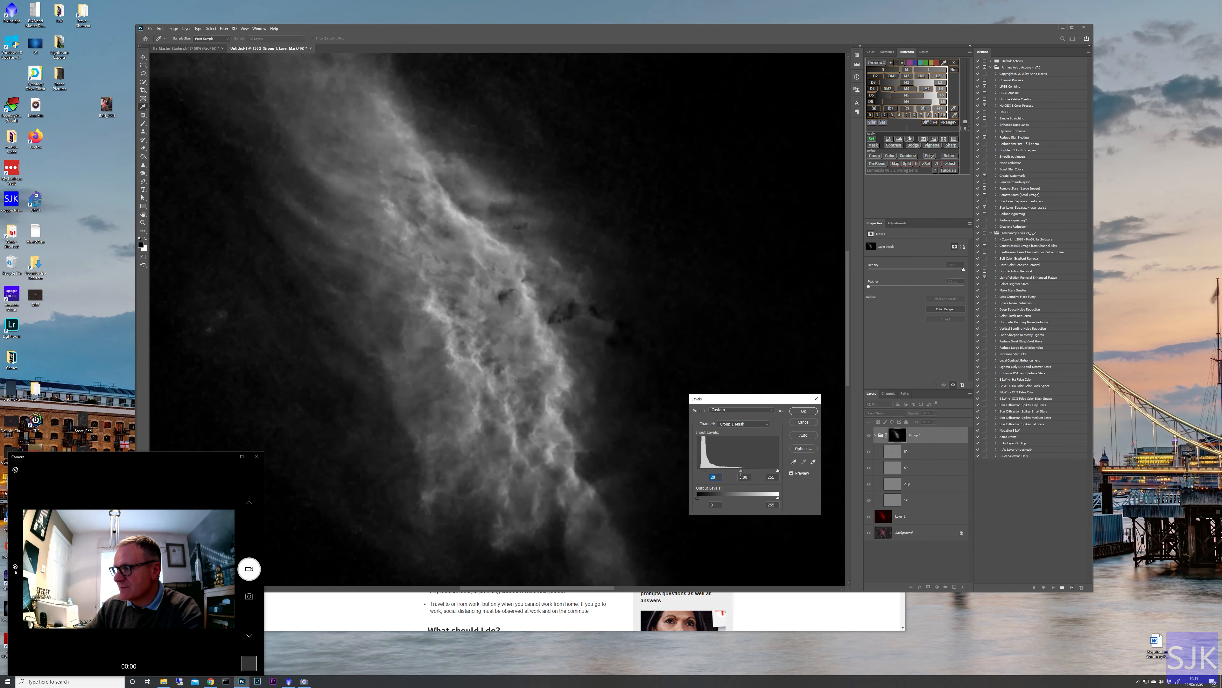
left_click_drag(778, 473, 765, 474)
left_click(764, 471)
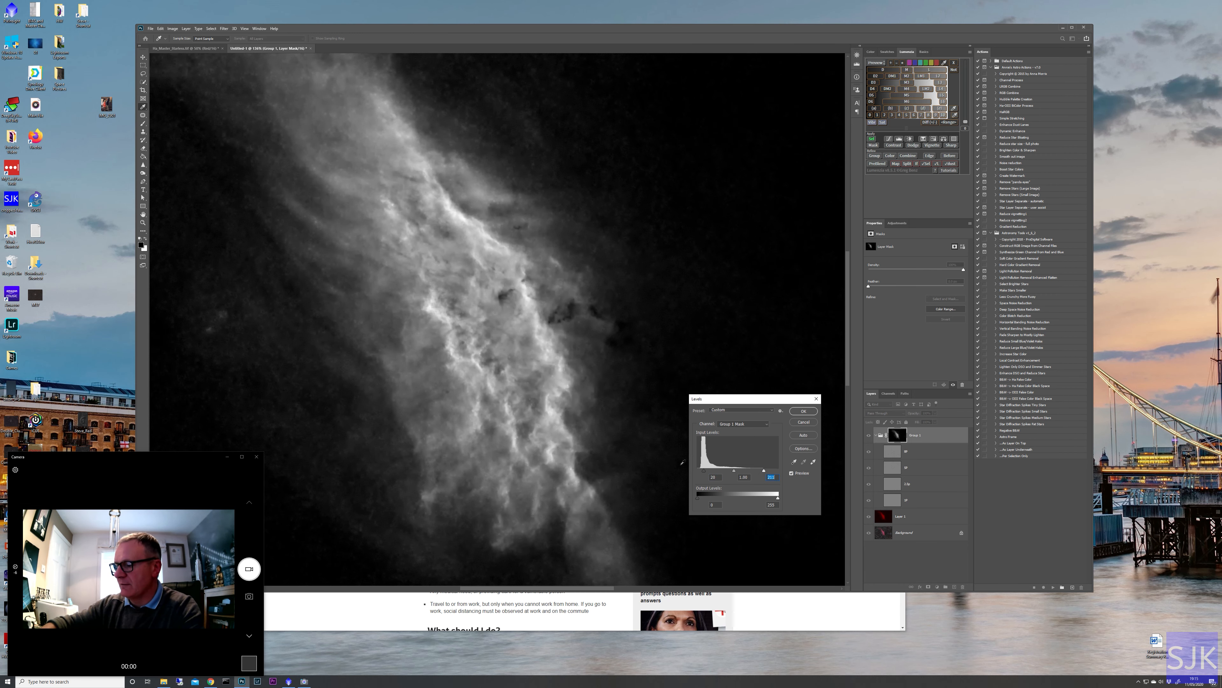
key("ctrl+0")
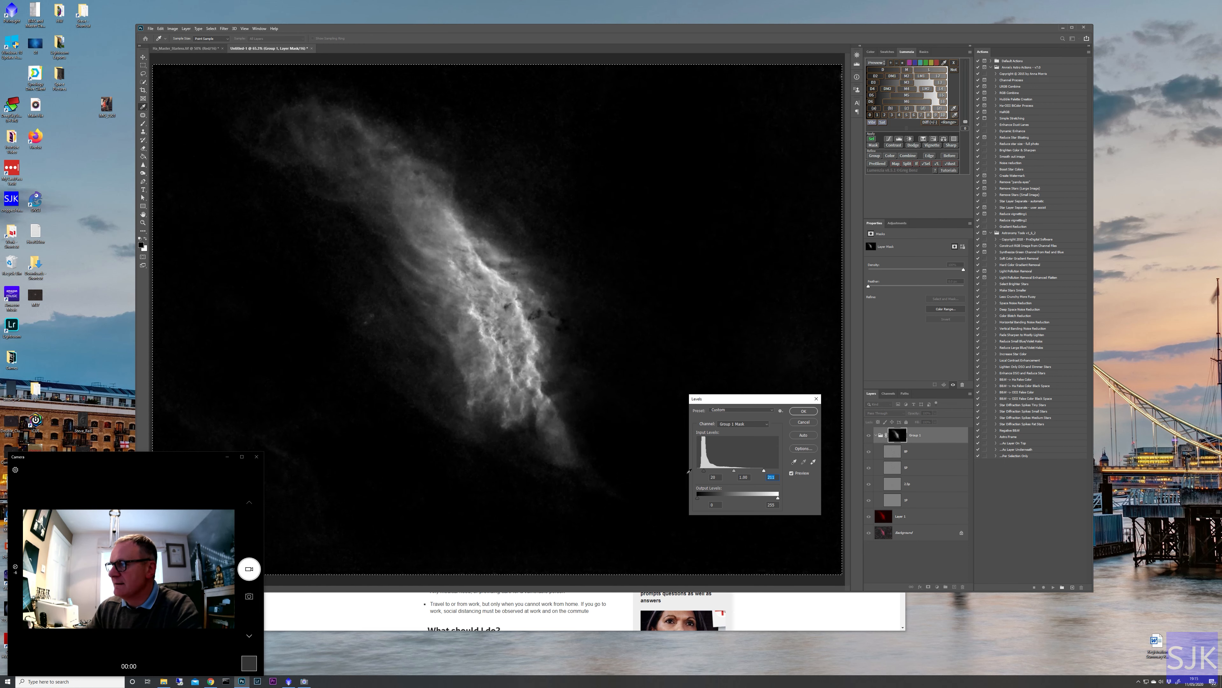
left_click_drag(764, 470, 751, 472)
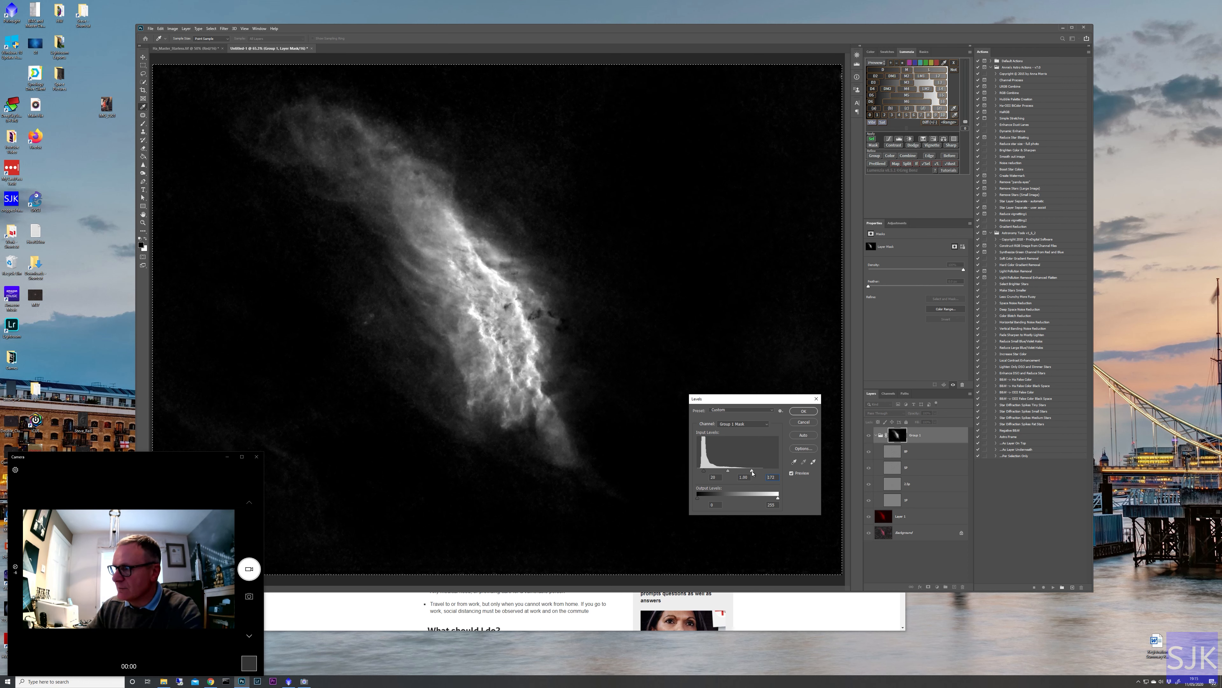
left_click_drag(757, 474, 760, 473)
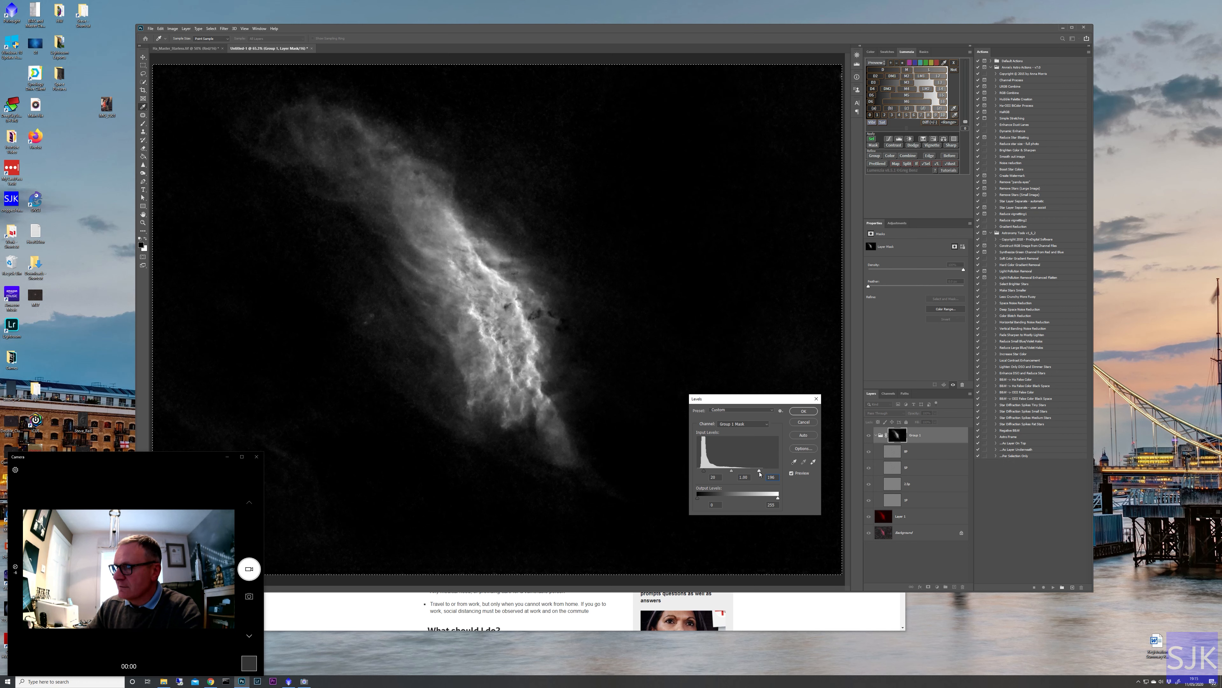
left_click(803, 411)
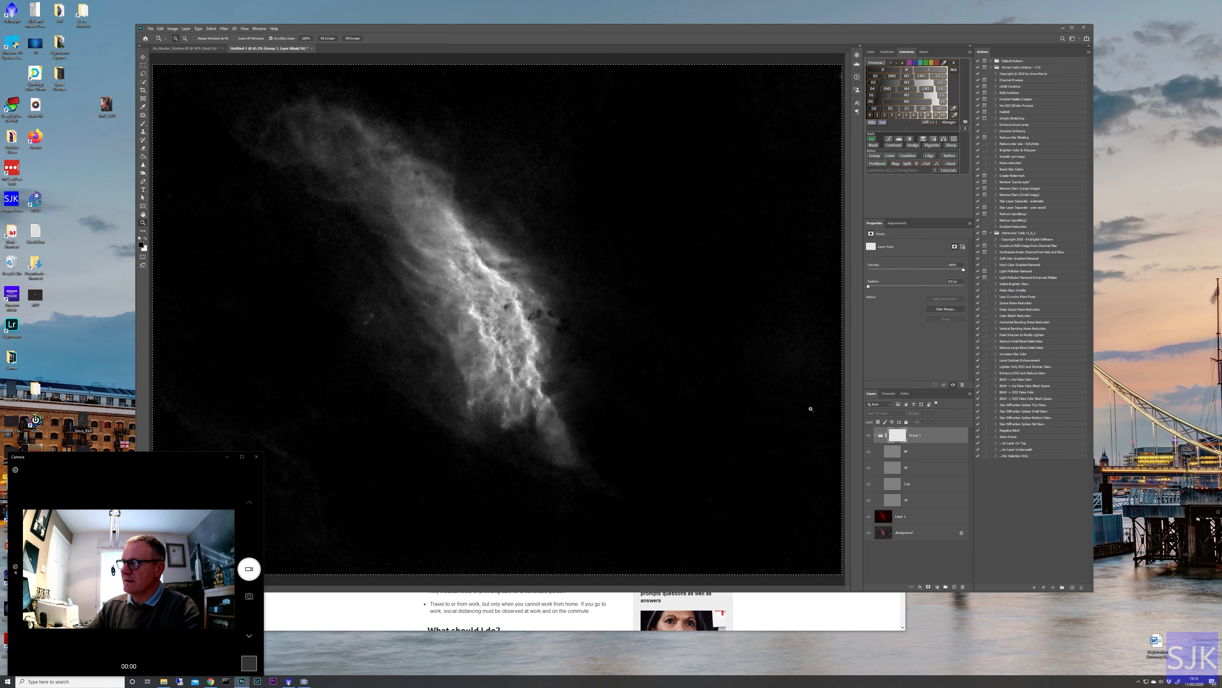
left_click(880, 436)
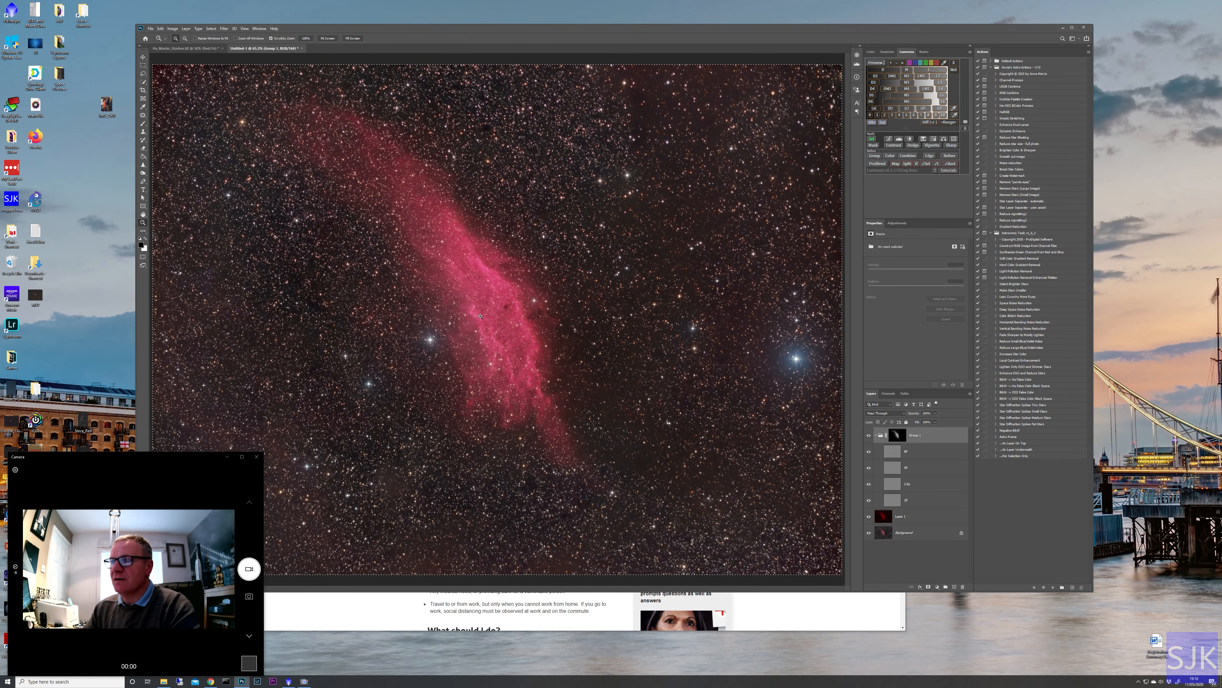
Compare the nebula up close and in the whole image with Group 1 hidden and shown.
left_click_drag(503, 324, 523, 322)
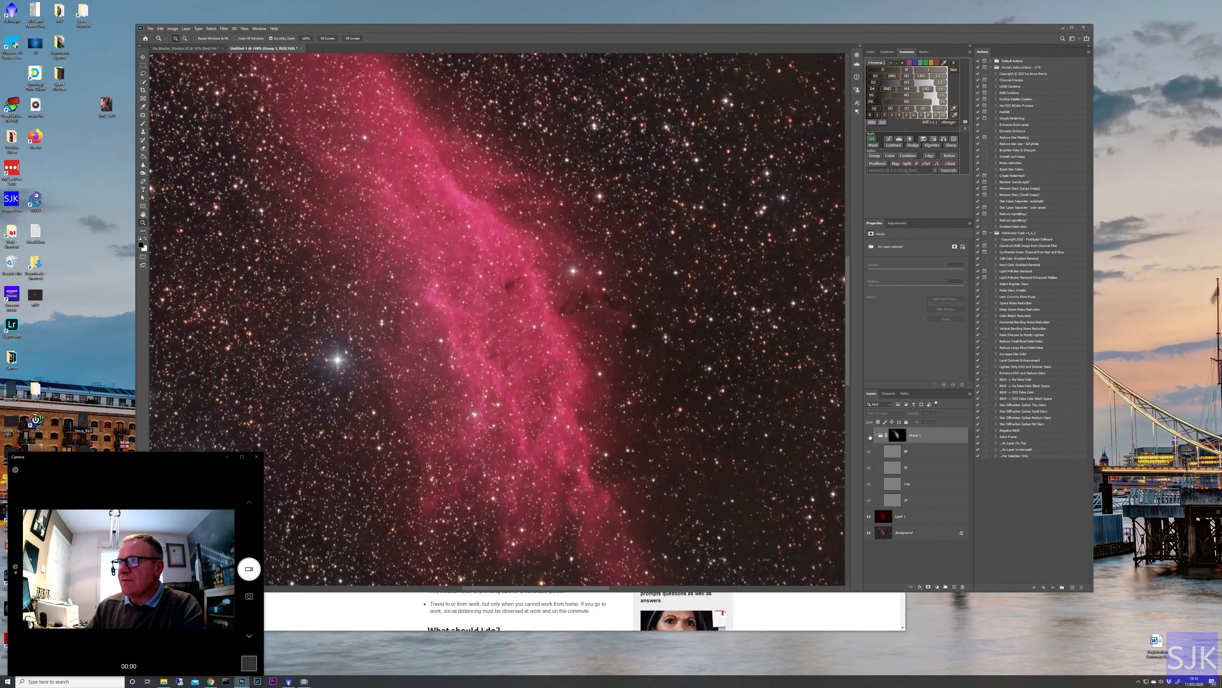
left_click(869, 436)
left_click(869, 436)
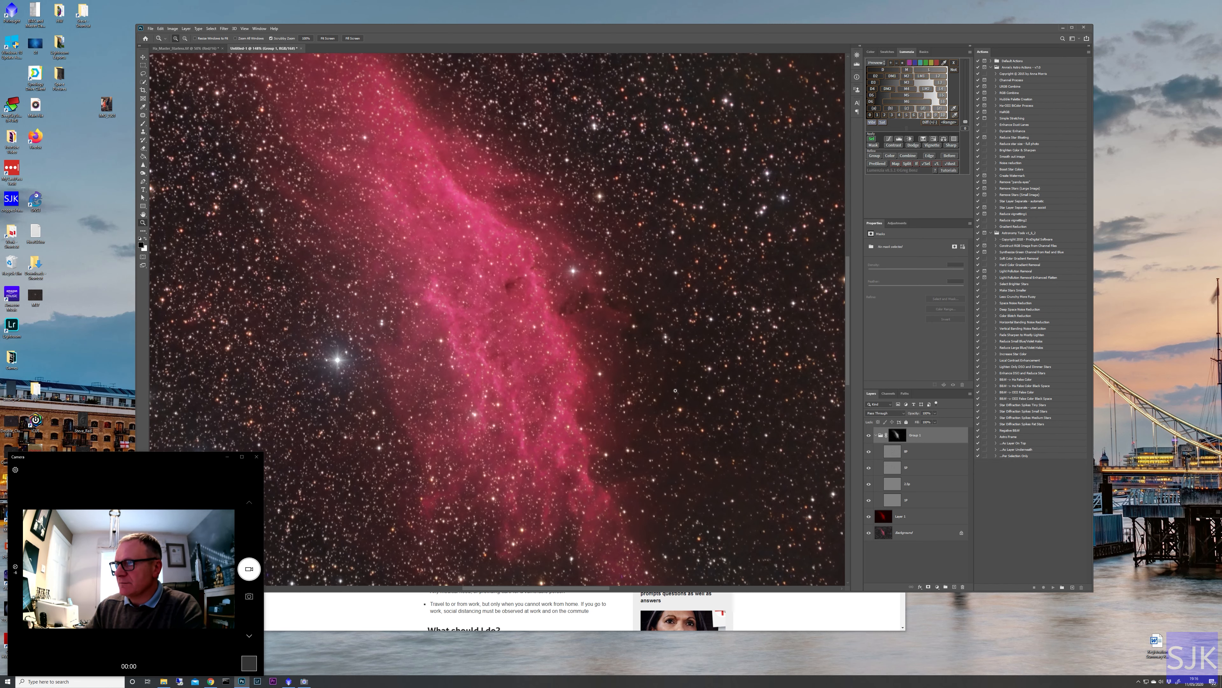
left_click_drag(675, 391, 652, 384)
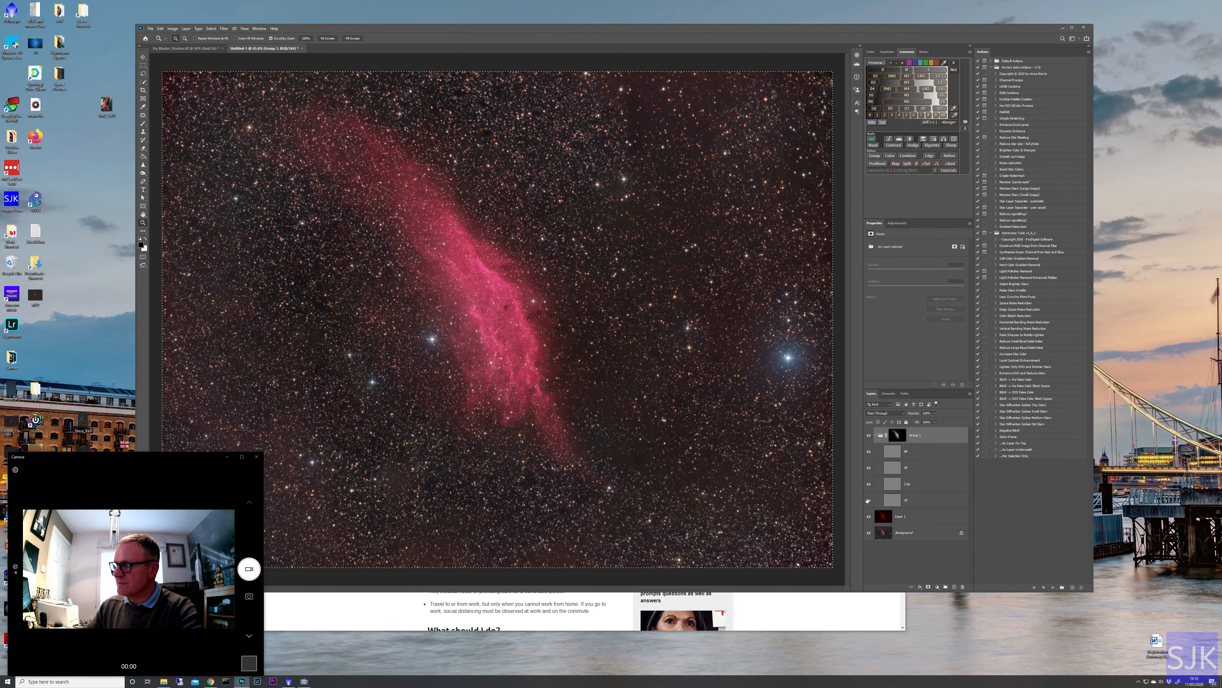
left_click(869, 436)
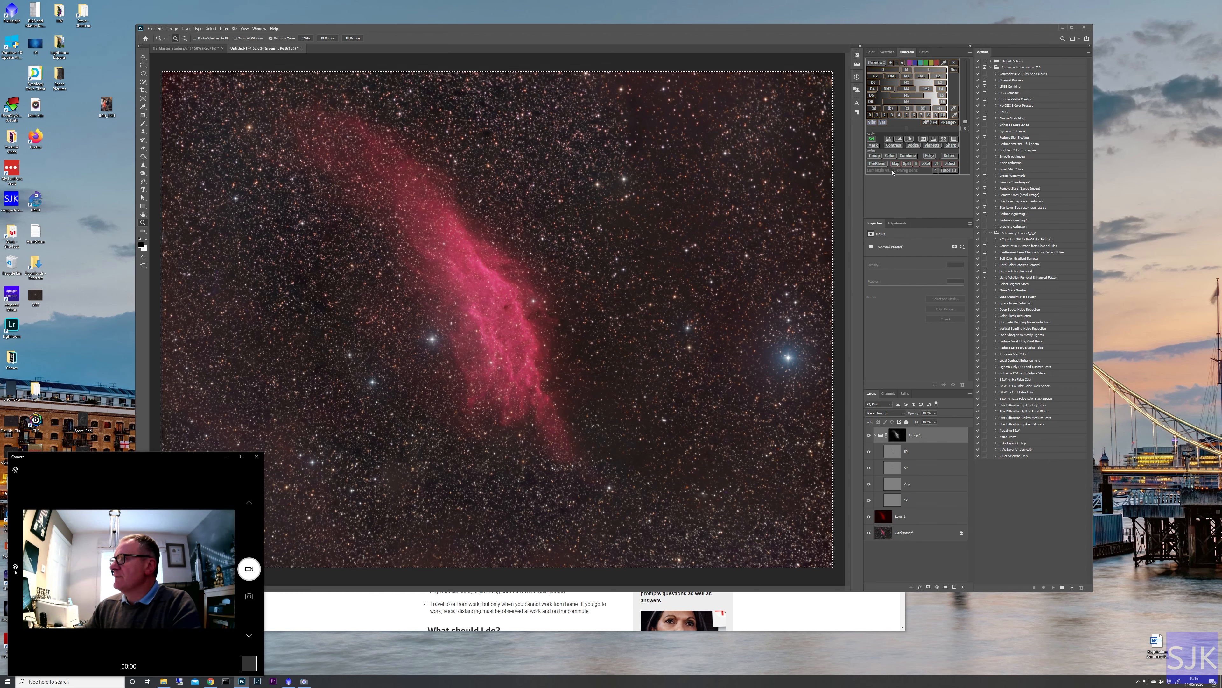
Try a Color Balance adjustment layer inside Group 1, shifting its cyan-red balance and declining the layer mask replacement.
left_click(898, 223)
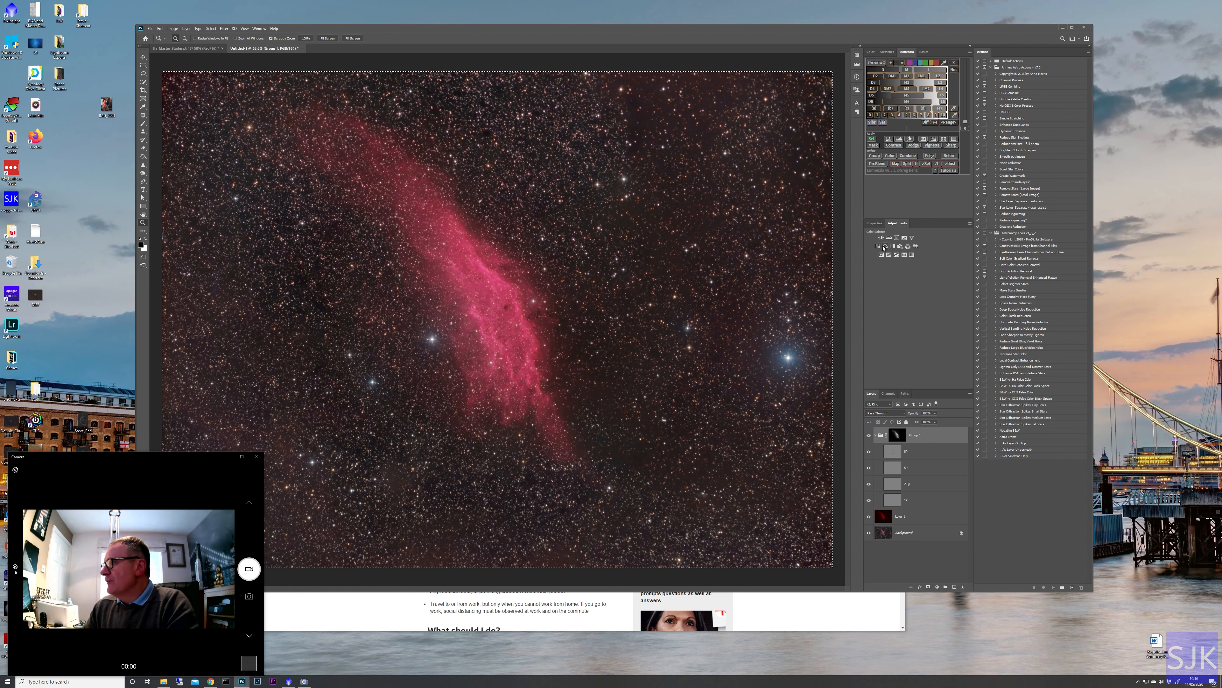
left_click(885, 246)
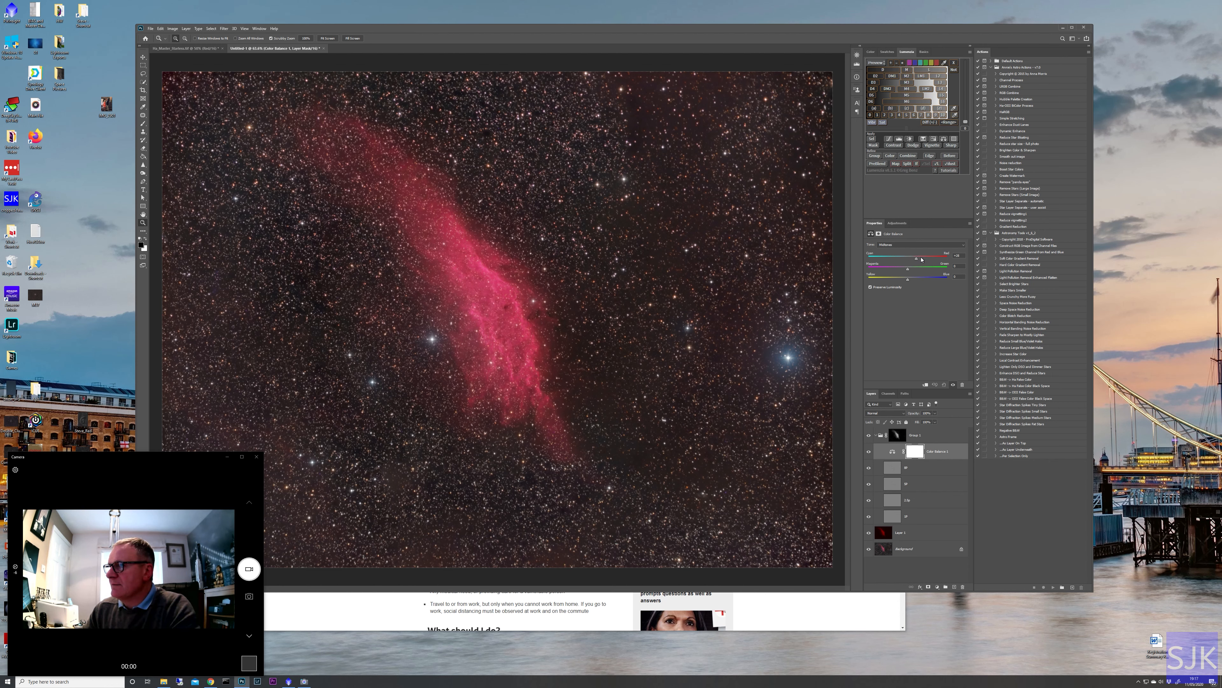
mouse_move(922, 259)
left_mouse_down()
mouse_move(947, 259)
mouse_move(893, 262)
mouse_move(907, 260)
left_mouse_up()
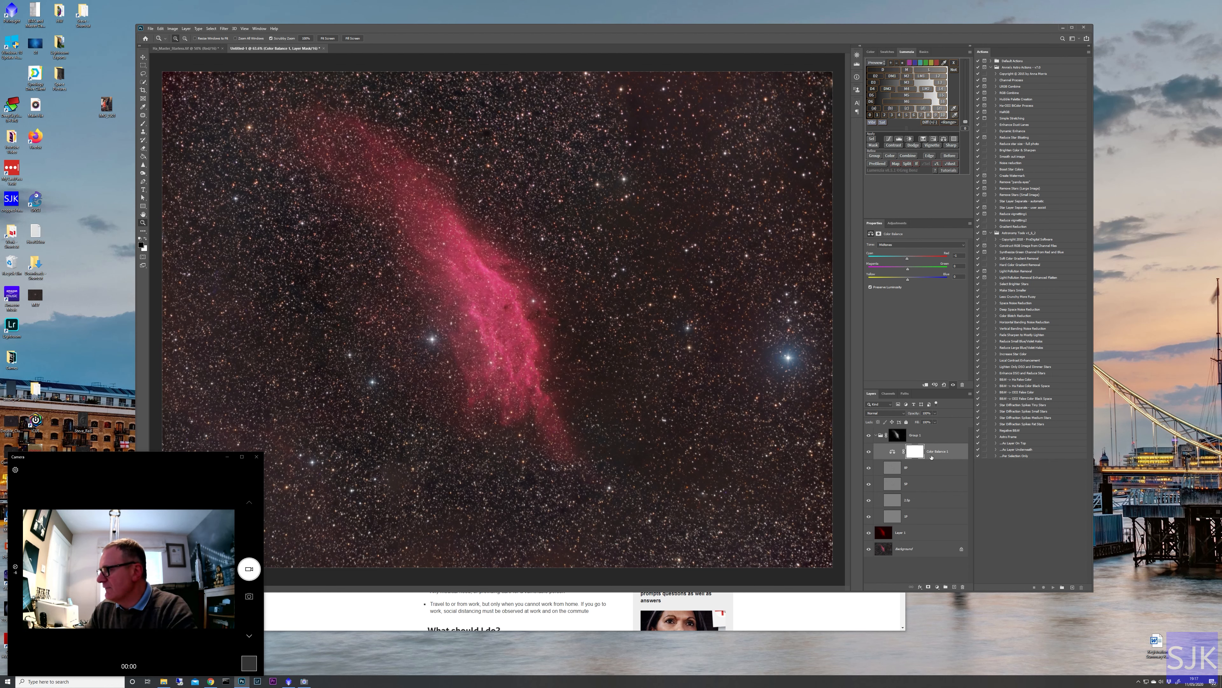
left_click_drag(944, 453, 903, 461)
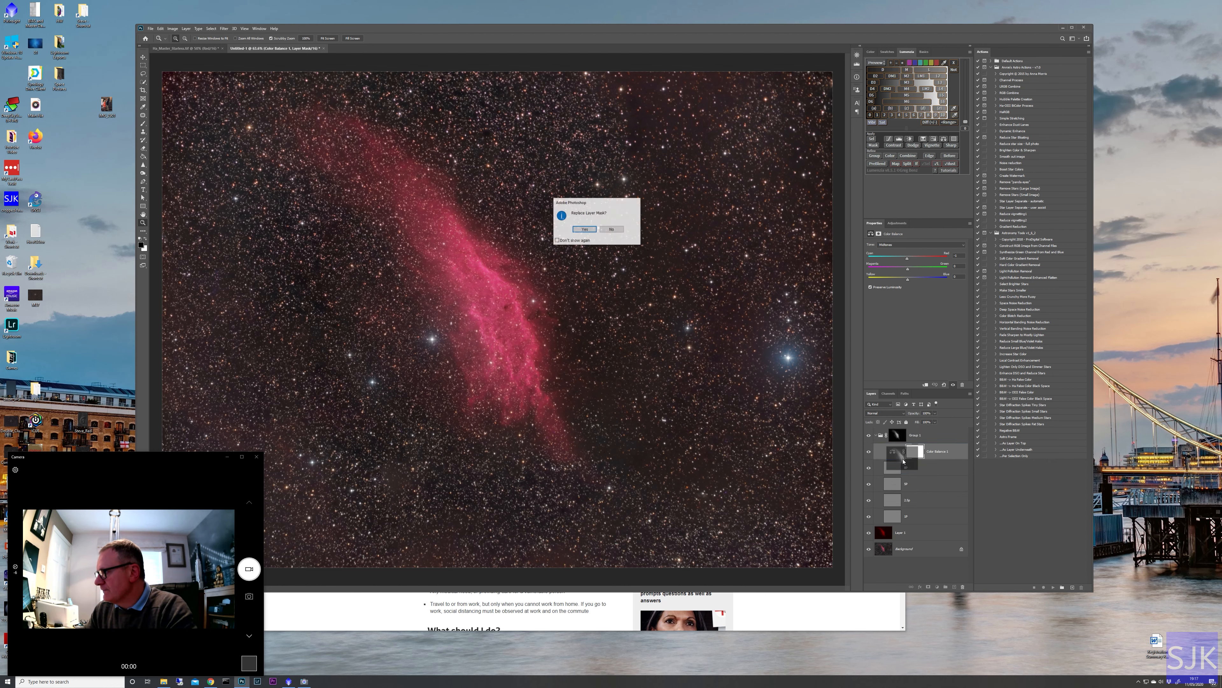
left_click(617, 231)
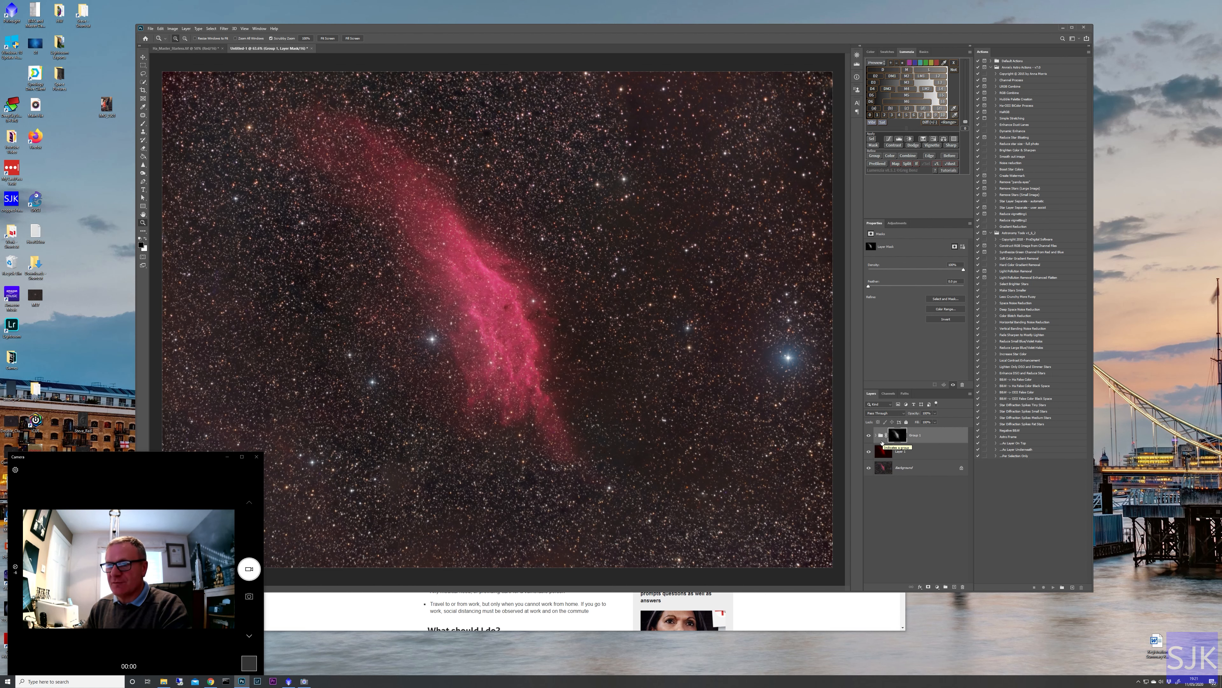
Try a Hue/Saturation adjustment layer inside the expanded Group 1, and delete that layer.
left_click(876, 435)
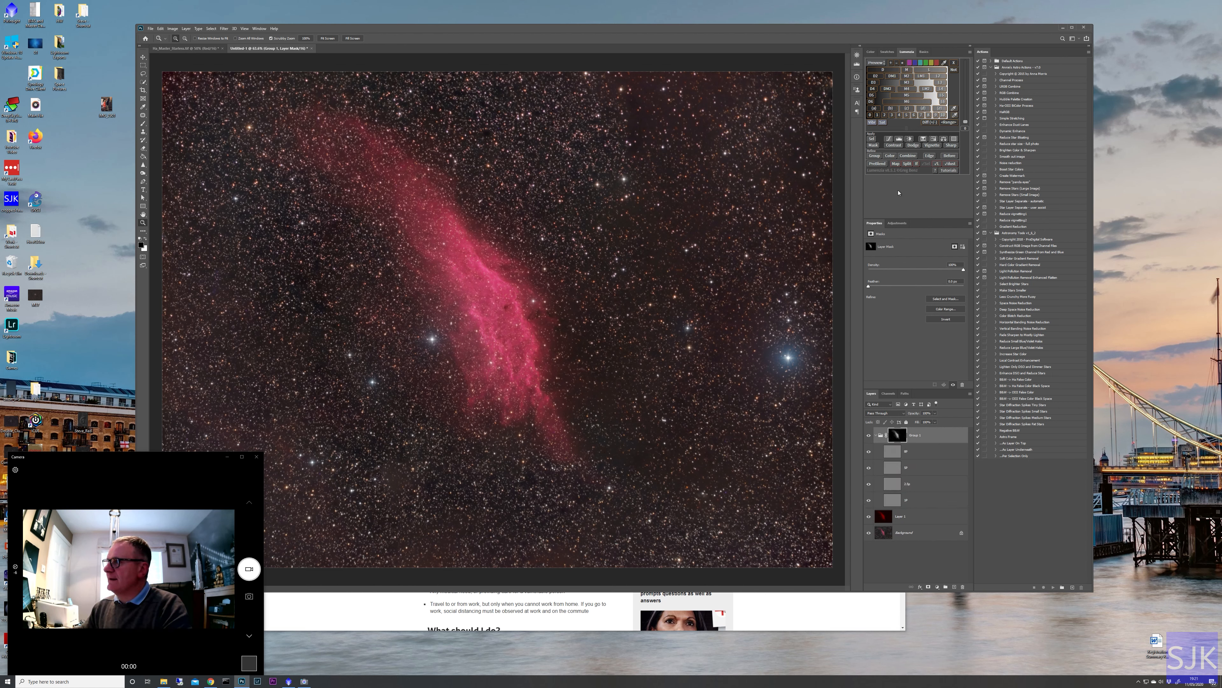
left_click(897, 223)
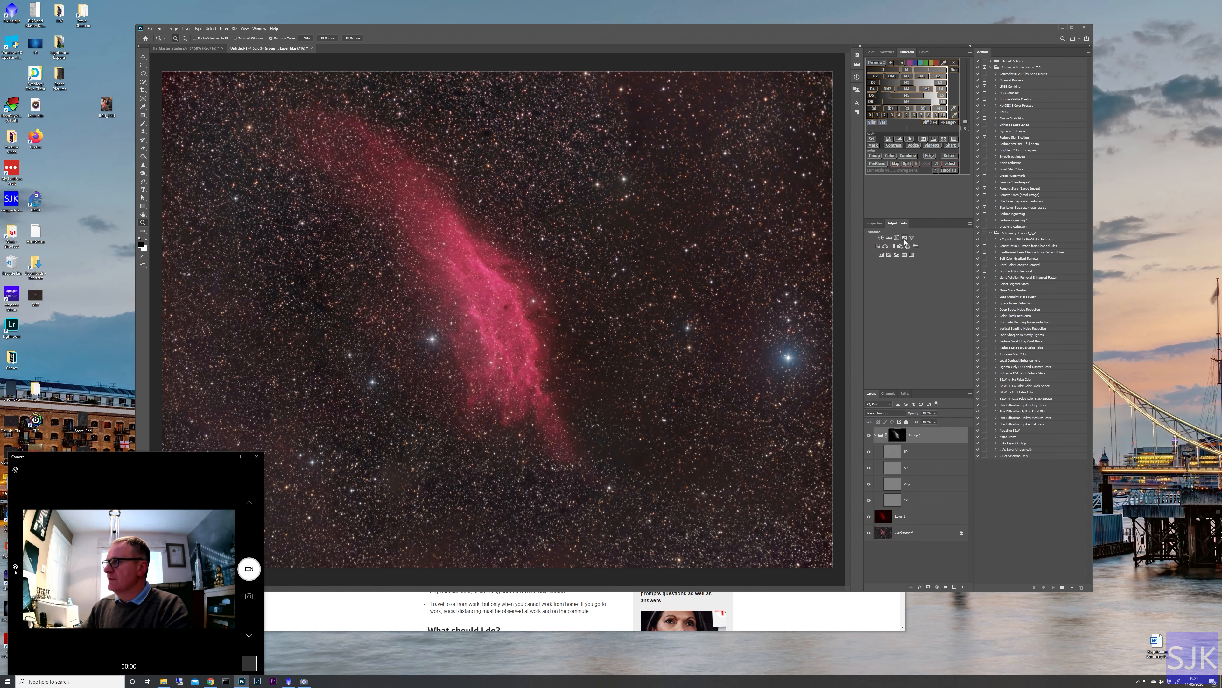
left_click(878, 246)
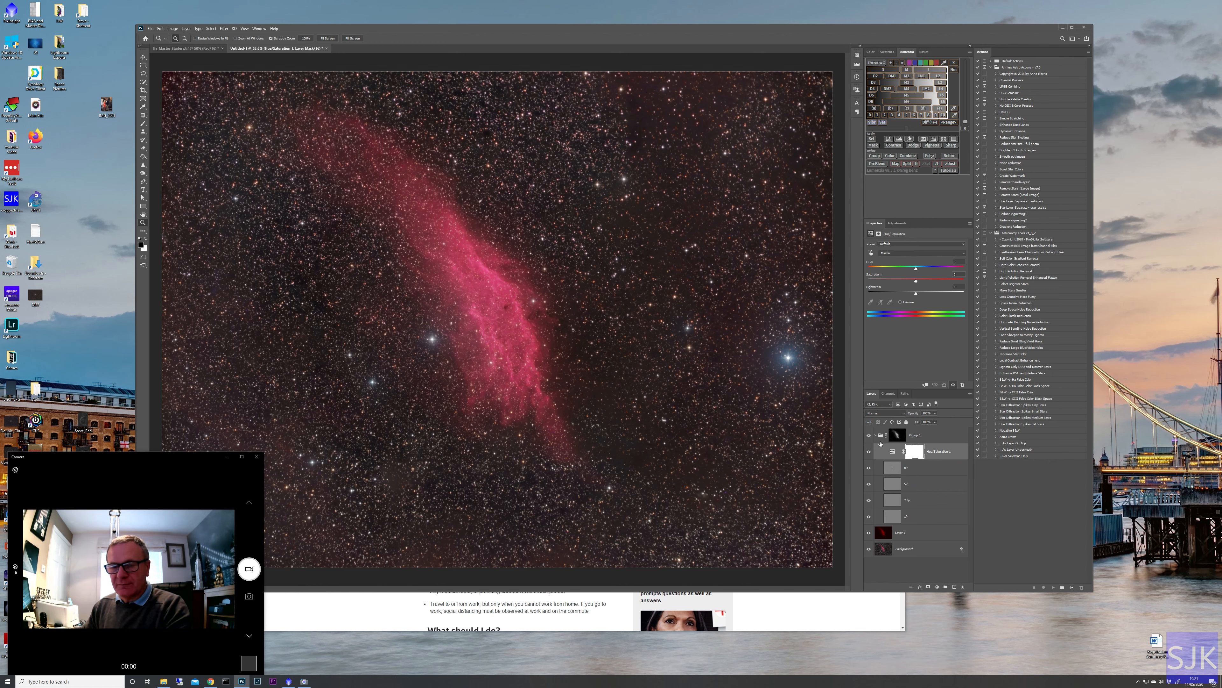
key("Delete")
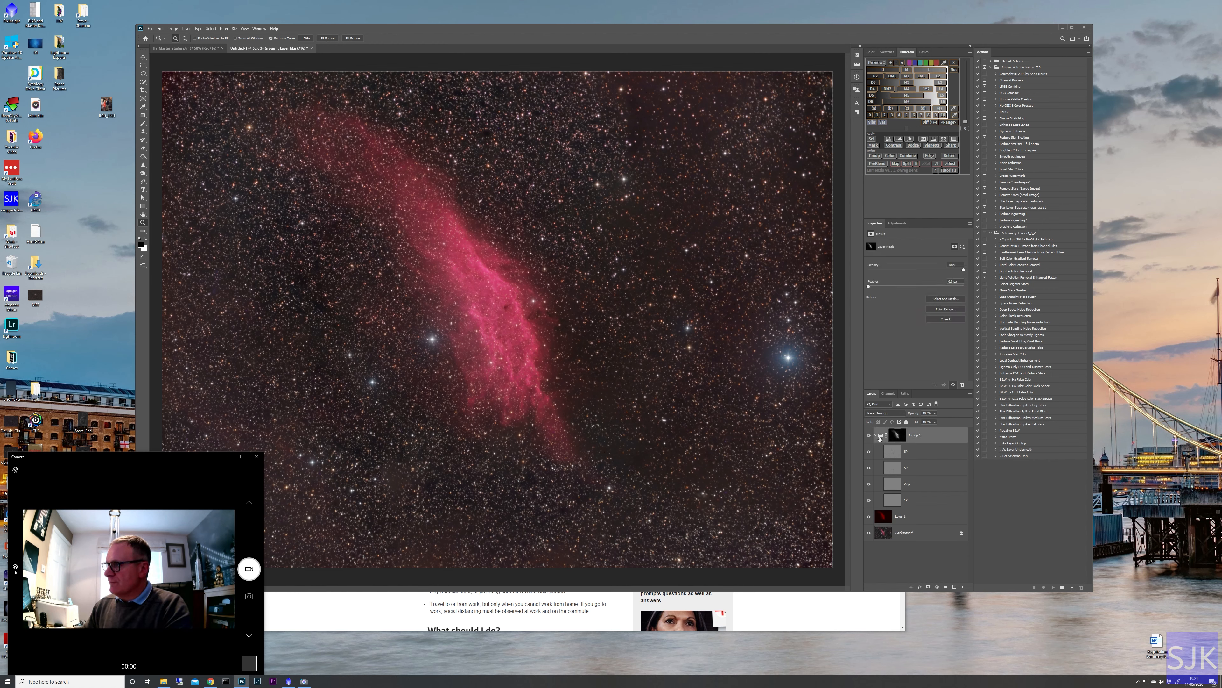
Add a Hue/Saturation adjustment layer above the collapsed Group 1 and slightly raise the saturation.
left_click(877, 435)
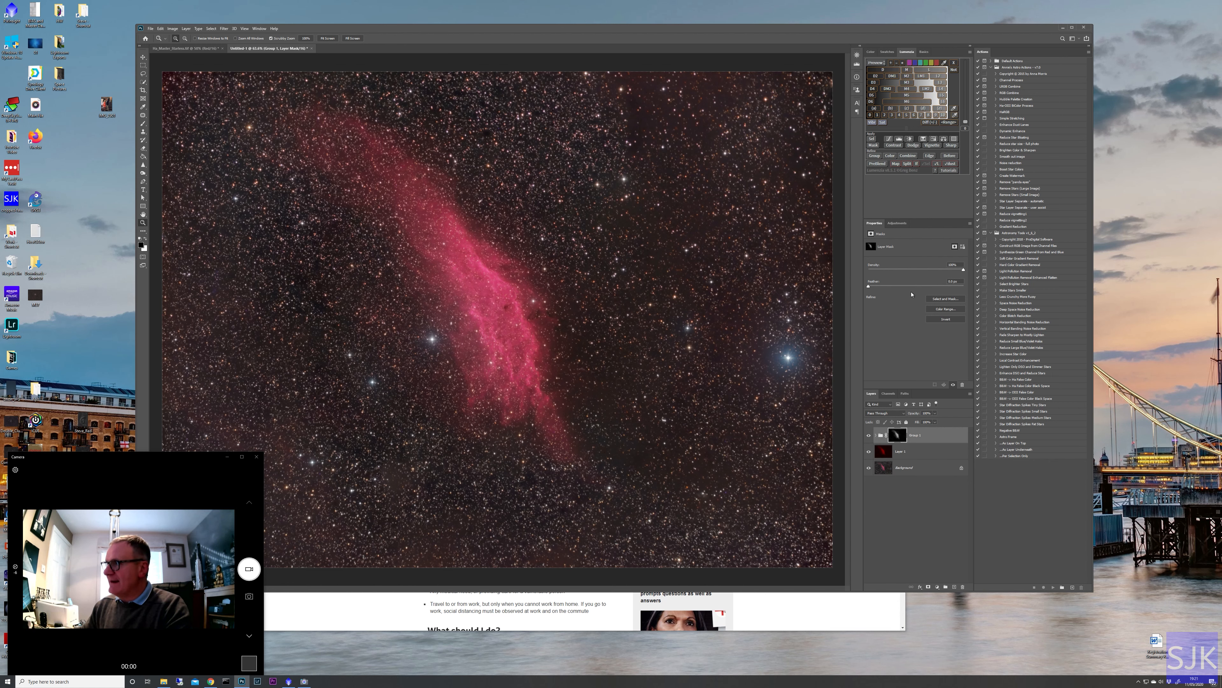
left_click(897, 223)
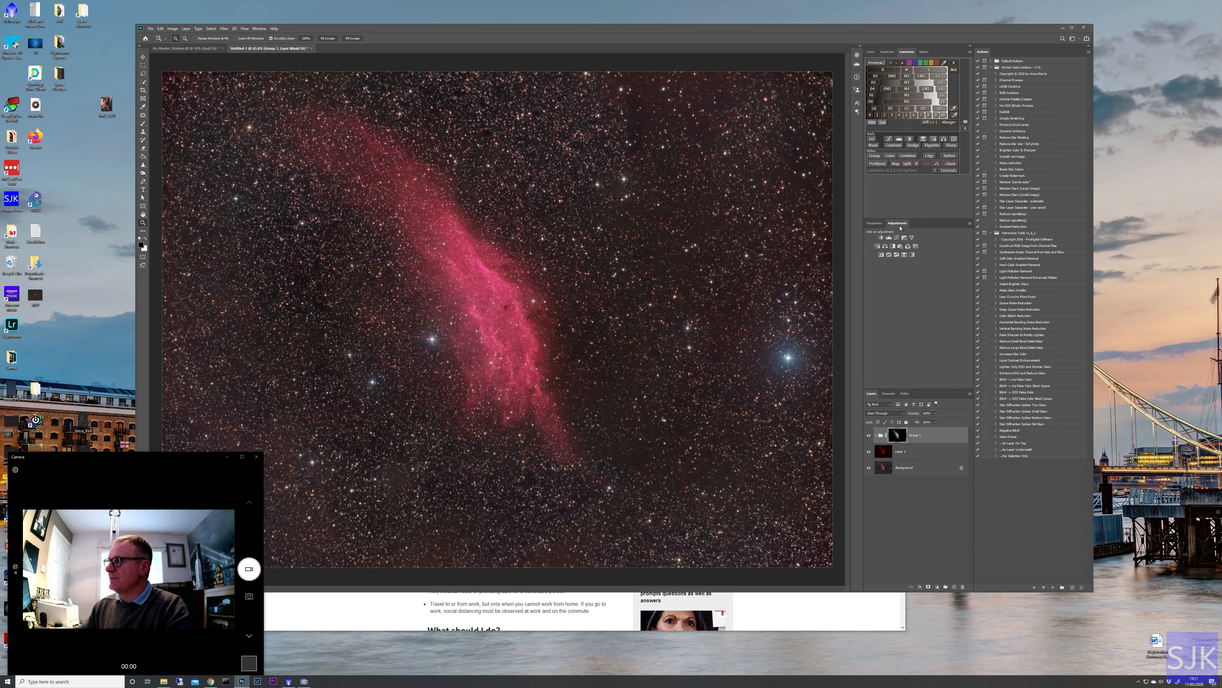
left_click(878, 248)
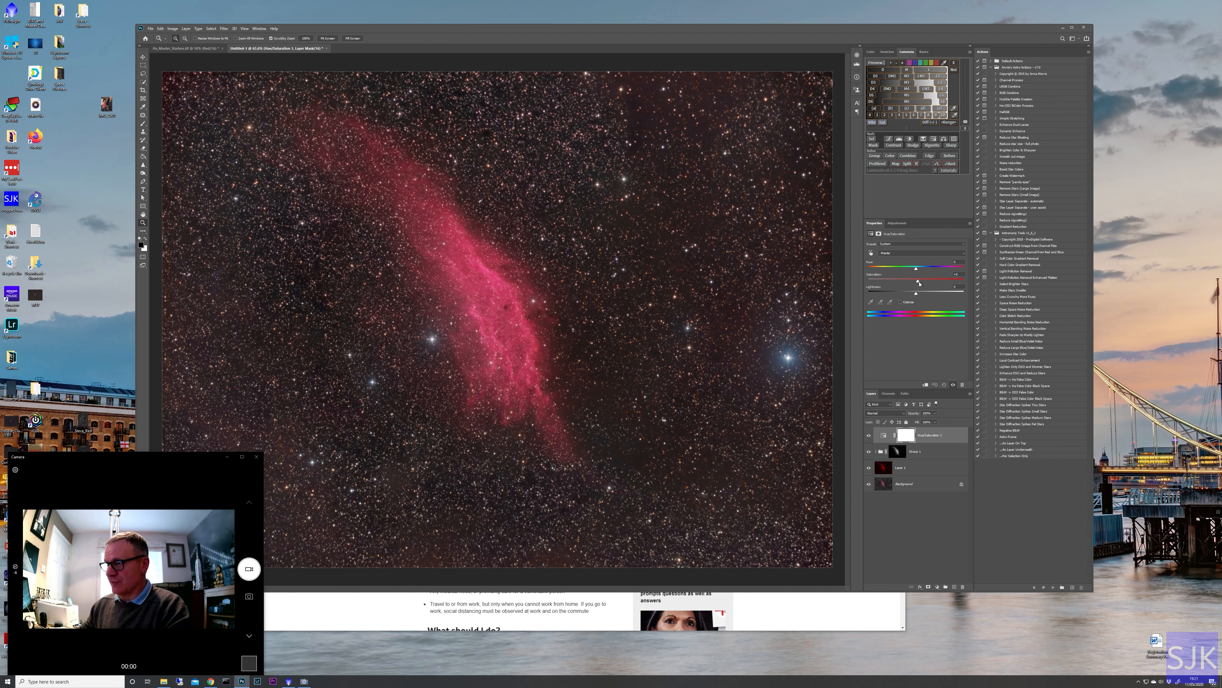
mouse_move(920, 283)
left_mouse_down()
mouse_move(941, 282)
mouse_move(914, 280)
left_mouse_up()
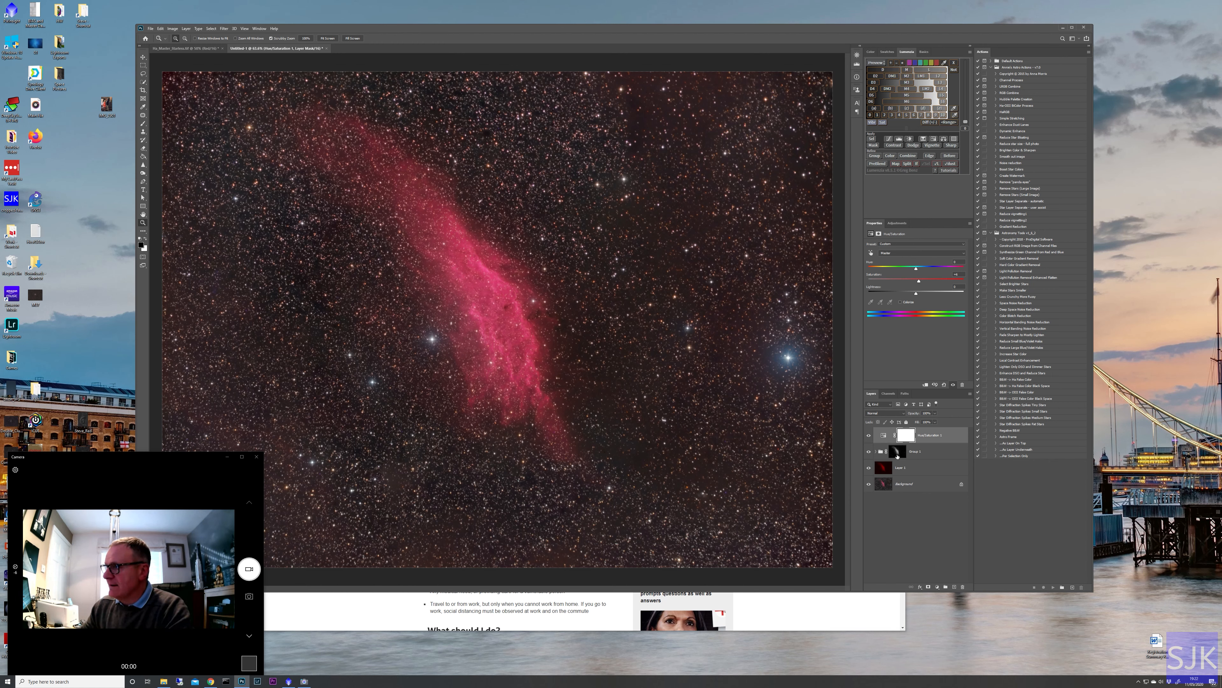
Paste the greyscale starless Ha image into the Hue/Saturation layer's mask and return to the colour image.
left_click(908, 439)
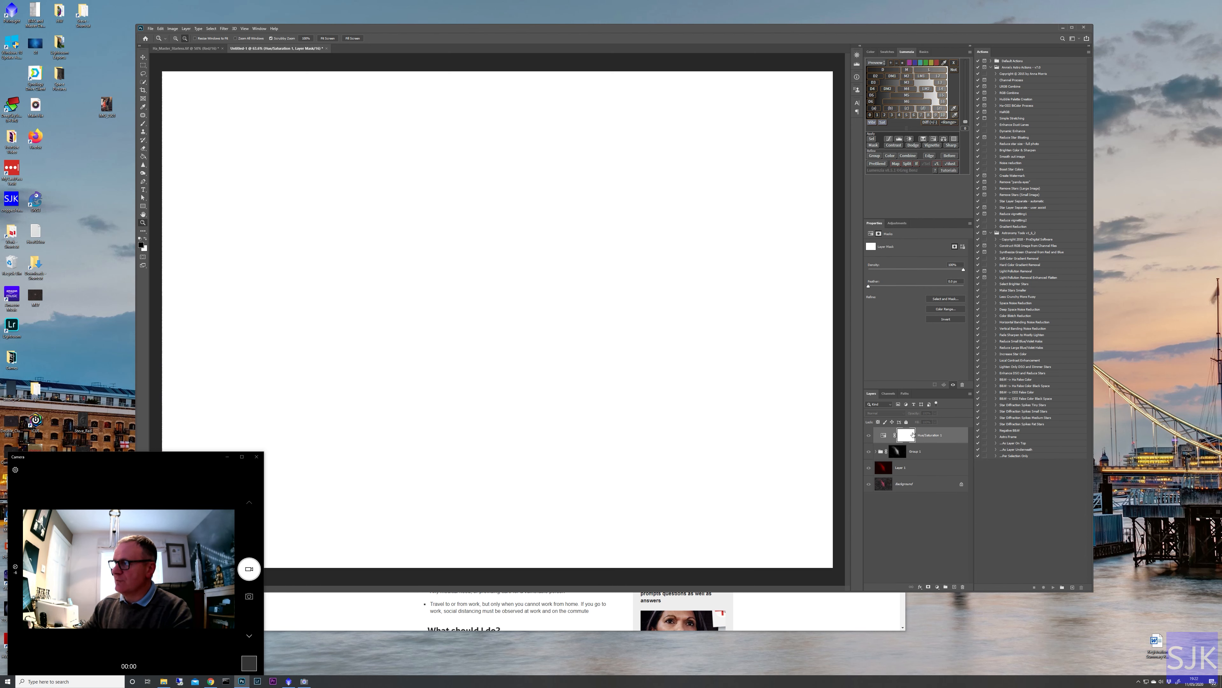
left_click(906, 435, "alt")
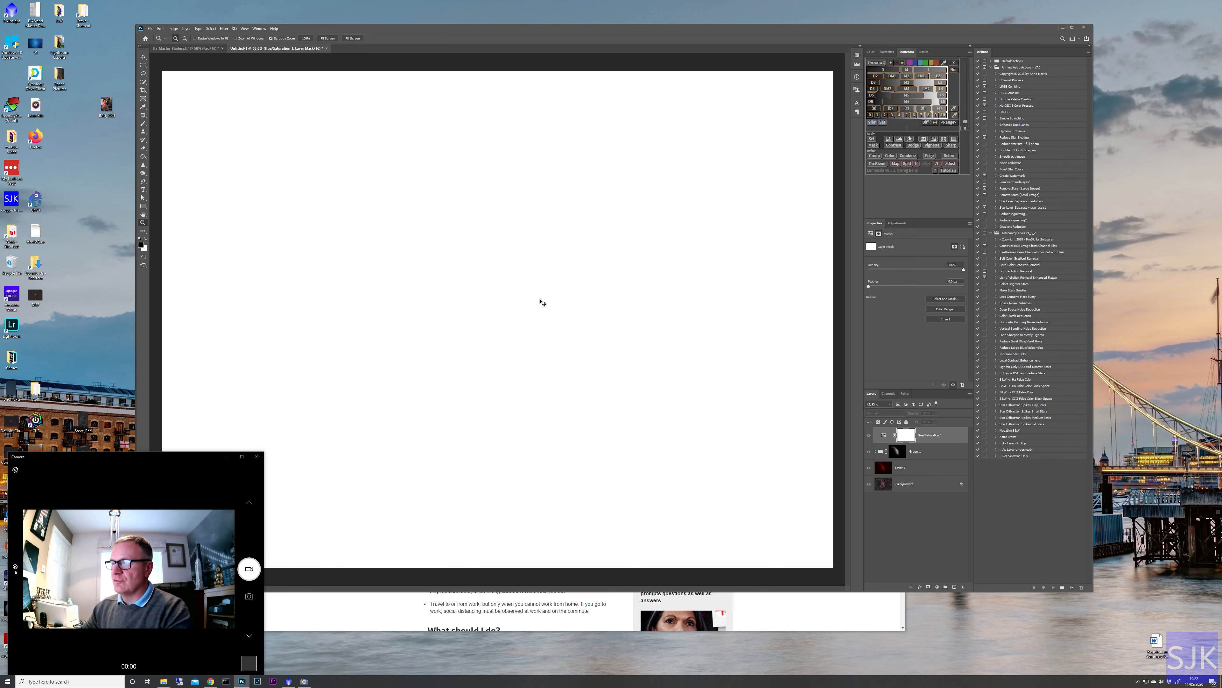
key("ctrl+a")
key("ctrl+v")
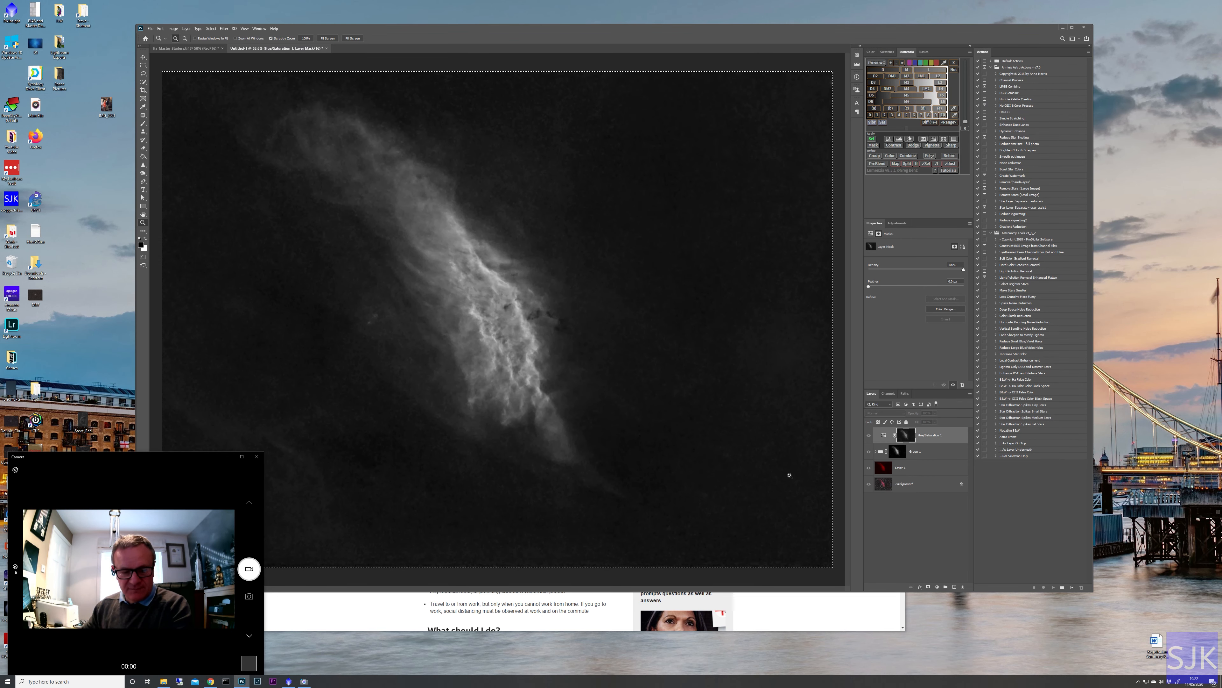
left_click(887, 439)
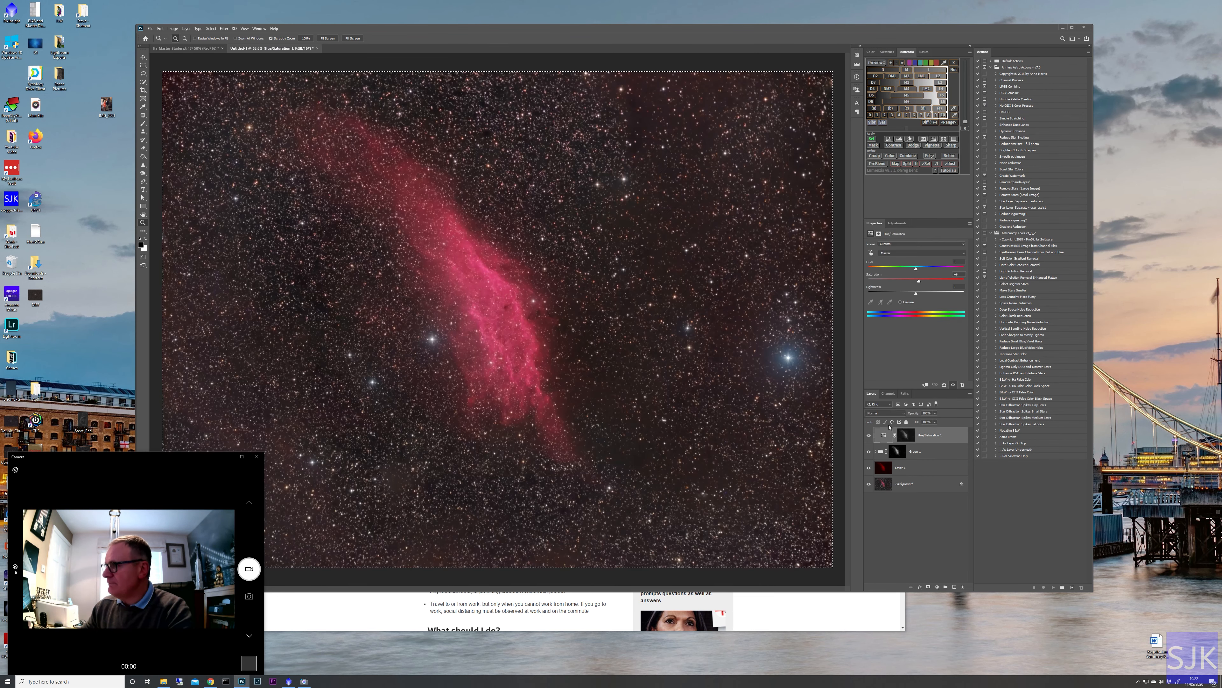
Shift the masked nebula's hue from pink towards orange-red and raise its saturation and lightness in the Hue/Saturation layer.
mouse_move(919, 282)
left_mouse_down()
mouse_move(906, 283)
mouse_move(931, 283)
mouse_move(897, 285)
left_mouse_up()
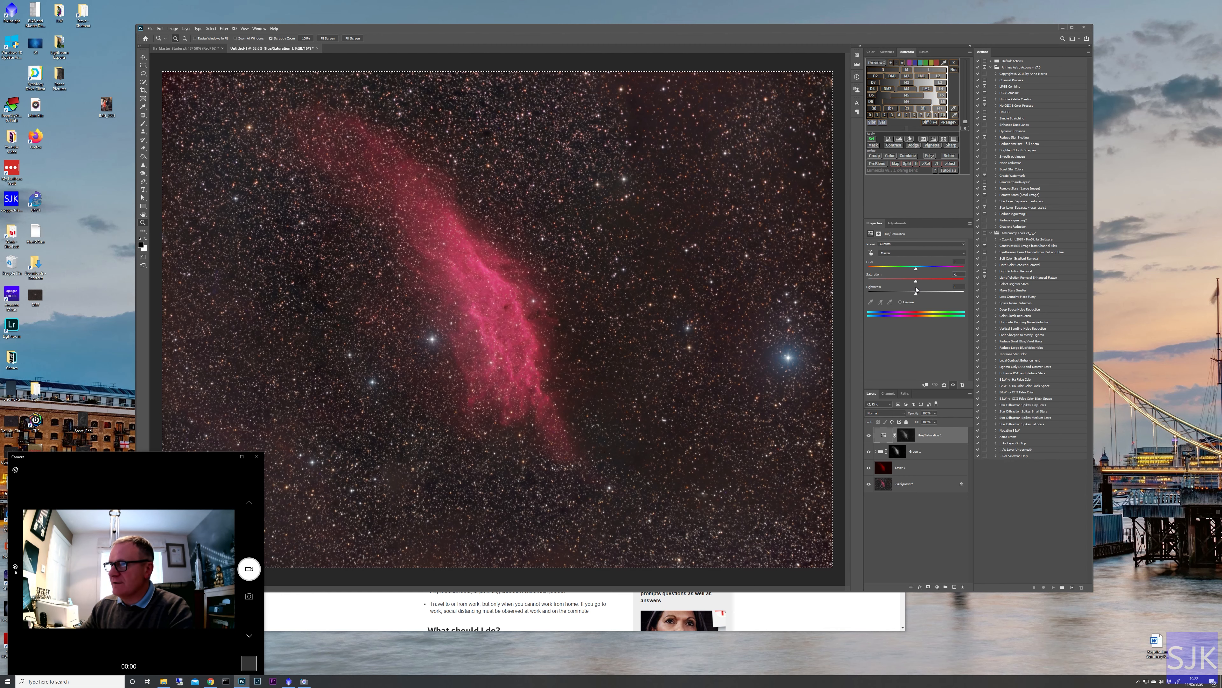
left_click(907, 436, "alt")
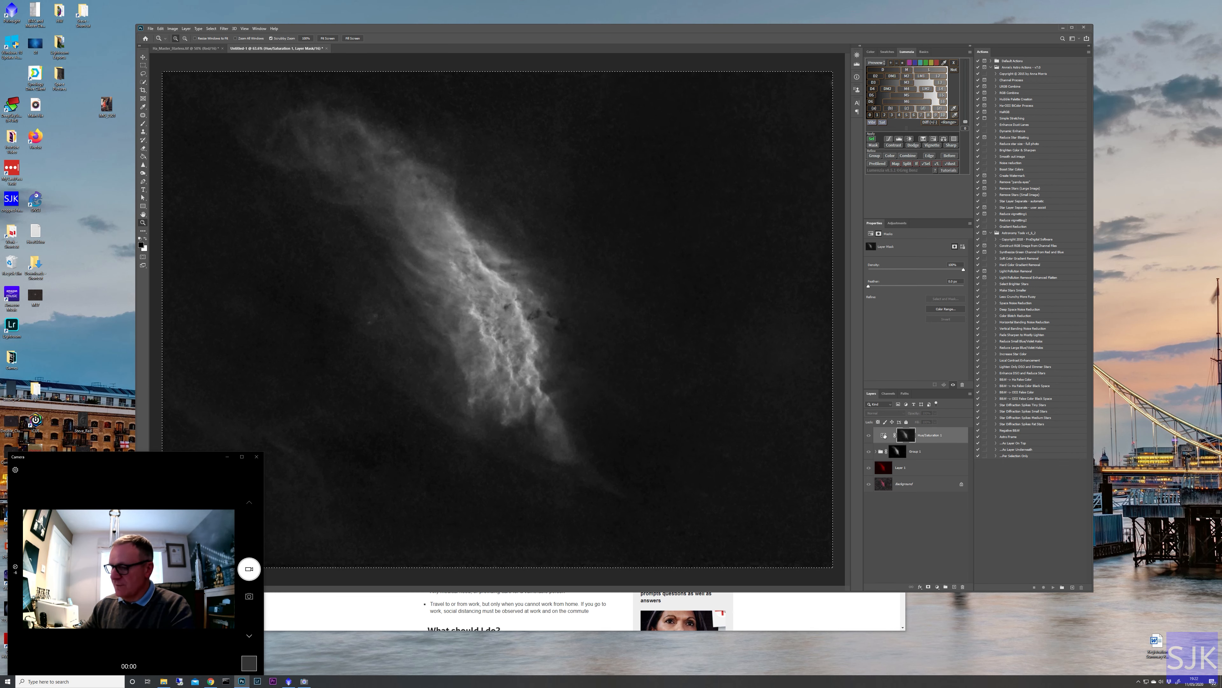
left_click(885, 436)
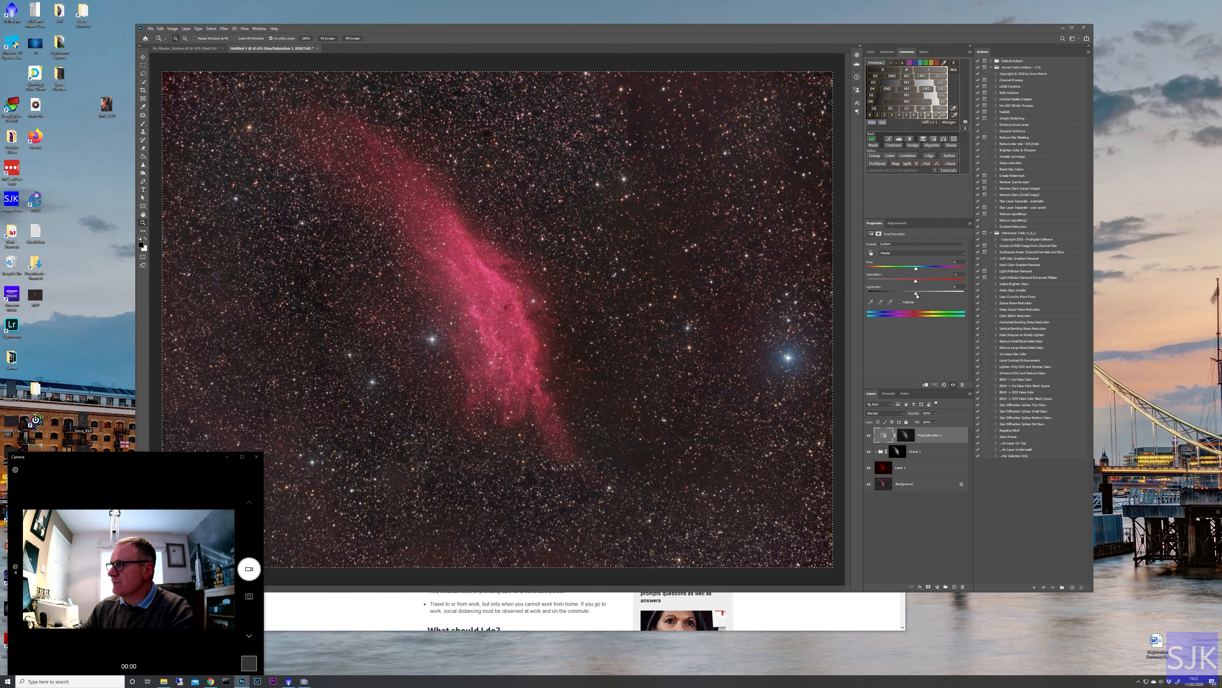
mouse_move(918, 295)
left_mouse_down()
mouse_move(934, 293)
mouse_move(926, 272)
left_mouse_up()
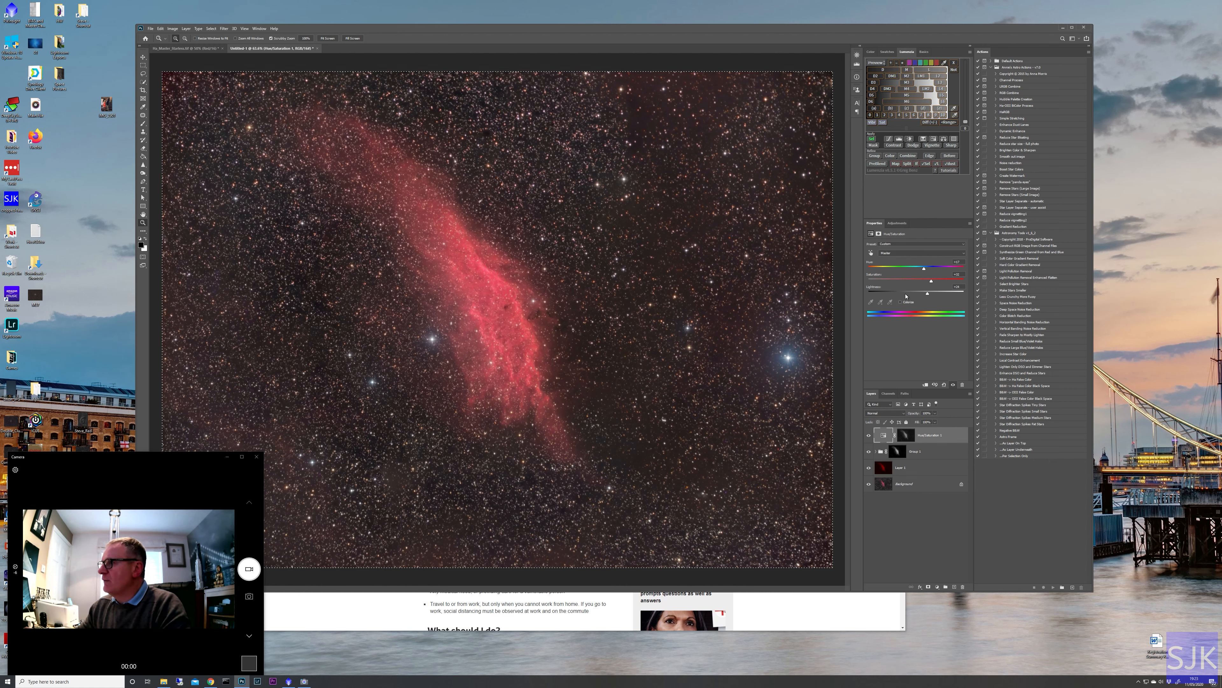
left_click(903, 223)
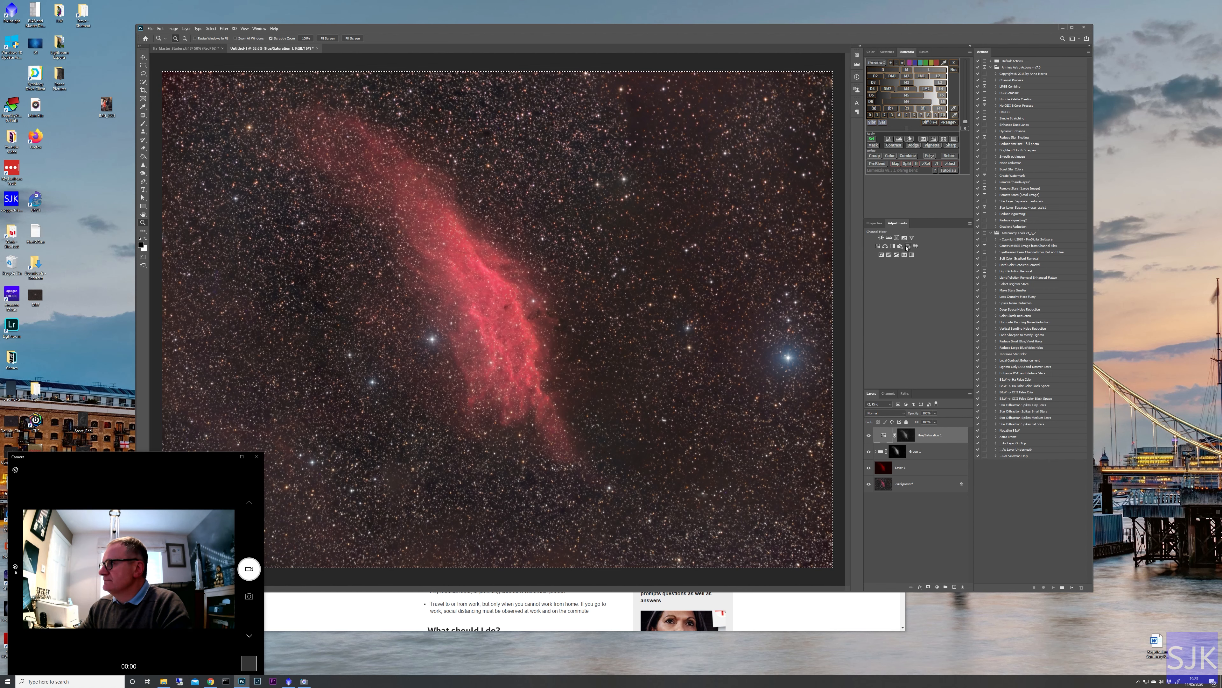
Add a Channel Mixer adjustment layer and, for the Red output channel, lower red slightly while raising green and blue slightly.
left_click(907, 246)
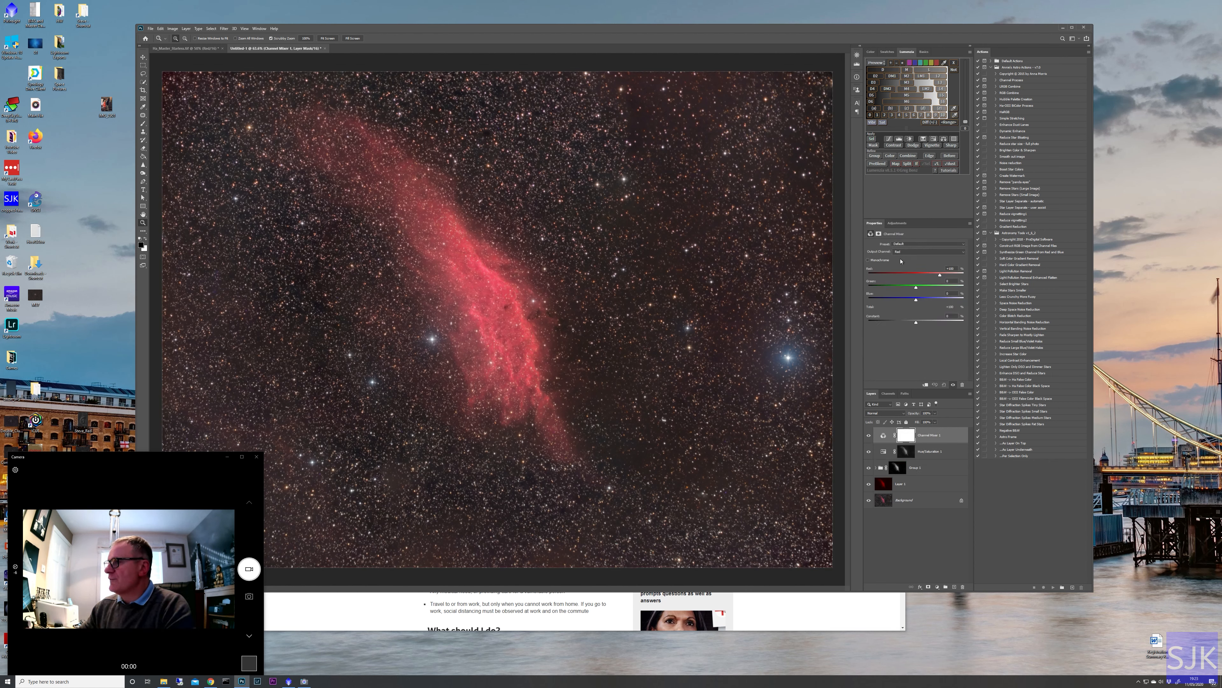
left_click_drag(942, 277, 928, 288)
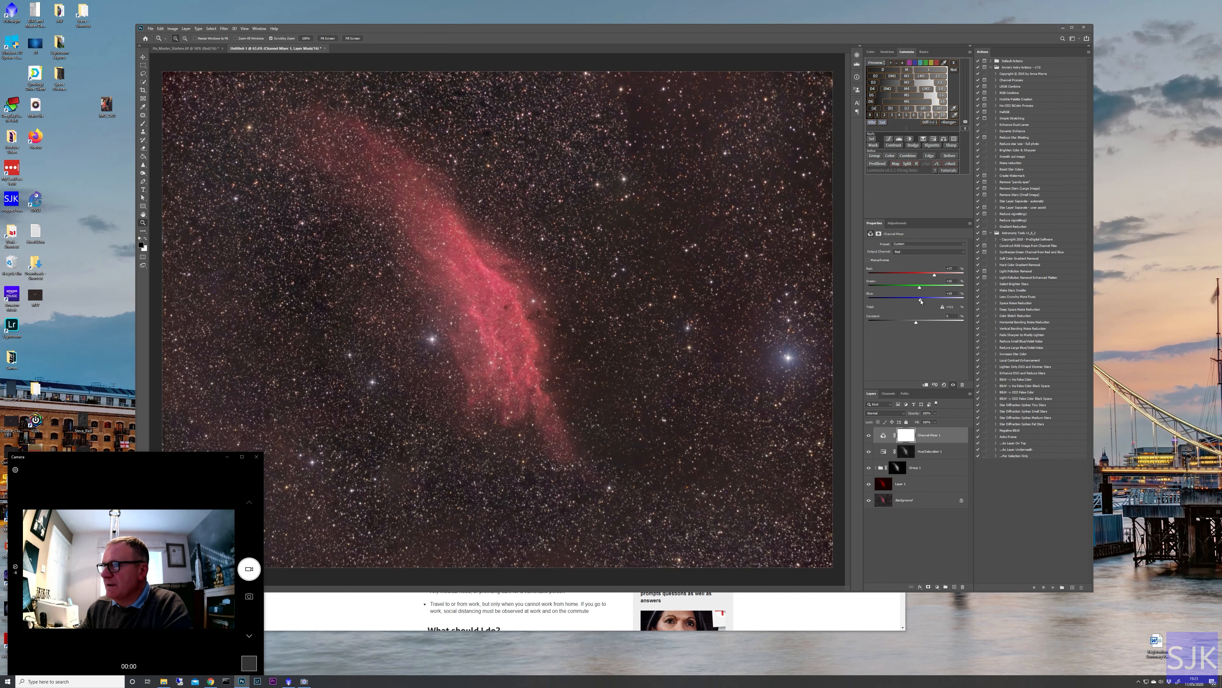
left_click_drag(921, 301, 919, 301)
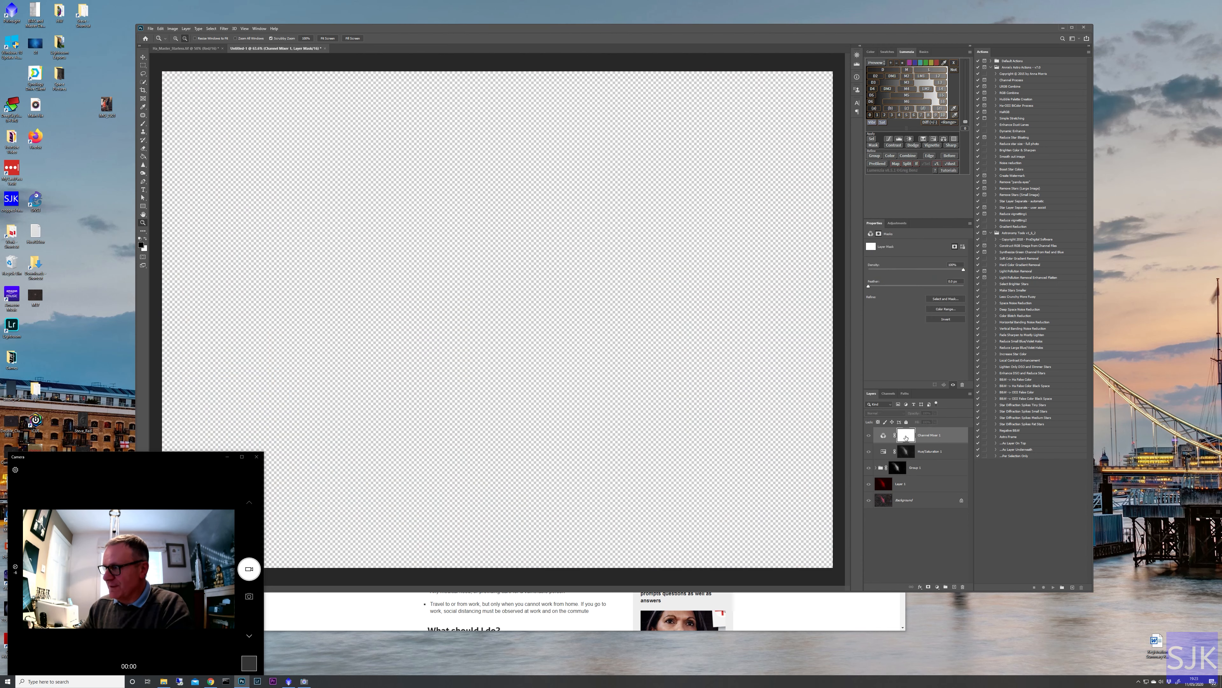
Paste the greyscale starless Ha image into the Channel Mixer layer's mask and fine-tune the red output's sliders on the colour image.
left_click(904, 439, "alt")
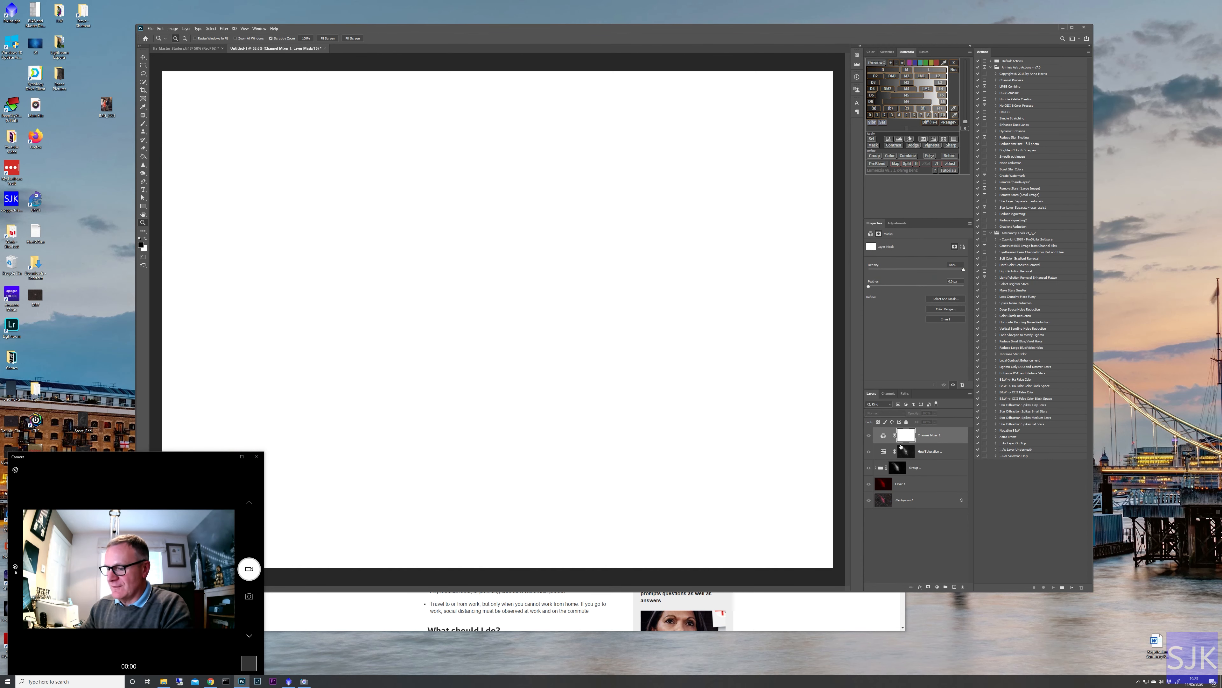
key("ctrl+v")
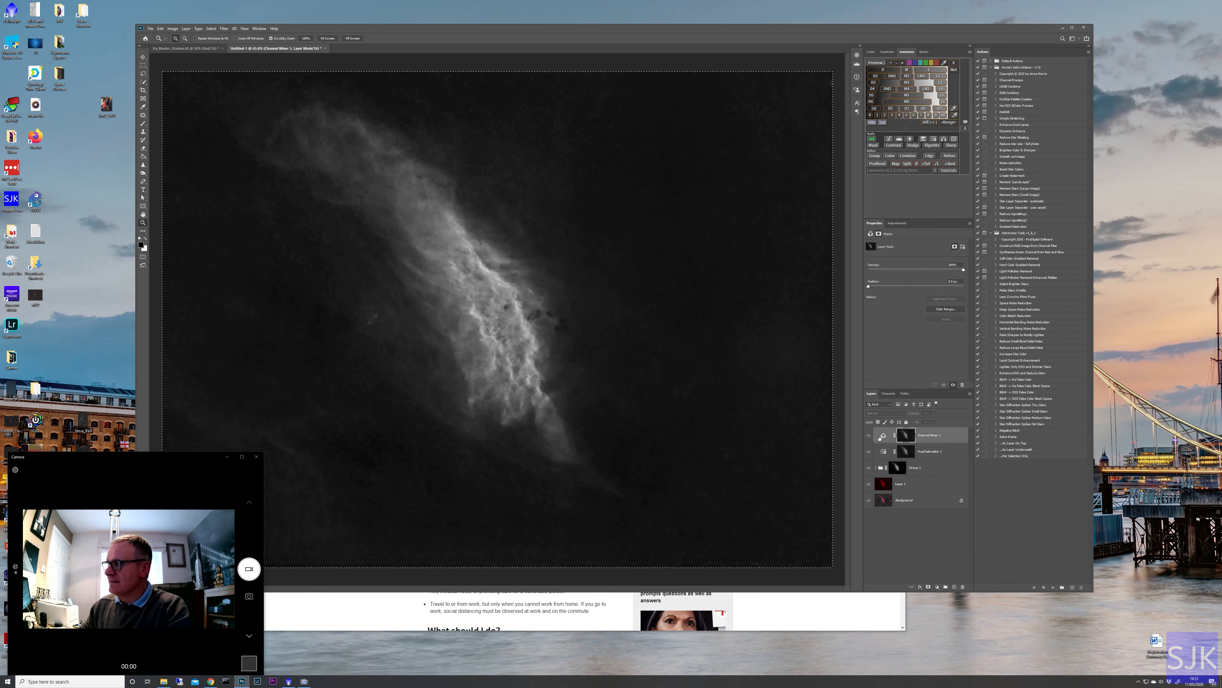
left_click(883, 435)
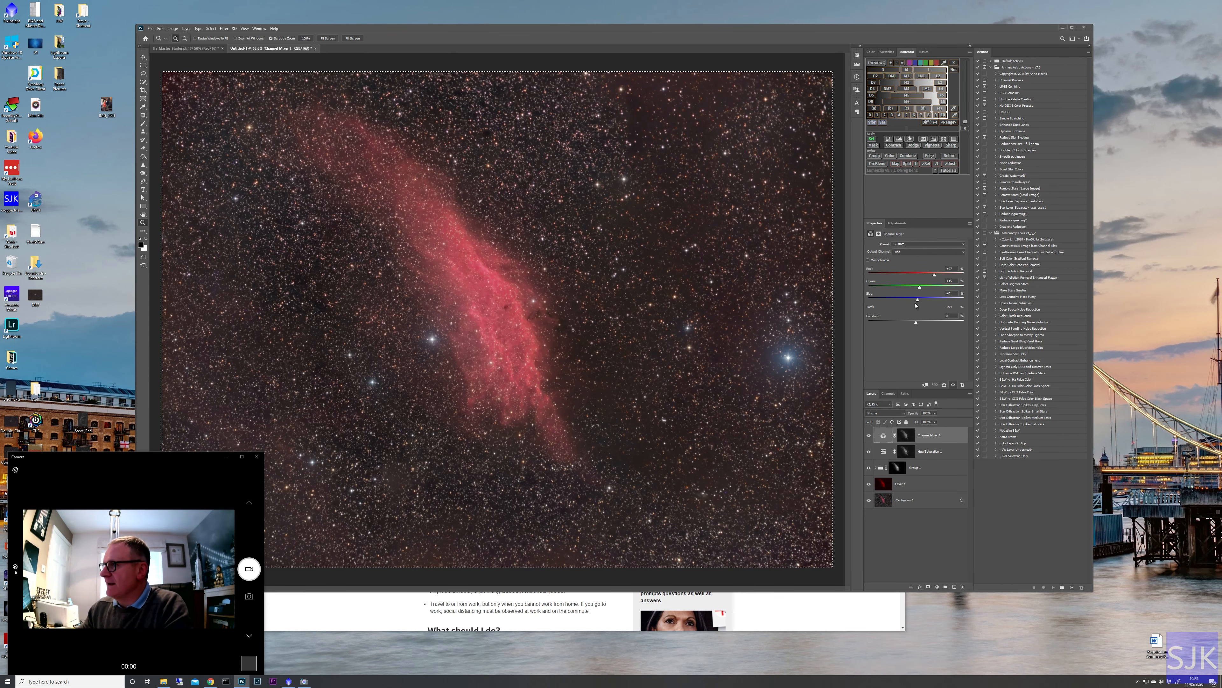
left_click_drag(918, 300, 936, 277)
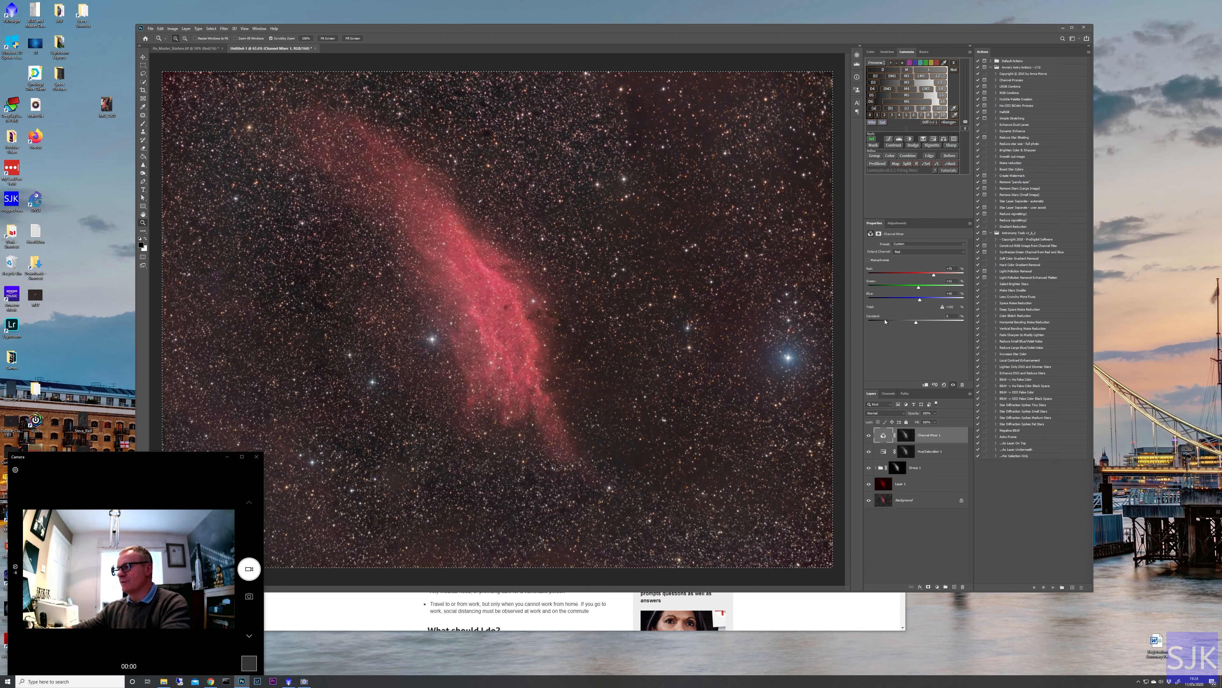
left_click(869, 436)
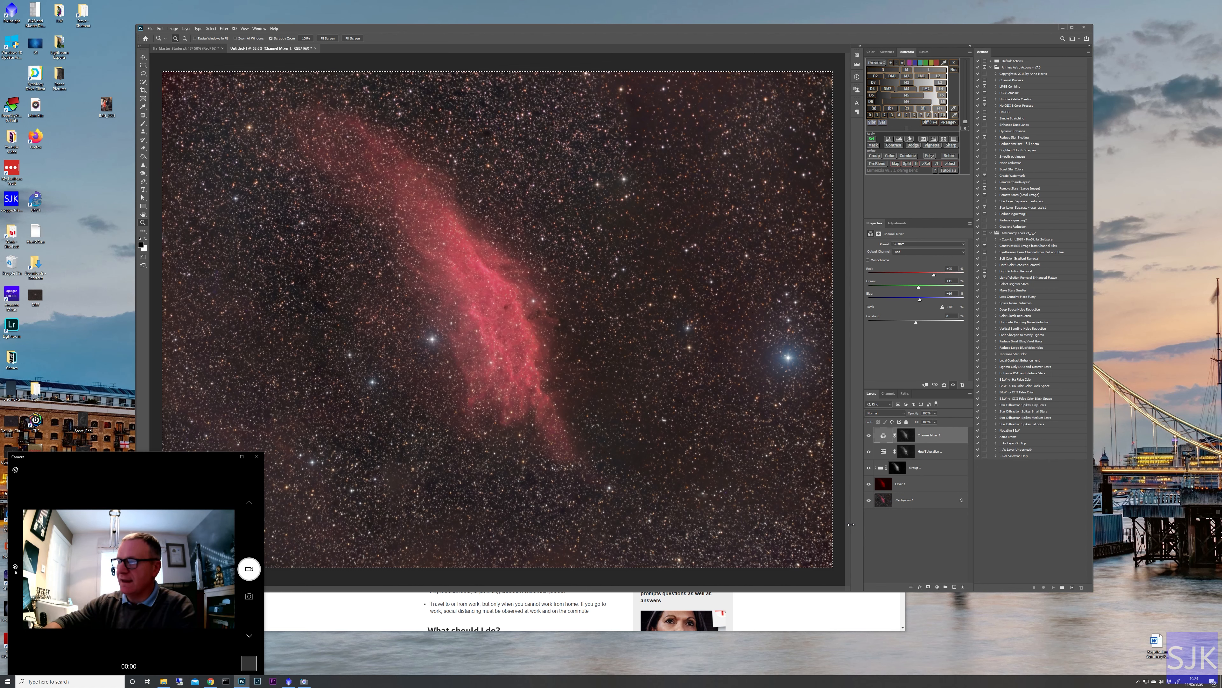
Stamp all visible layers into a new layer on top and open it in the Camera Raw Filter.
key("ctrl+alt+shift+e")
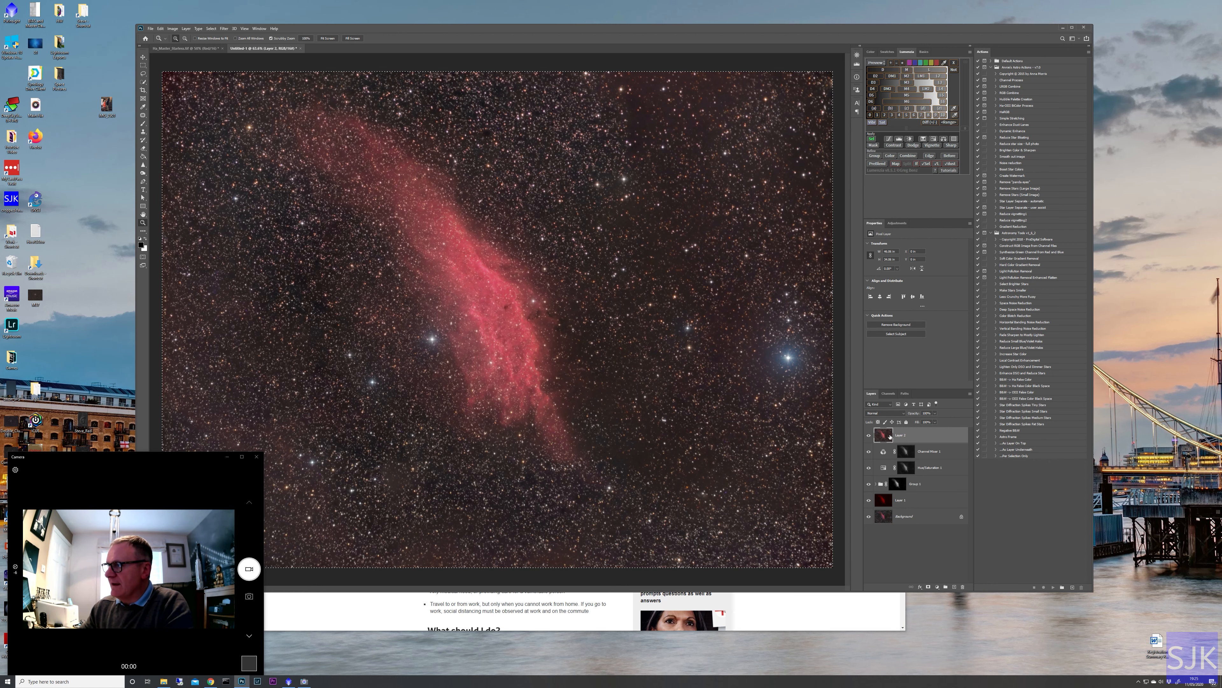
left_click(224, 29)
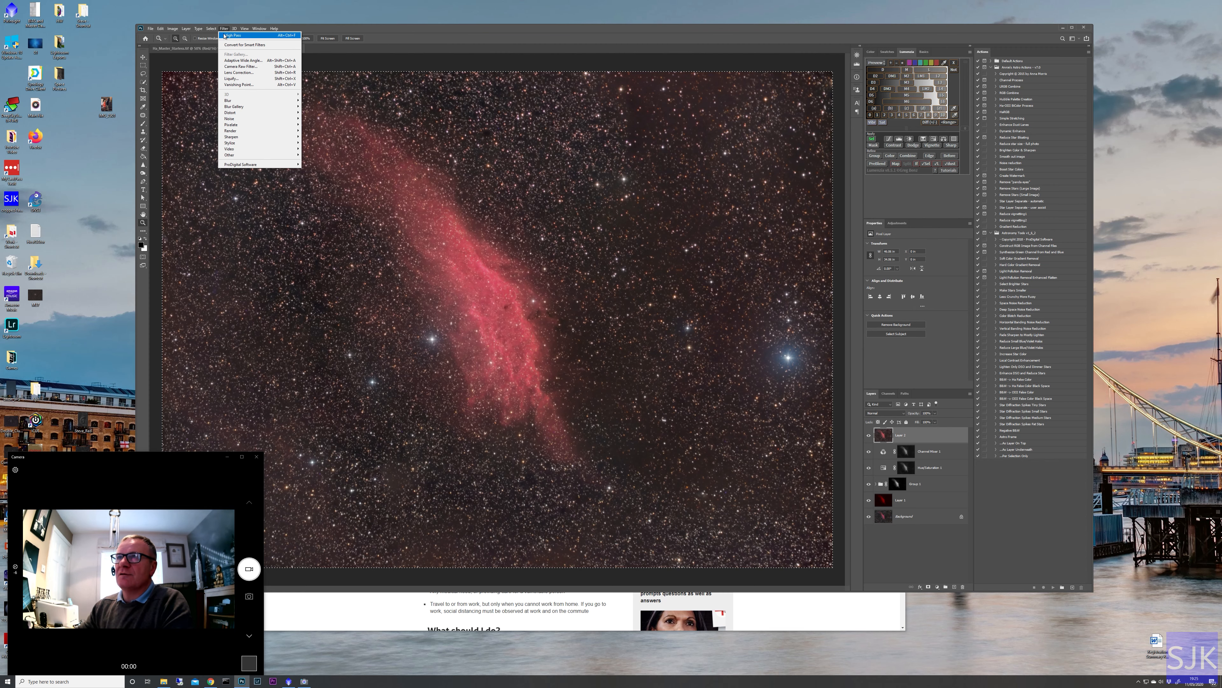
left_click(234, 73)
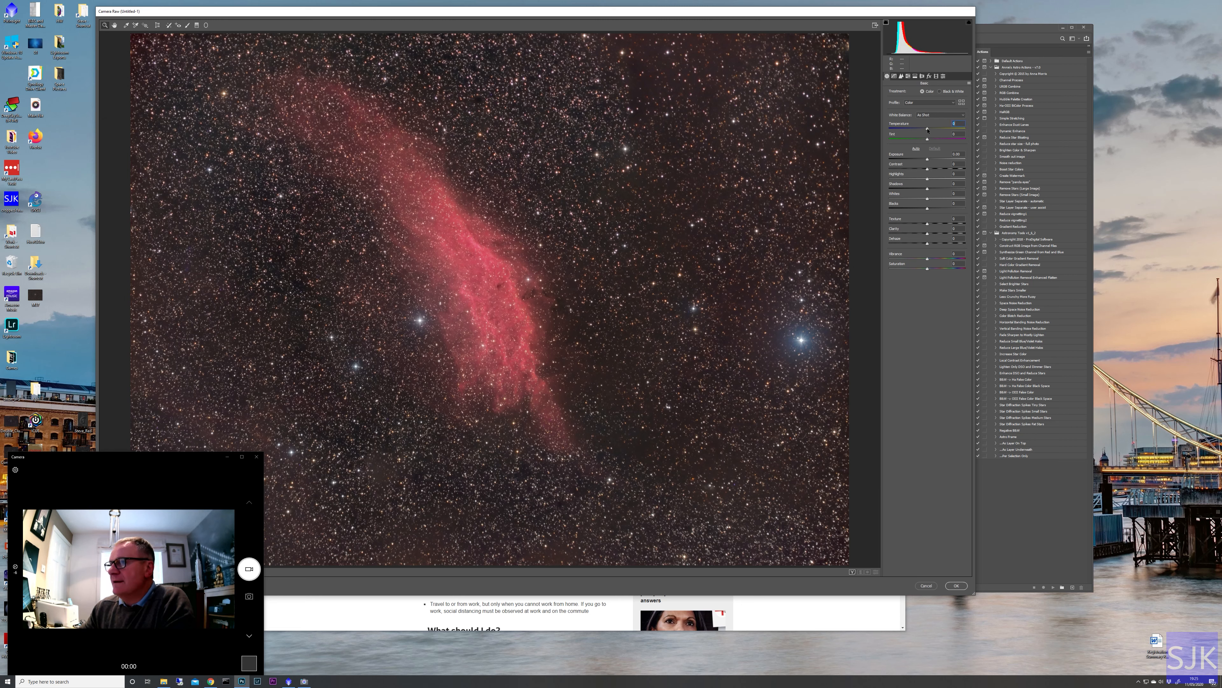
Nudge the temperature and tint up slightly, then try a lower exposure and reset it to its default.
left_click_drag(927, 130, 930, 129)
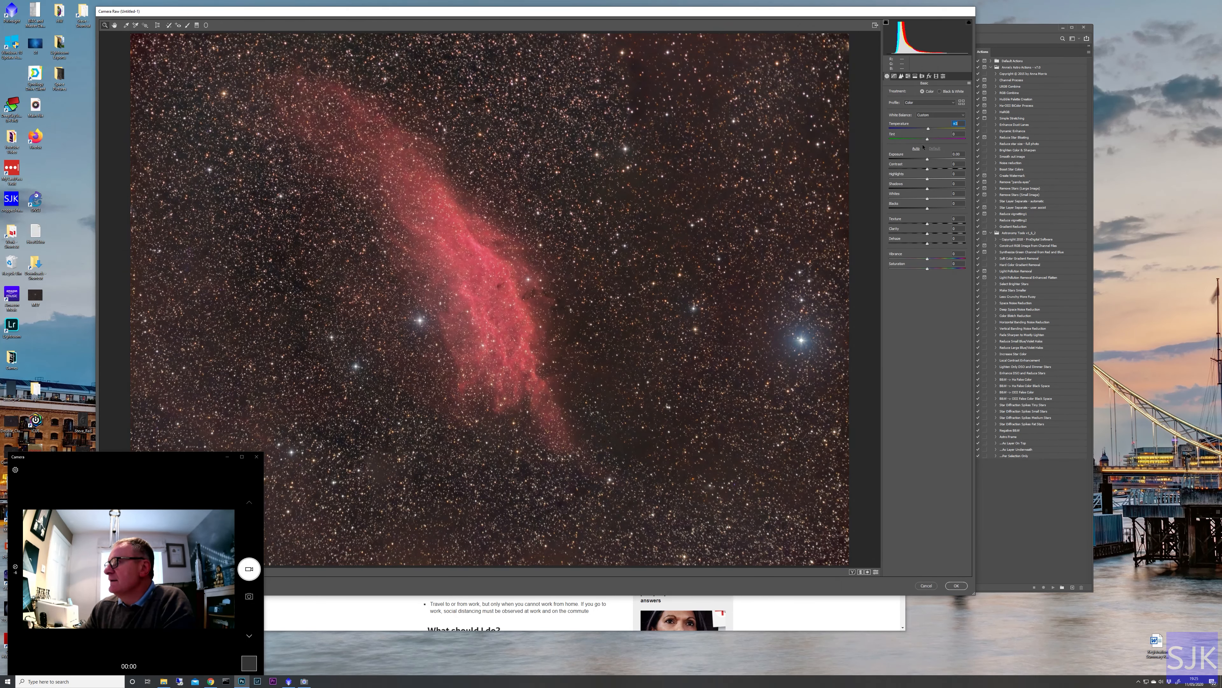
left_click_drag(928, 140, 927, 140)
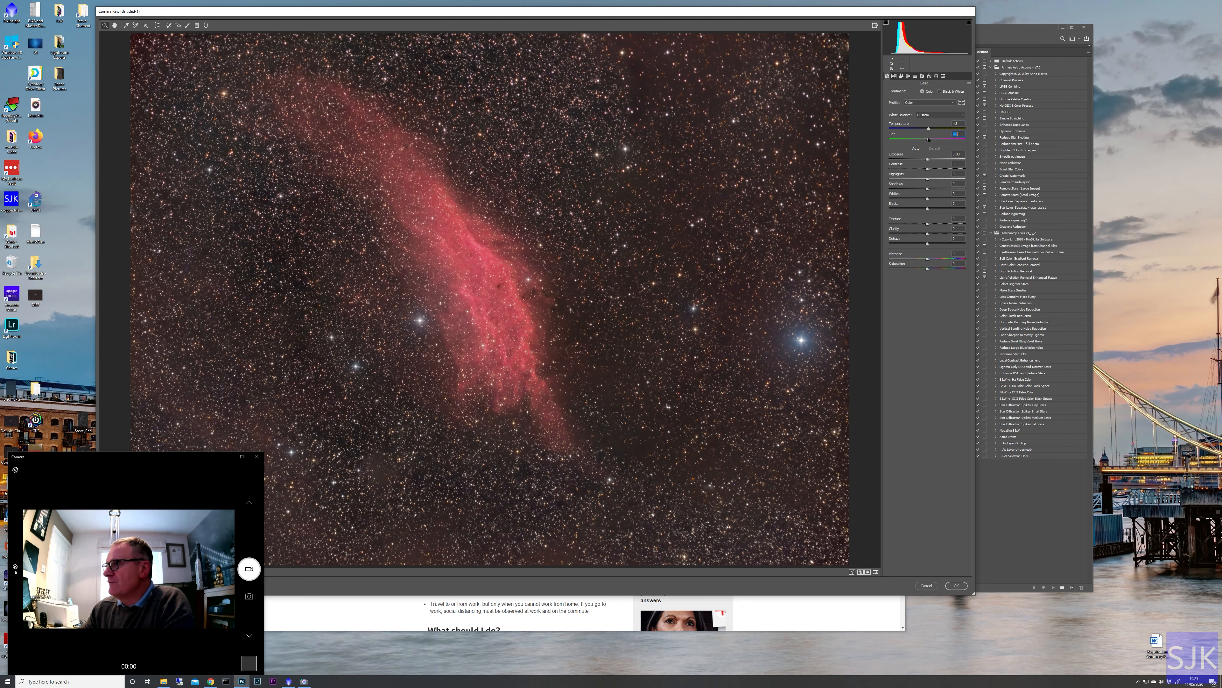
left_click_drag(928, 160, 925, 157)
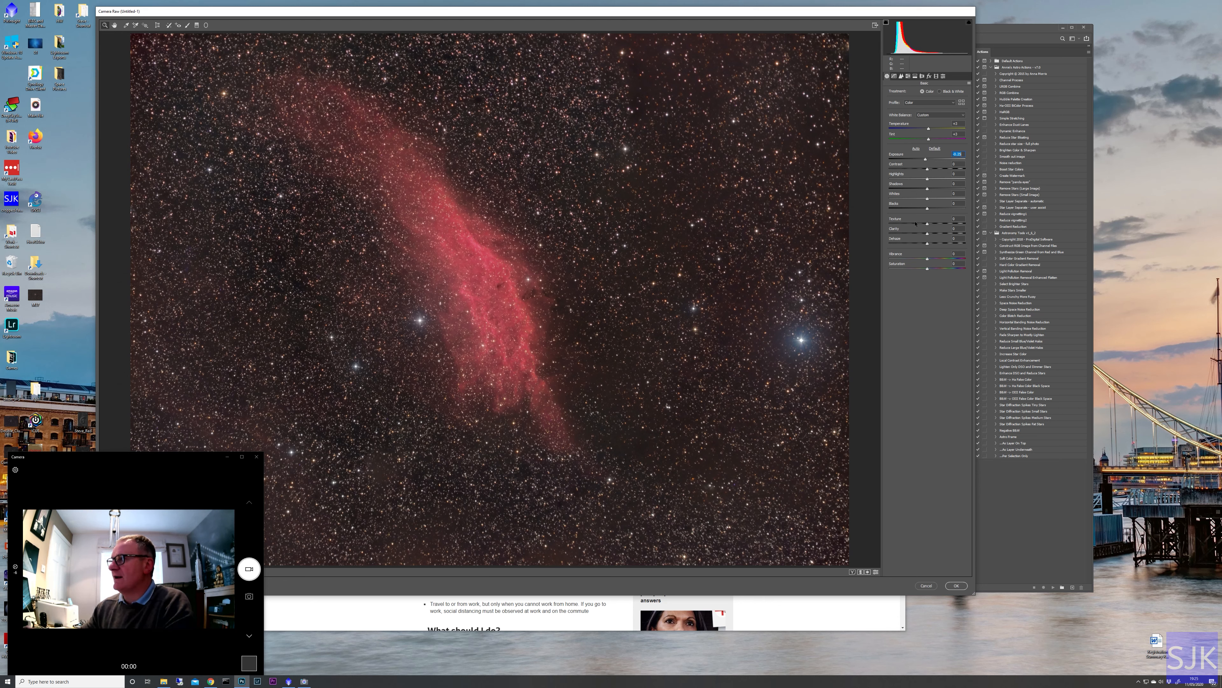
double_click(926, 159)
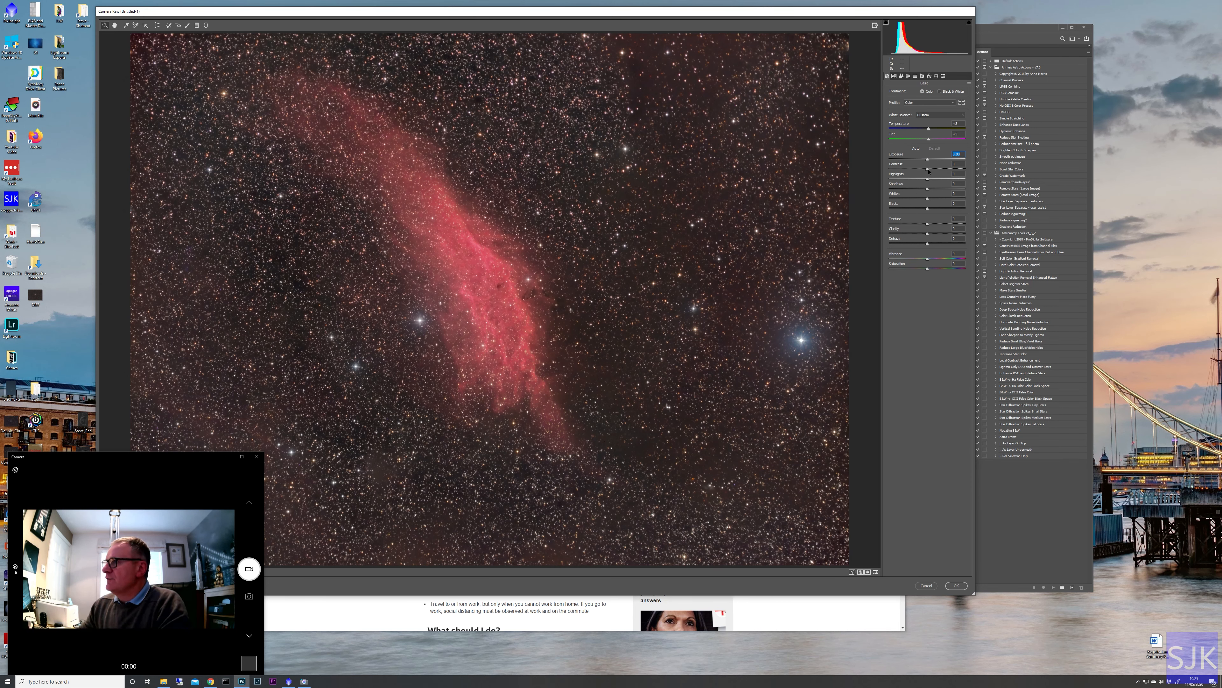
Raise the contrast slightly and add a small amount of texture in Camera Raw.
left_click_drag(928, 171, 929, 173)
left_click_drag(929, 173, 928, 225)
left_click(928, 202)
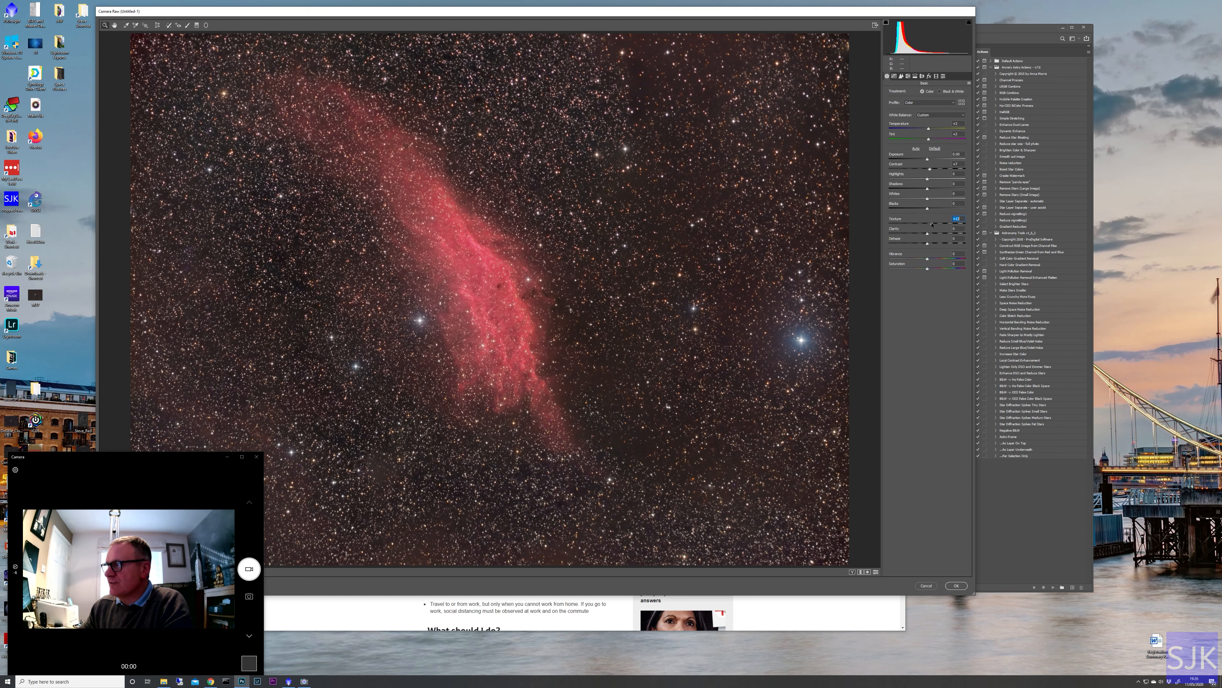
left_click_drag(930, 224, 929, 225)
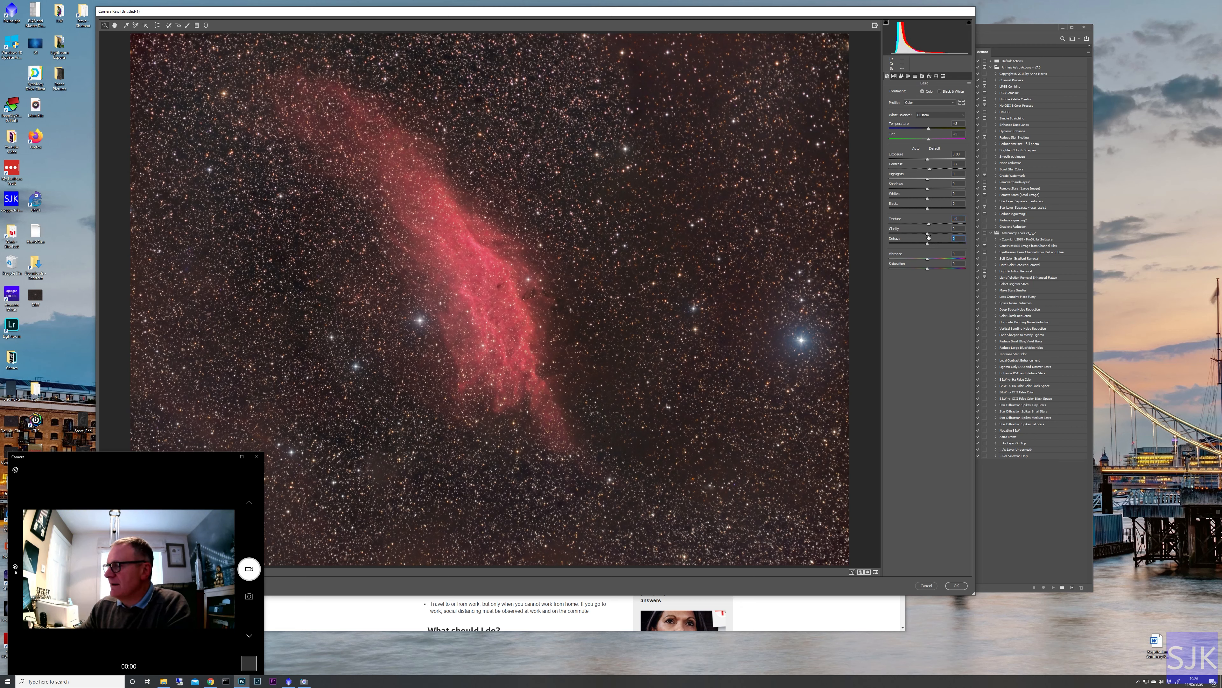
Slightly raise the clarity, dehaze, vibrance and saturation of the stamped layer in Camera Raw.
left_click_drag(928, 237, 974, 231)
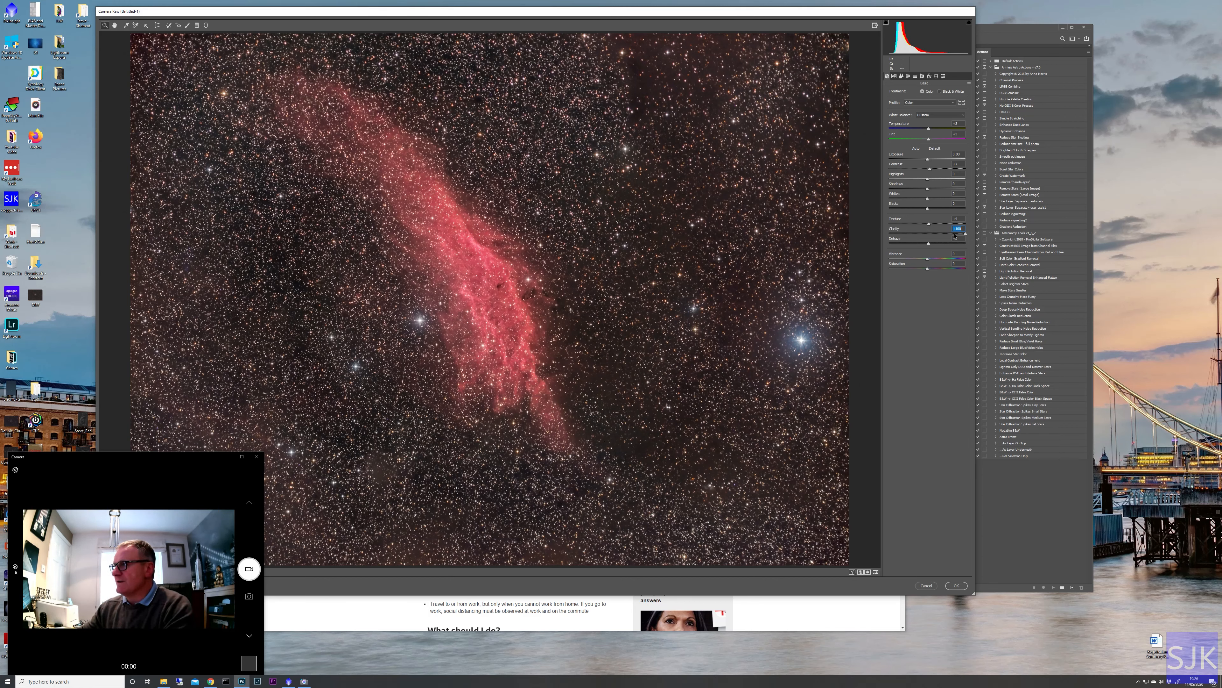
left_click_drag(966, 235, 934, 238)
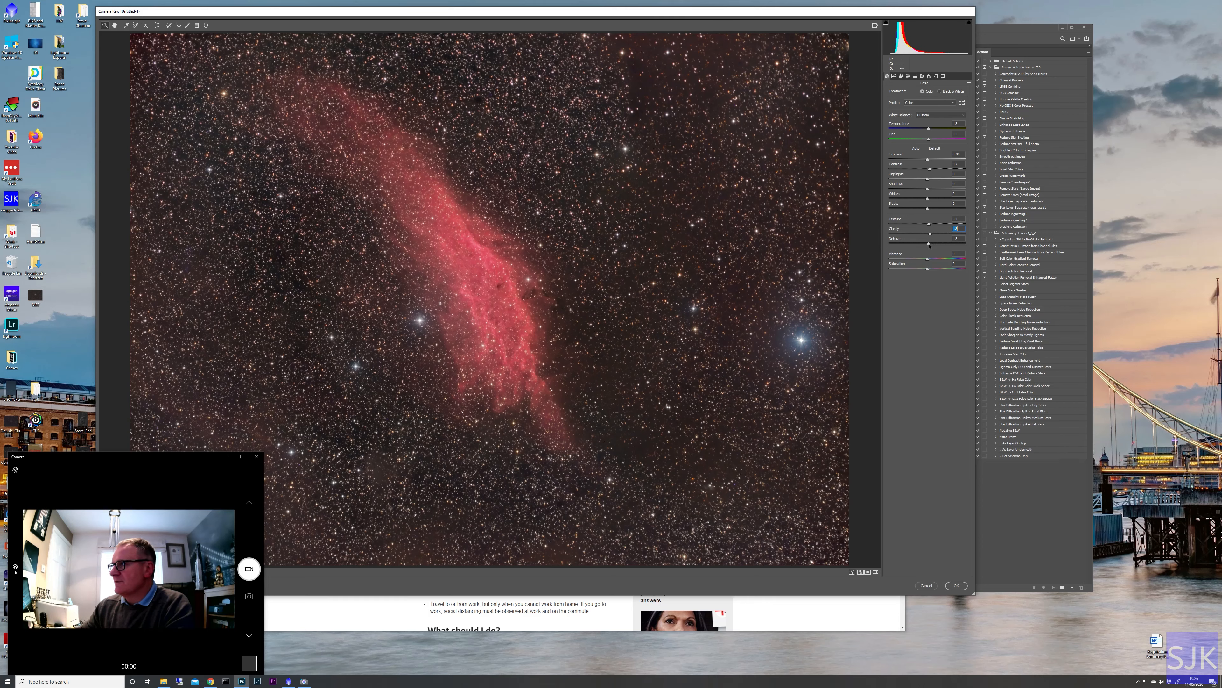
mouse_move(930, 244)
left_mouse_down()
mouse_move(979, 240)
mouse_move(880, 246)
mouse_move(931, 247)
left_mouse_up()
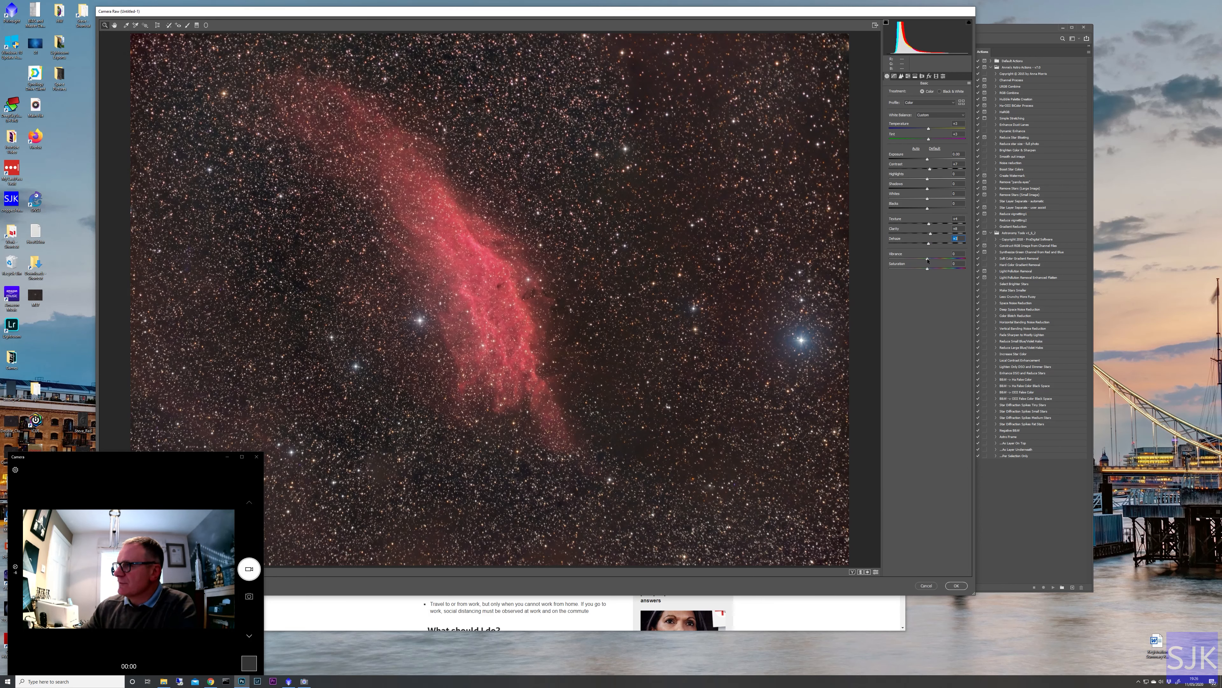
left_click_drag(947, 259, 933, 259)
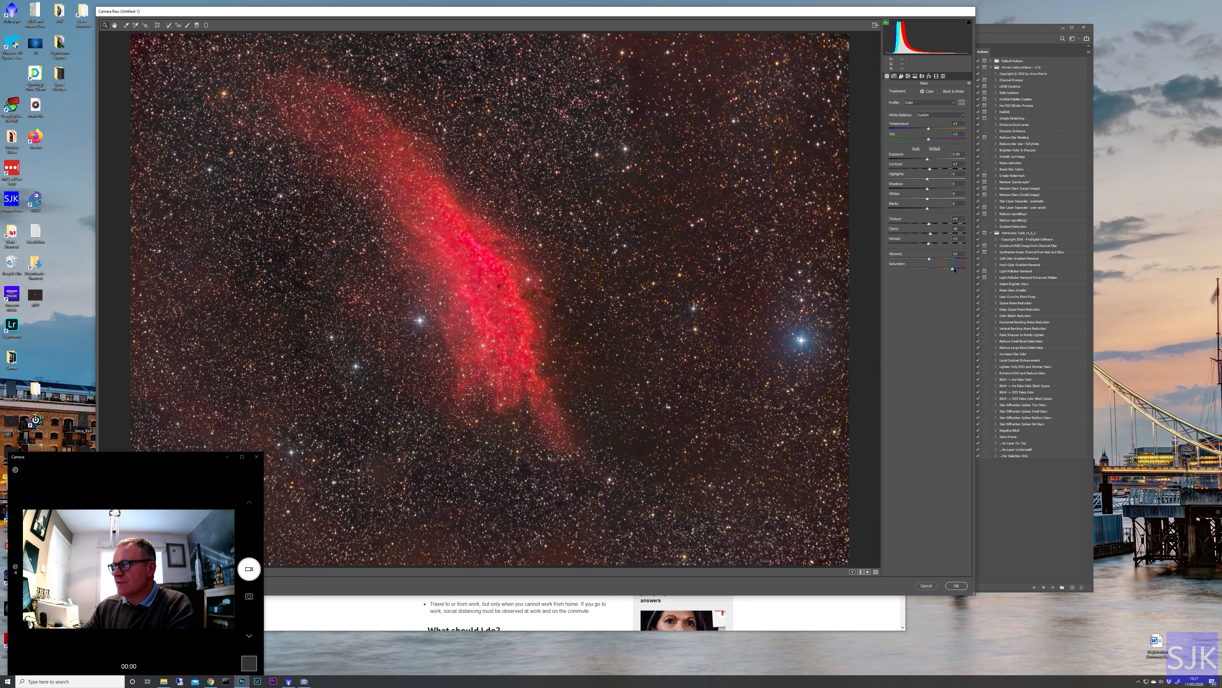
left_click_drag(935, 270, 930, 267)
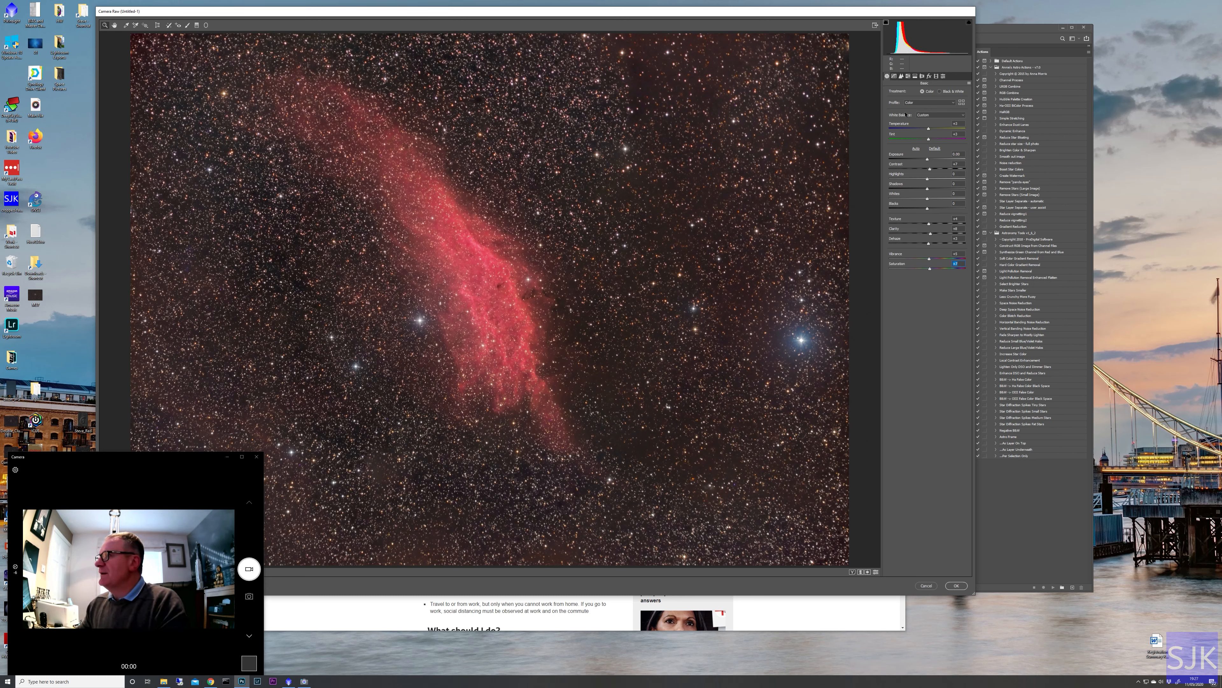
Shift the oranges' hue slightly in the HSL adjustments and apply the Camera Raw filter.
left_click(908, 76)
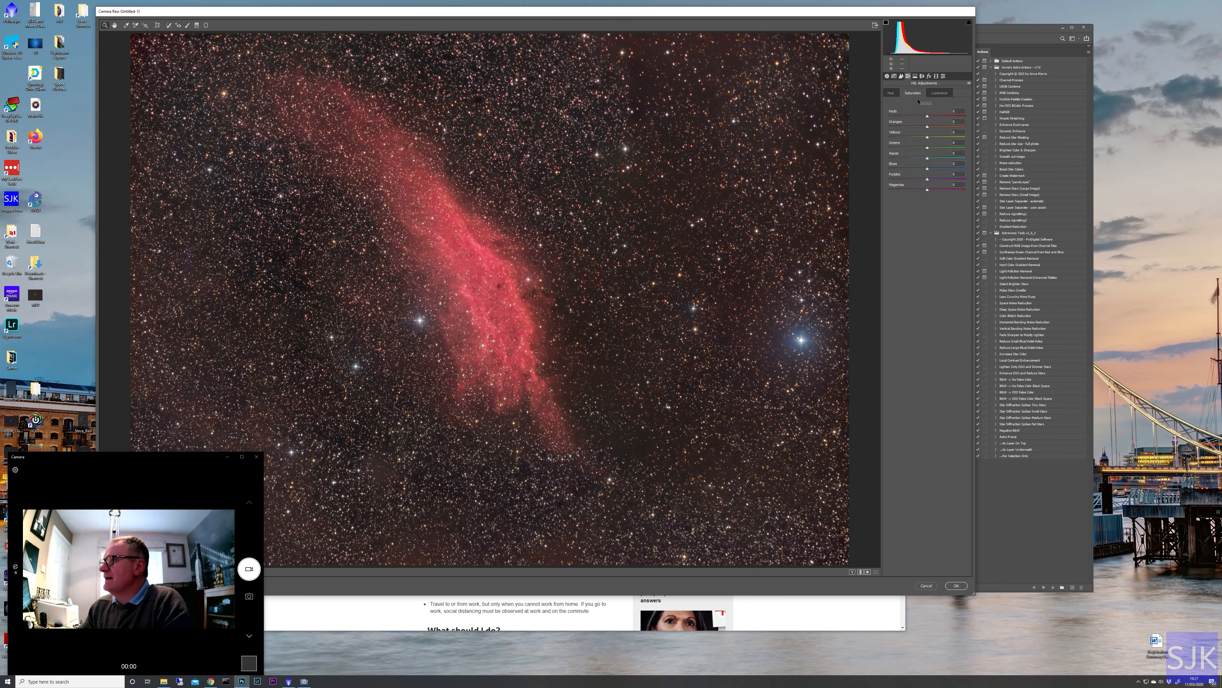
left_click(893, 93)
mouse_move(929, 117)
left_mouse_down()
mouse_move(940, 117)
mouse_move(923, 118)
left_mouse_up()
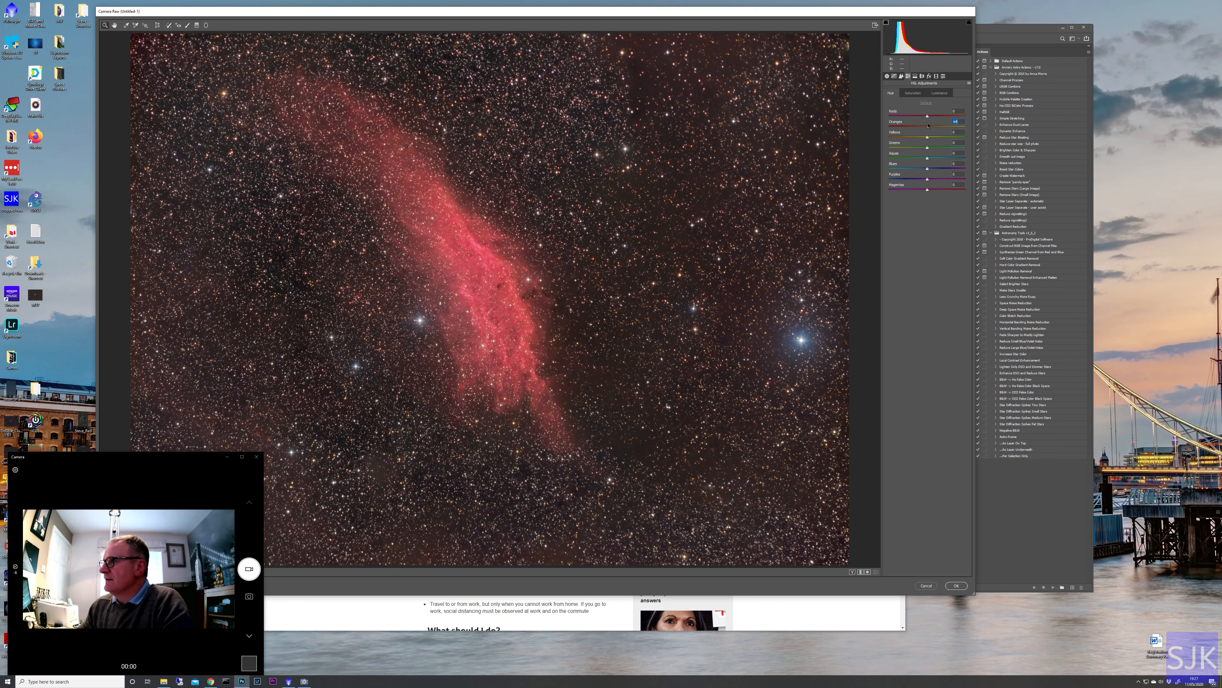
left_click_drag(928, 125, 928, 126)
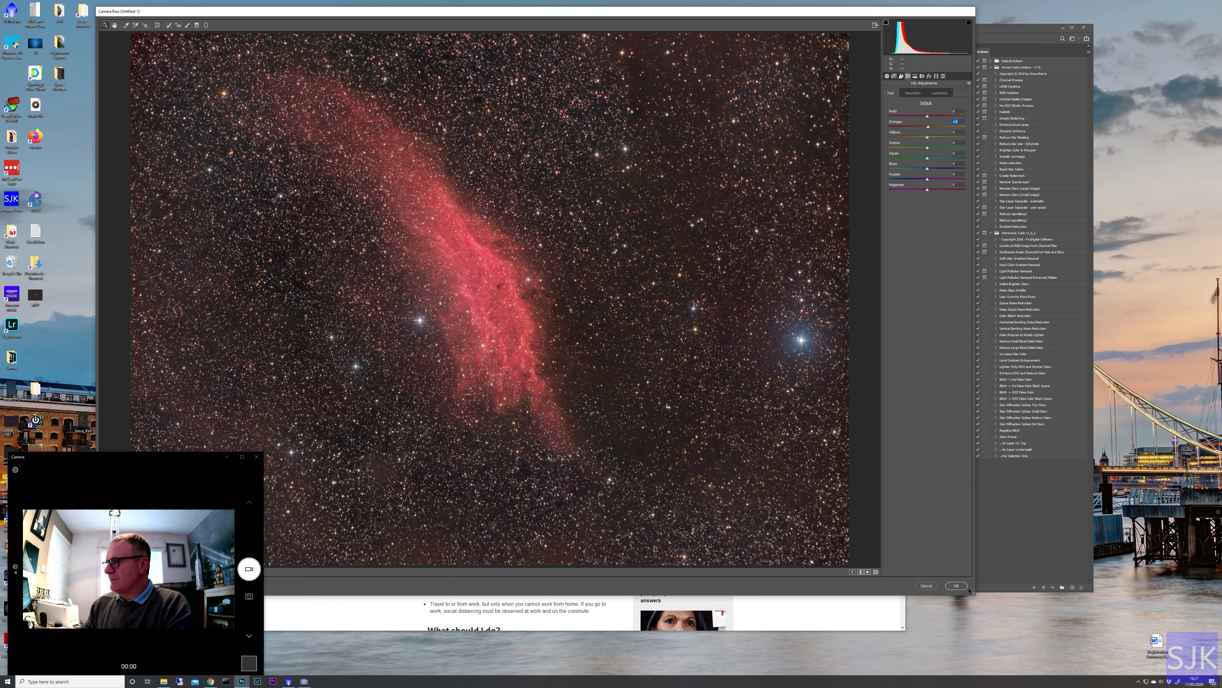
left_click(957, 585)
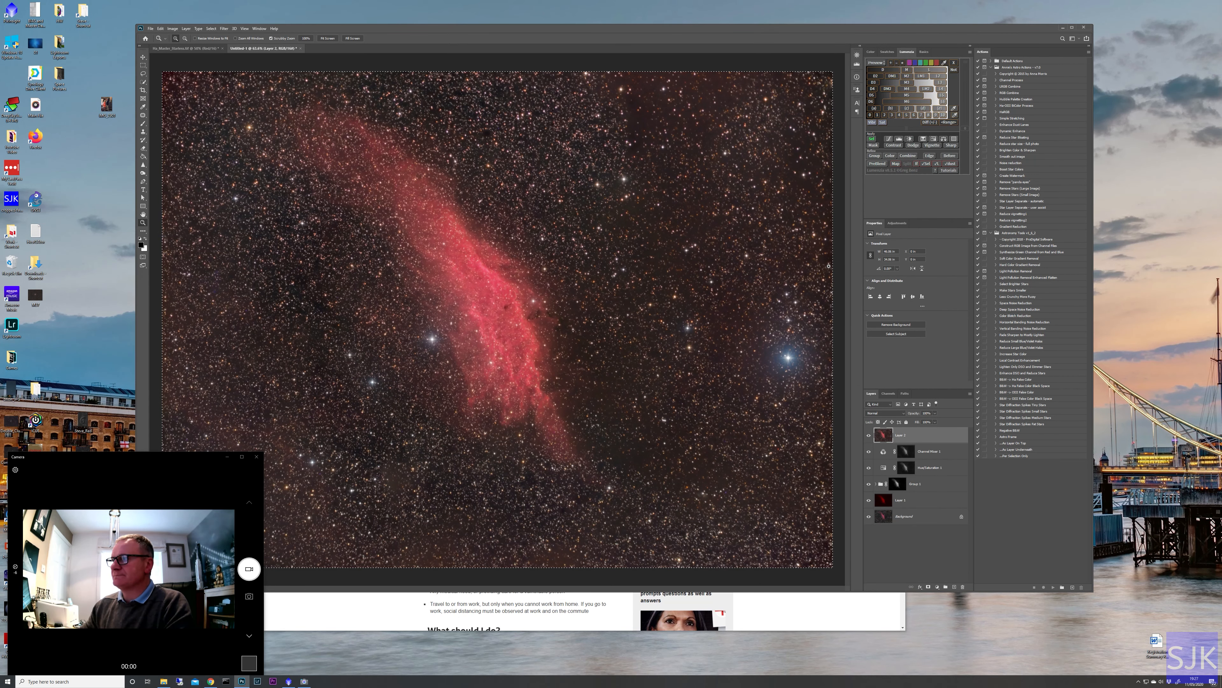
Compare the image before and after by hiding the layers above the background and showing them again one by one.
left_click(869, 436)
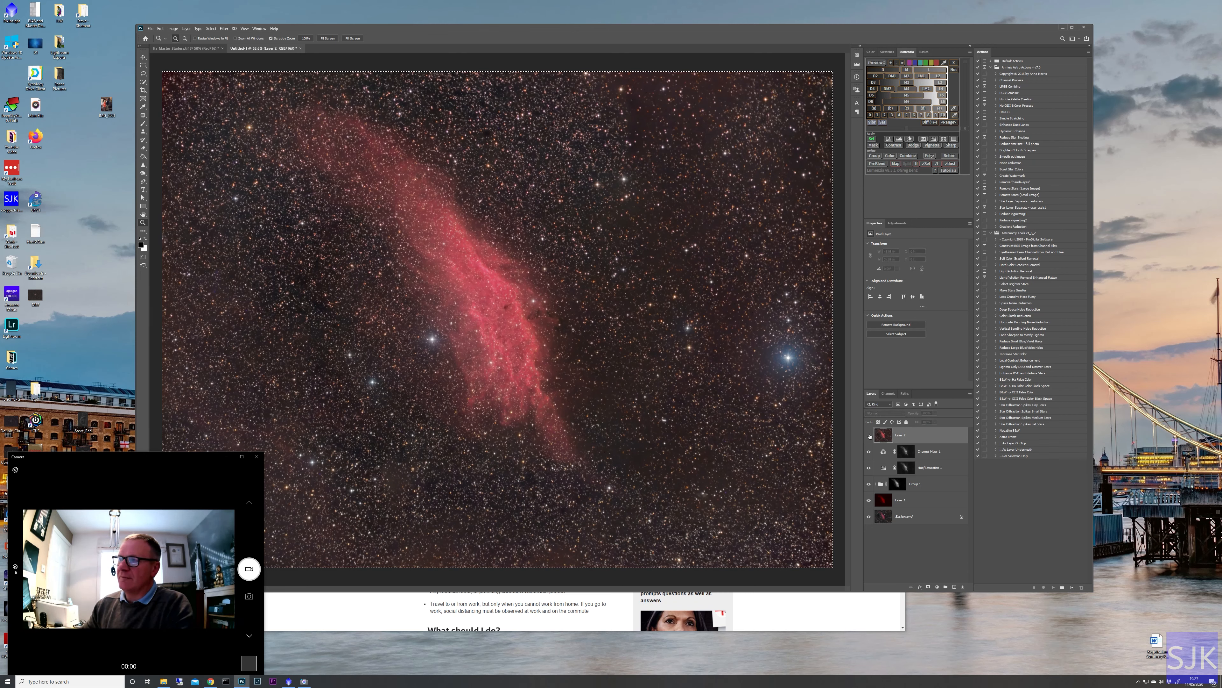
left_click(869, 436)
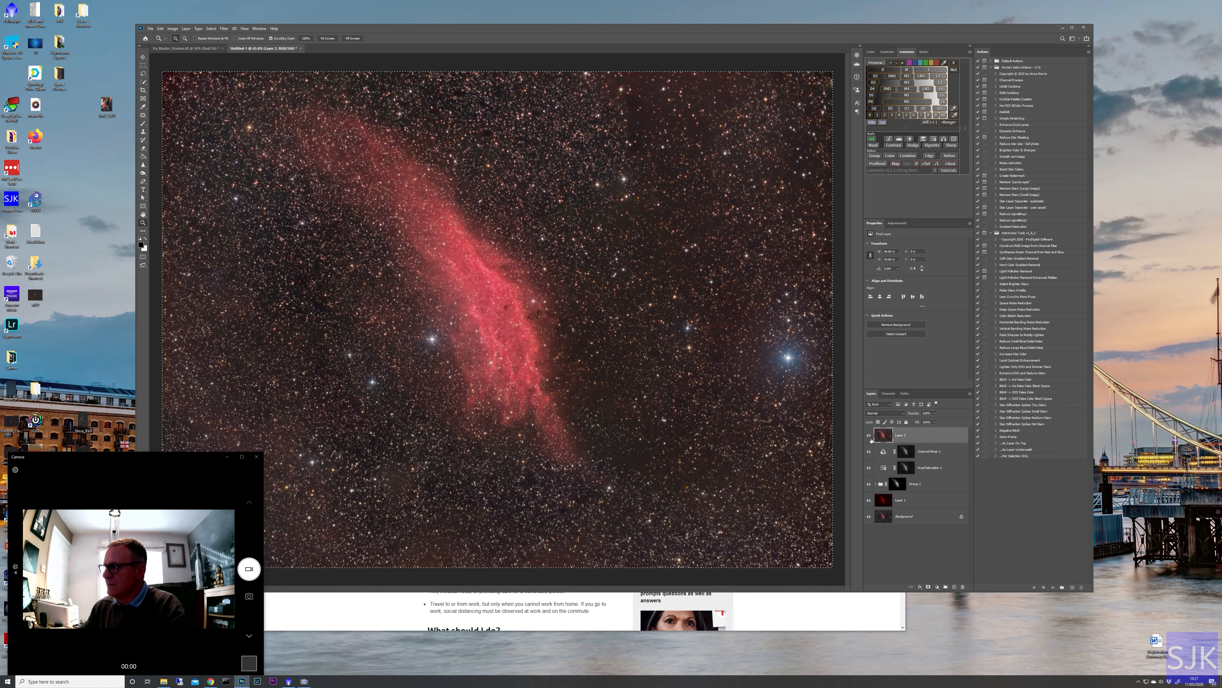
left_click(869, 437)
left_click(869, 470)
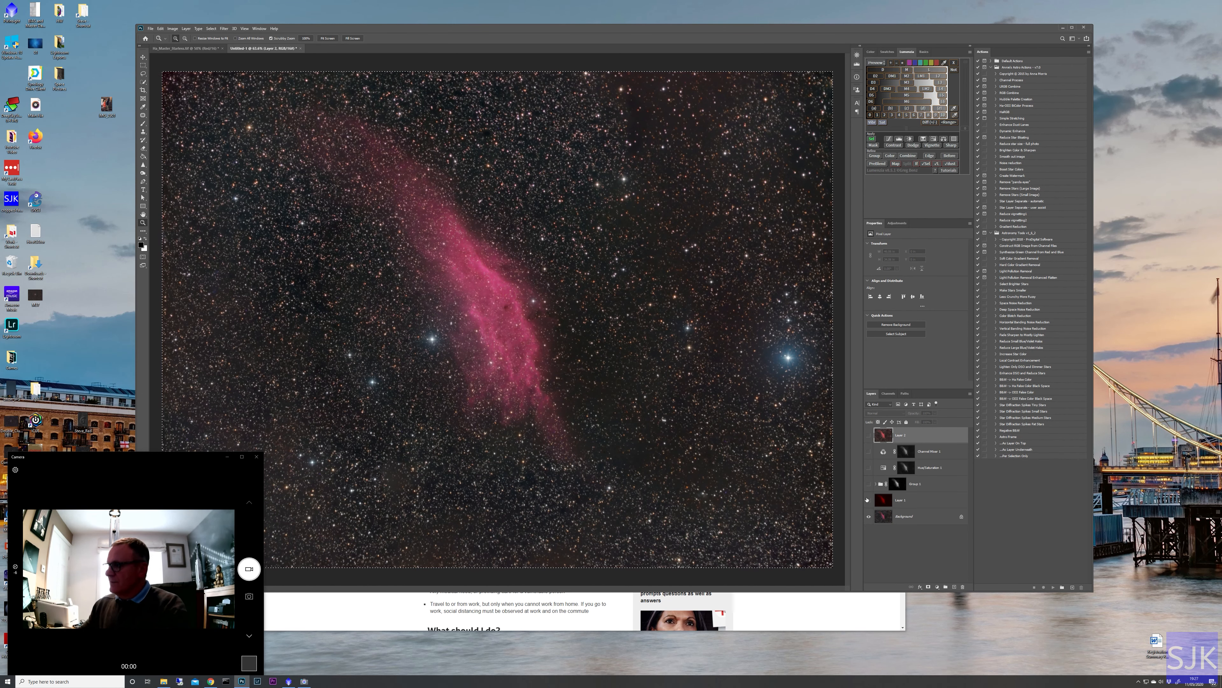
left_click(869, 500)
left_click(869, 484)
left_click(869, 467)
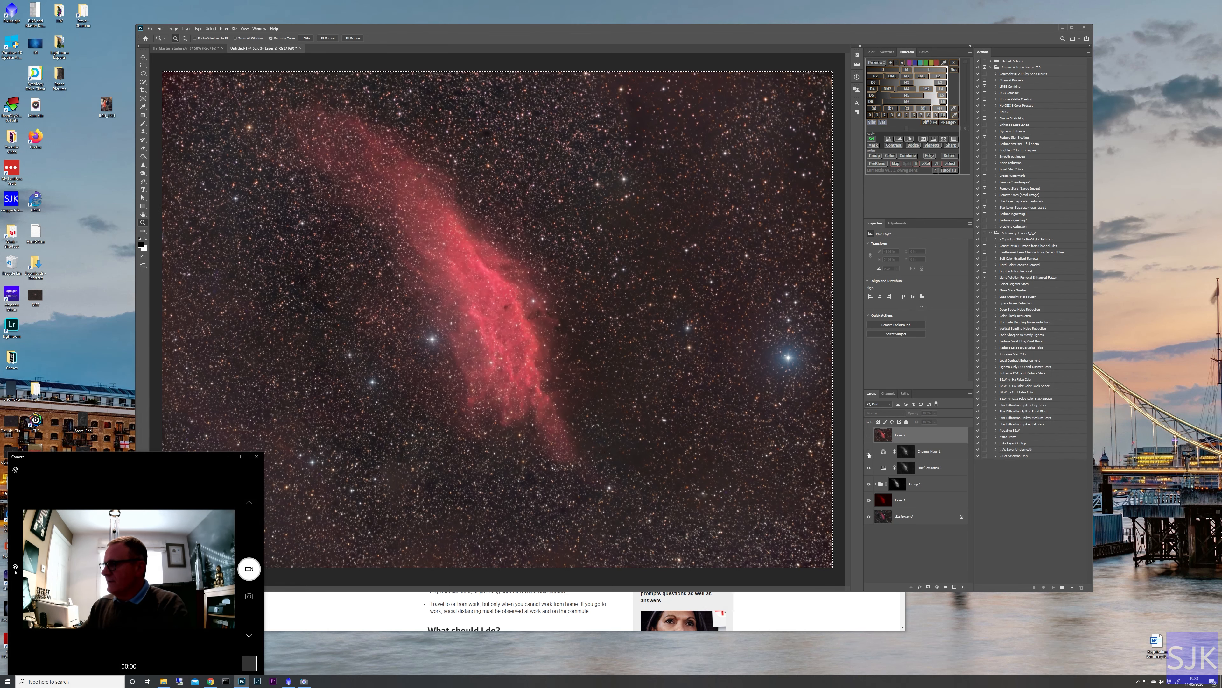
left_click(868, 435)
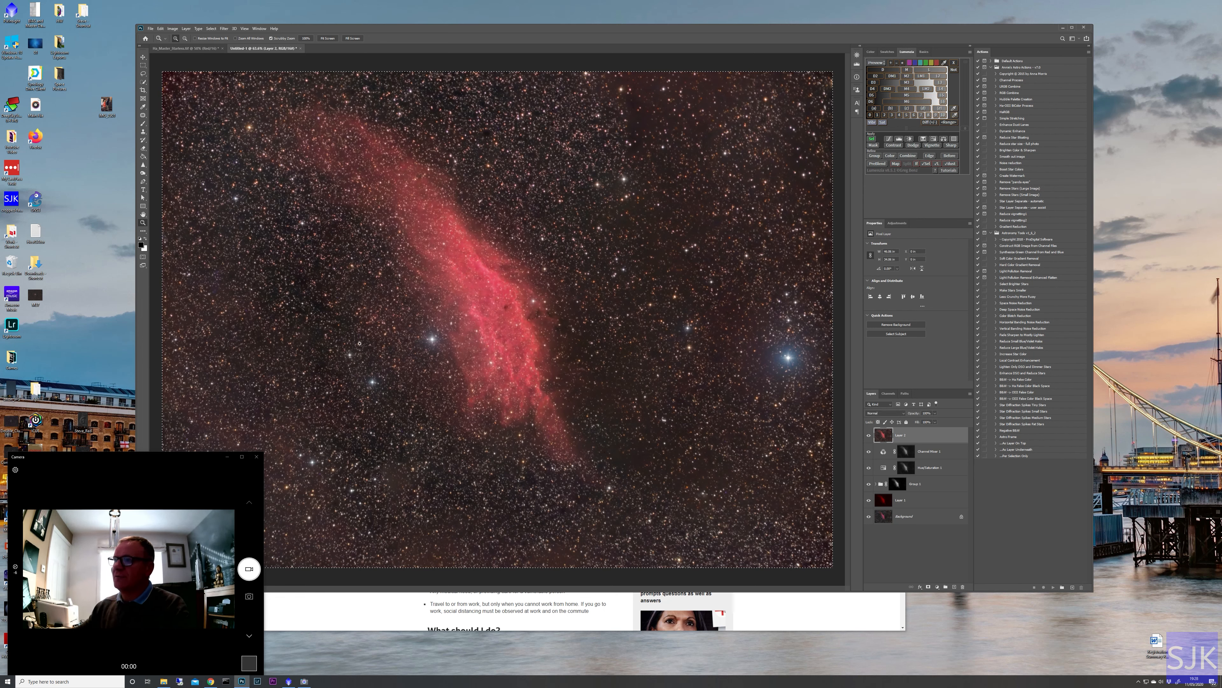
Open the recent file Synth_RGB.tif and enlarge it for comparison with the edited image.
left_click(150, 28)
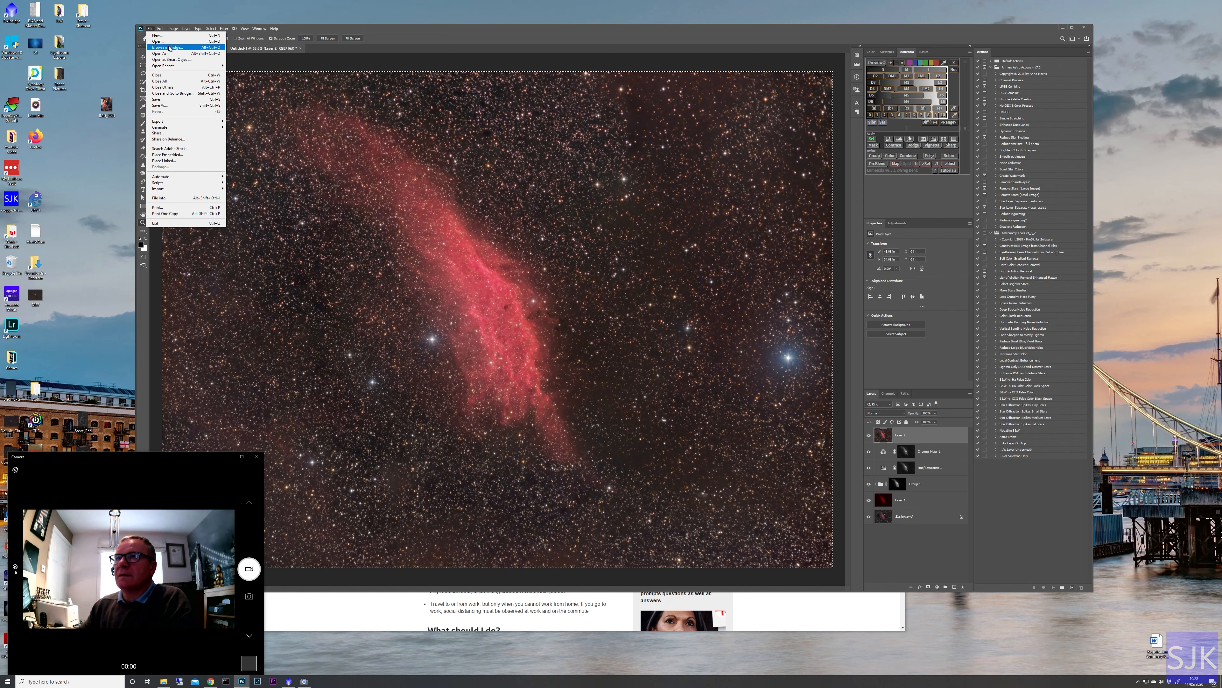
mouse_move(188, 66)
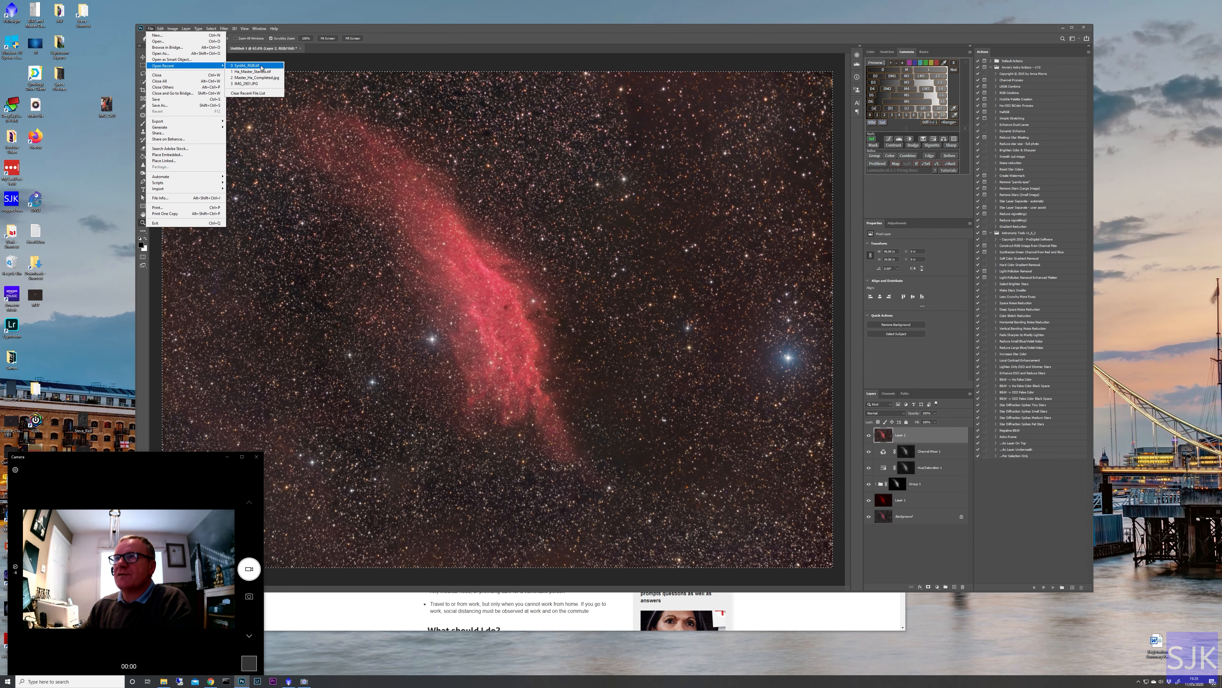
left_click(262, 66)
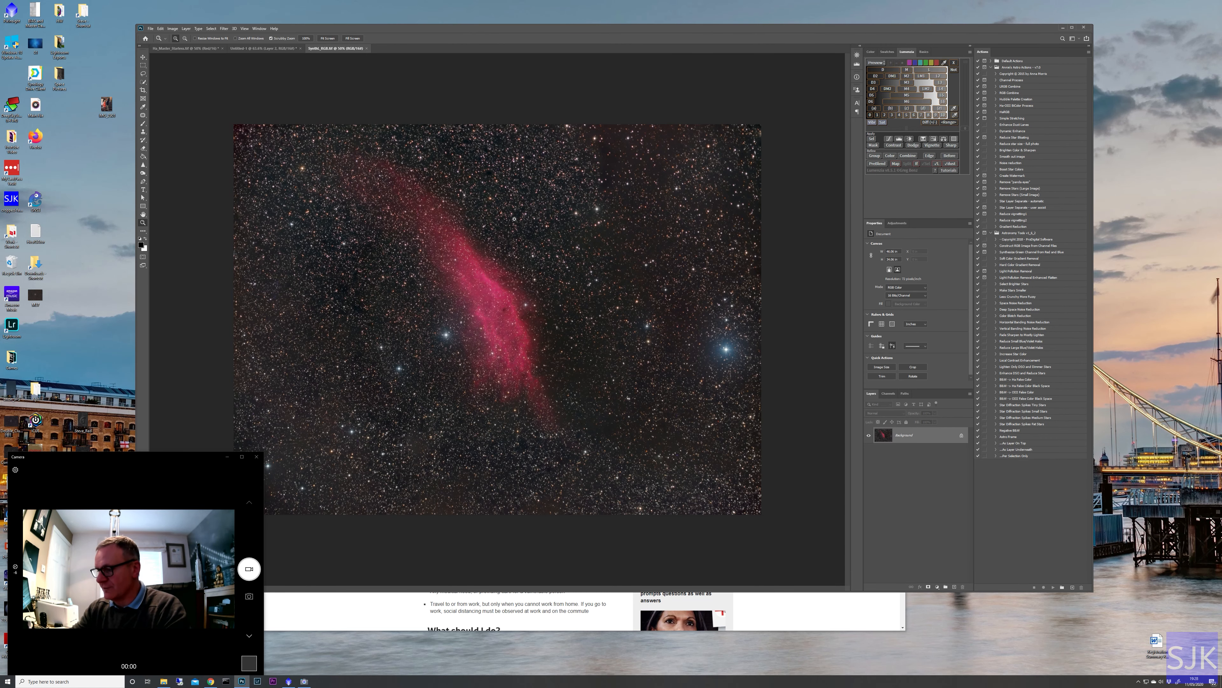
left_click(511, 213)
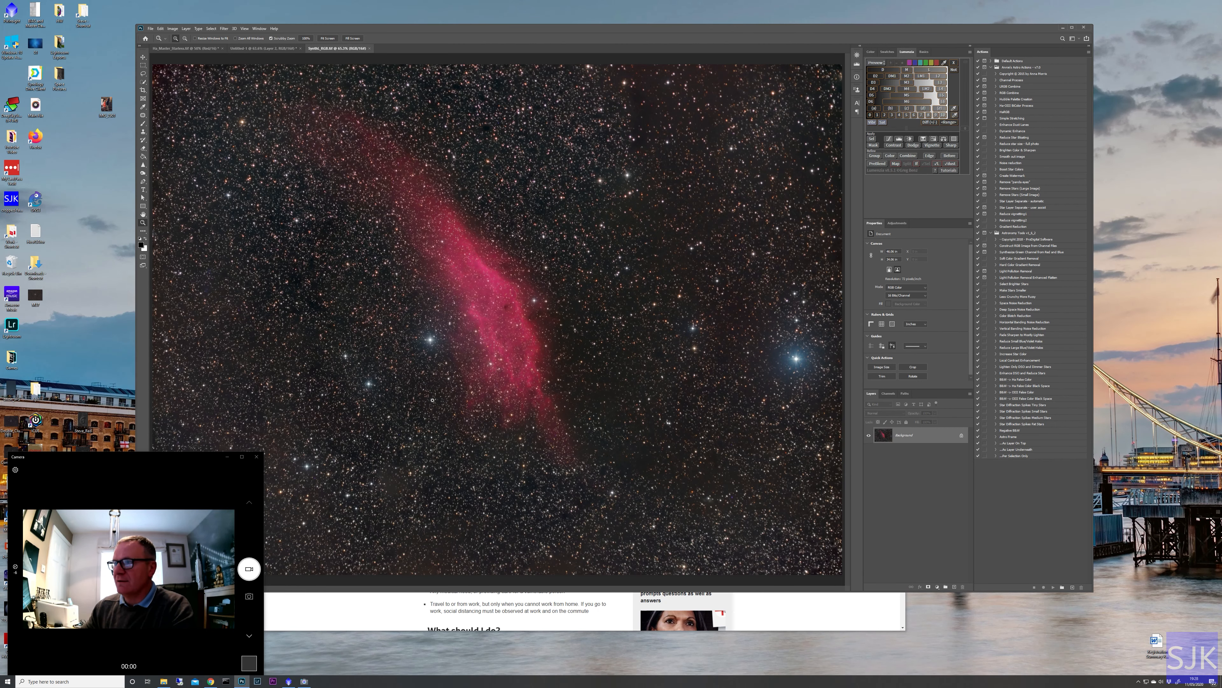
Return to the edited nebula image, open the StarSpikes Pro filter on the top layer and reduce the spike quantity slightly.
left_click(287, 49)
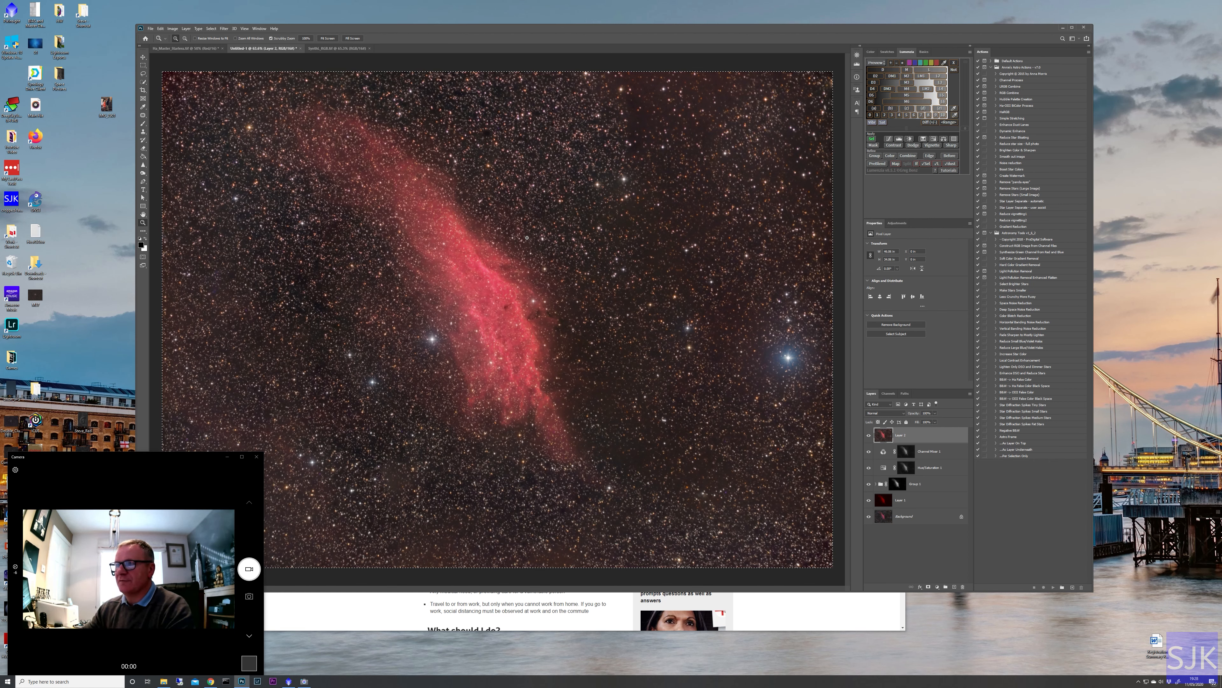
left_click(224, 28)
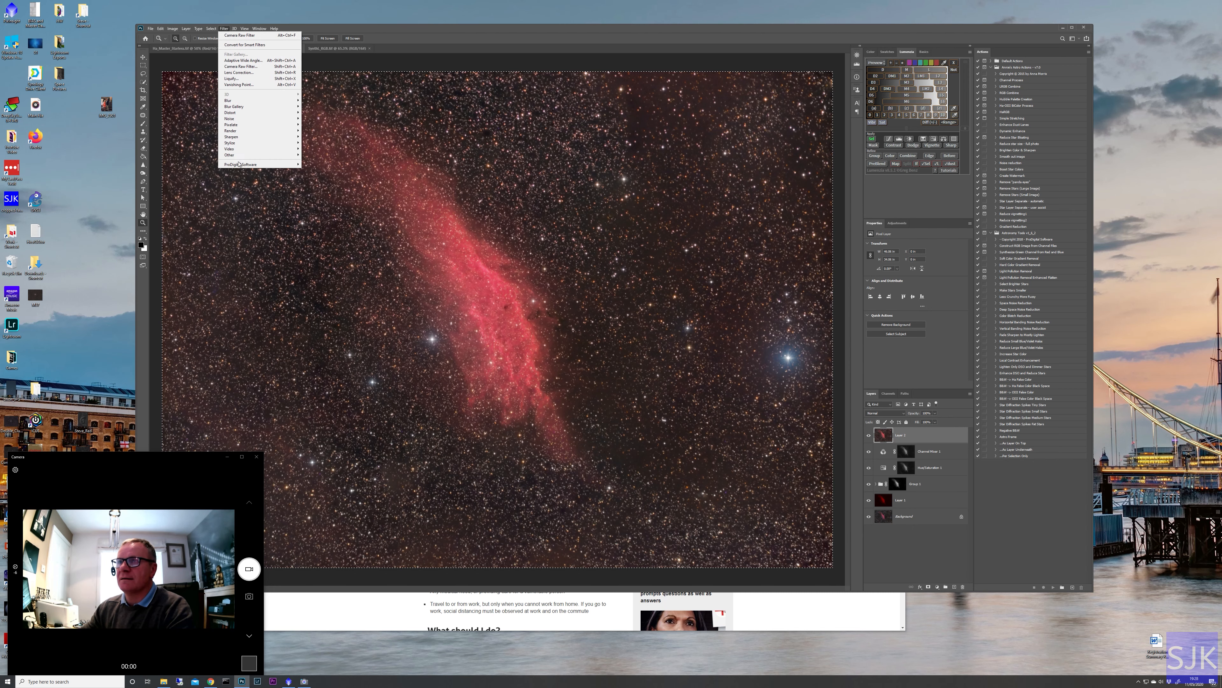
mouse_move(238, 164)
left_click(306, 167)
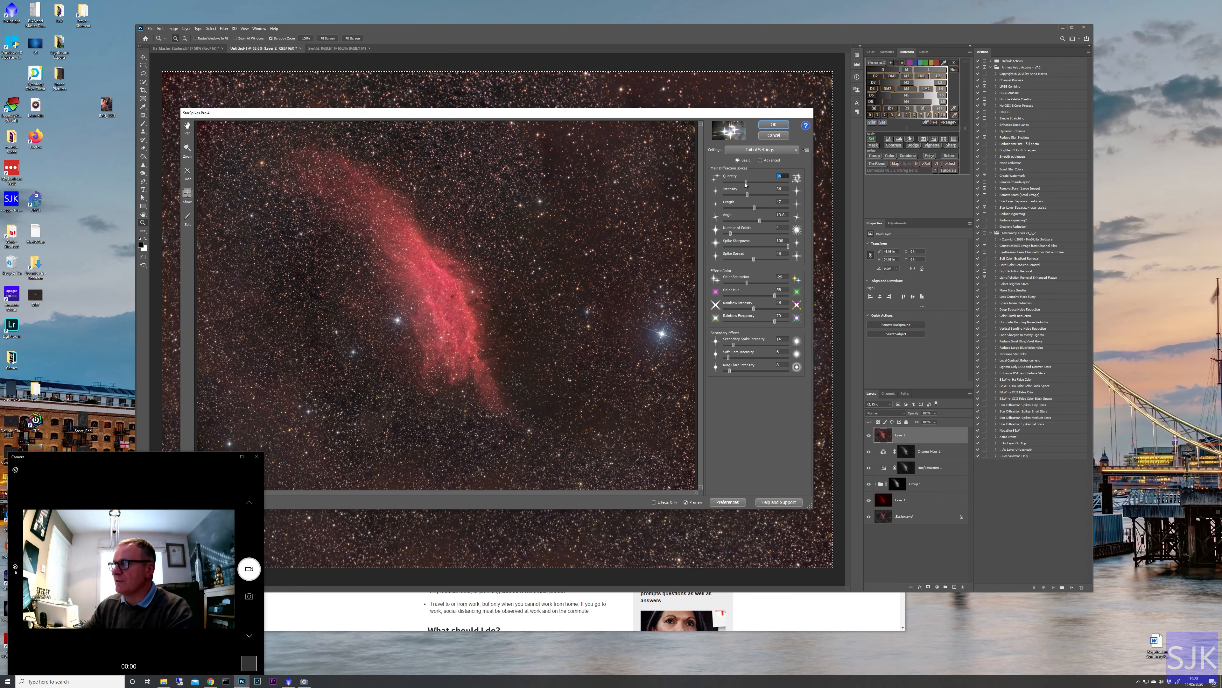
left_click_drag(746, 184, 797, 186)
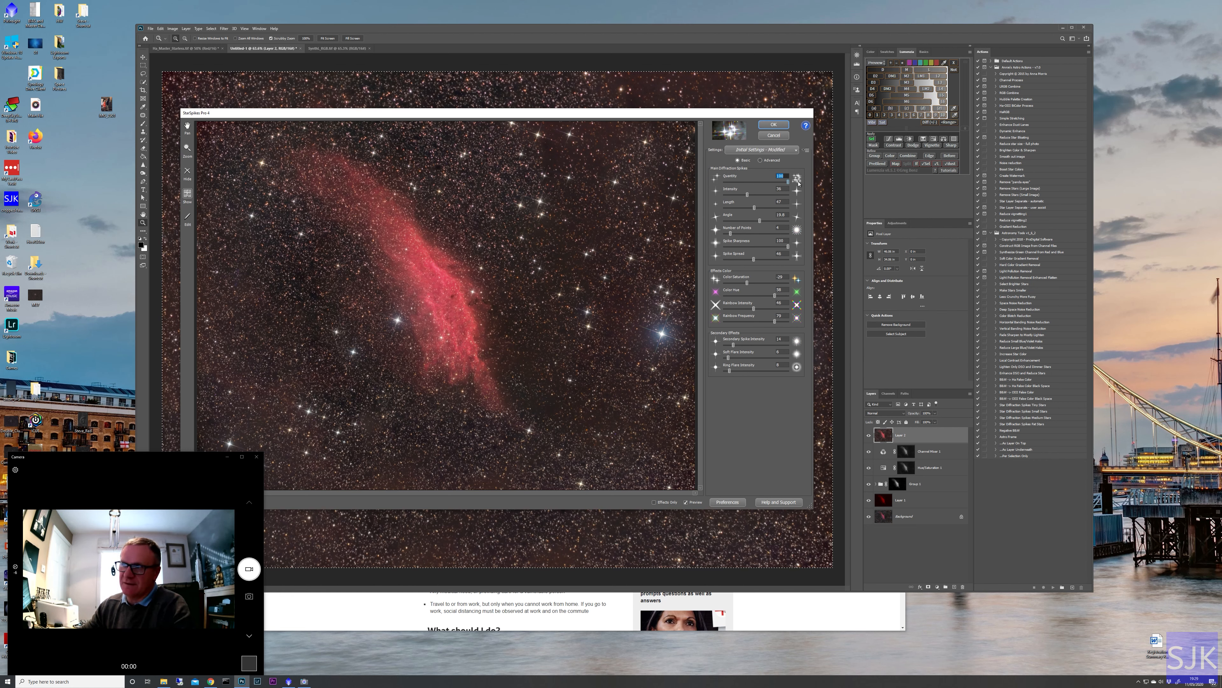
left_click_drag(792, 182, 742, 181)
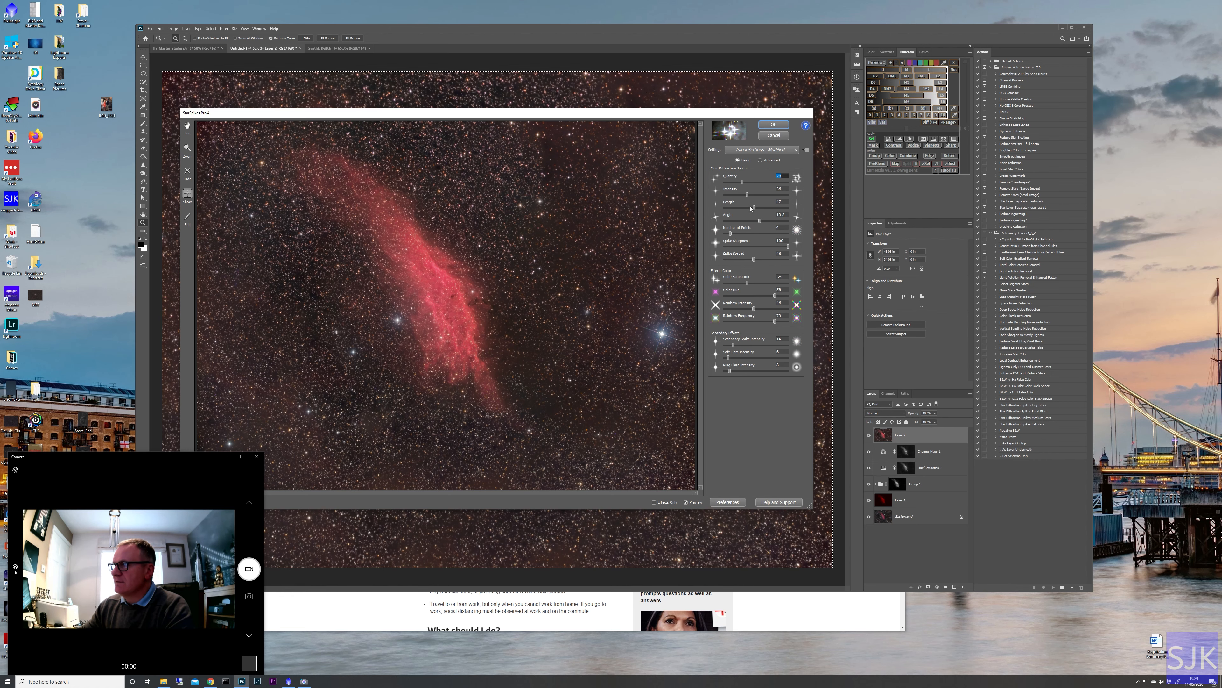
Lengthen the star spikes slightly, raise their color saturation a little and fine-tune the rainbow frequency.
mouse_move(752, 208)
left_mouse_down()
mouse_move(788, 208)
mouse_move(754, 206)
left_mouse_up()
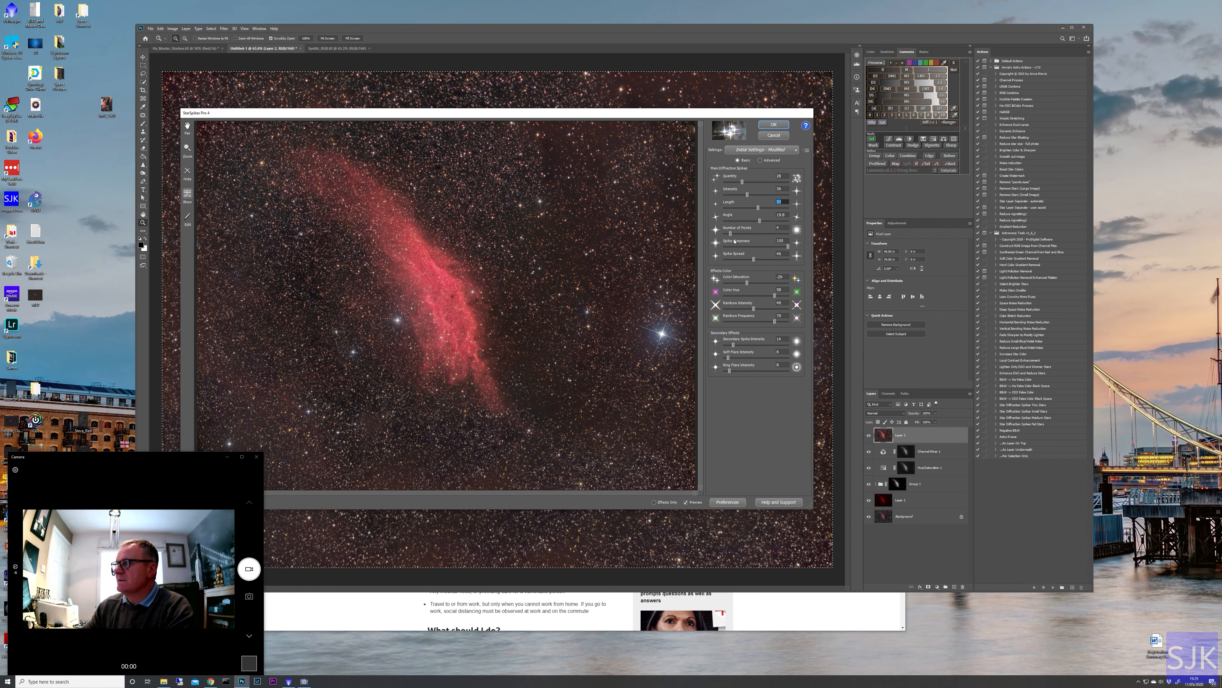
left_click_drag(730, 235, 731, 235)
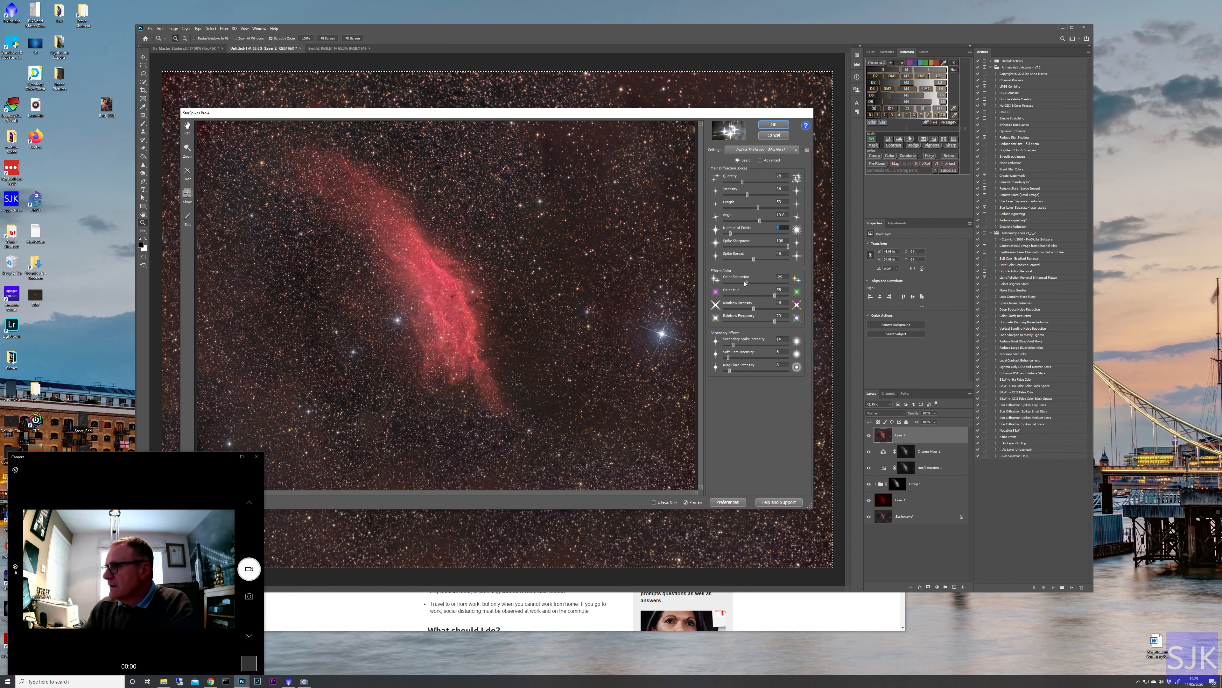
left_click_drag(747, 284, 751, 285)
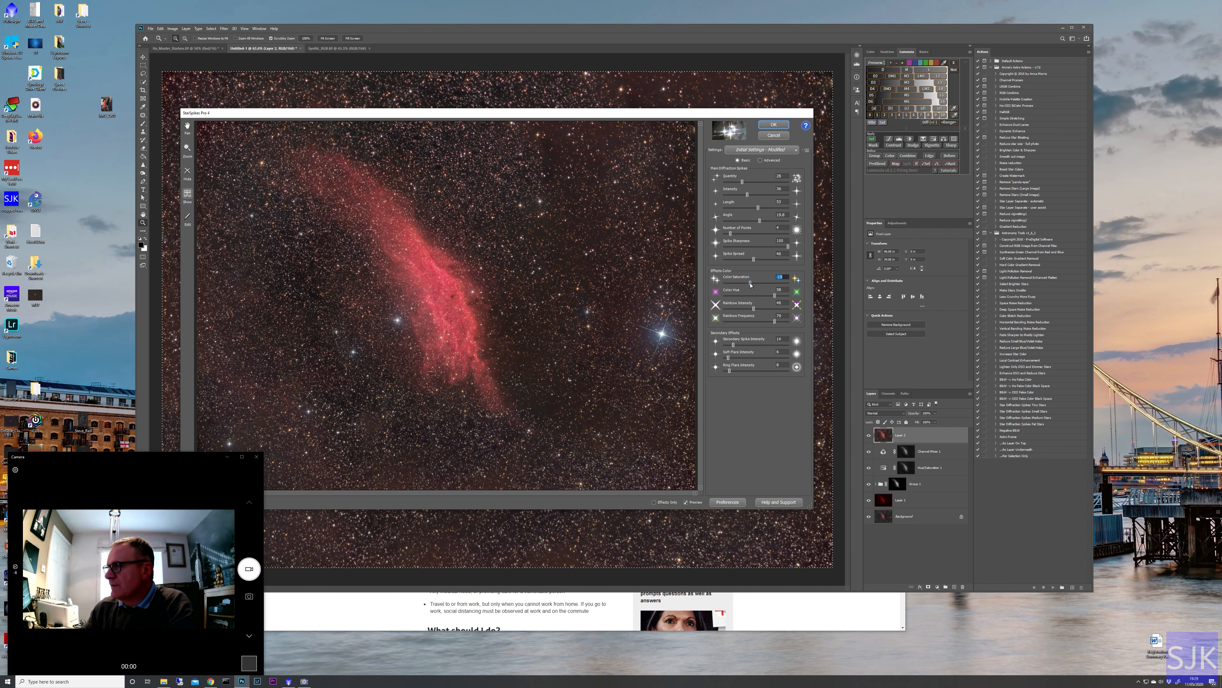
left_click(775, 322)
left_click_drag(764, 322, 773, 323)
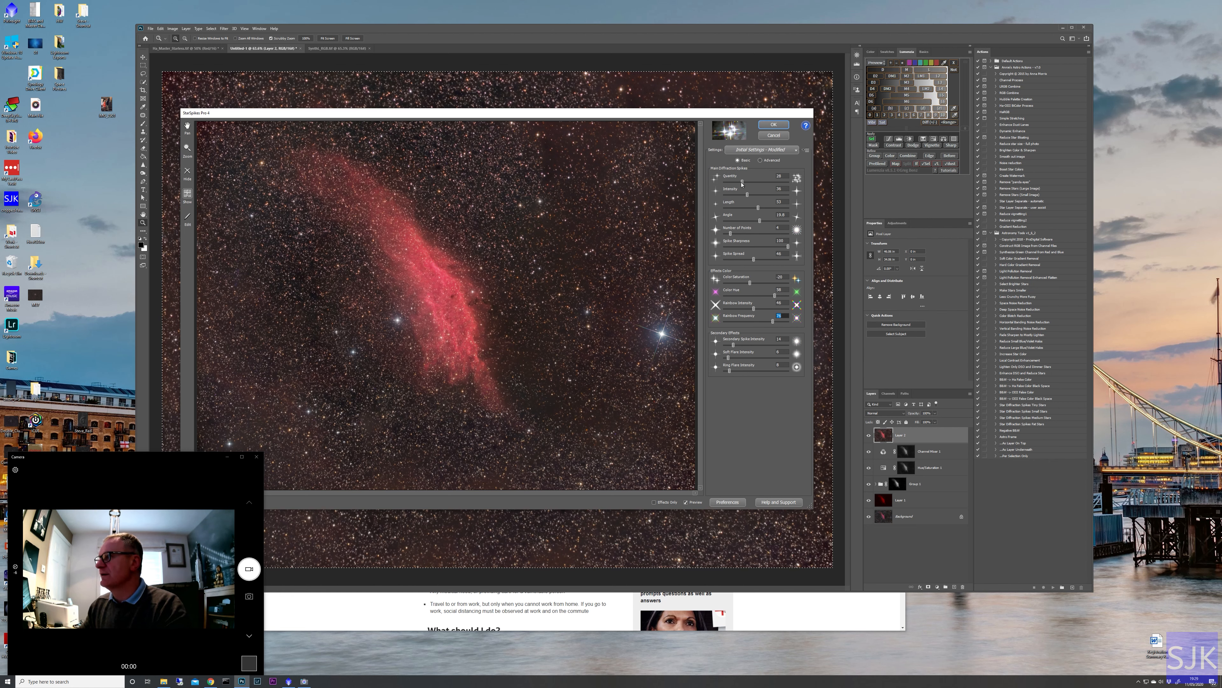
Raise the spike quantity slightly, shorten the spikes a little and apply the StarSpikes Pro filter.
left_click_drag(742, 183, 744, 183)
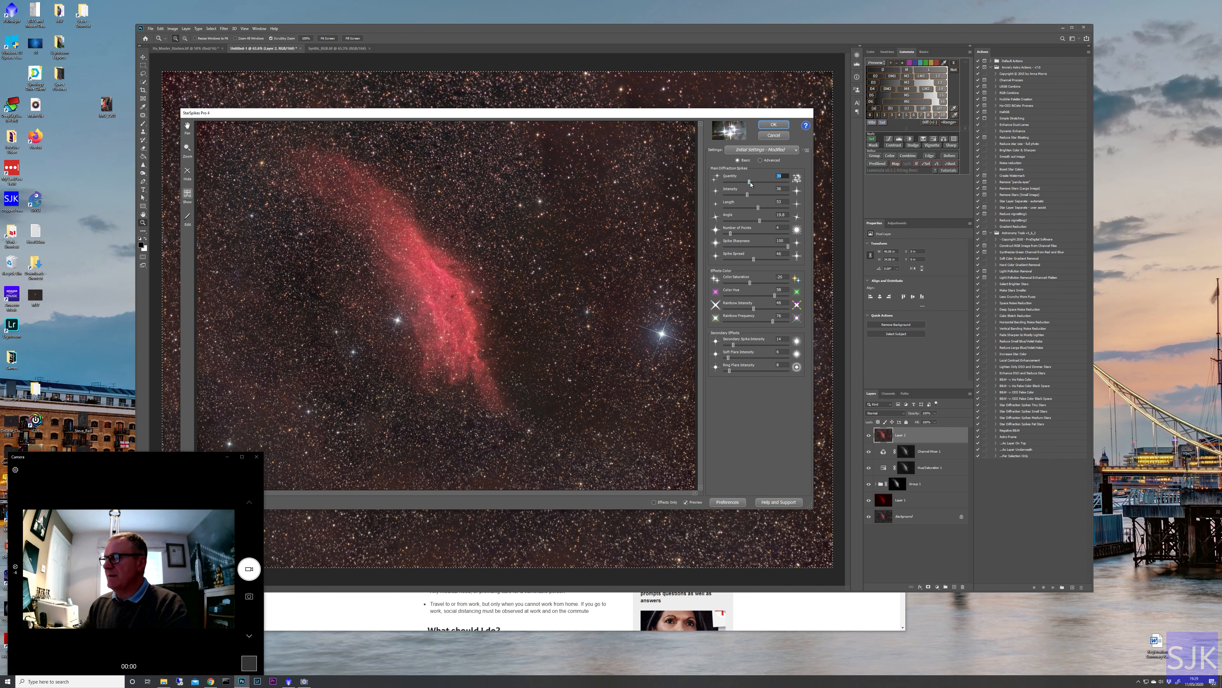
left_click_drag(750, 184, 754, 185)
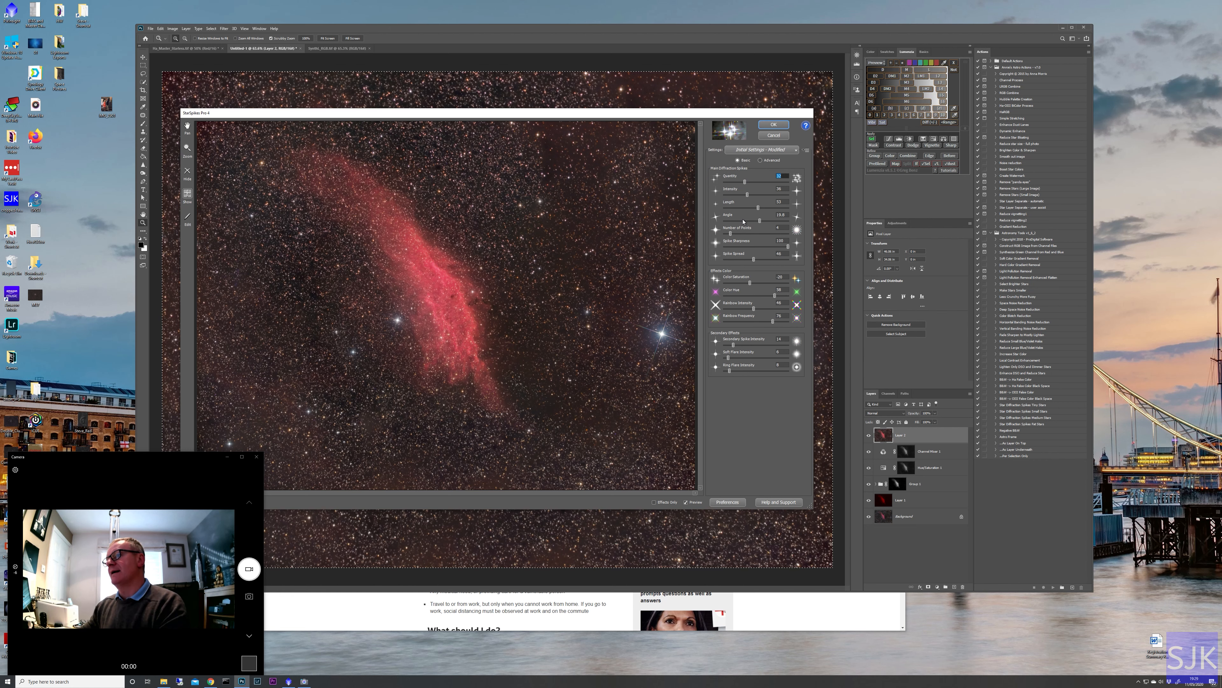
left_click_drag(759, 210, 756, 211)
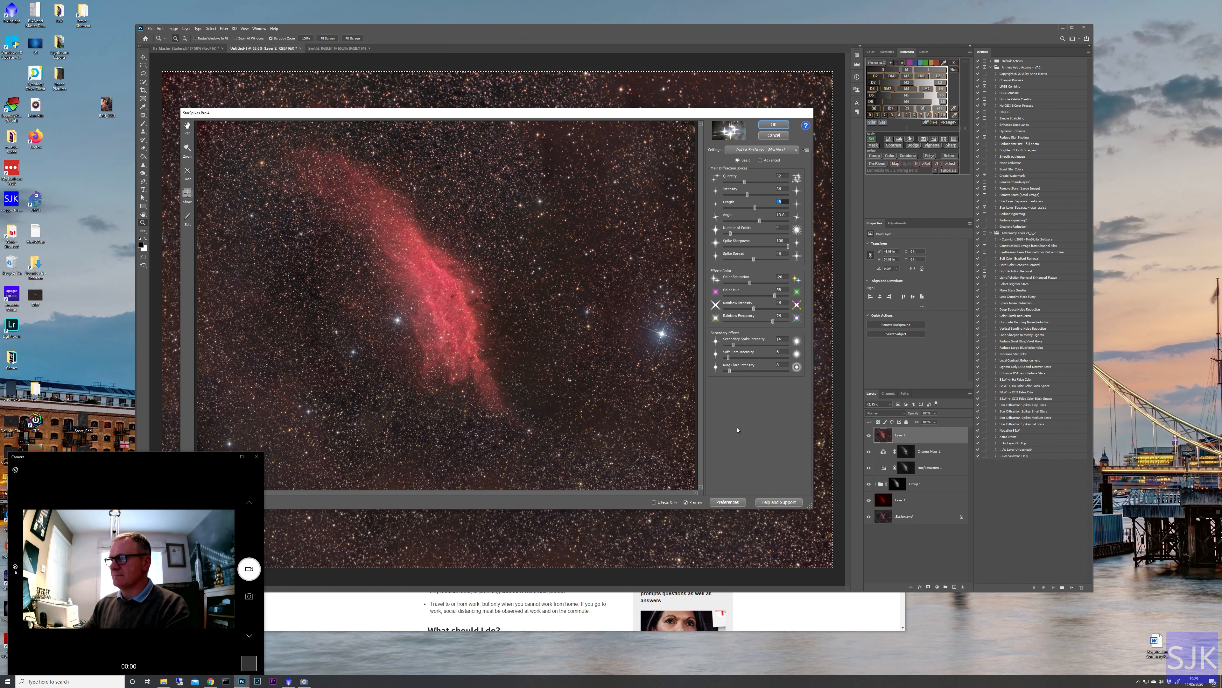
left_click(773, 125)
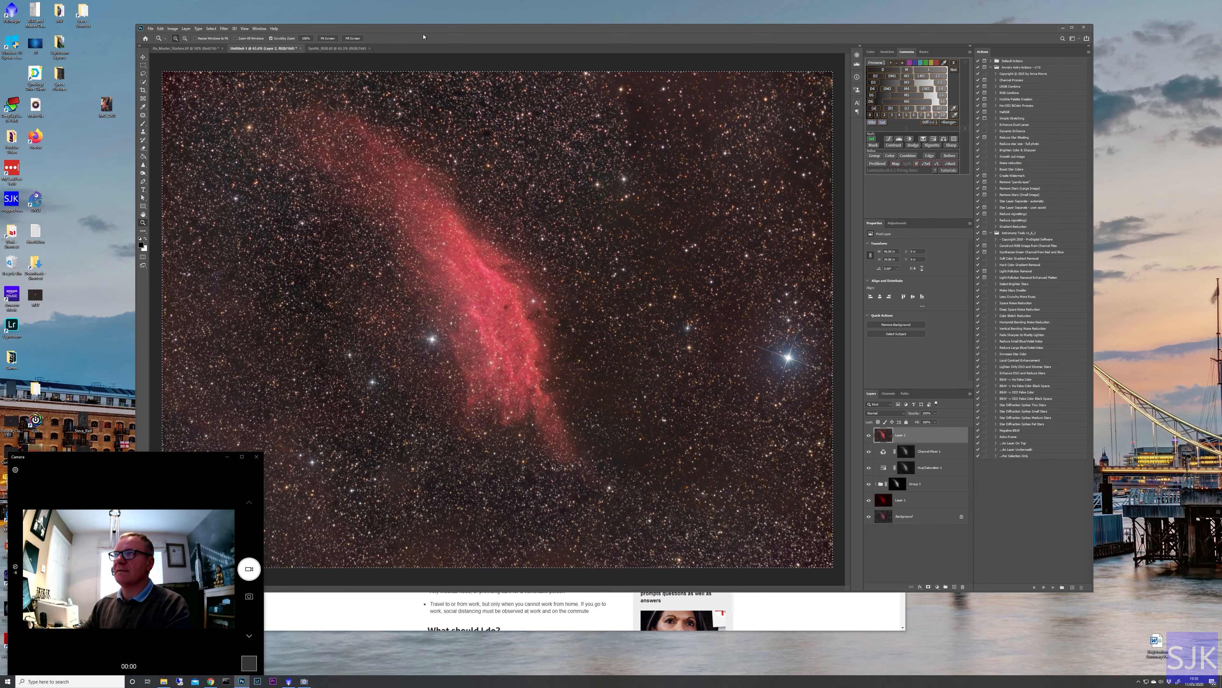
Add the horizontal text title "THe California Nebula" in the lower-left corner of the image.
left_click_drag(424, 27, 520, 11)
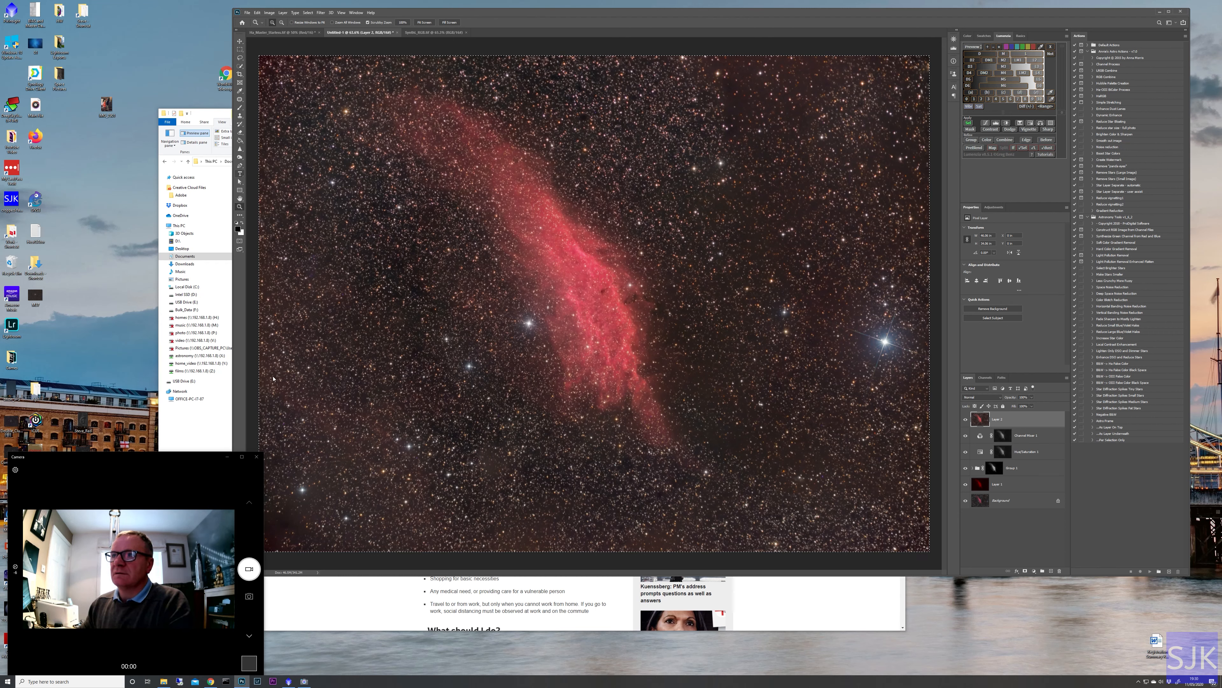
left_click(239, 173)
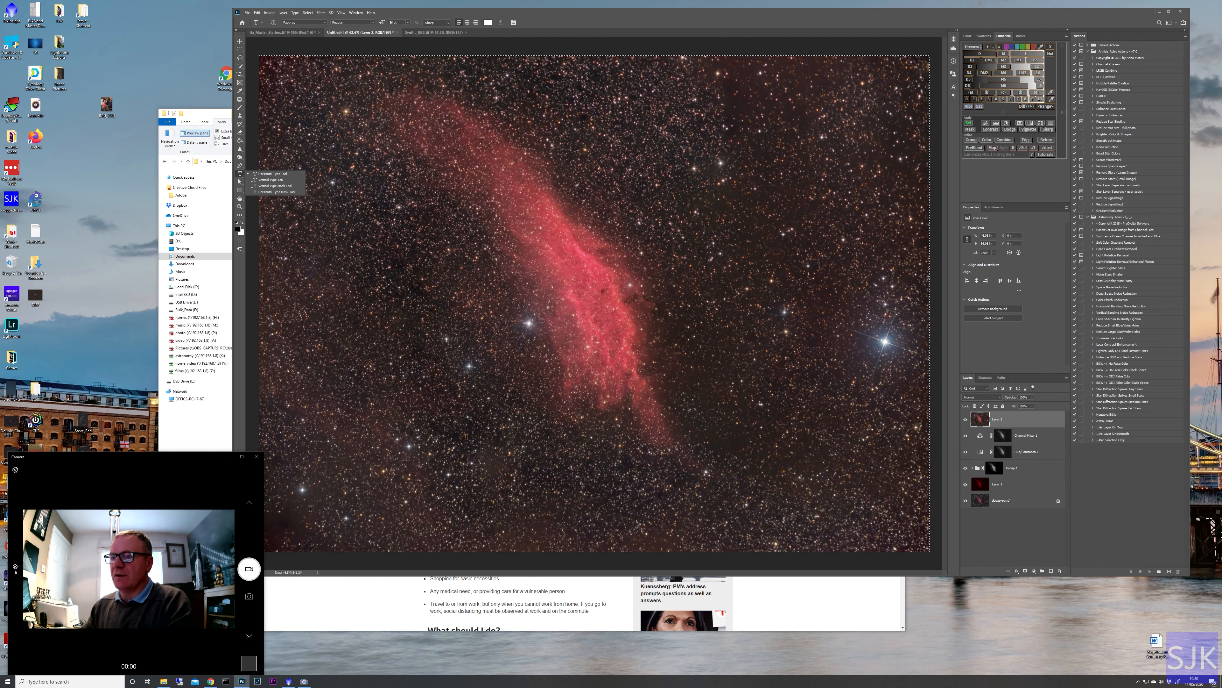
left_click(281, 541)
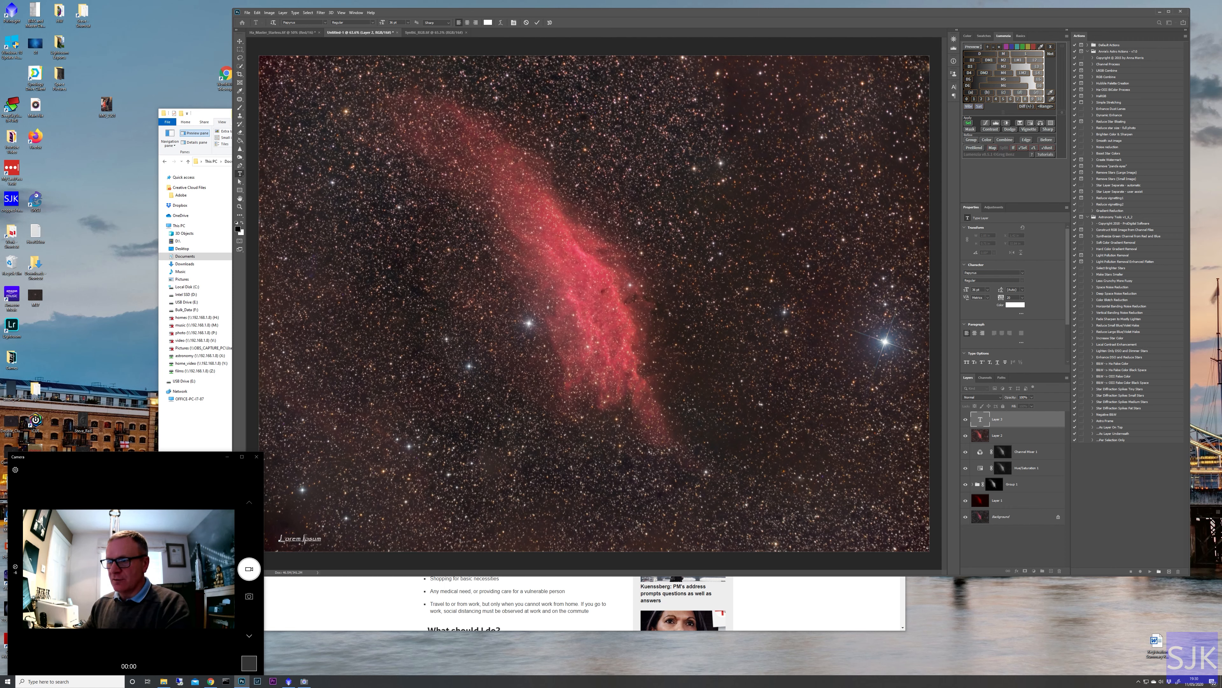
type("THe")
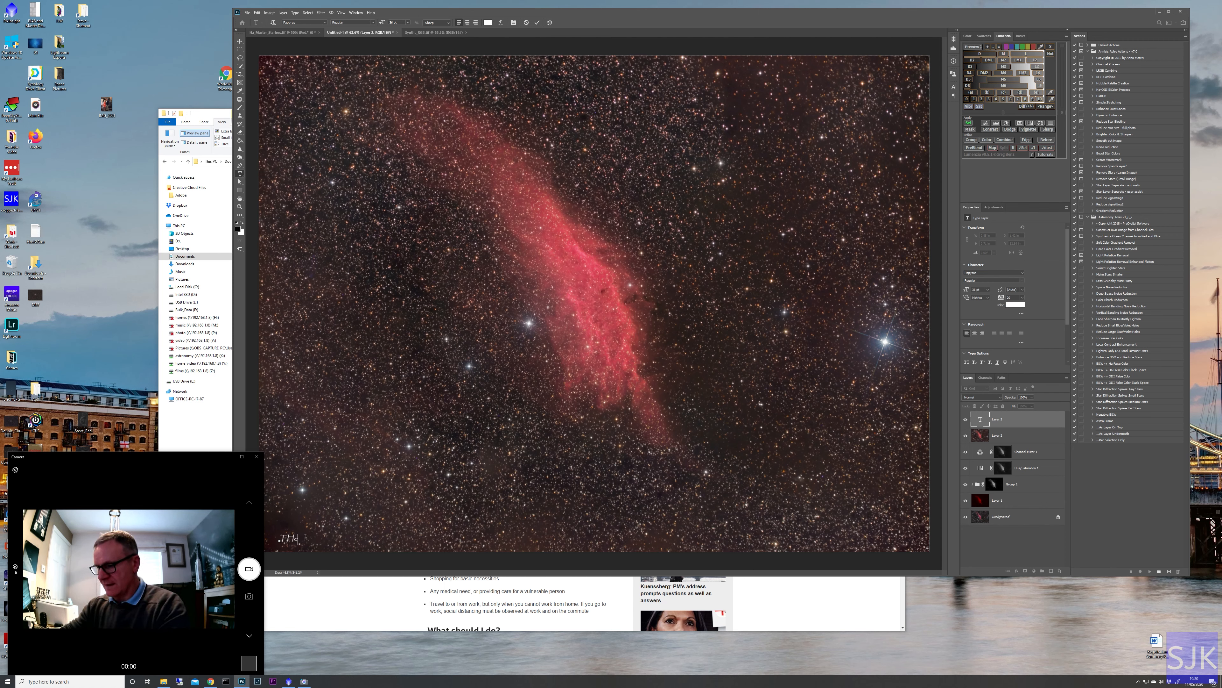
type(" California")
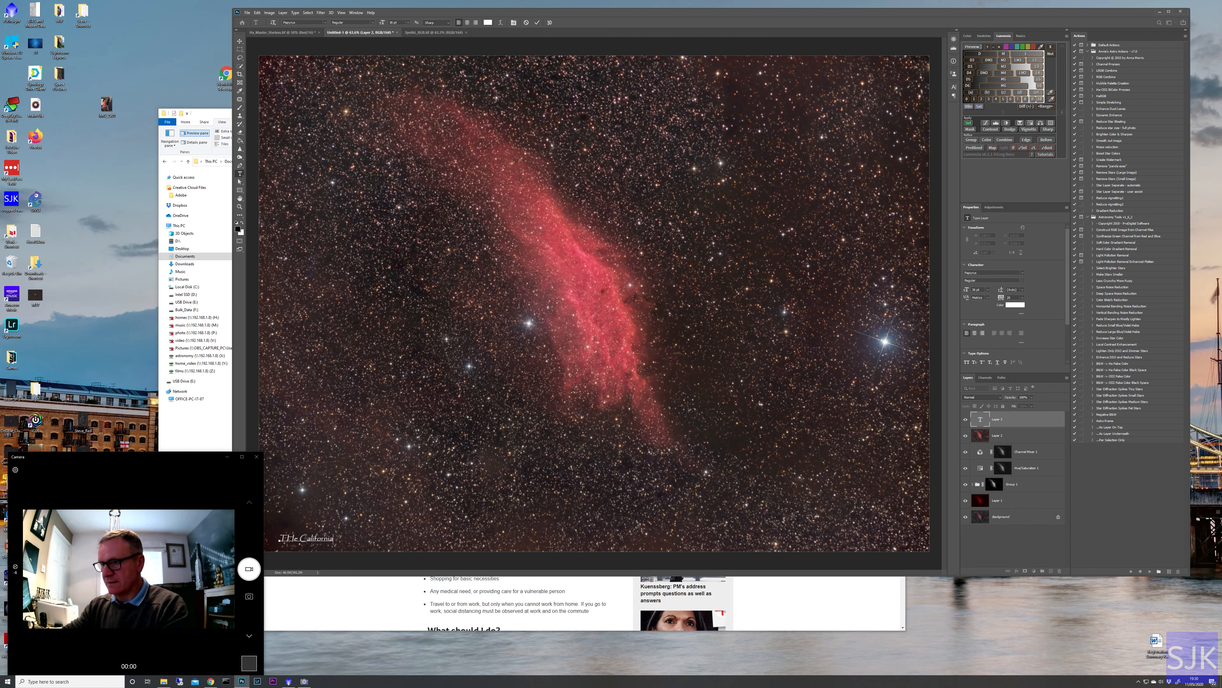
type(" NEbula")
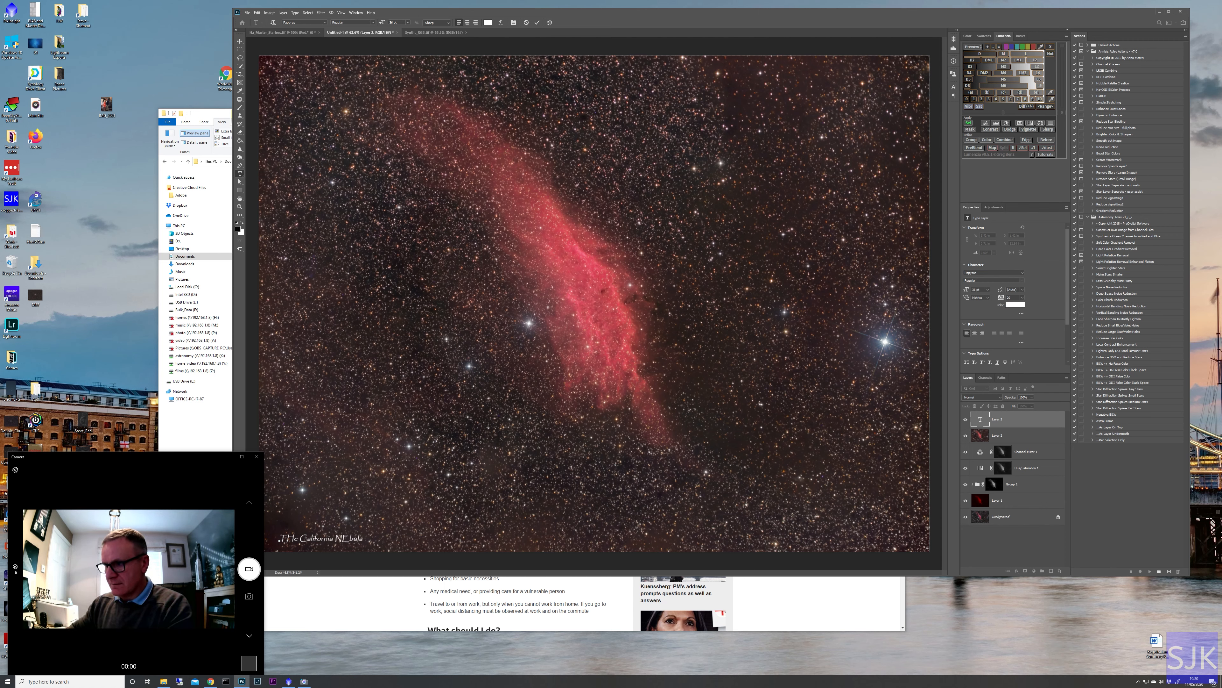
key("BackSpace")
key("BackSpace")
key("BackSpace")
key("BackSpace")
key("BackSpace")
type("ebula")
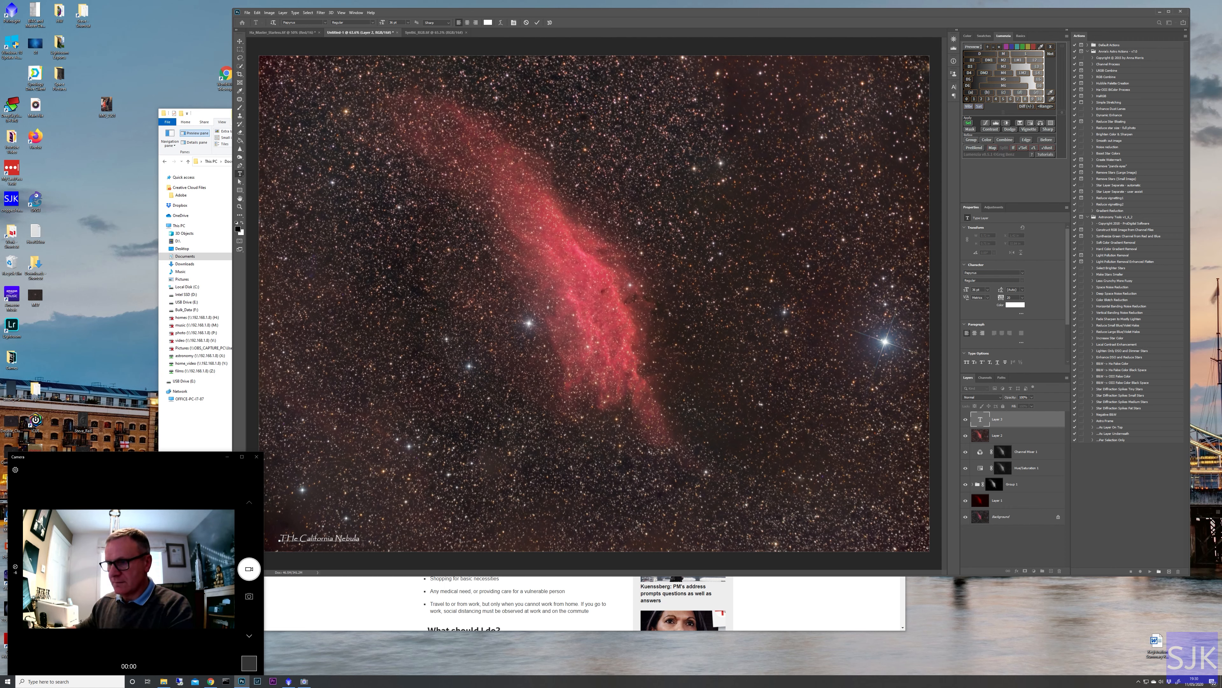
Add a two-line credit in the image's lower-right corner with ©, the photographer's full name, 2019 and the website address.
left_click(837, 539)
left_click(839, 540)
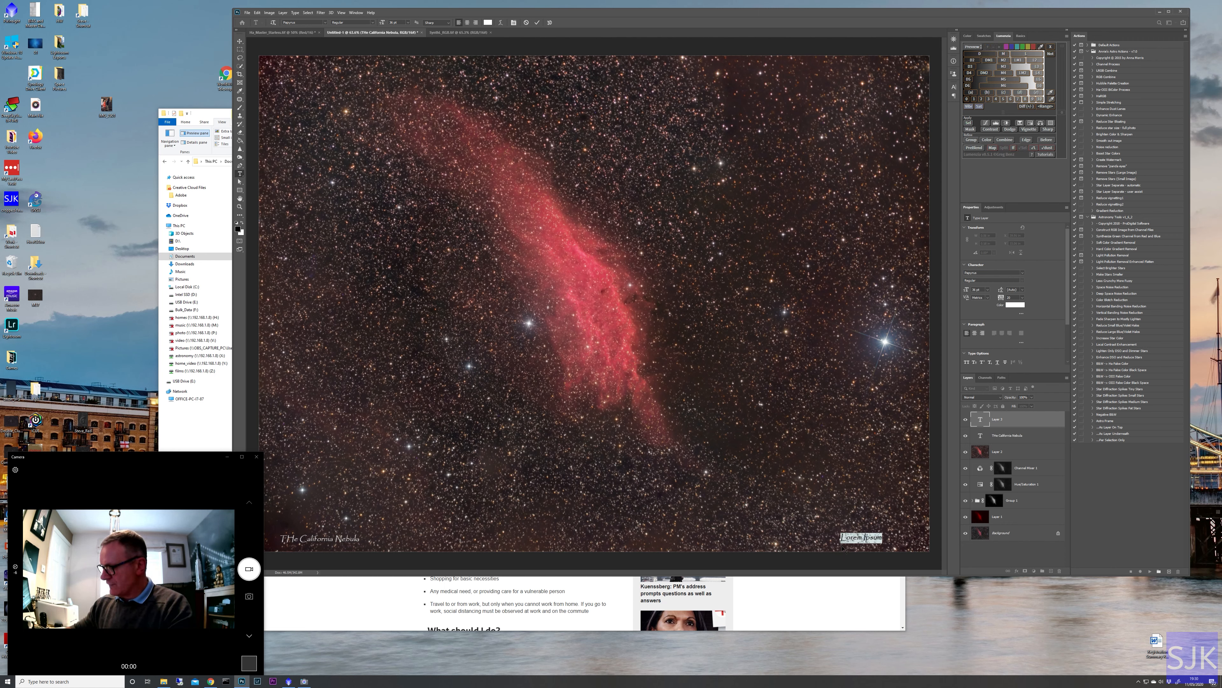
key("BackSpace")
type("©")
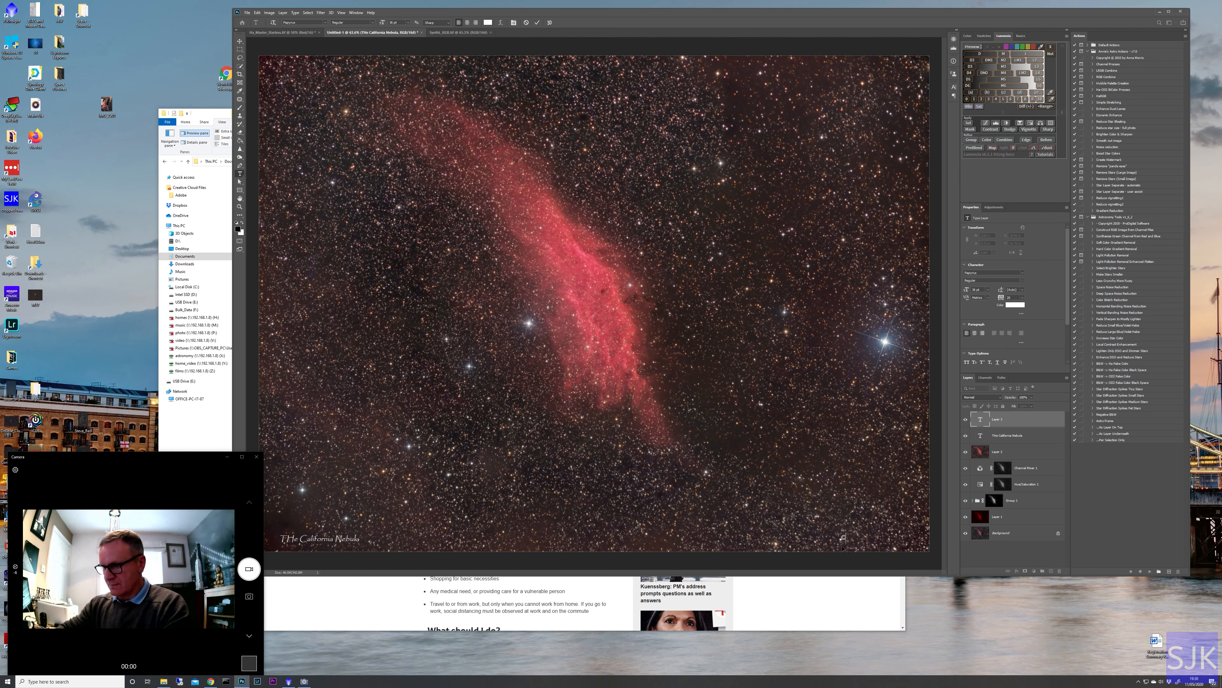
type("Stephen")
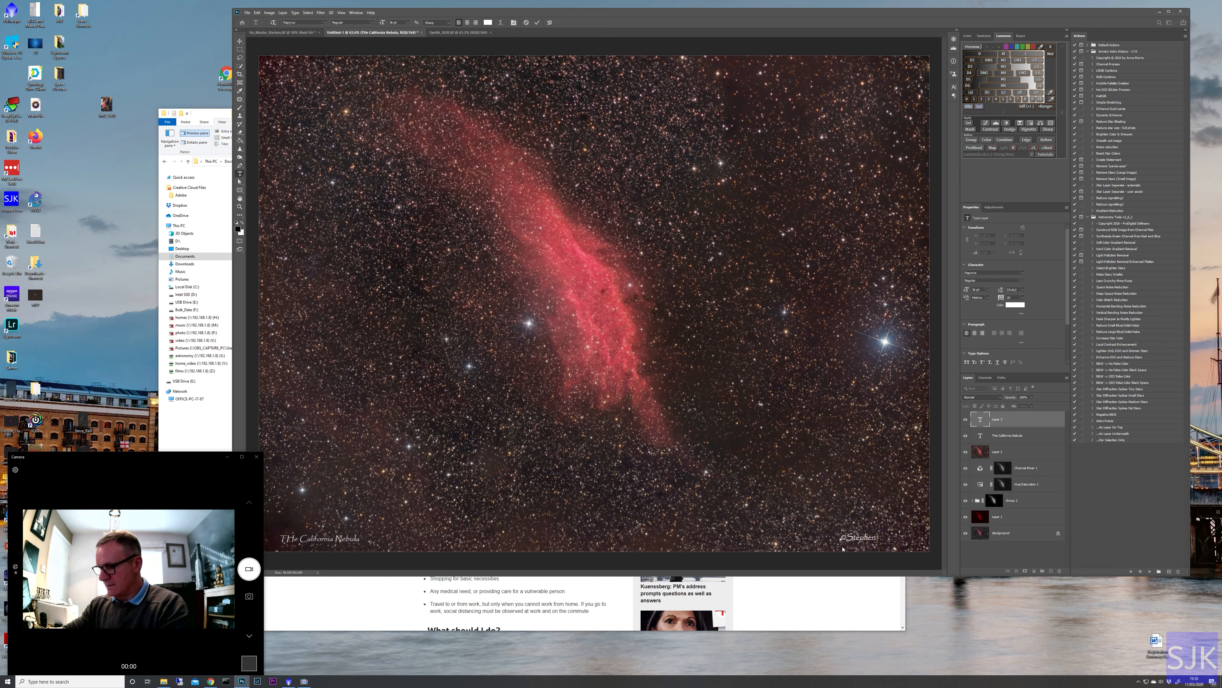
type(" Kirk")
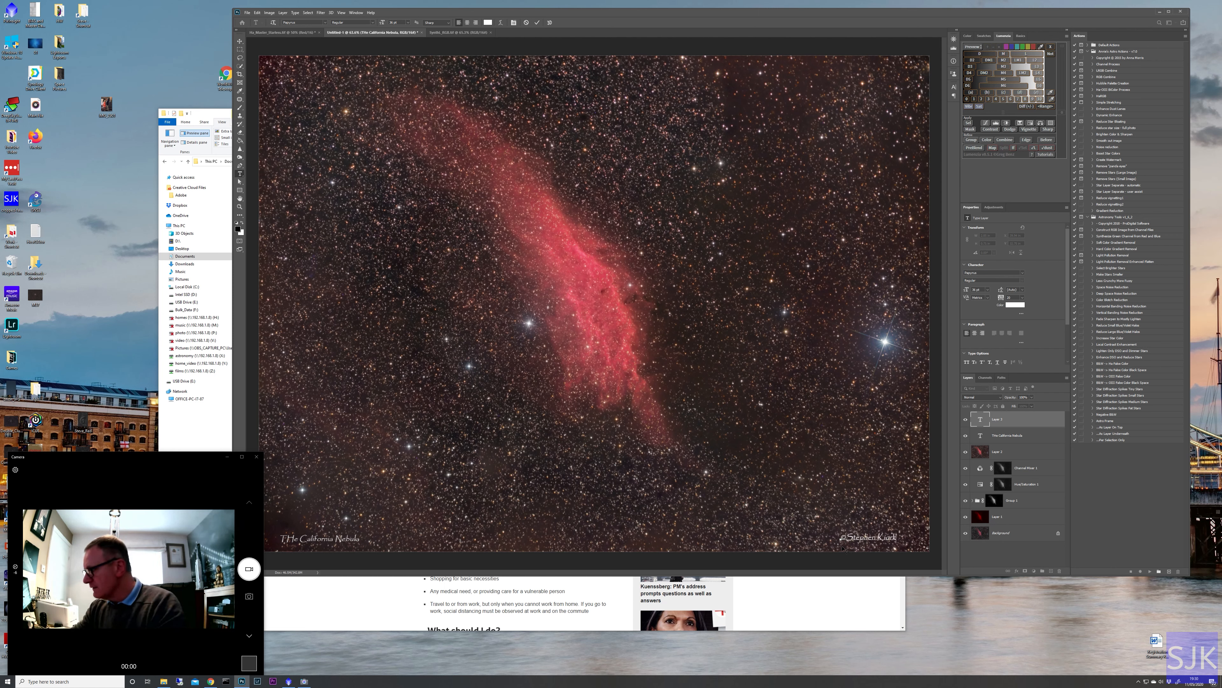
key("BackSpace")
key("BackSpace")
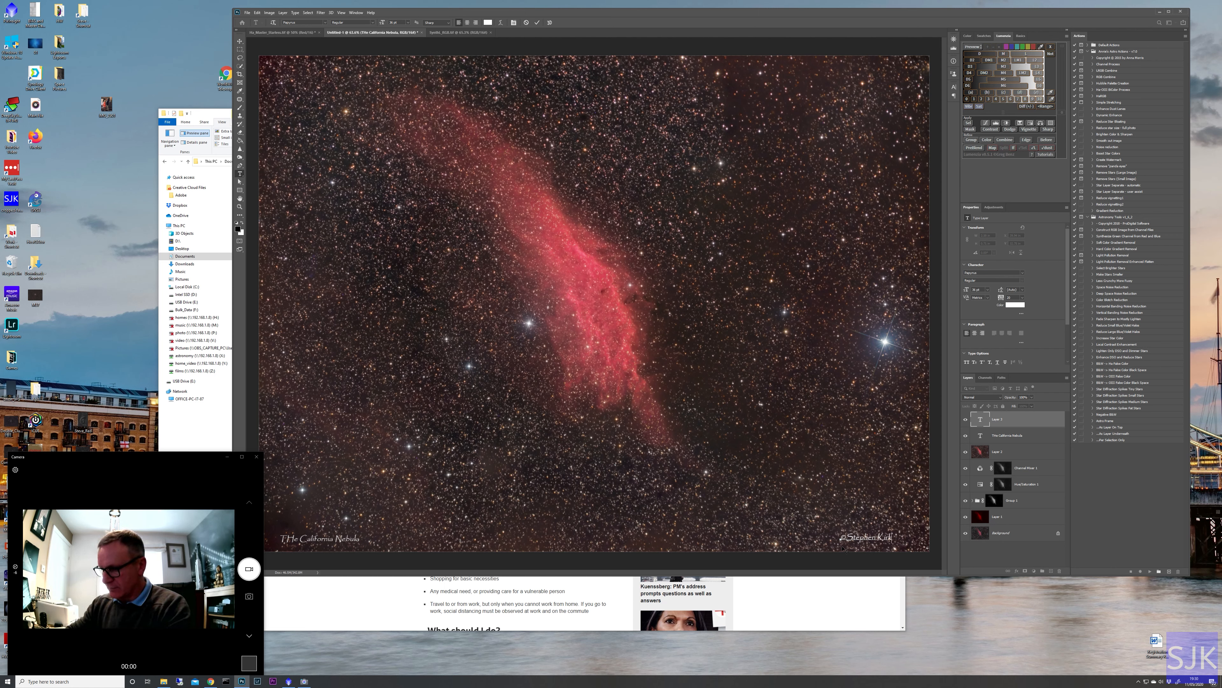
type("2019 ")
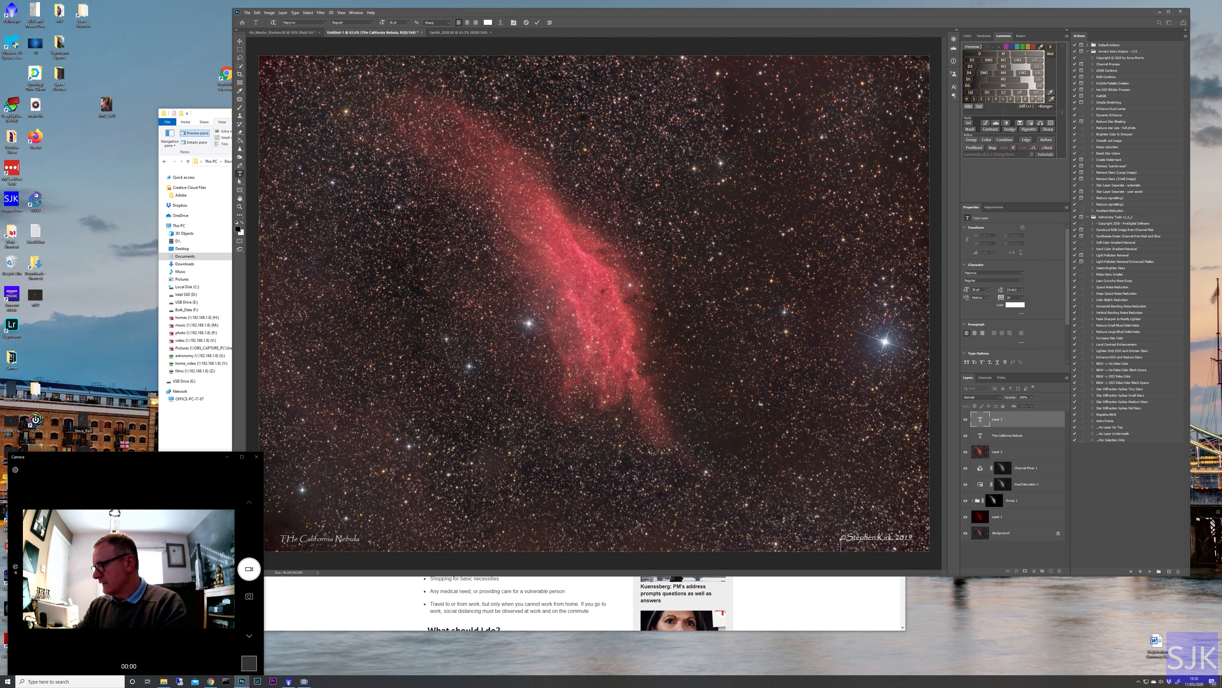
type("sjk")
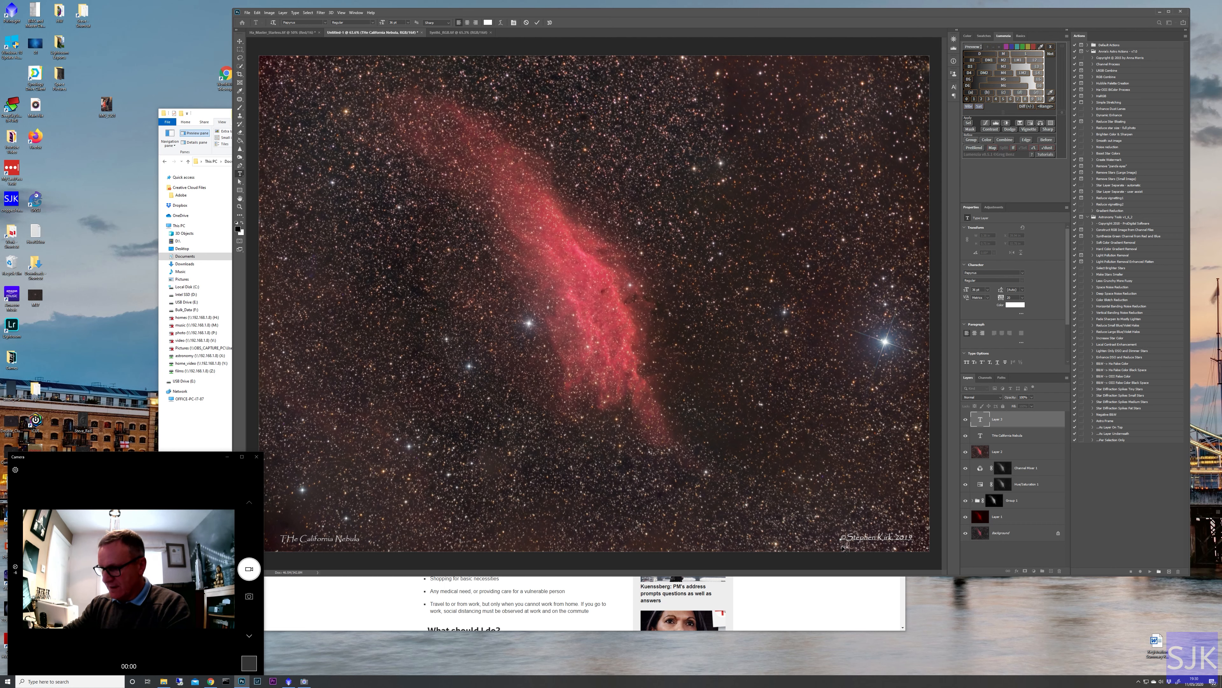
type("astro.com")
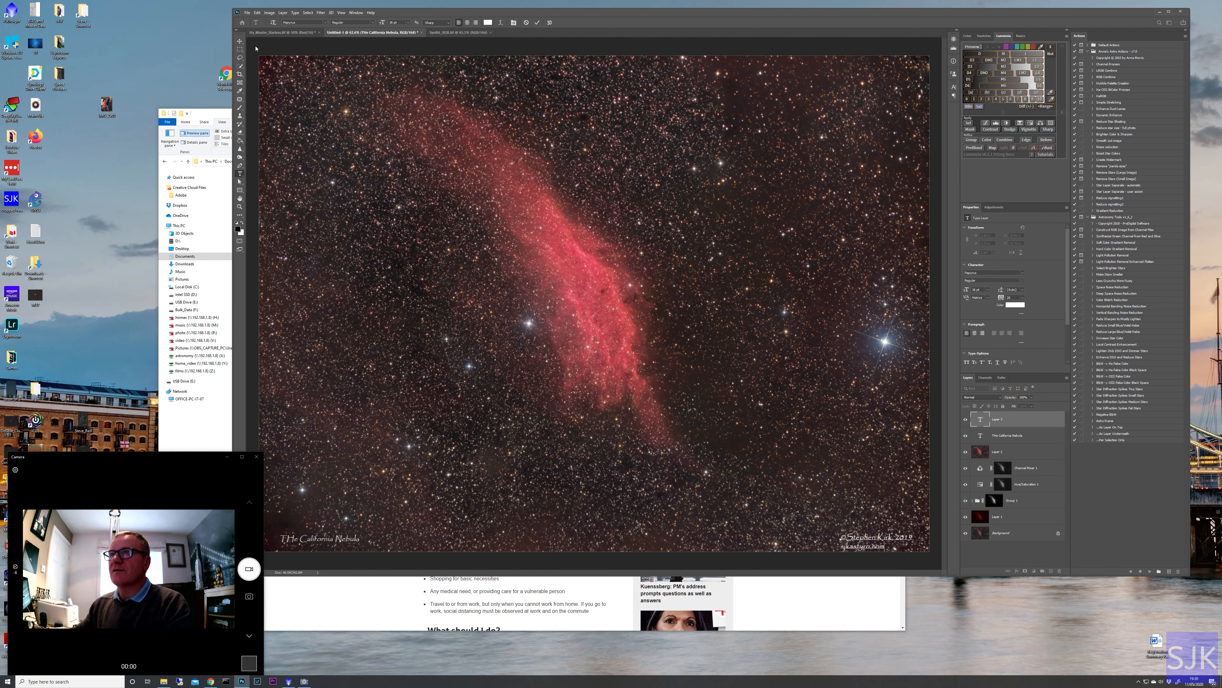
Move the nebula title and the copyright credit closer to the lower corners of the image.
left_click(239, 41)
left_click_drag(327, 546, 279, 546)
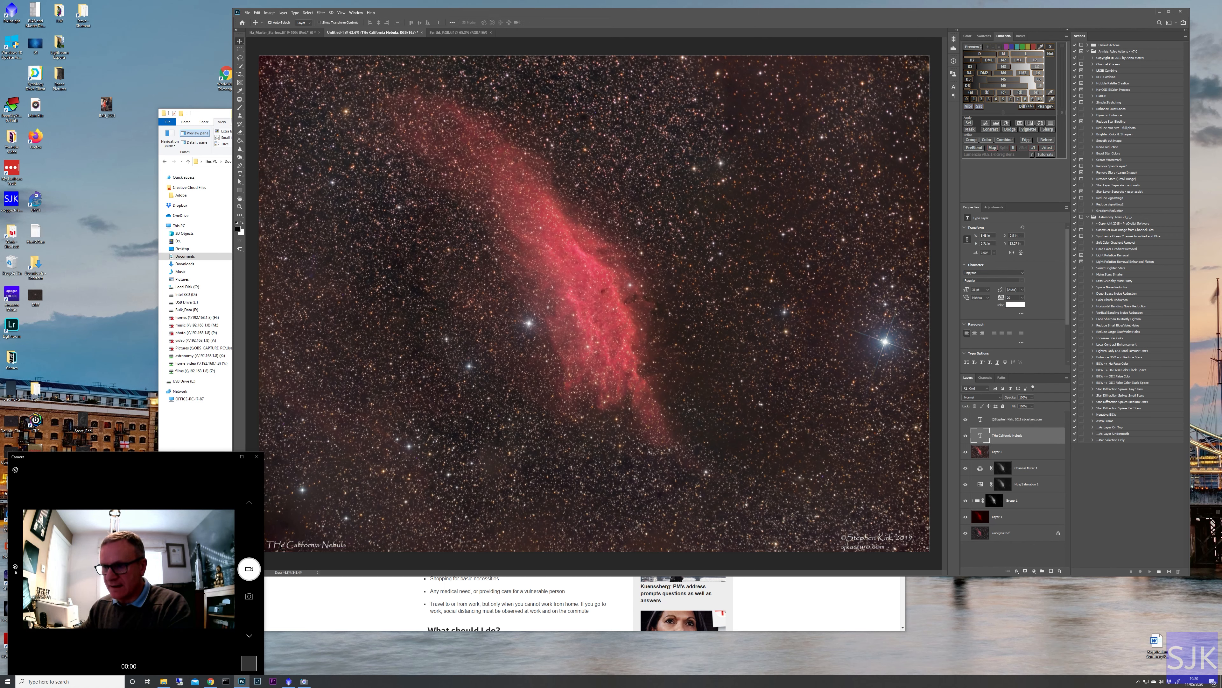
left_click_drag(878, 540, 888, 539)
Correct the capitalisation in the title text so it reads "The California Nebula".
double_click(280, 547)
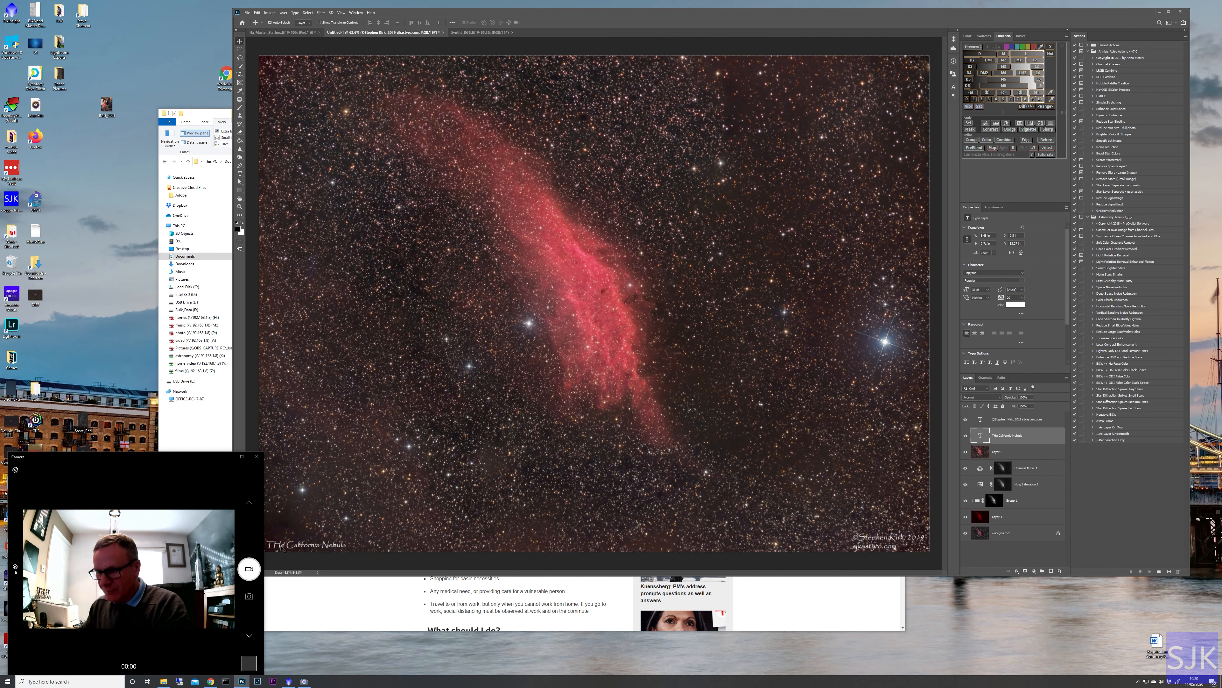
double_click(277, 545)
left_click(279, 544)
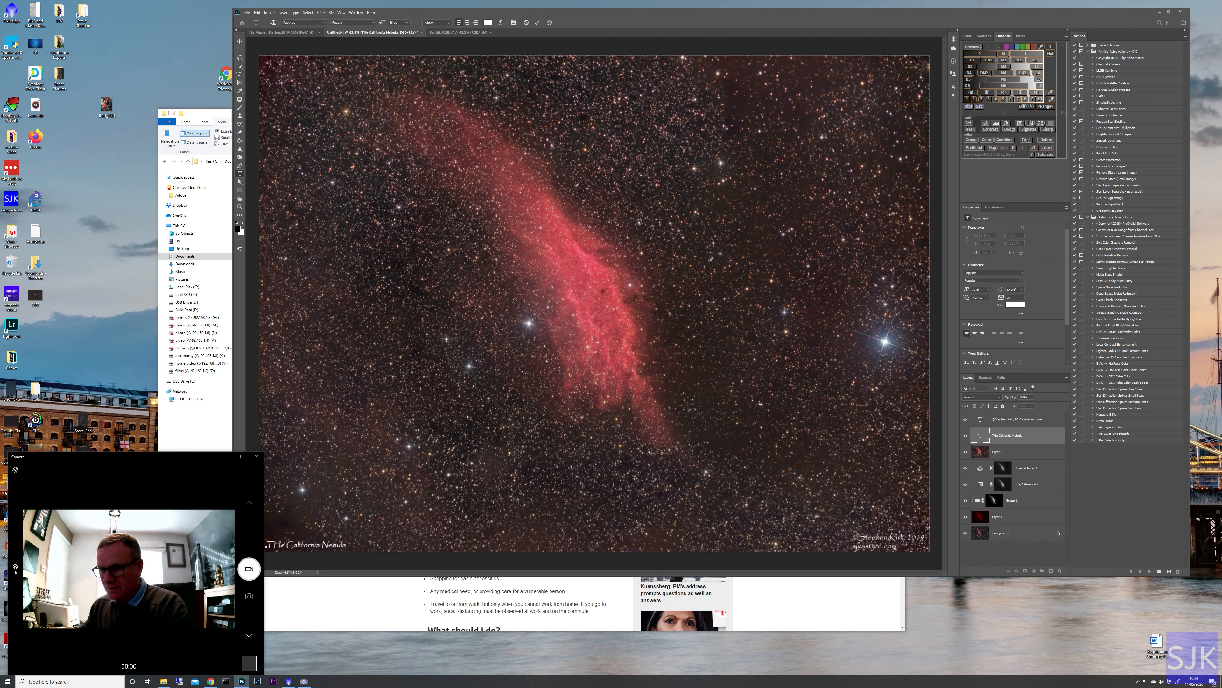
key("BackSpace")
type("h")
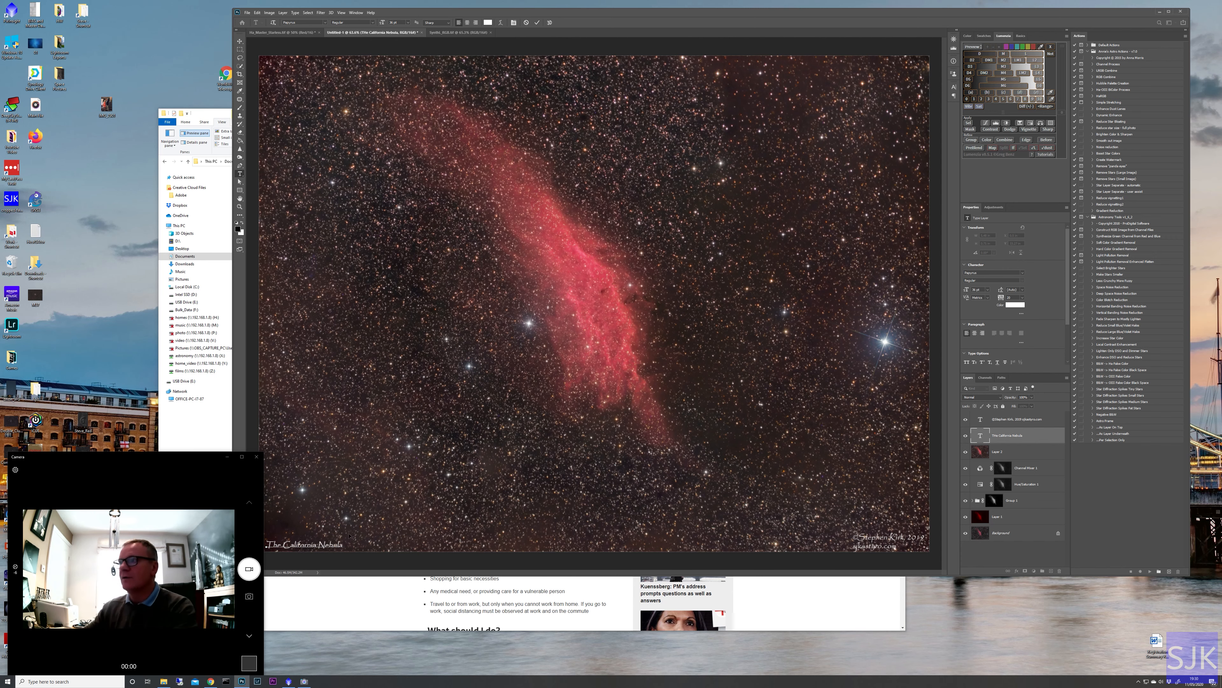
Save the layered image as a Photoshop file in the california nebula folder, named with the photographer's first name followed by _Youtube_Version.
left_click_drag(617, 17, 625, 22)
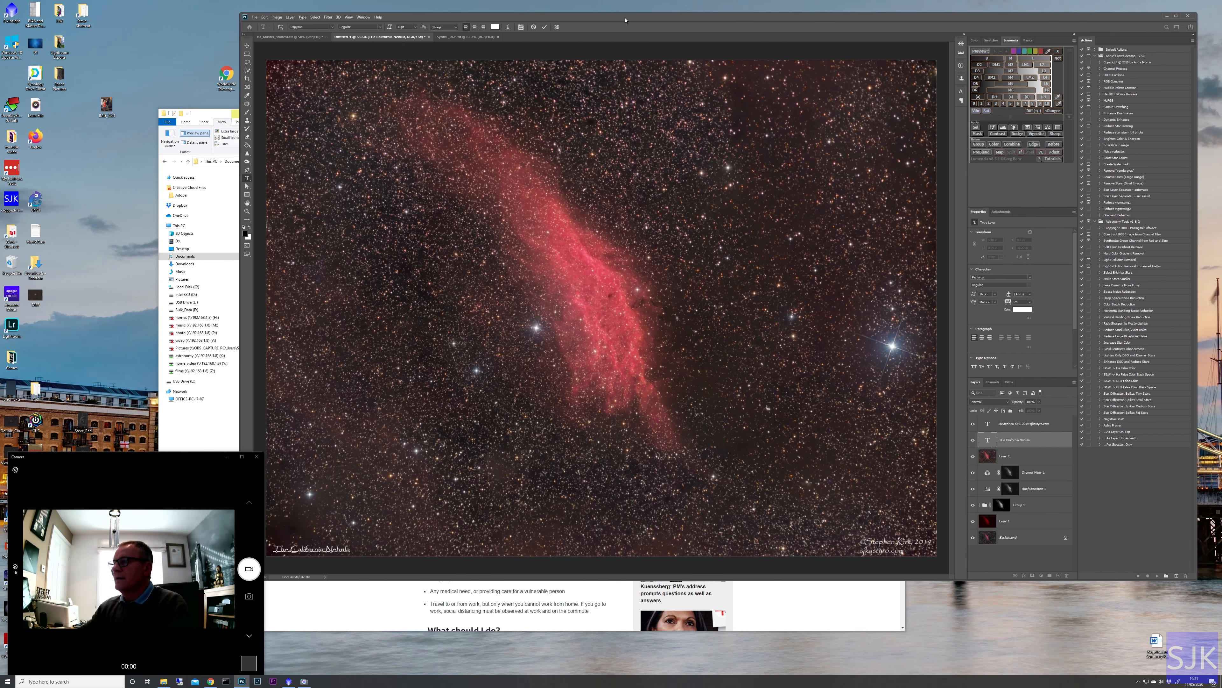
left_click(256, 18)
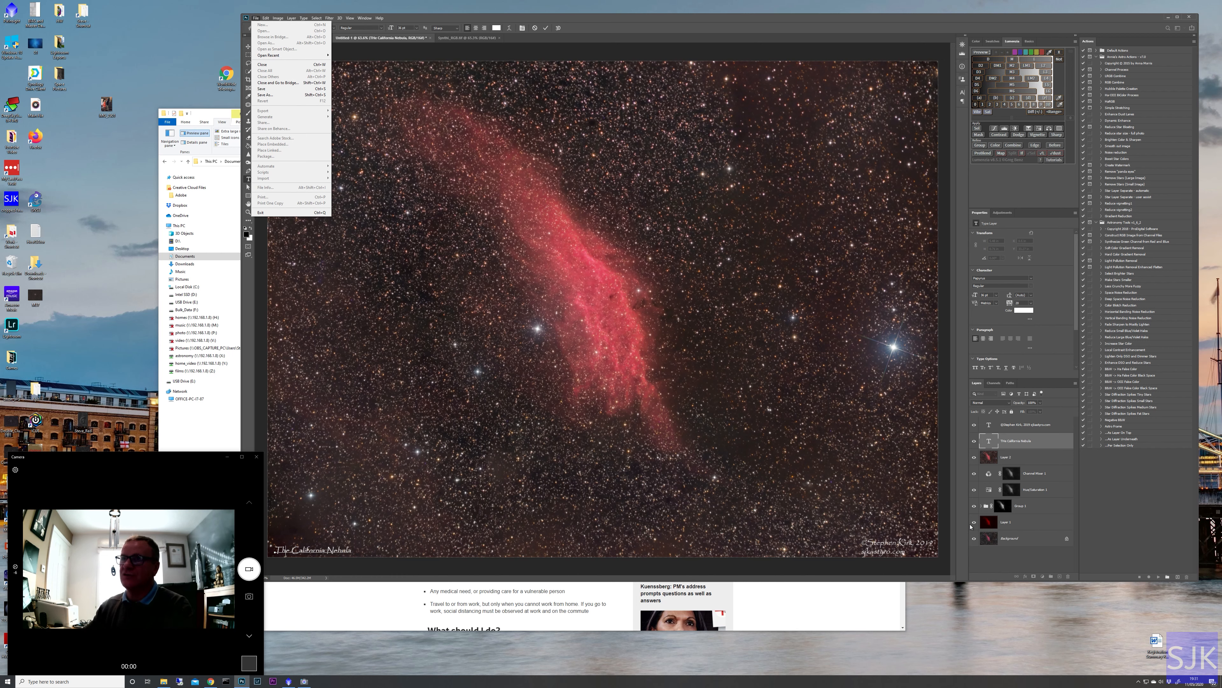
left_click(270, 94)
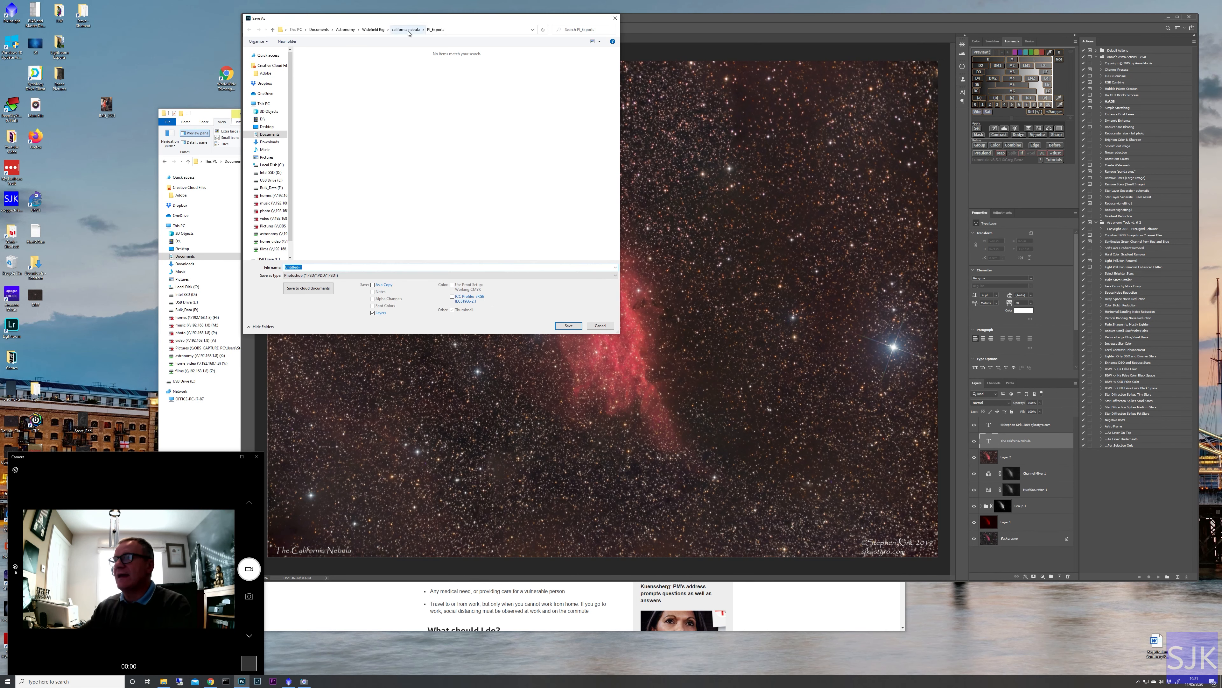
left_click(407, 30)
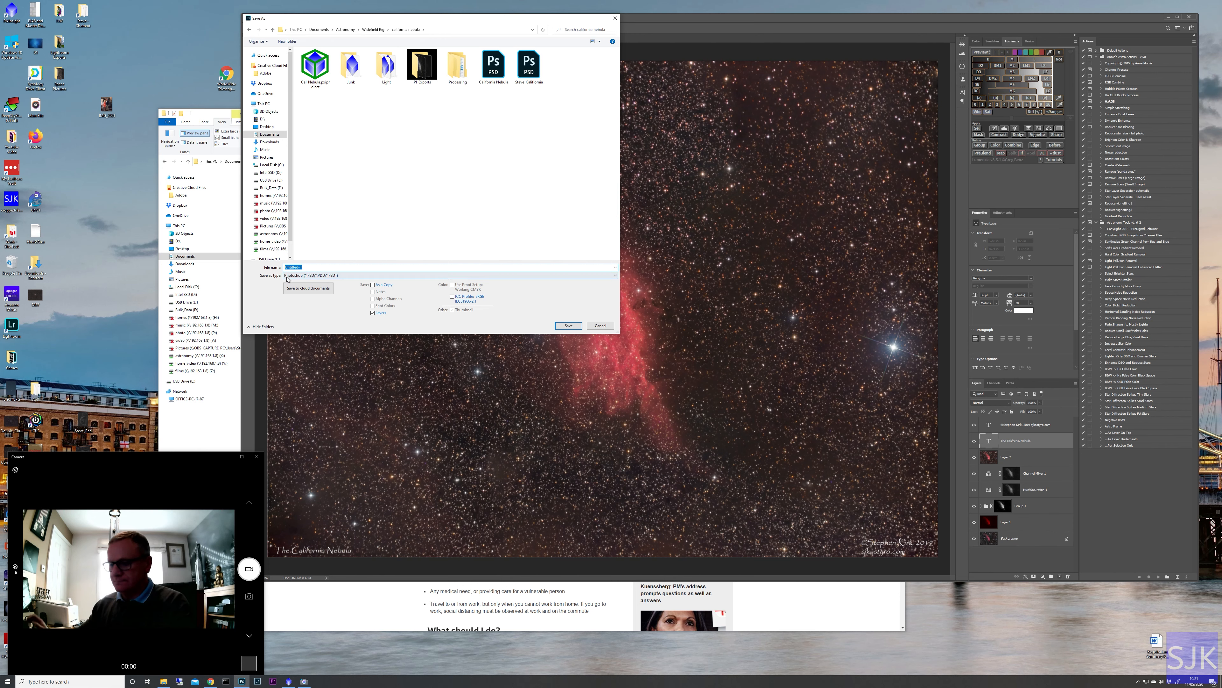
type("Steve_")
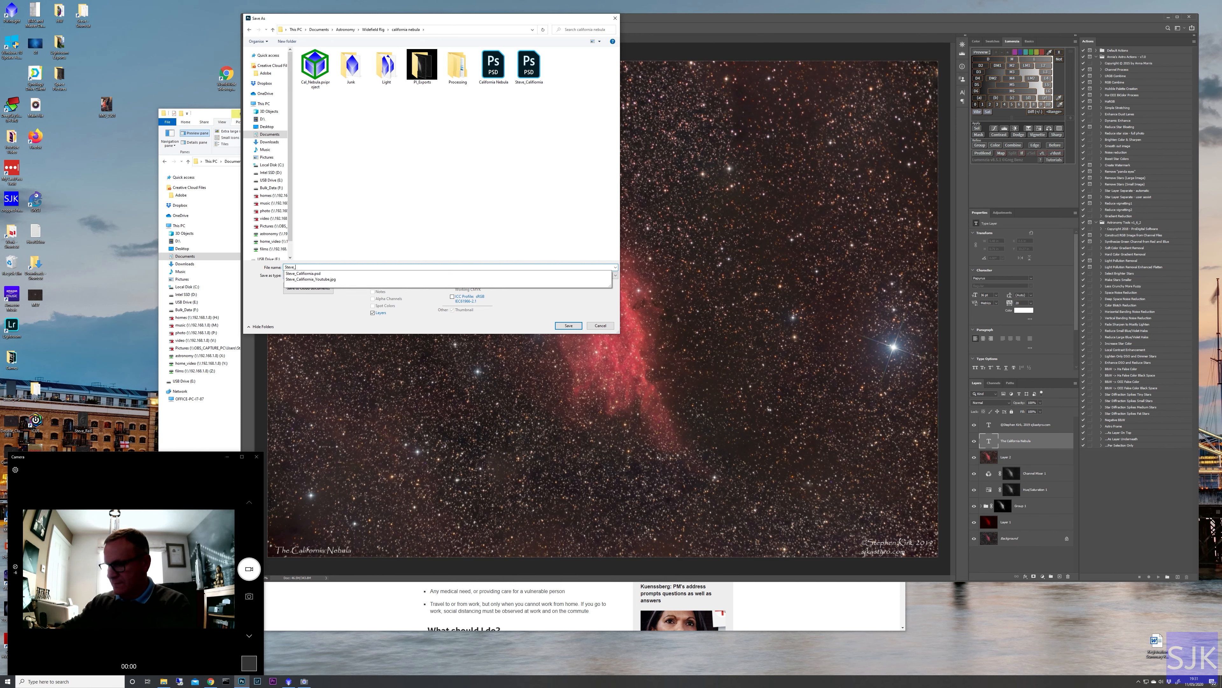
type("Youtube_Version")
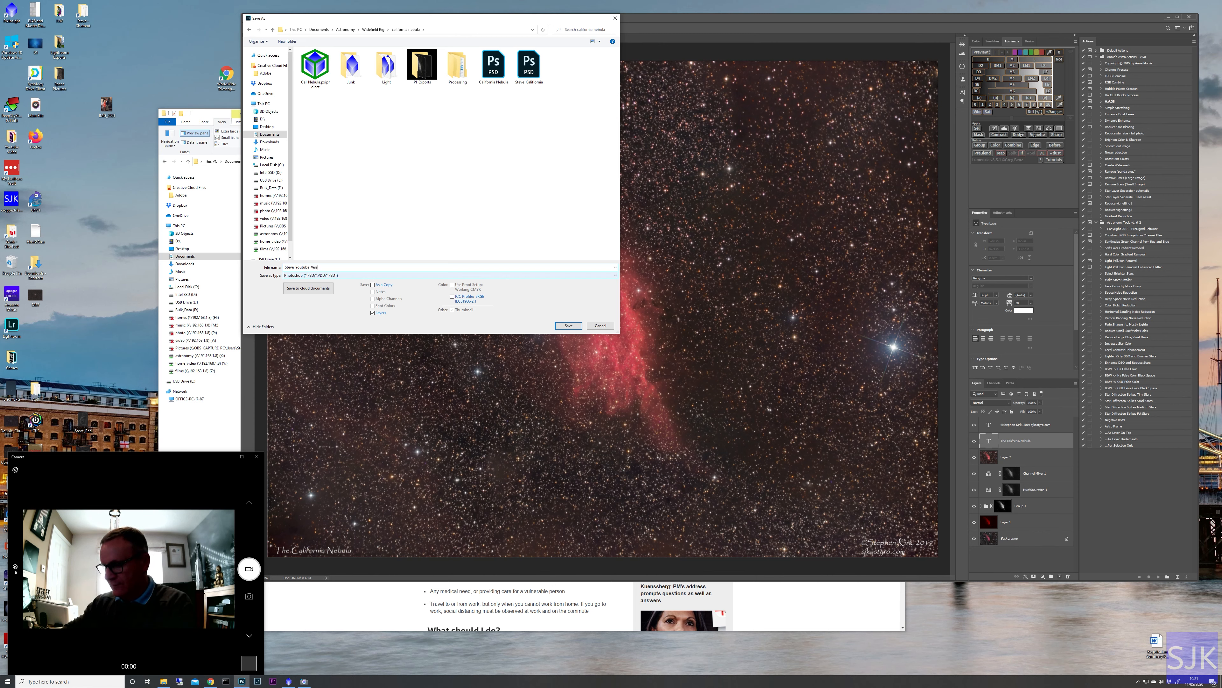
left_click(568, 326)
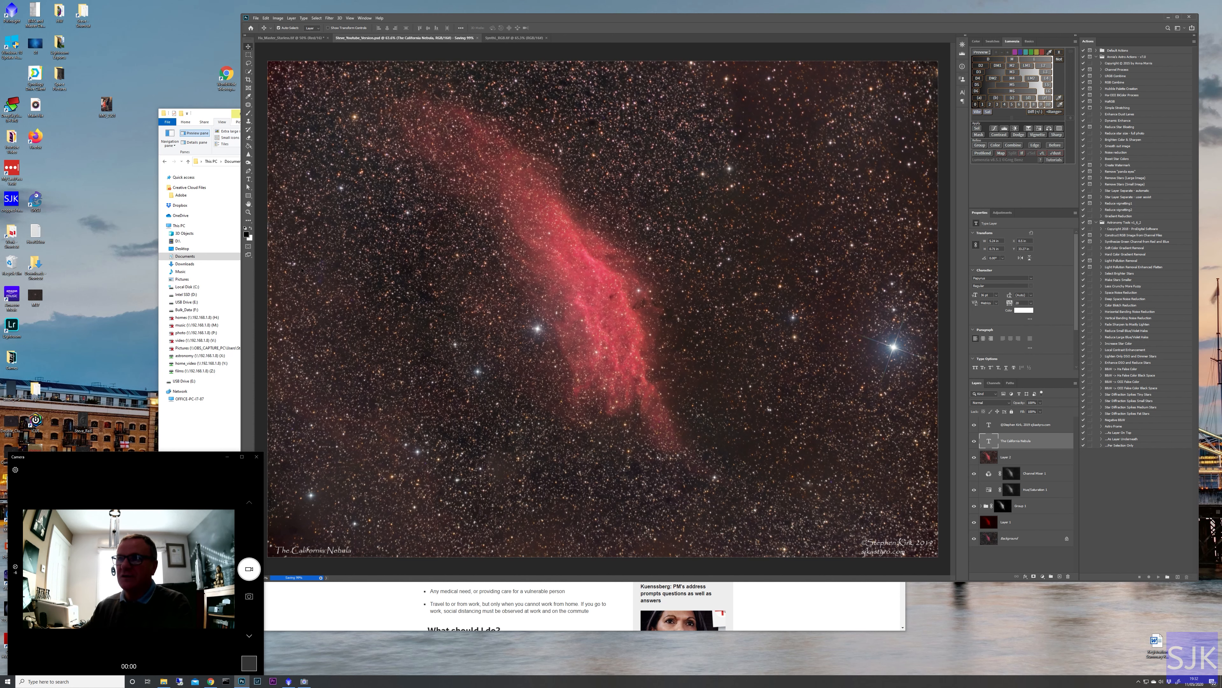
Switch to File Explorer and check the file size of the saved _Youtube_Version Photoshop file in its properties.
left_click(216, 110)
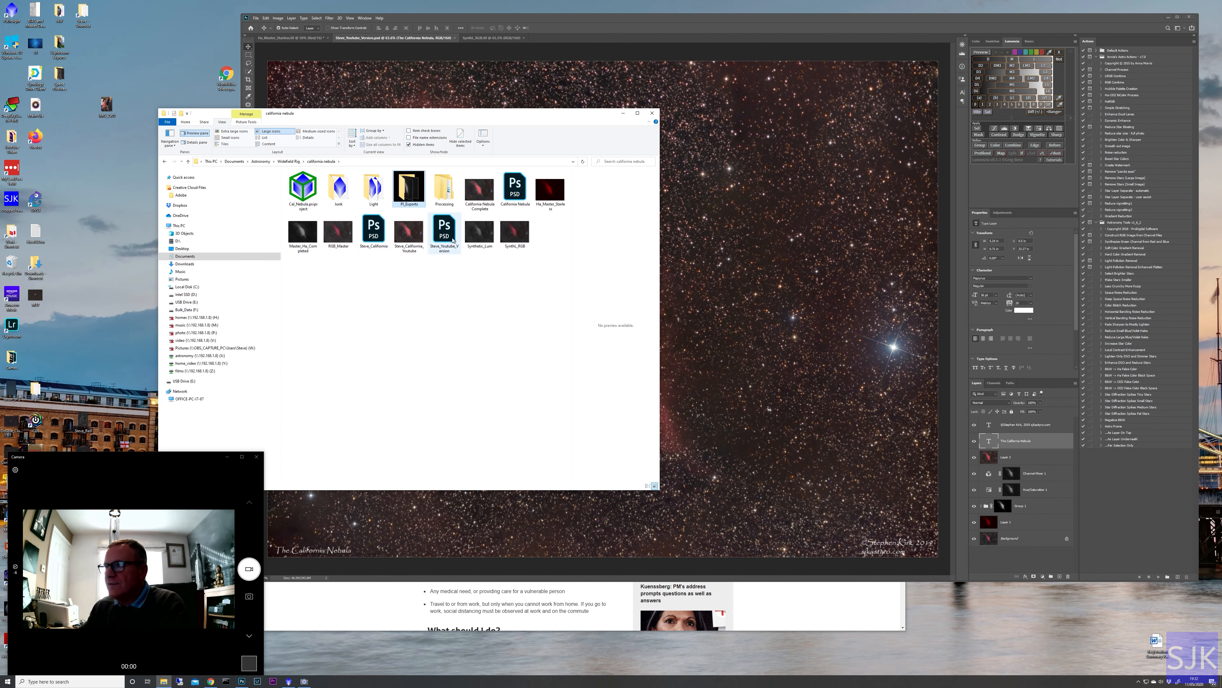
left_click(445, 230)
right_click(446, 230)
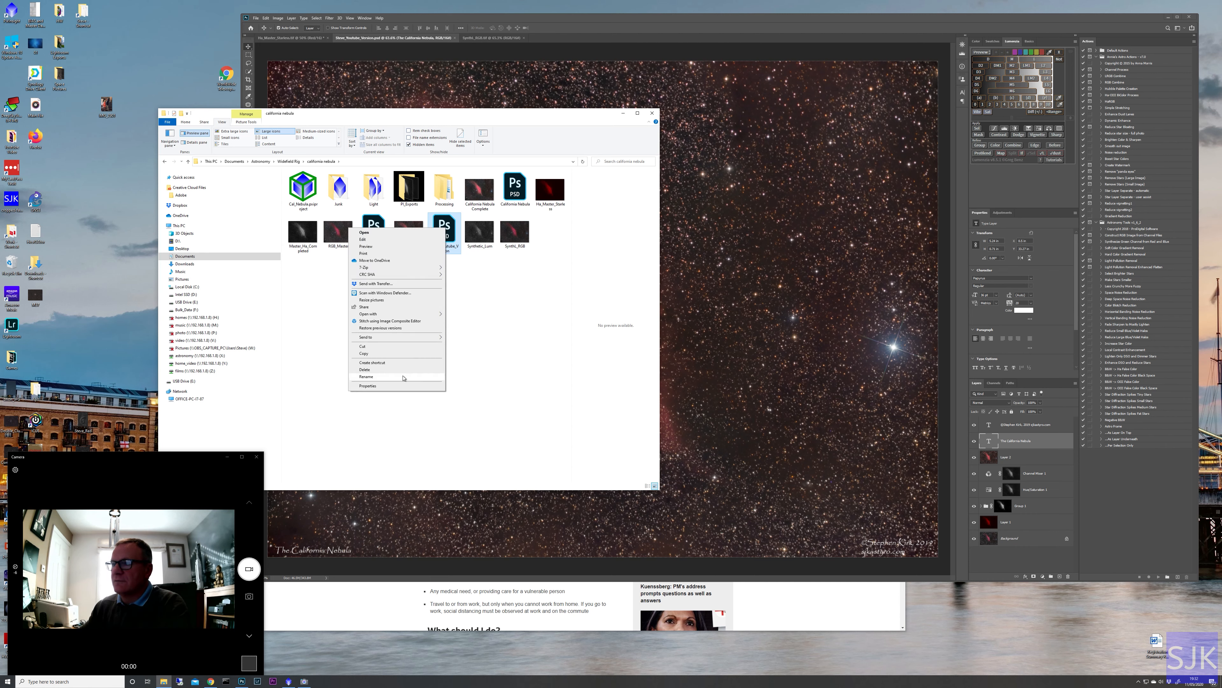
left_click(388, 386)
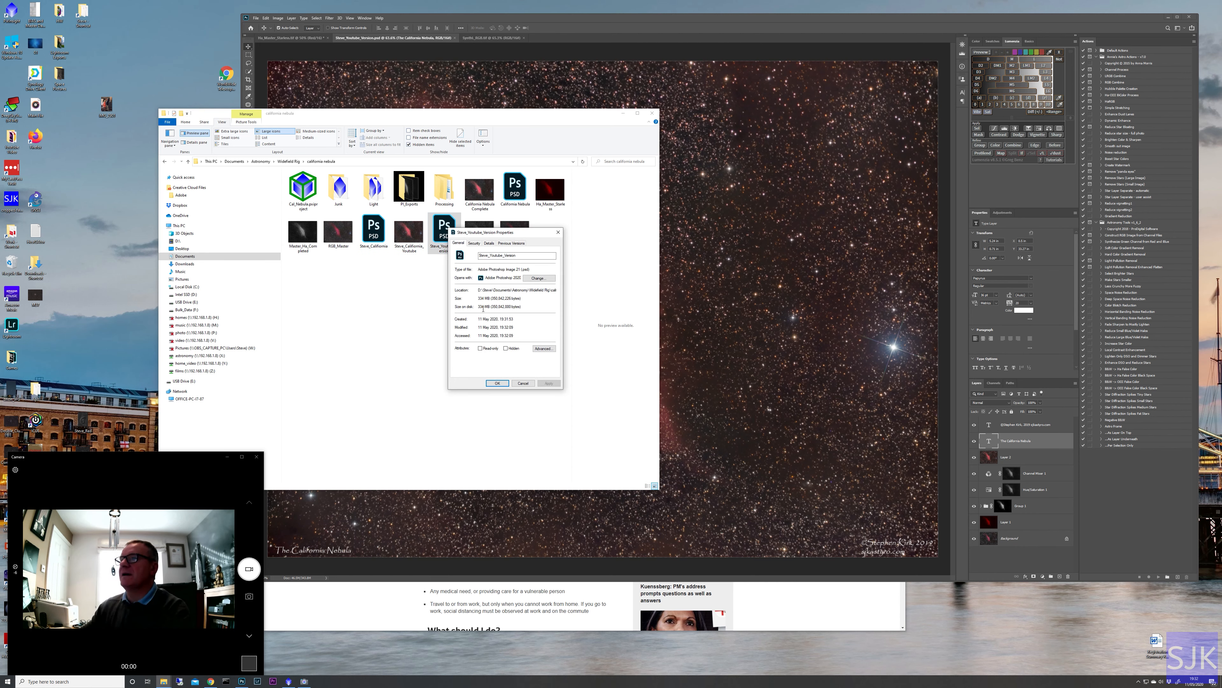
left_click(523, 384)
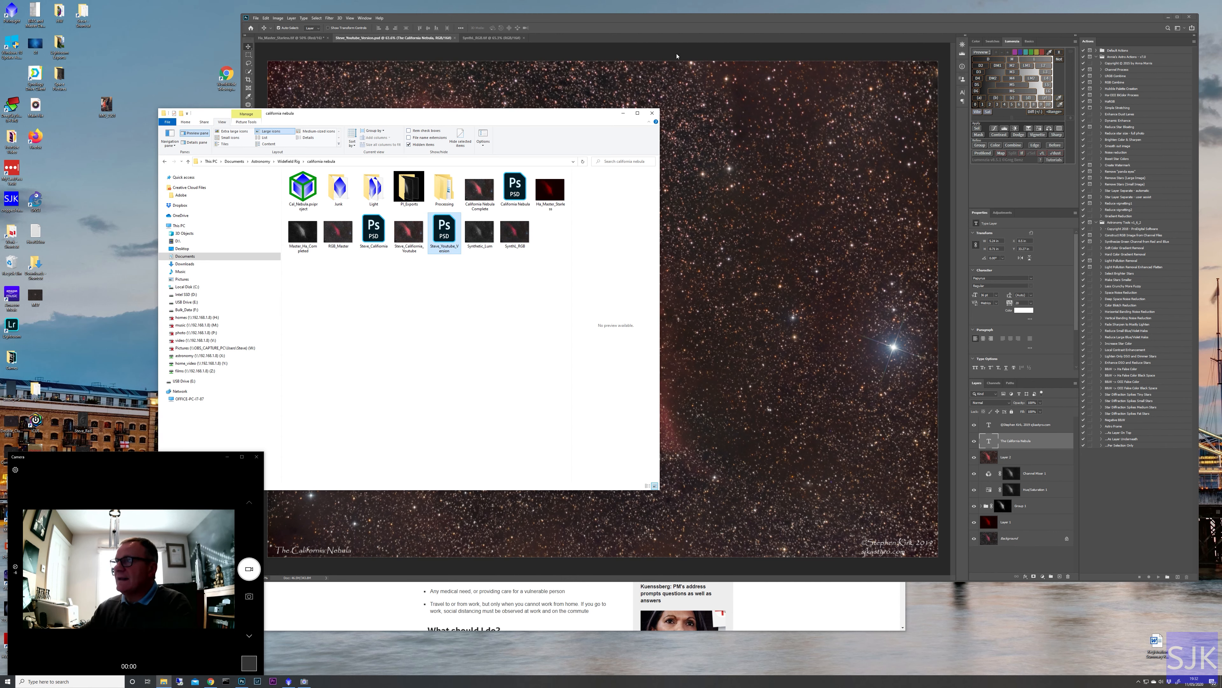
Back in Photoshop, save a Maximum-quality Baseline ("Standard") JPEG, replacing the existing file named with the photographer's first name plus _California_Youtube.jpg.
left_click(645, 27)
left_click(255, 18)
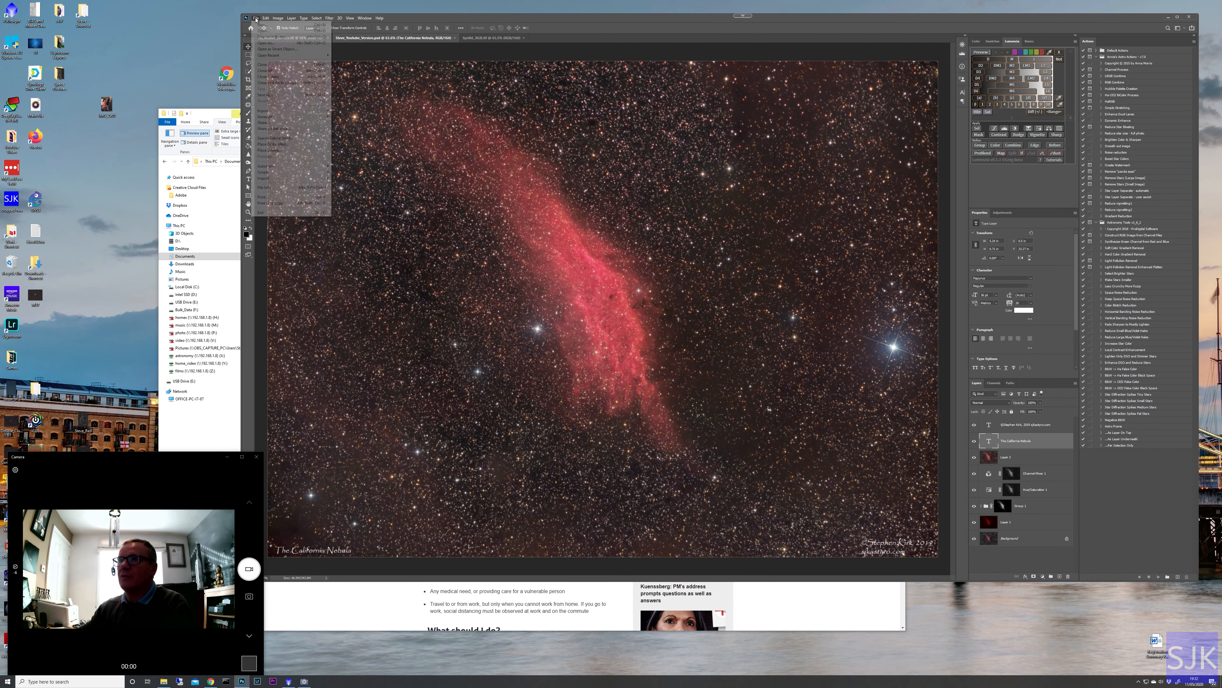
left_click(278, 94)
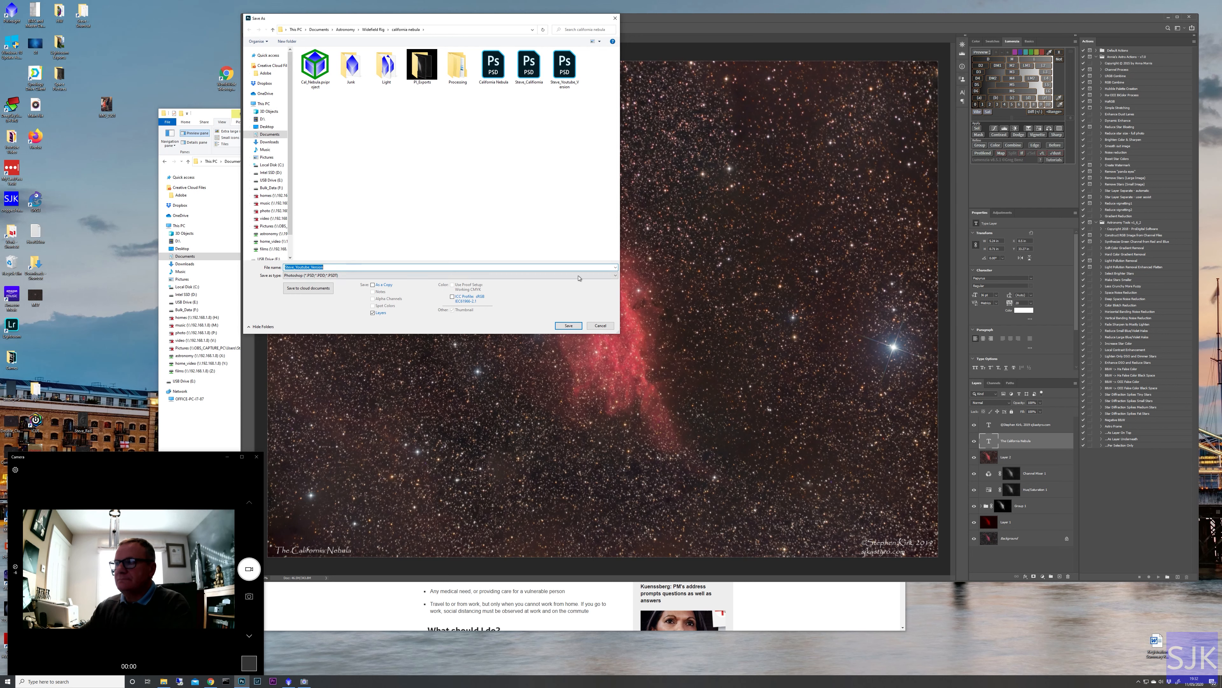
left_click(579, 278)
left_click(332, 304)
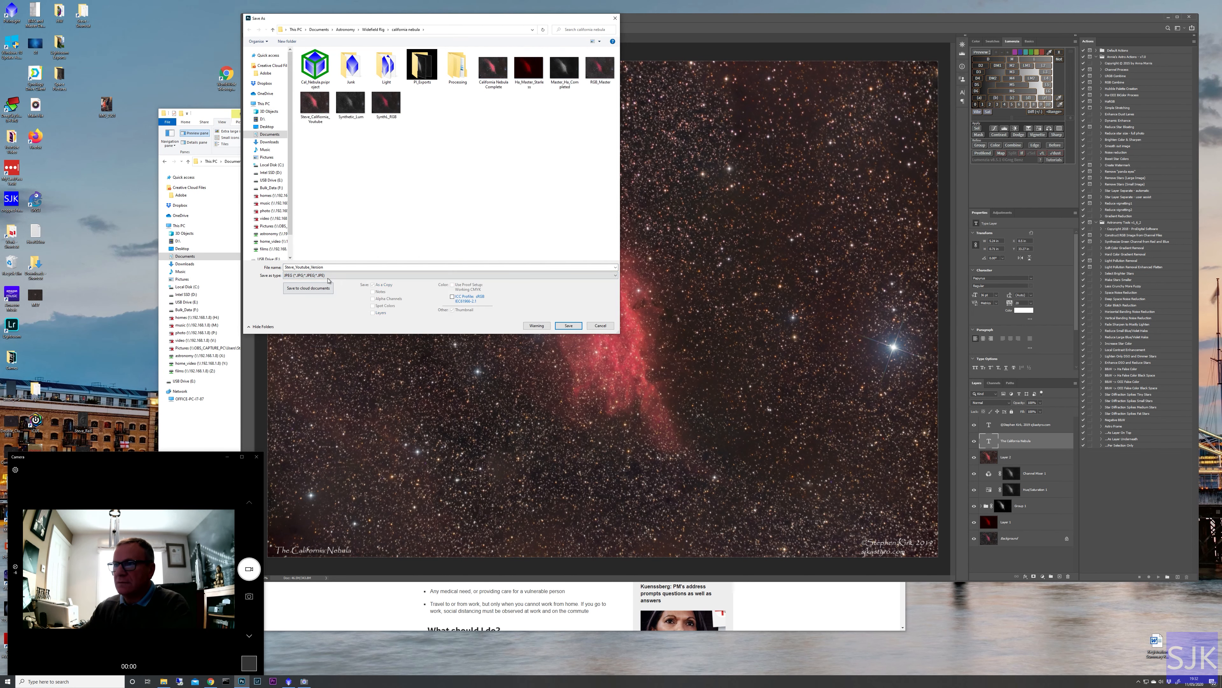
double_click(335, 267)
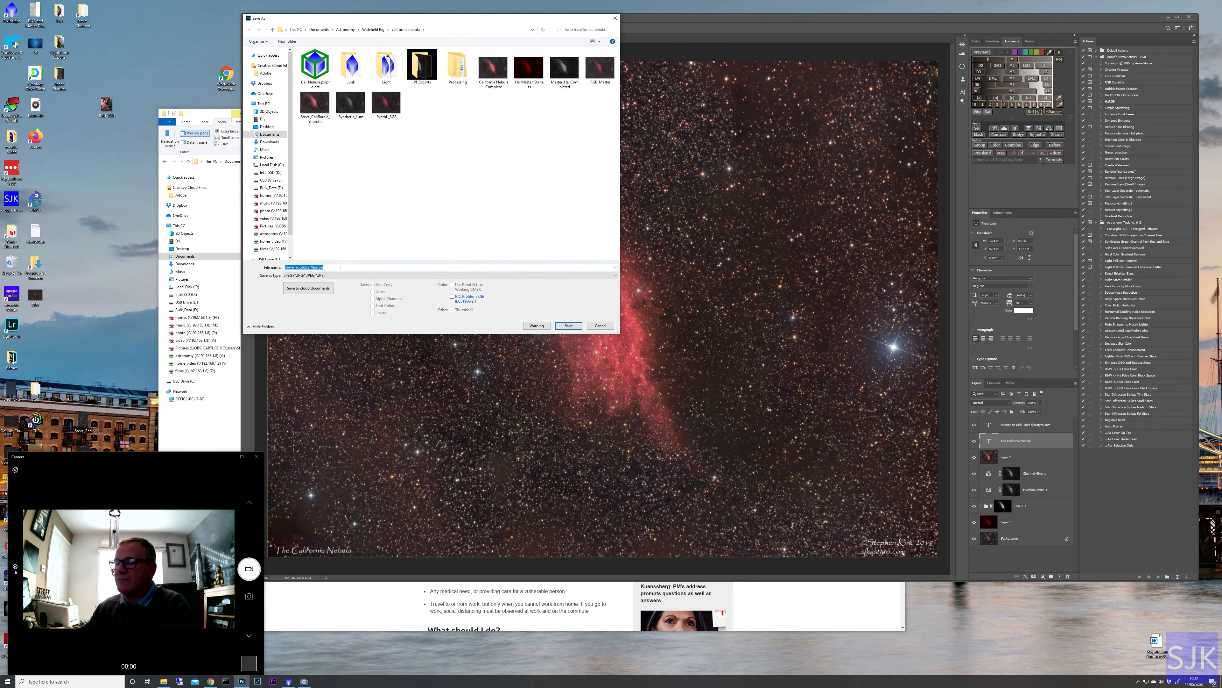
key("BackSpace")
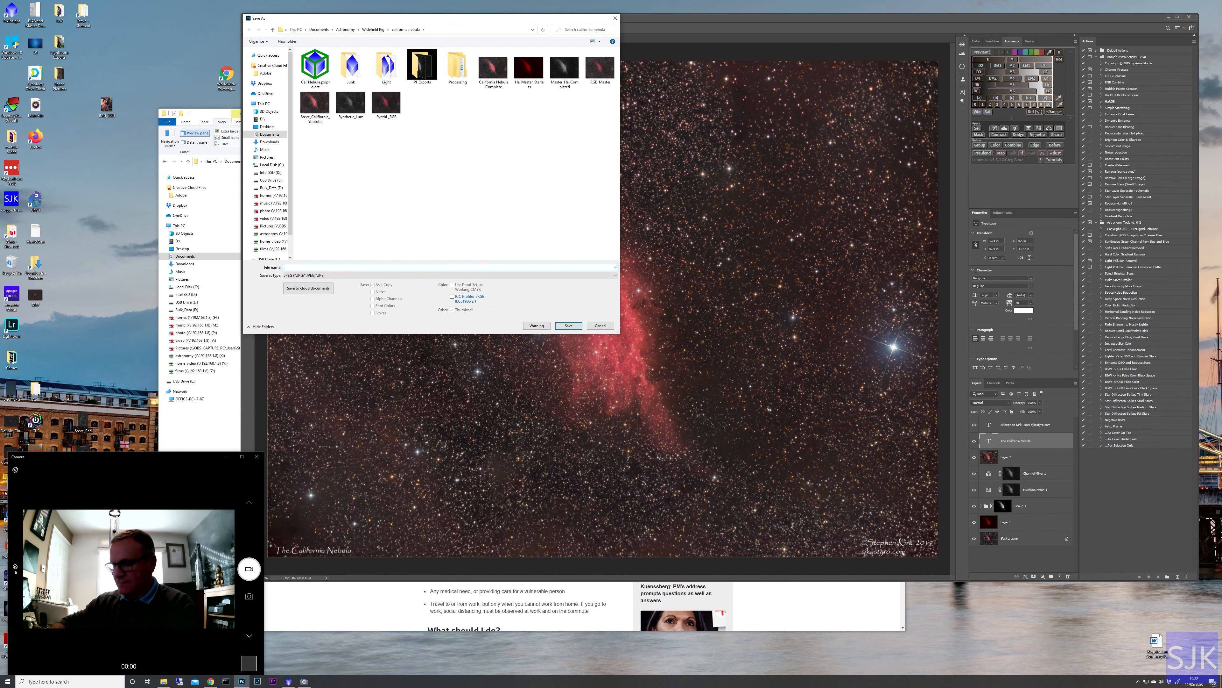
type("Steve")
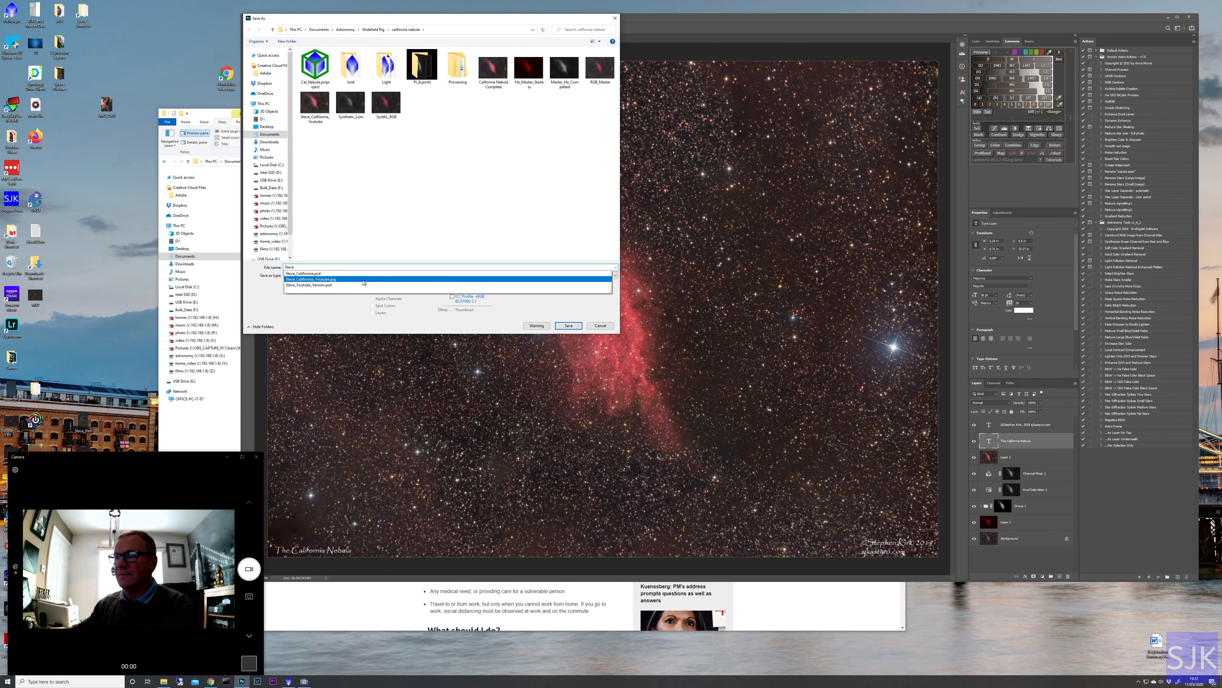
left_click(342, 279)
left_click(569, 327)
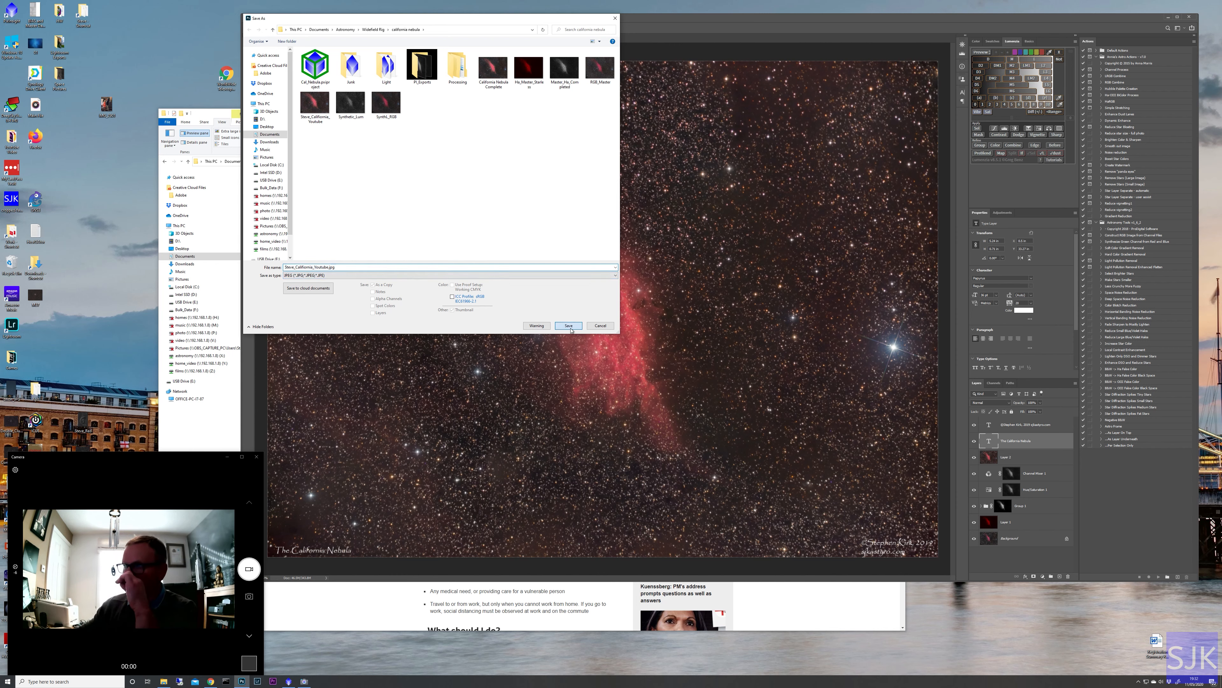
left_click(625, 341)
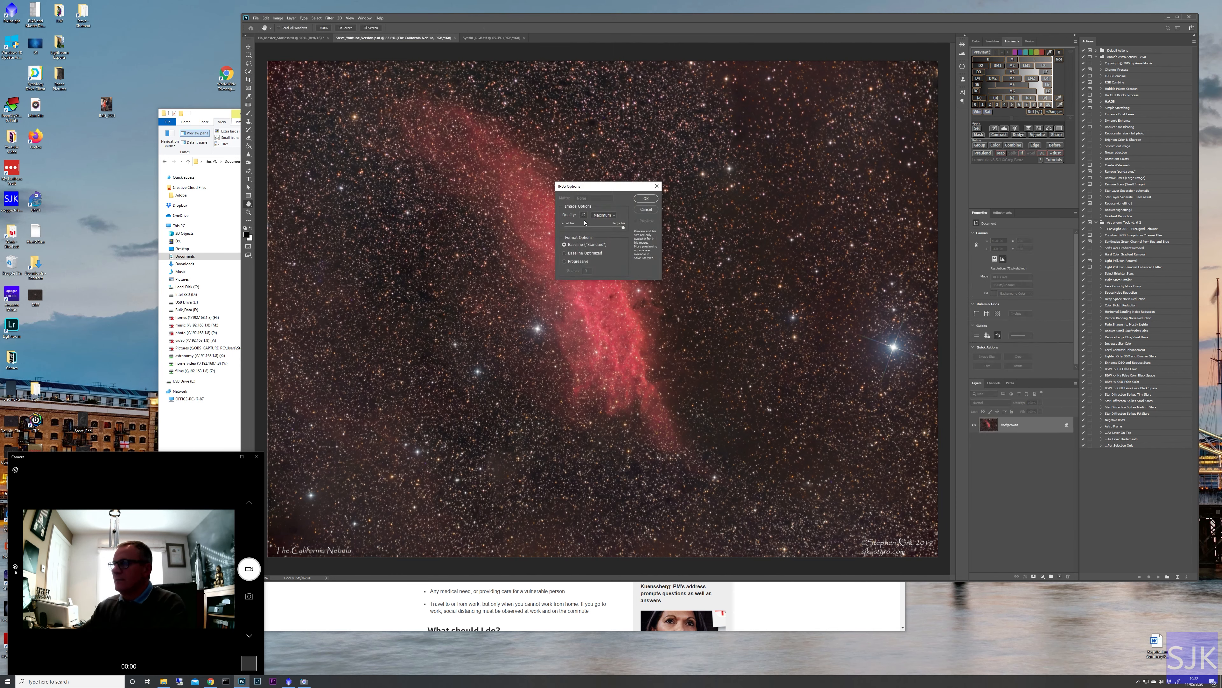
left_click(644, 199)
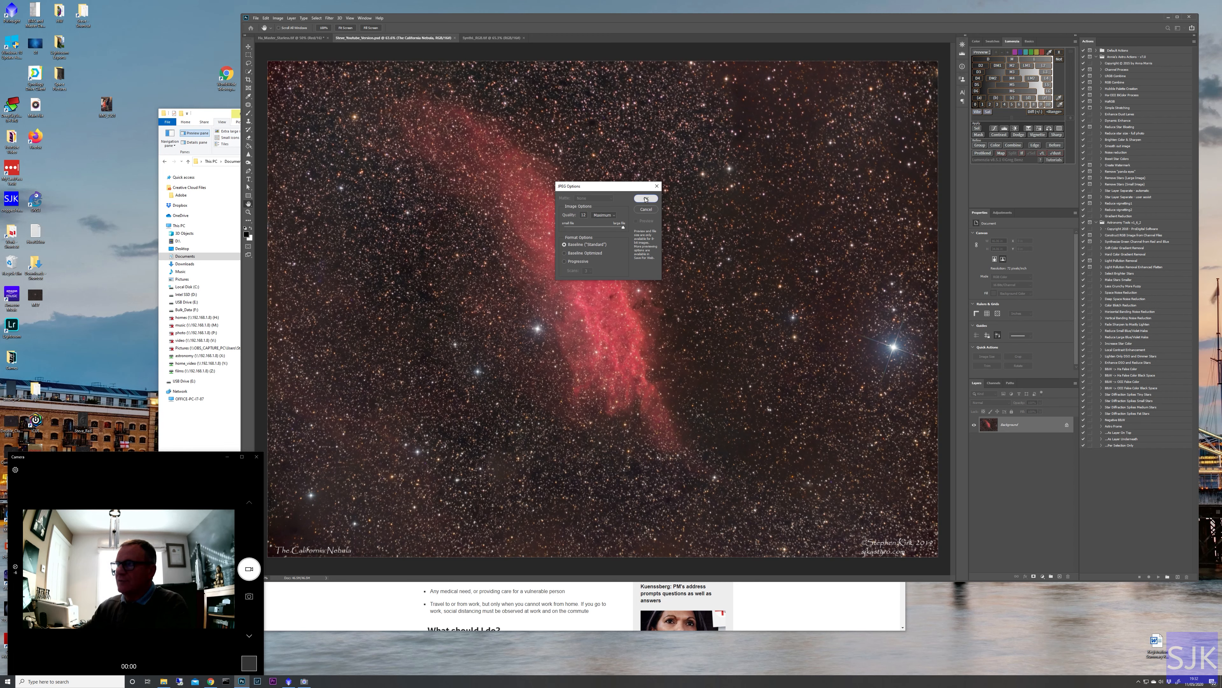